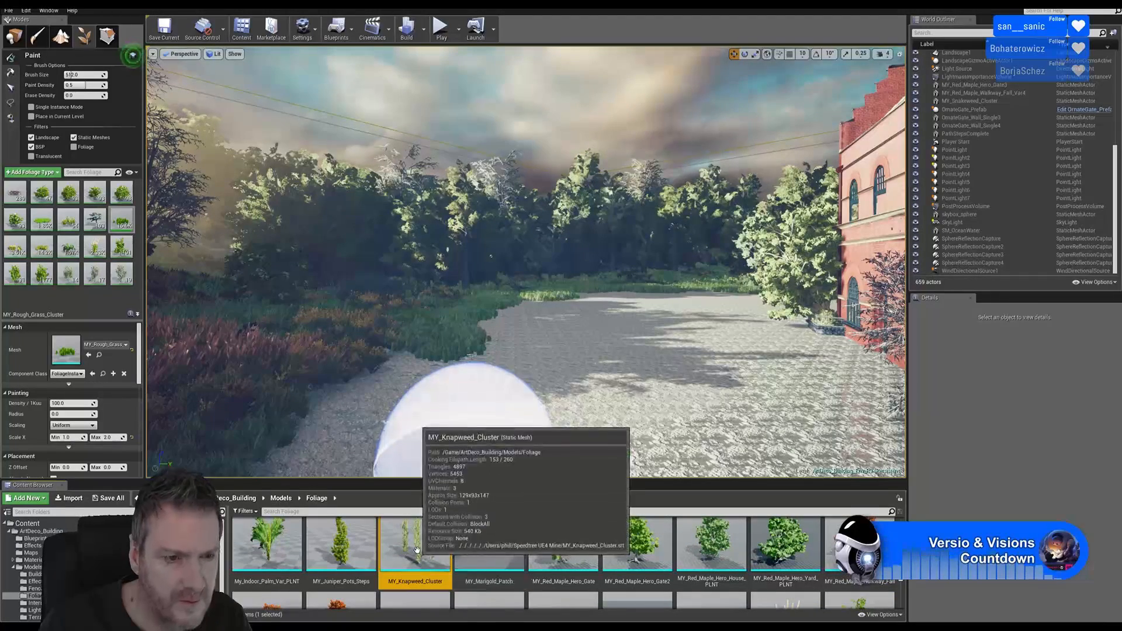
# Add the MY_Knapweed_Cluster mesh to the foliage types and select it for painting
pyautogui.moveTo(417, 548); pyautogui.dragTo(87, 303)
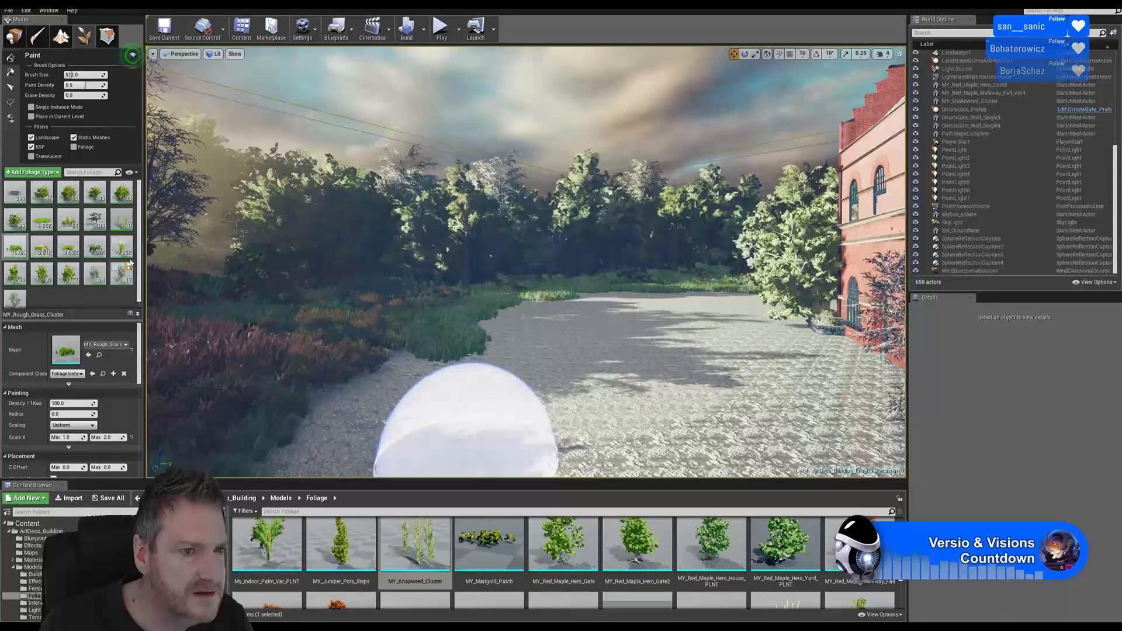
pyautogui.click(122, 220)
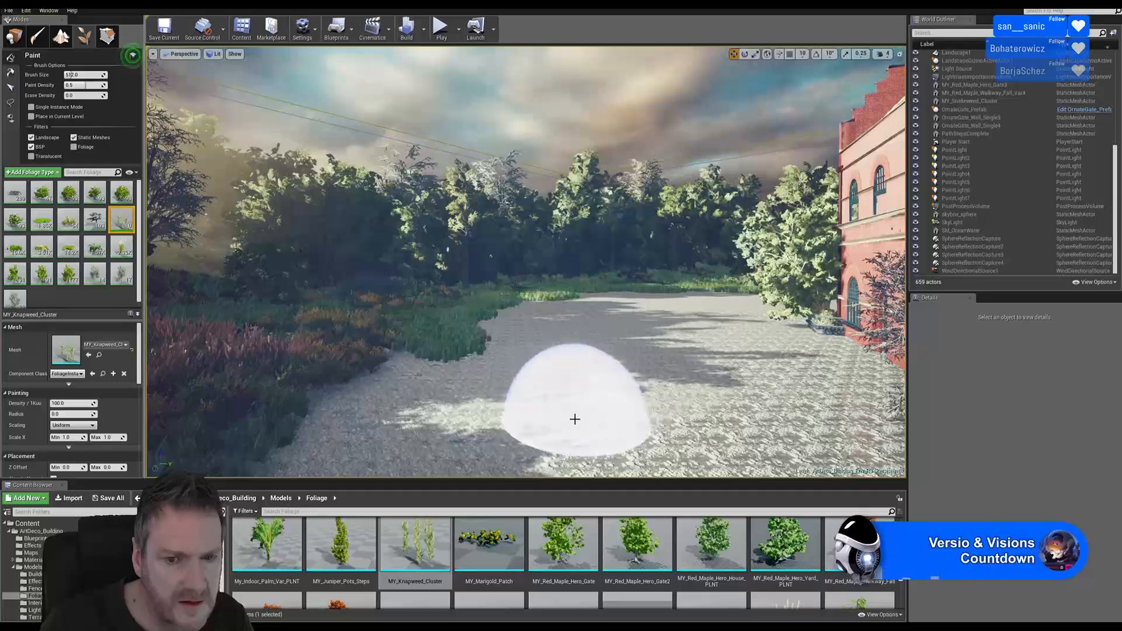
# Paint a test patch of knapweed on the gravel clearing, inspect it against the building and trees, and undo it
pyautogui.moveTo(581, 414); pyautogui.dragTo(646, 406)
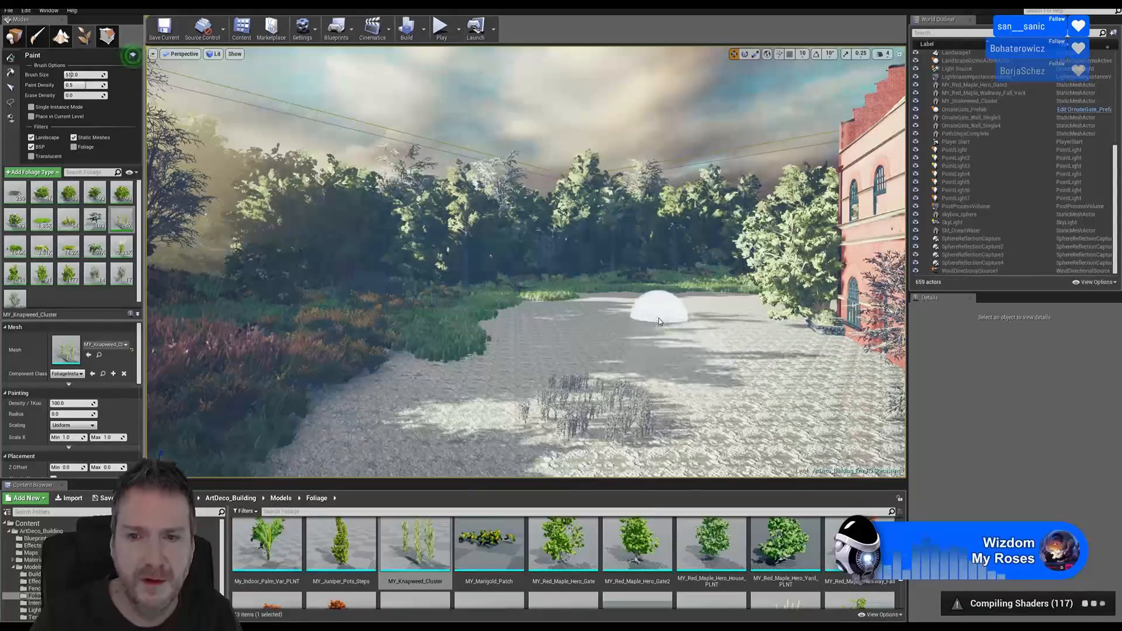
pyautogui.moveTo(675, 341); pyautogui.dragTo(863, 327, button='right')
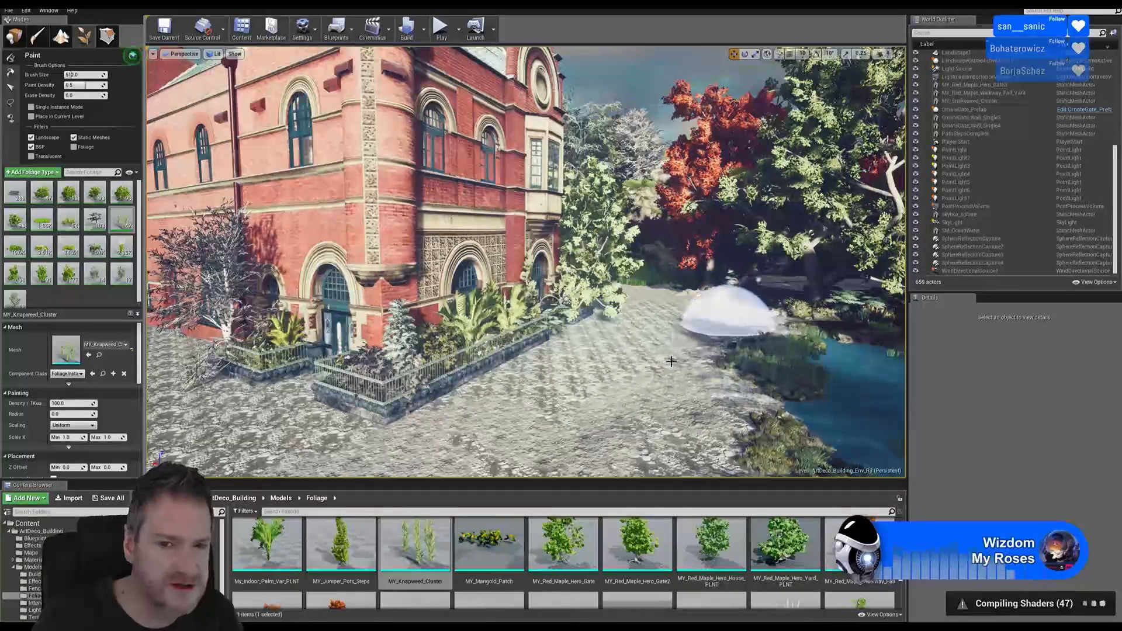
pyautogui.moveTo(664, 361); pyautogui.dragTo(537, 367, button='right')
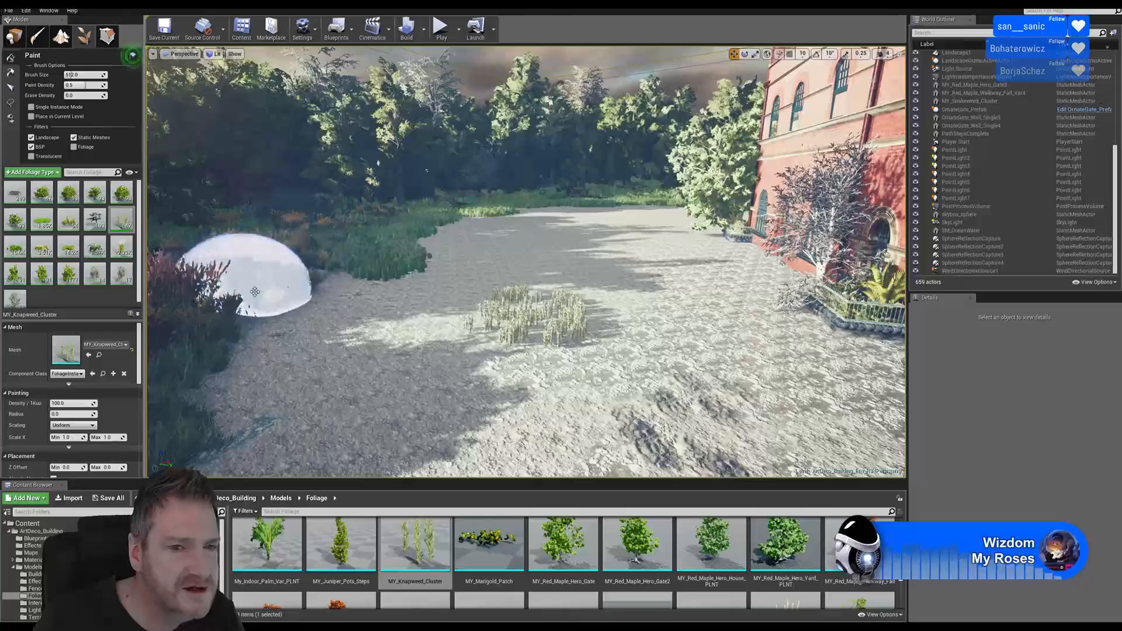
pyautogui.moveTo(583, 310)
pyautogui.mouseDown(button='right')
pyautogui.moveTo(546, 295)
pyautogui.moveTo(571, 306)
pyautogui.mouseUp(button='right')
pyautogui.press('w')
pyautogui.press('s')
pyautogui.press('s')
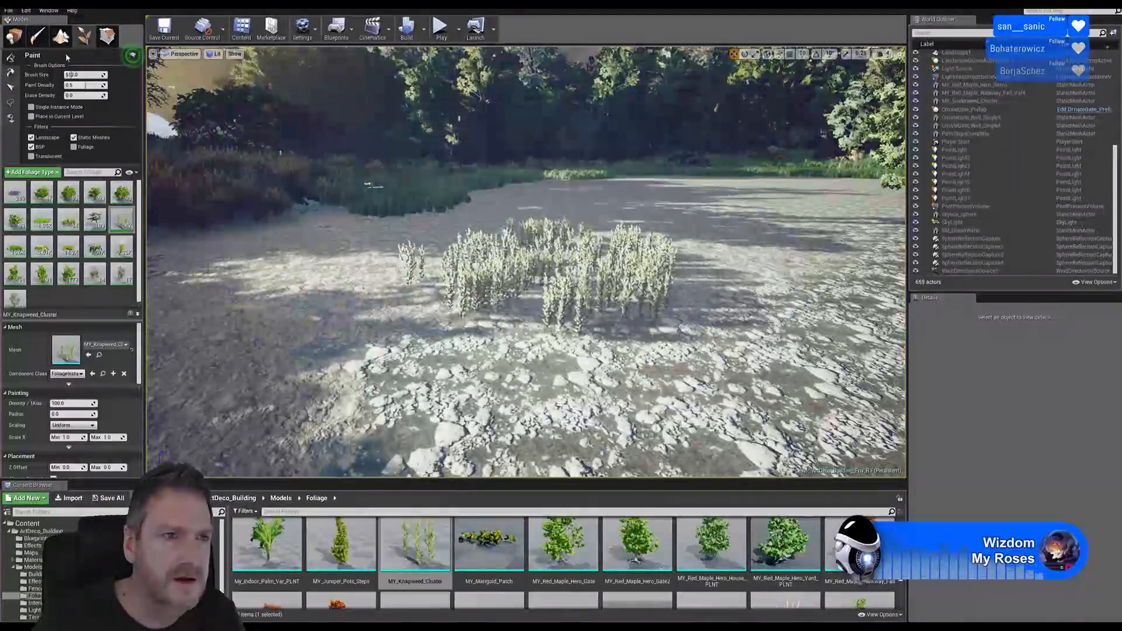
pyautogui.click(27, 11)
pyautogui.click(58, 28)
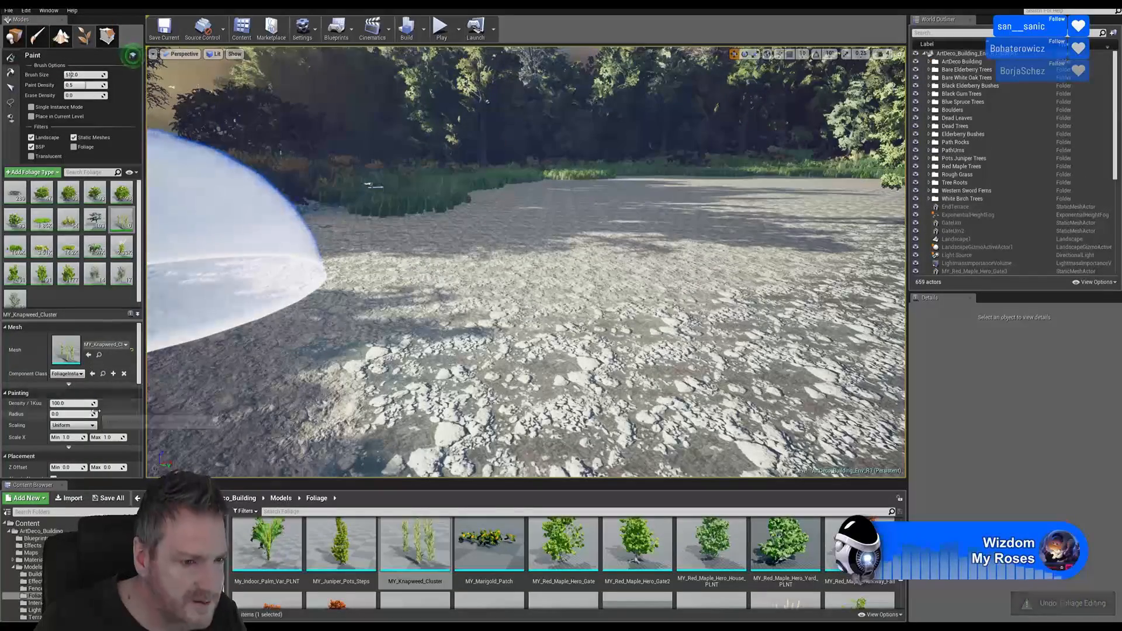
# Set the knapweed foliage's Scale X to a minimum of 2 and a maximum of 3
pyautogui.click(67, 437)
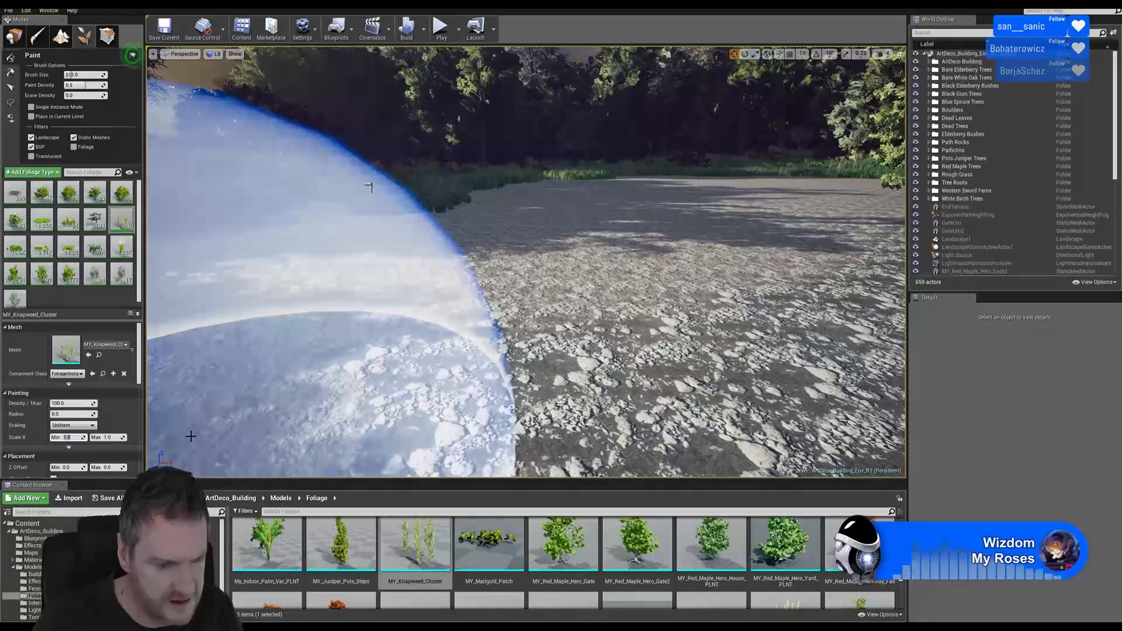
pyautogui.write('2')
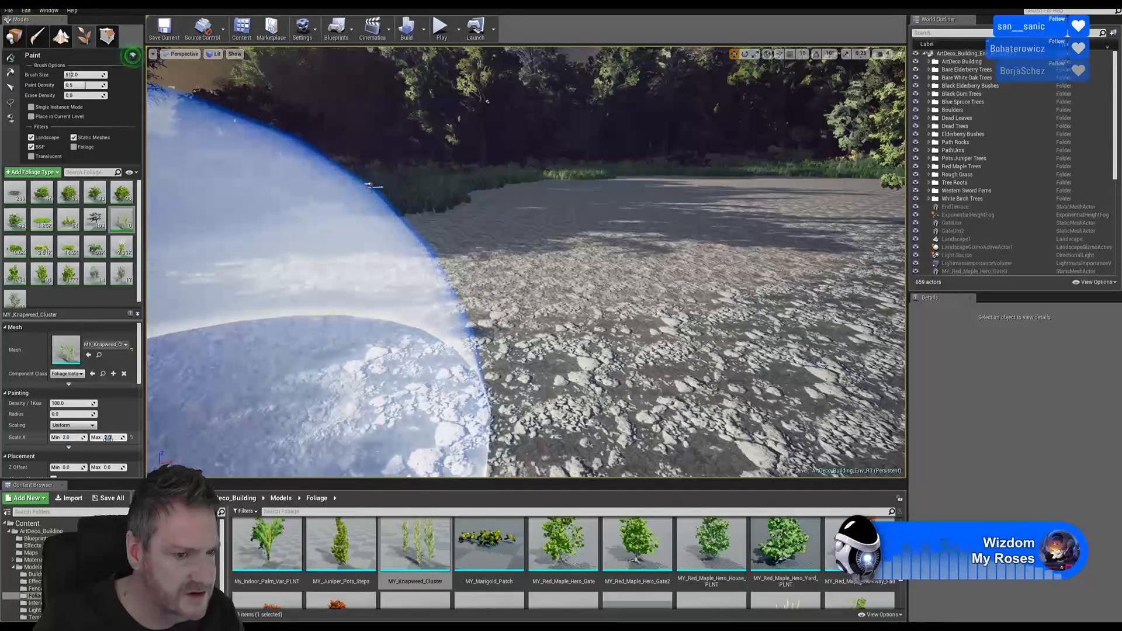
pyautogui.click(108, 437)
pyautogui.write('3')
pyautogui.press('Return')
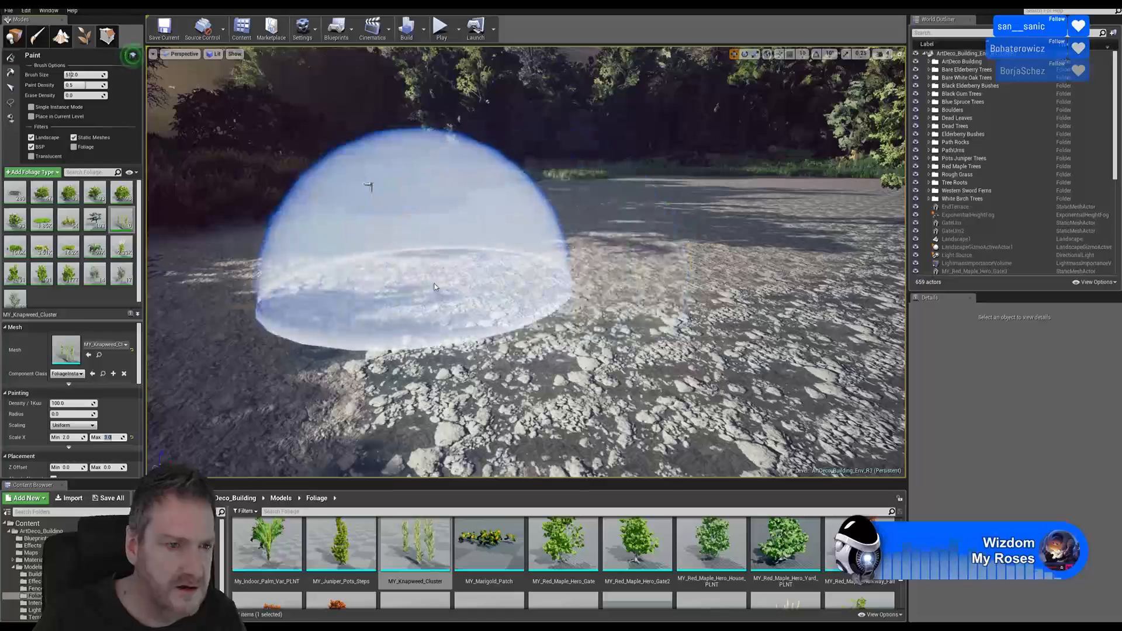
# Paint a test patch of the enlarged knapweed on the gravel and undo it after viewing
pyautogui.click(519, 295)
pyautogui.moveTo(584, 321)
pyautogui.mouseDown(button='right')
pyautogui.moveTo(684, 313)
pyautogui.moveTo(168, 270)
pyautogui.mouseUp(button='right')
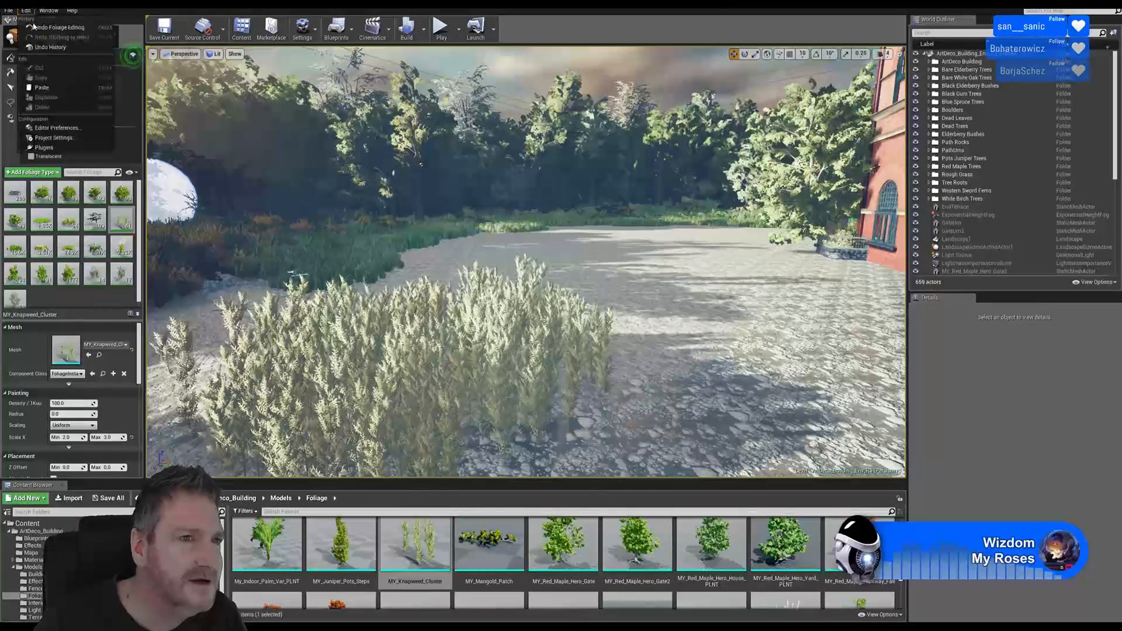
pyautogui.hotkey('ctrl', 'z')
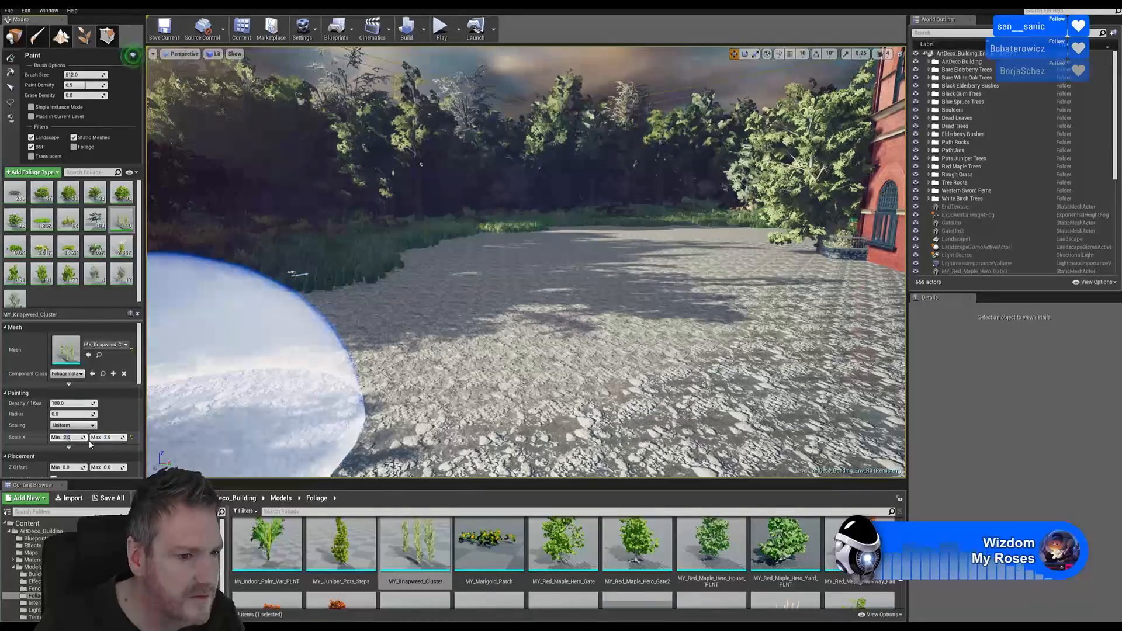
# Set the knapweed foliage's Scale X to a minimum of 1.4 and a maximum of 2.5
pyautogui.write('1.4')
pyautogui.press('Return')
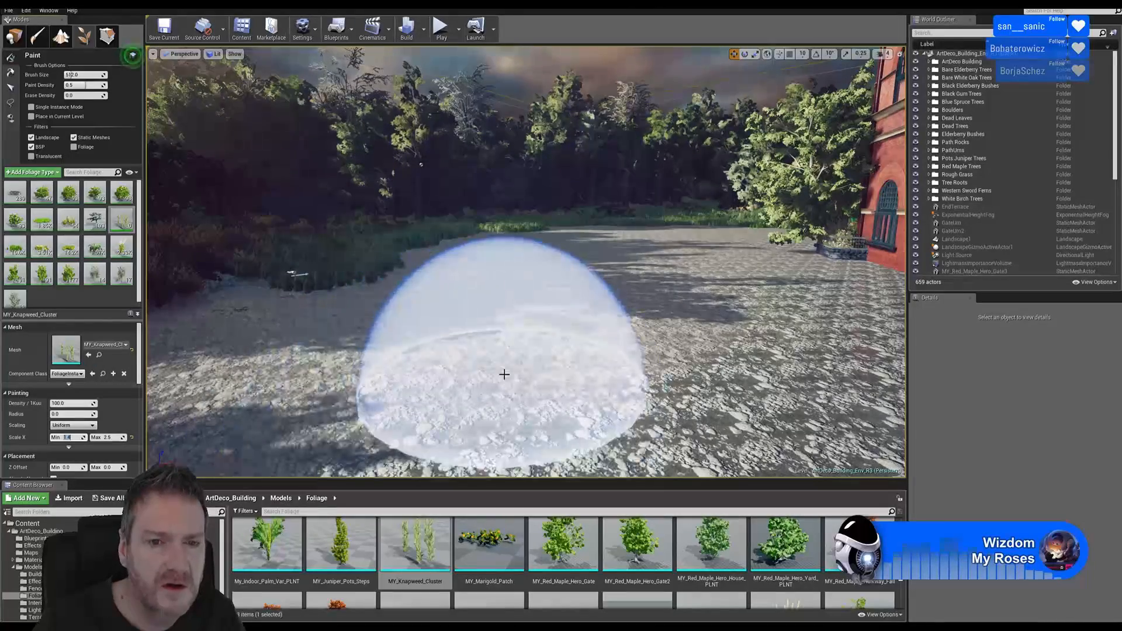
# Paint a patch of the rescaled knapweed on the gravel clearing, look it over up close, and undo it
pyautogui.moveTo(584, 293); pyautogui.dragTo(701, 280, button='right')
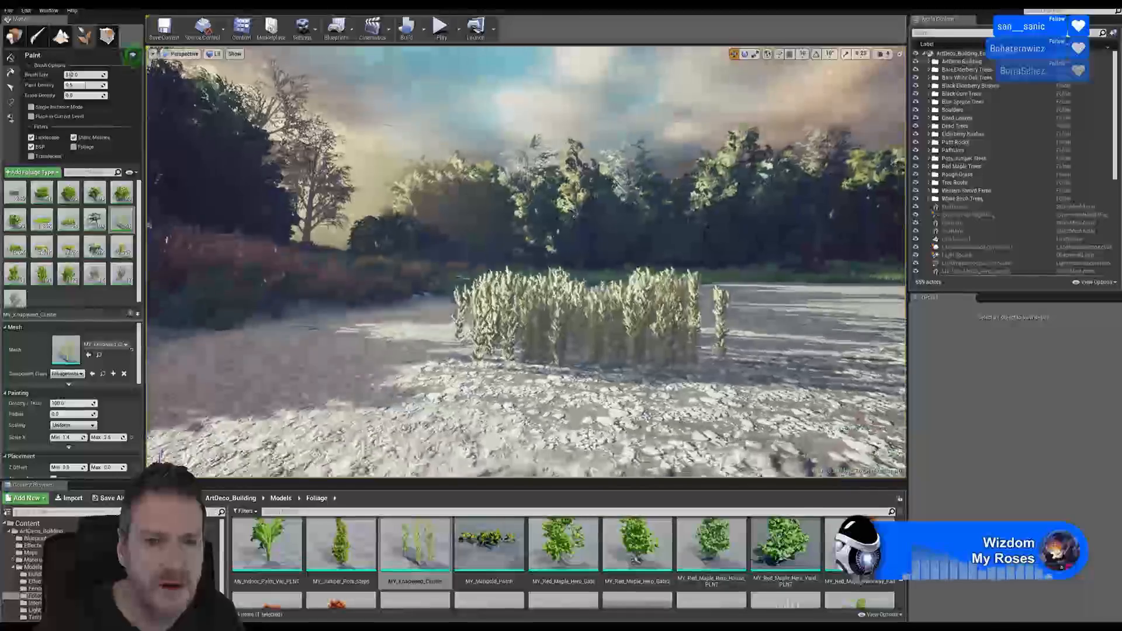
pyautogui.press('w')
pyautogui.moveTo(526, 263); pyautogui.dragTo(503, 266, button='right')
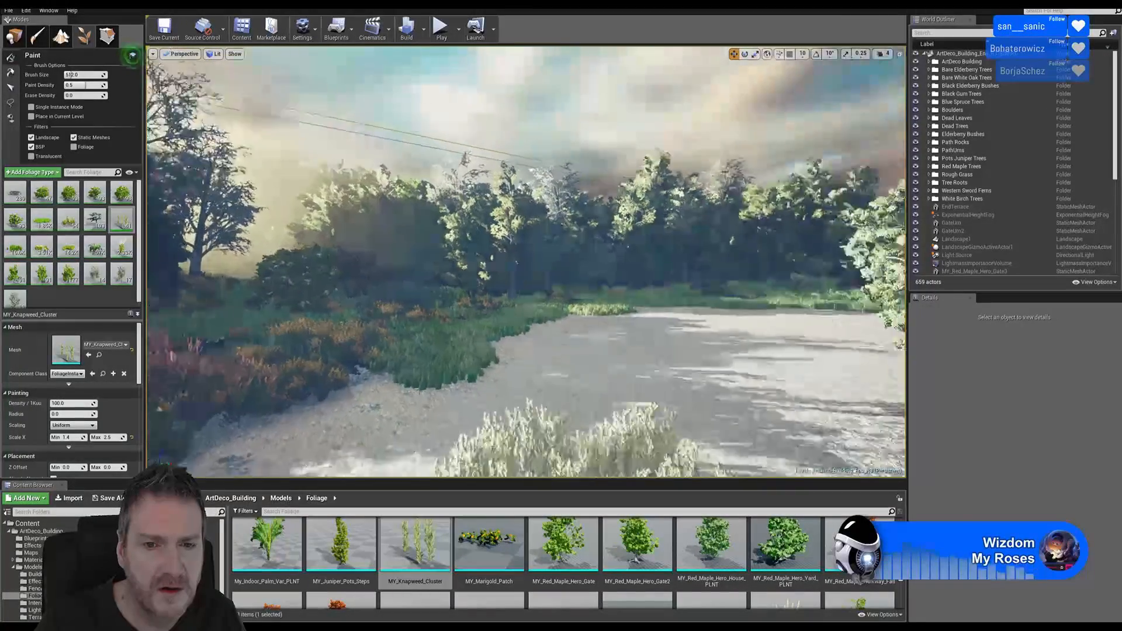
pyautogui.moveTo(509, 420)
pyautogui.mouseDown(button='right')
pyautogui.moveTo(637, 418)
pyautogui.moveTo(489, 417)
pyautogui.moveTo(459, 421)
pyautogui.moveTo(447, 441)
pyautogui.mouseUp(button='right')
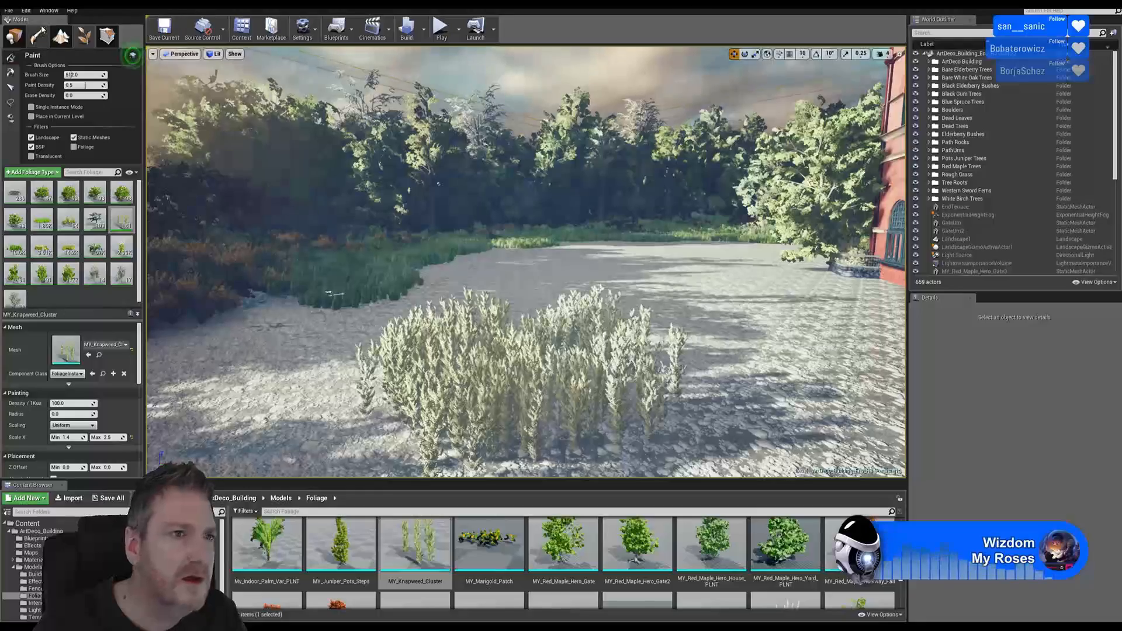
pyautogui.click(27, 11)
pyautogui.click(39, 29)
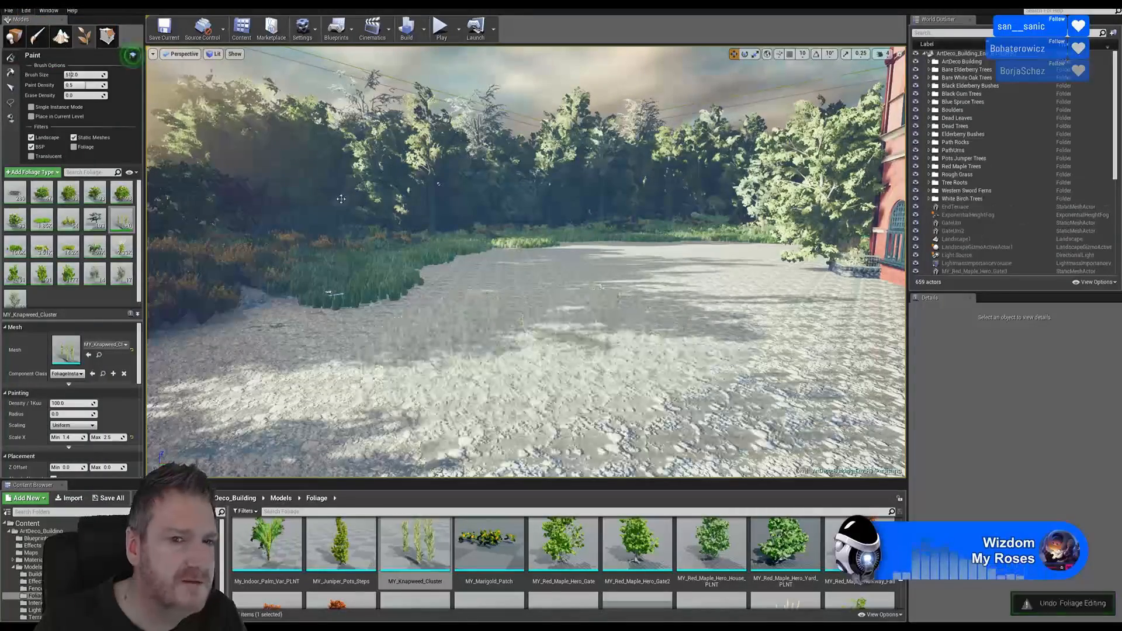
# Try a knapweed patch in the grass along the edge of the clearing, compare it with the surrounding plants, and undo it
pyautogui.moveTo(468, 310)
pyautogui.mouseDown(button='right')
pyautogui.moveTo(426, 319)
pyautogui.moveTo(465, 322)
pyautogui.moveTo(447, 320)
pyautogui.moveTo(467, 310)
pyautogui.mouseUp(button='right')
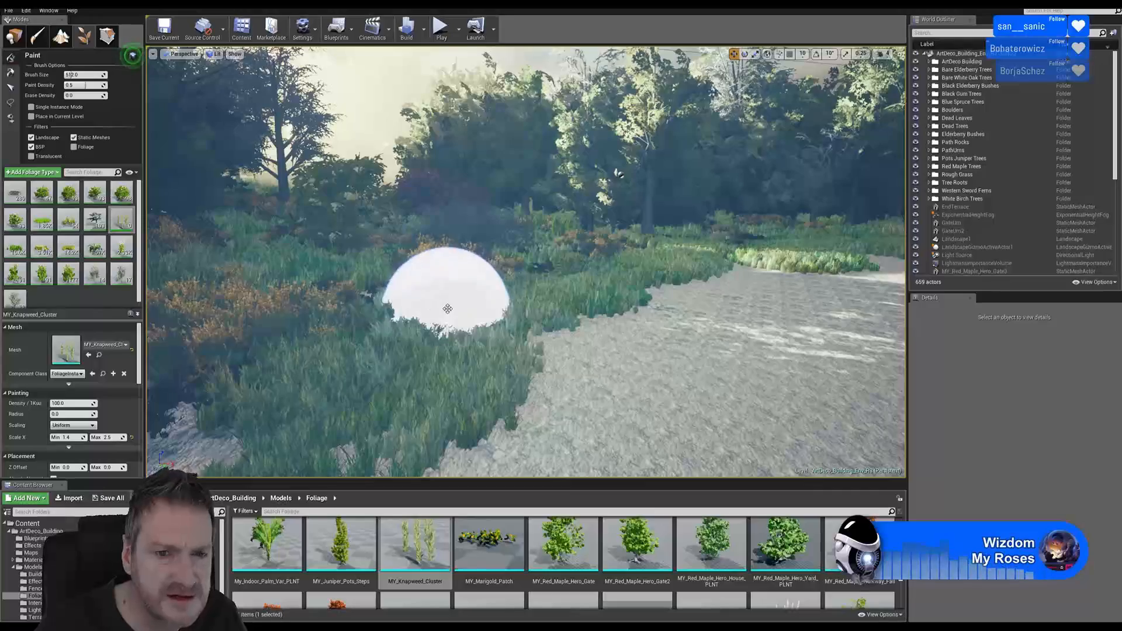
pyautogui.click(440, 313)
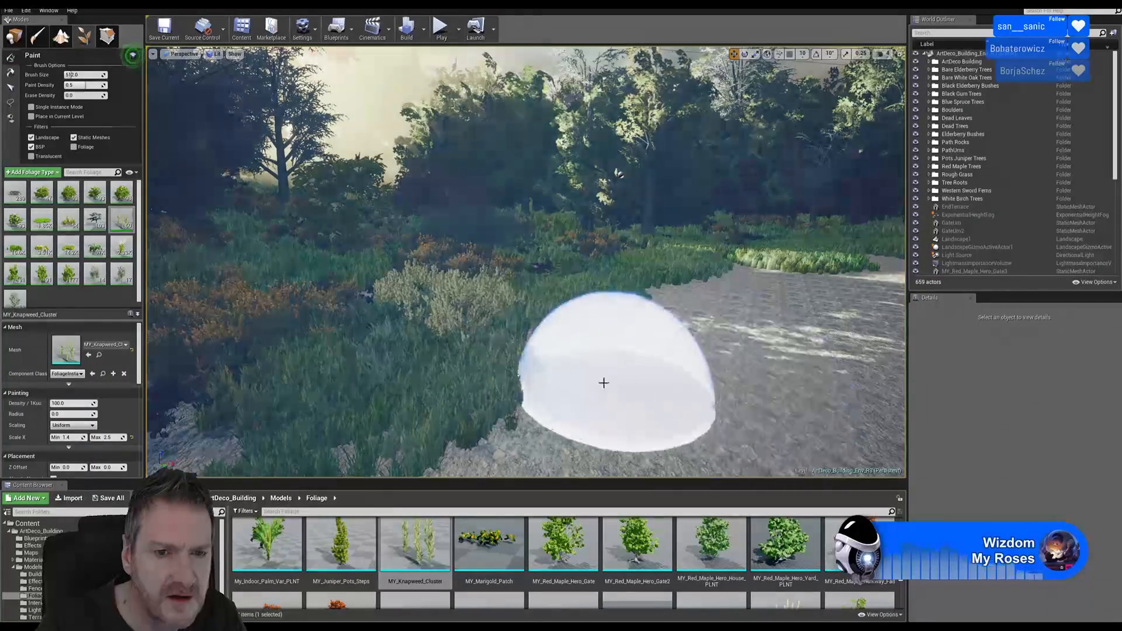
pyautogui.moveTo(604, 383)
pyautogui.mouseDown(button='right')
pyautogui.moveTo(617, 345)
pyautogui.moveTo(508, 349)
pyautogui.moveTo(533, 346)
pyautogui.mouseUp(button='right')
pyautogui.press('w')
pyautogui.press('s')
pyautogui.press('s')
pyautogui.press('w')
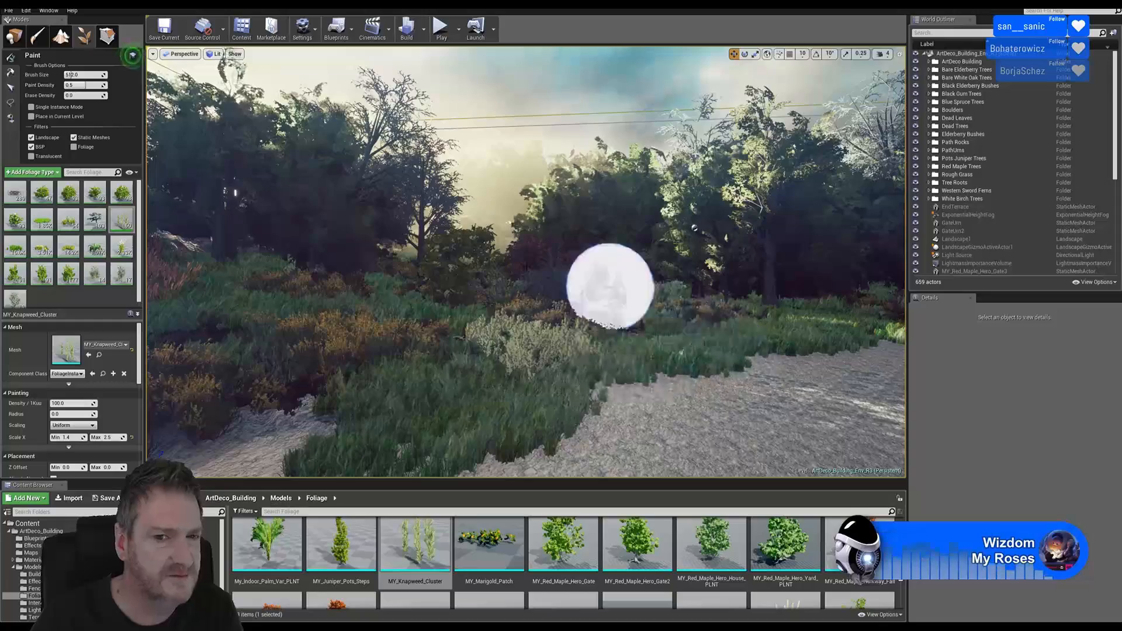
pyautogui.click(26, 10)
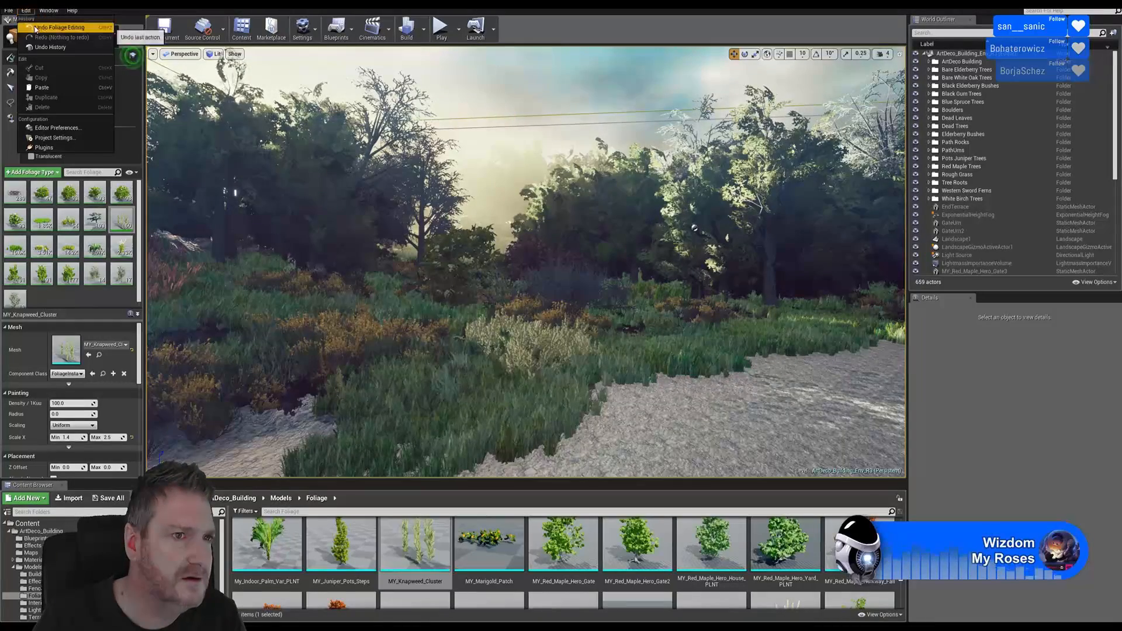
pyautogui.click(41, 28)
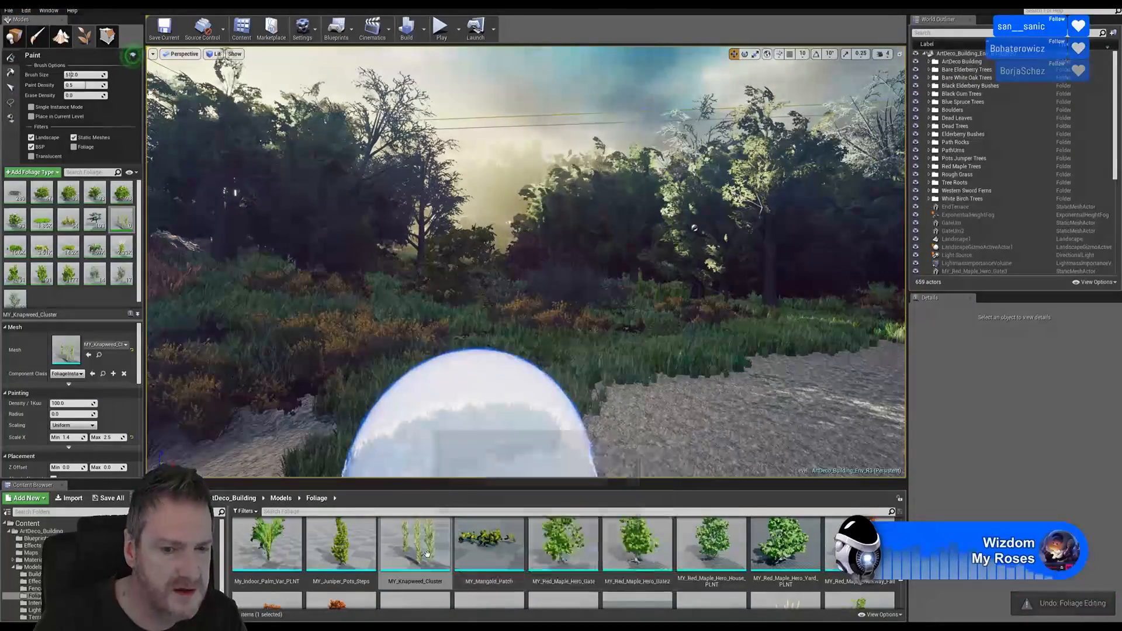
# Examine the texture used for the base color in the MY_Knapweed_Cluster mesh's leaves material, and close the asset editor
pyautogui.doubleClick(422, 553)
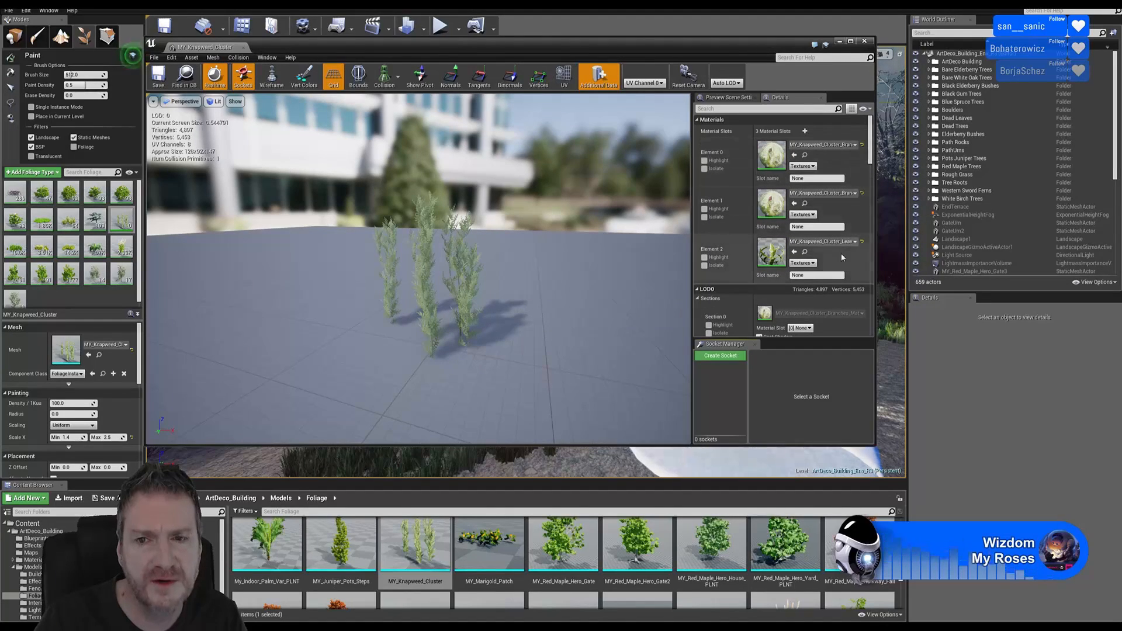
pyautogui.moveTo(870, 159)
pyautogui.mouseDown()
pyautogui.moveTo(870, 194)
pyautogui.moveTo(870, 157)
pyautogui.mouseUp()
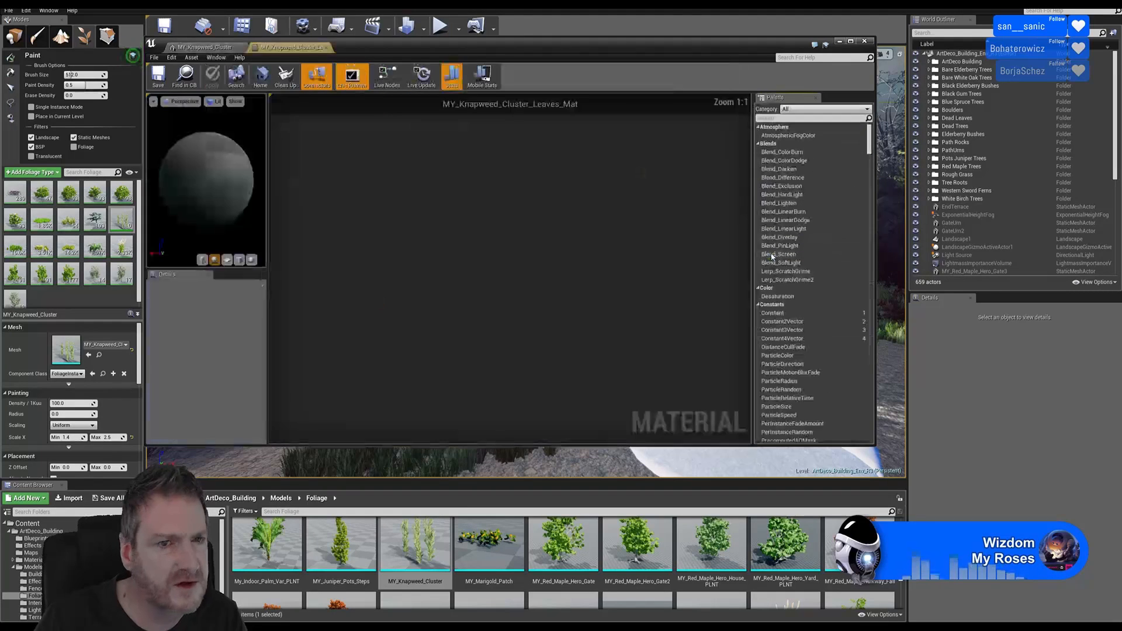
pyautogui.moveTo(591, 225); pyautogui.dragTo(680, 218, button='right')
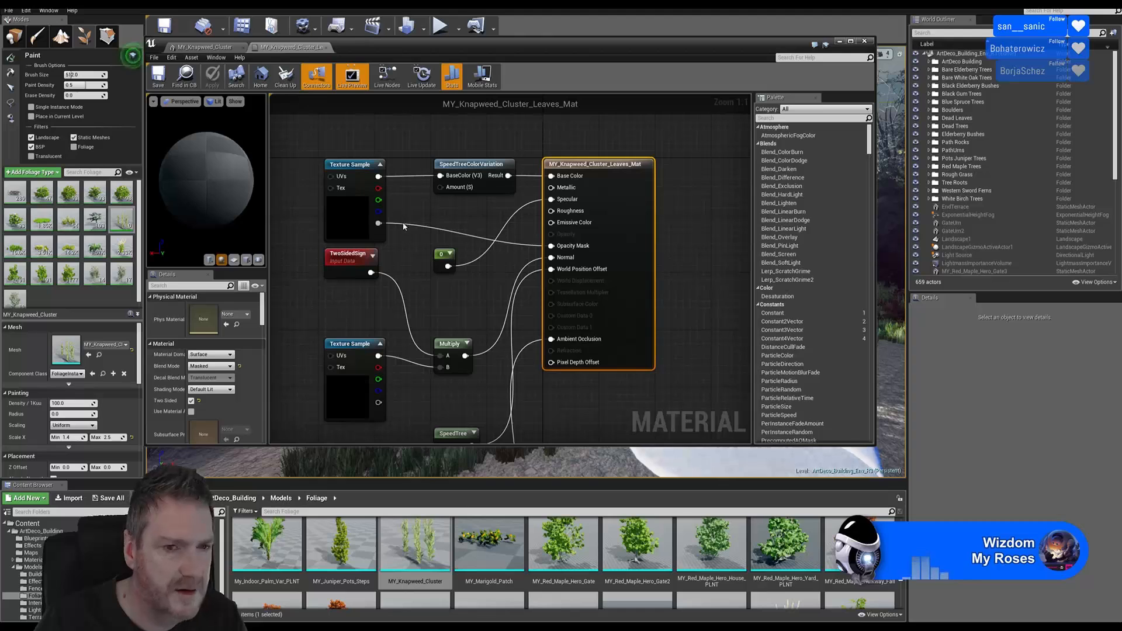
pyautogui.click(352, 221)
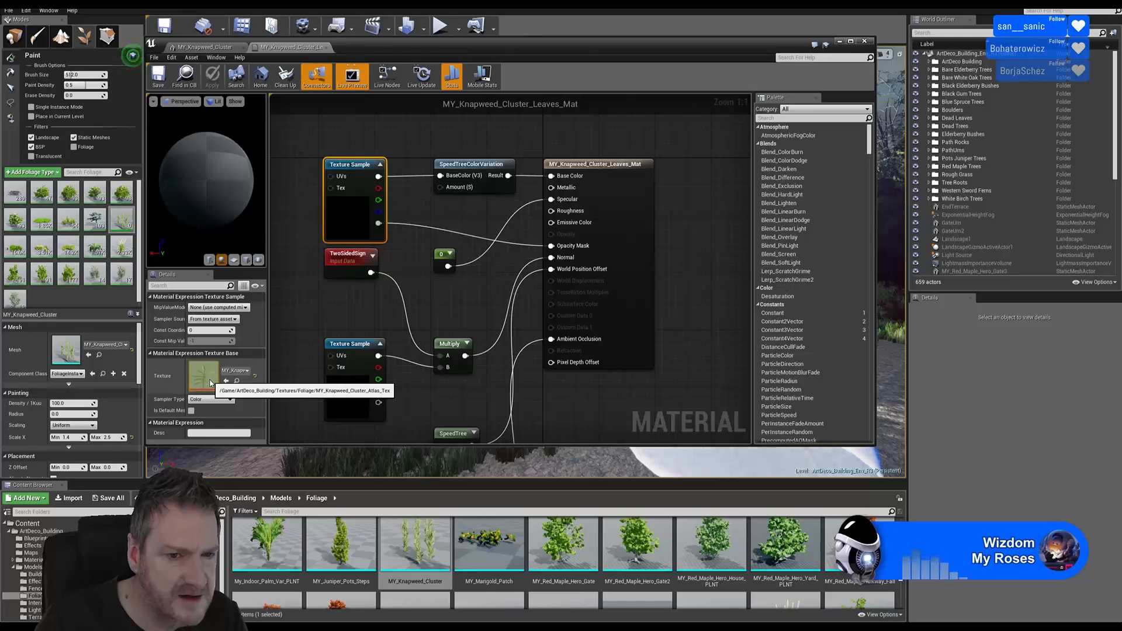
pyautogui.click(863, 41)
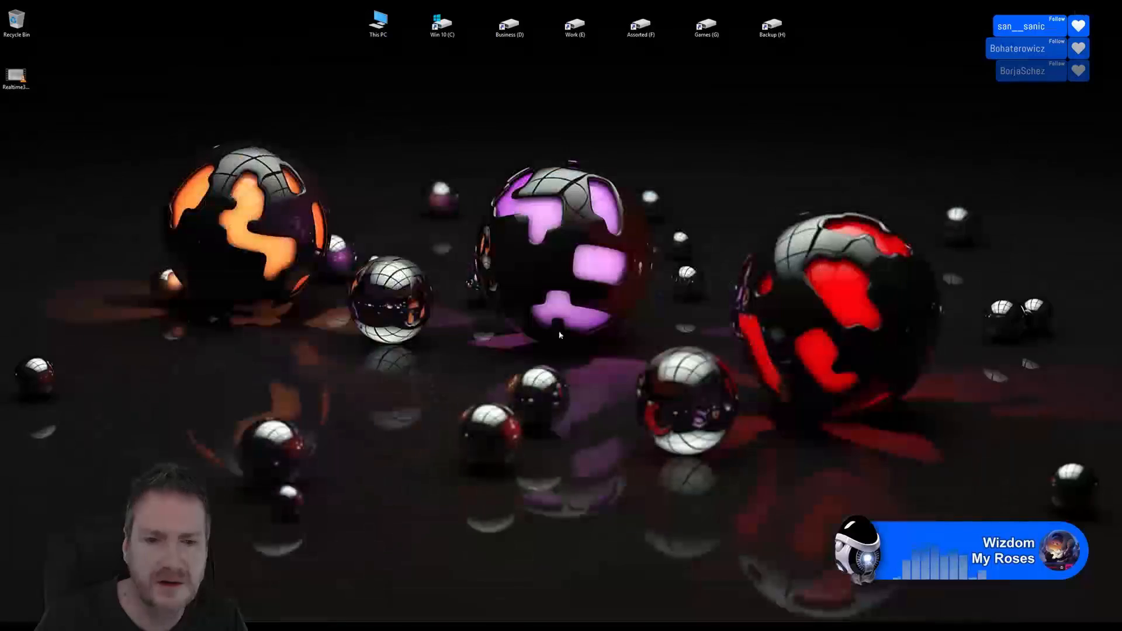
# Launch Photoshop from the desktop
pyautogui.click(7, 626)
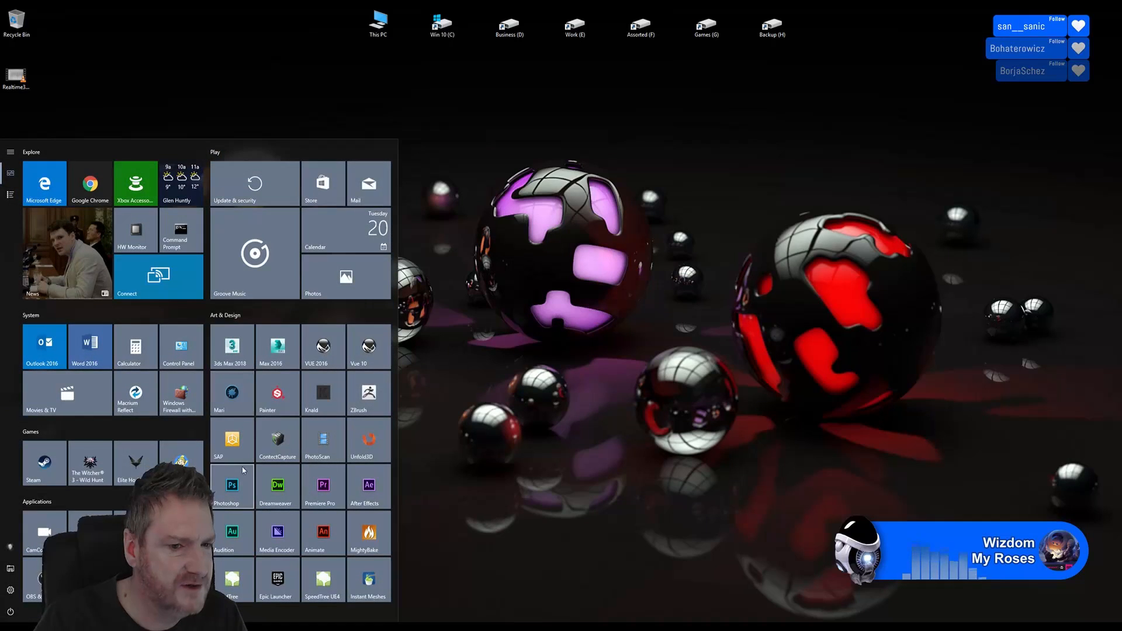
pyautogui.click(232, 486)
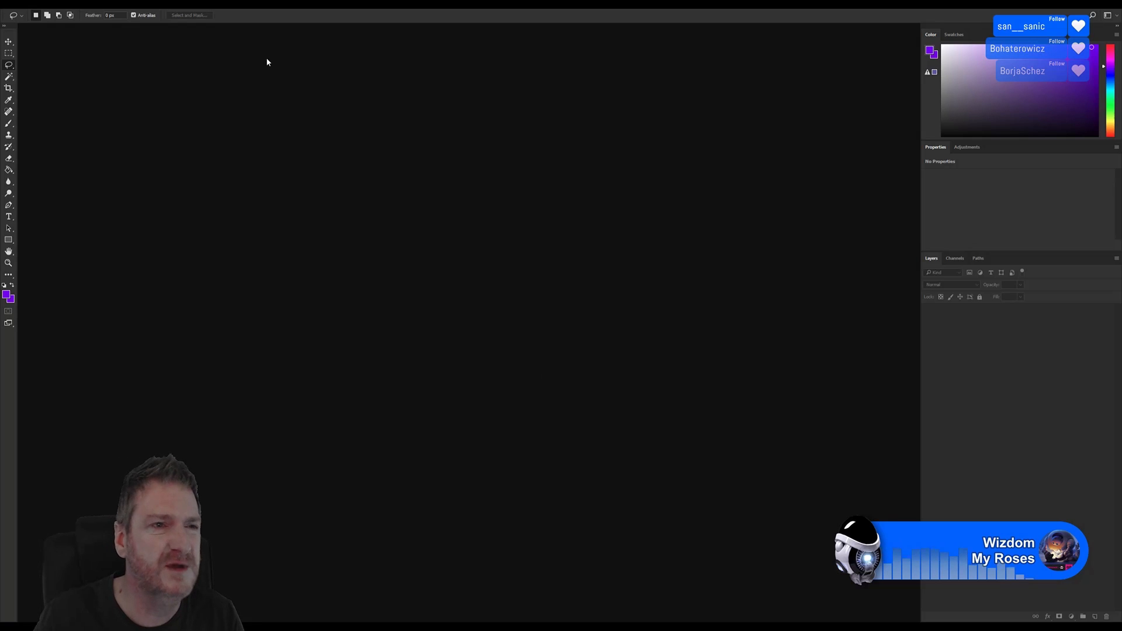
# Open the texture MY_Knapweed_Cluster_Atlas.tga from the Speedtree UE4 Mine folder in the user profile on the C: drive
pyautogui.click(22, 5)
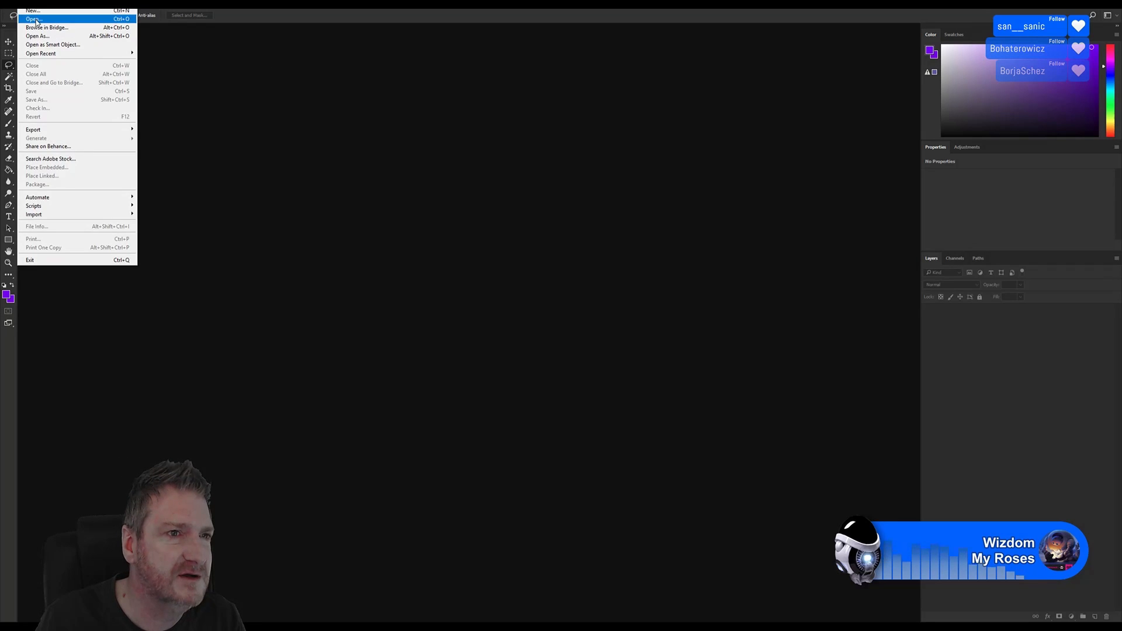
pyautogui.click(34, 19)
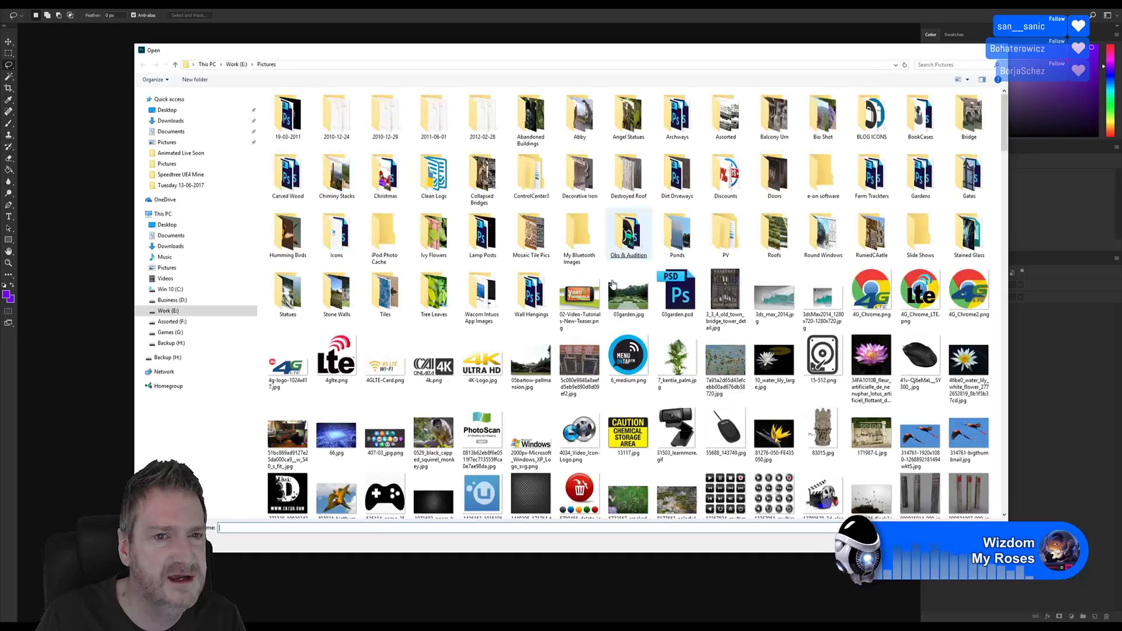
pyautogui.click(170, 310)
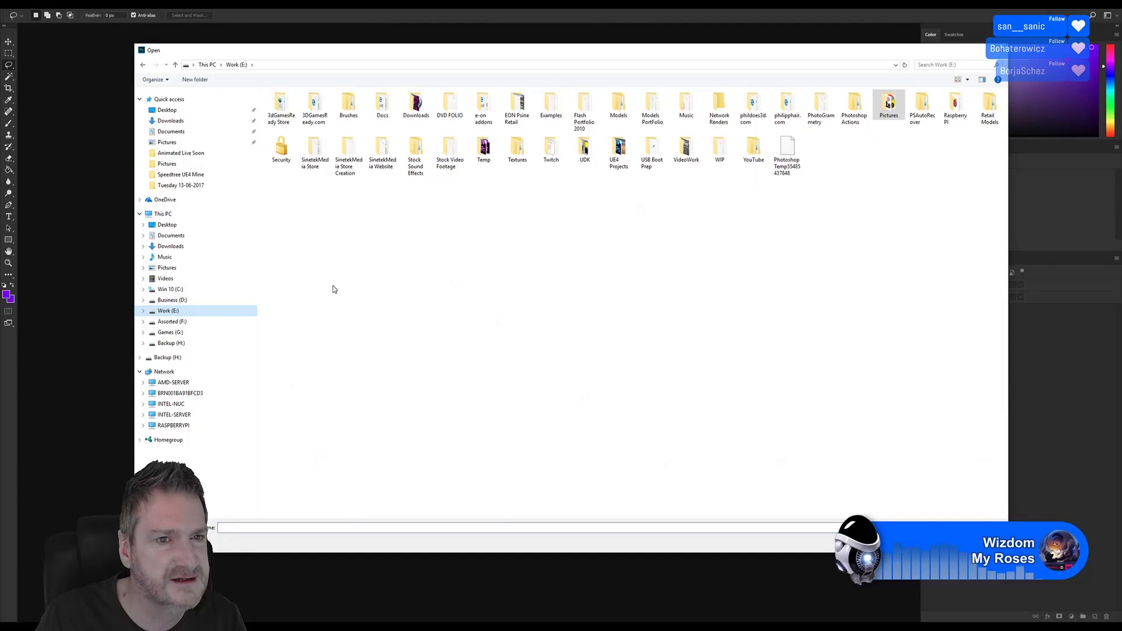
pyautogui.click(171, 290)
pyautogui.doubleClick(754, 114)
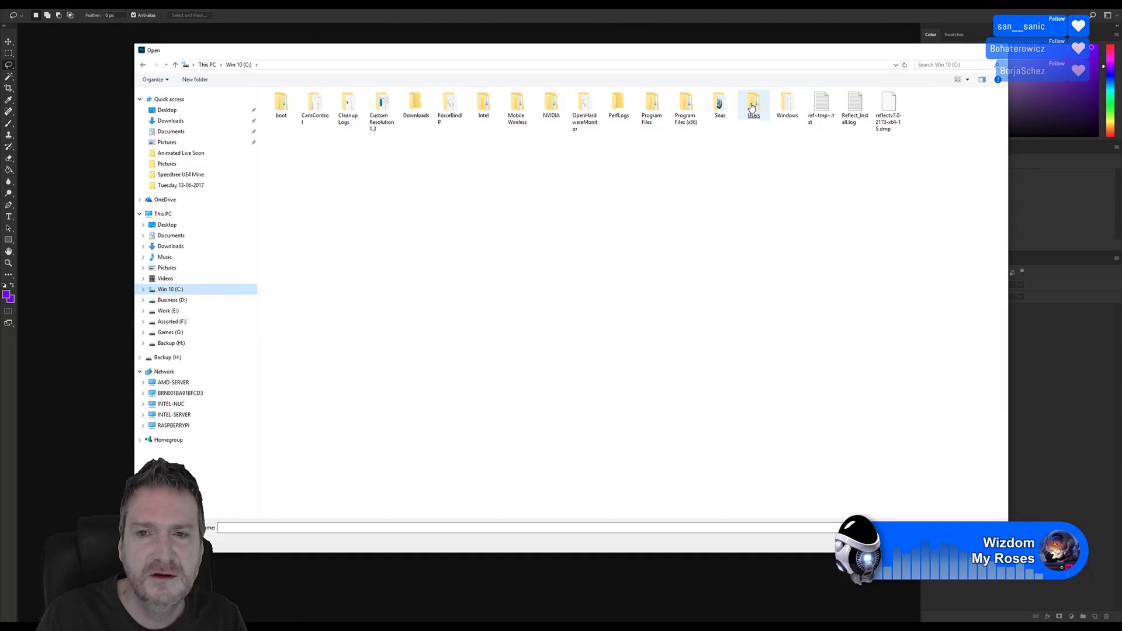
pyautogui.doubleClick(281, 104)
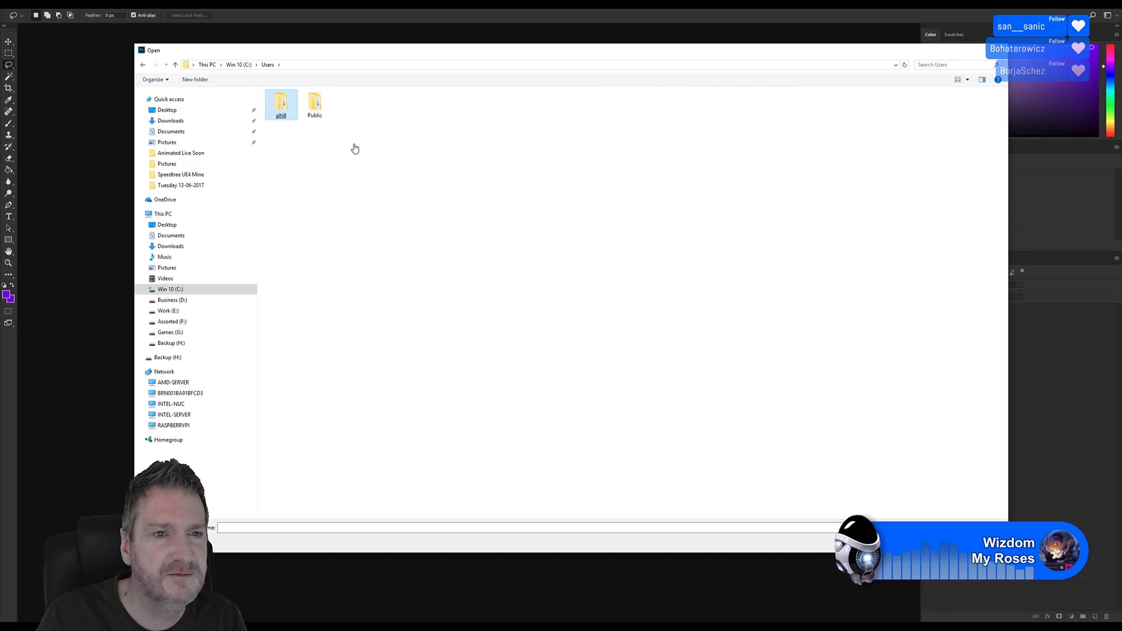
pyautogui.doubleClick(756, 124)
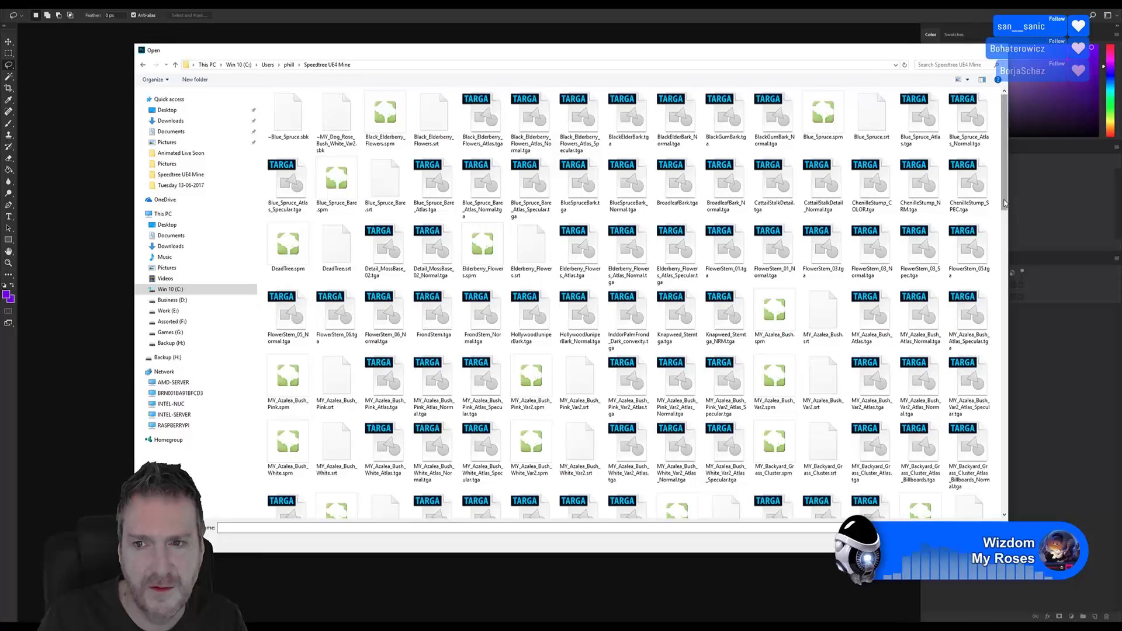
pyautogui.scroll(-2, 1004, 221)
pyautogui.moveTo(1004, 221); pyautogui.dragTo(997, 324)
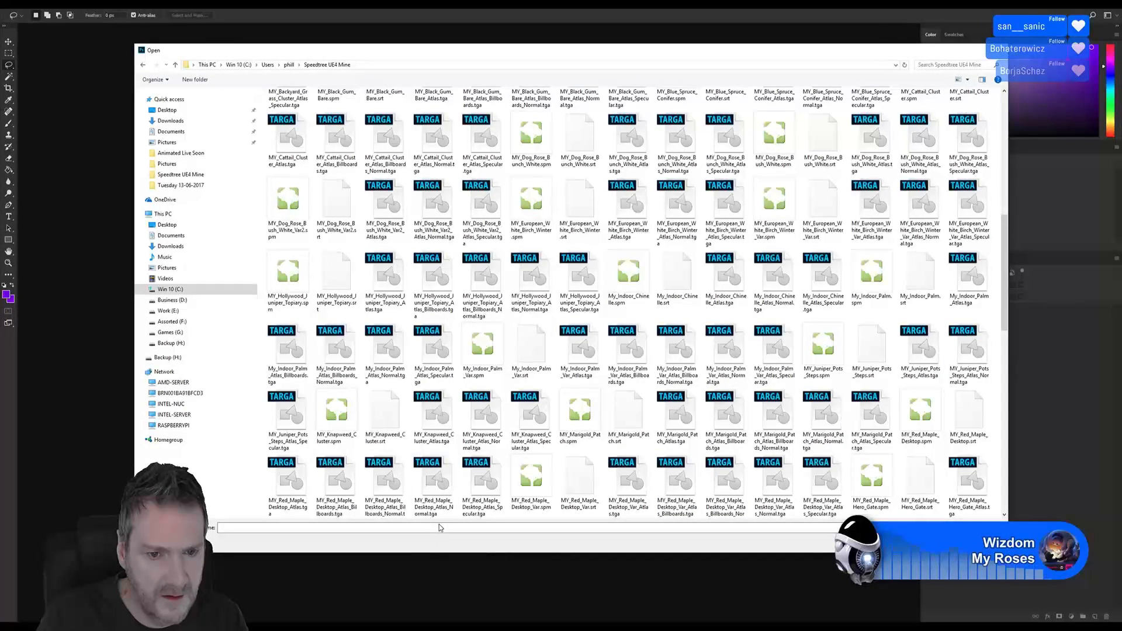
pyautogui.doubleClick(438, 418)
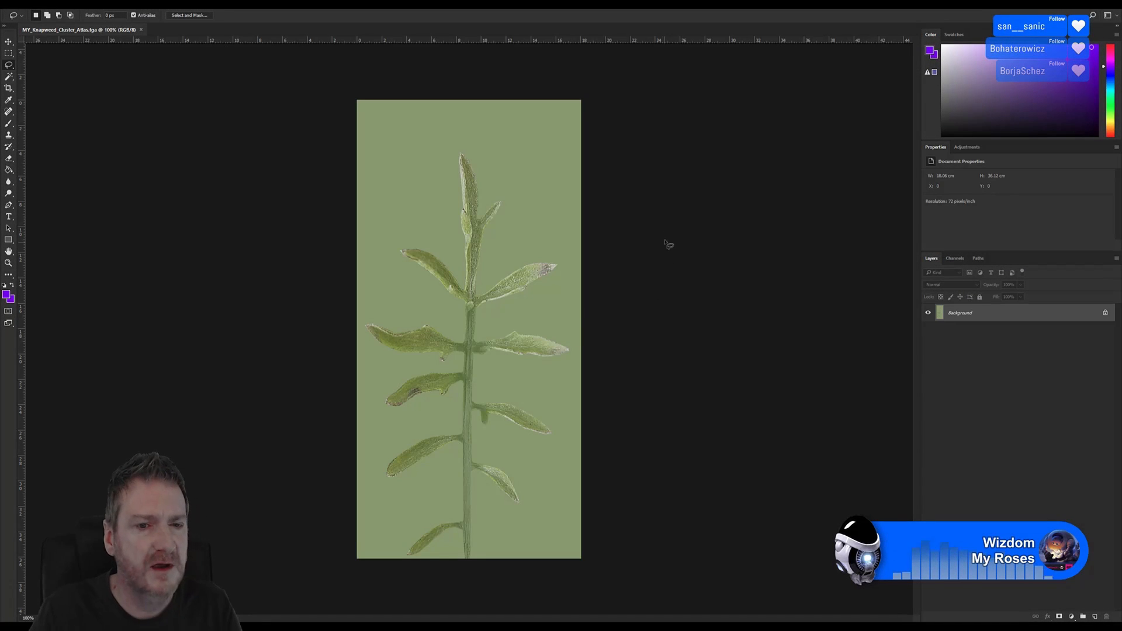
# Add a Color Balance adjustment layer and shift its midtones to about -10 toward cyan, -5 toward magenta and +18 toward blue
pyautogui.click(968, 147)
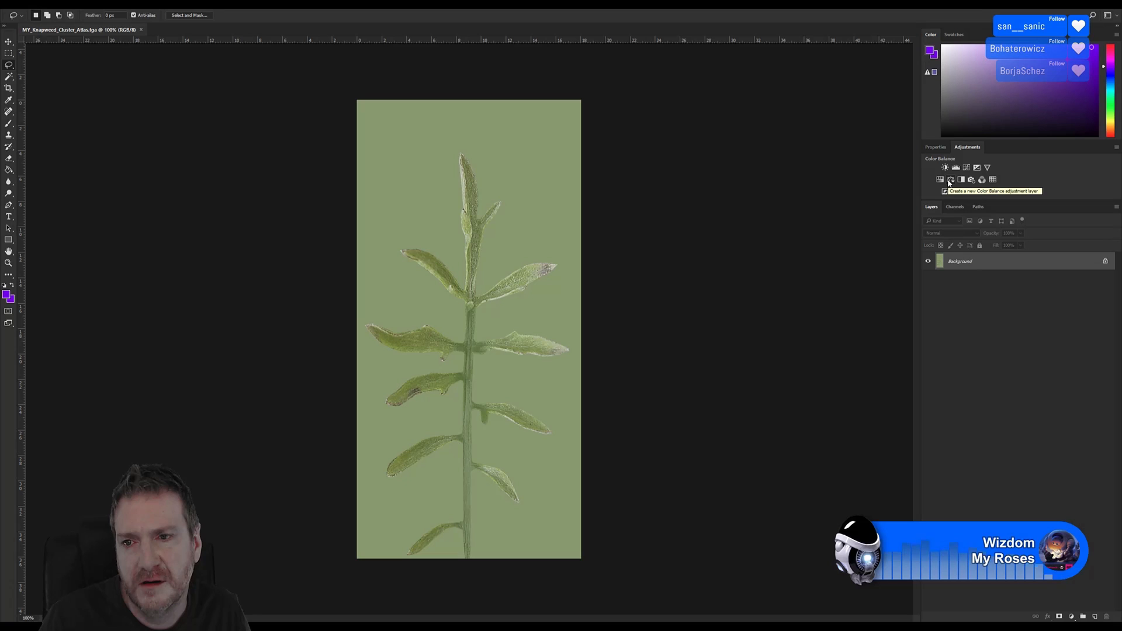
pyautogui.click(948, 180)
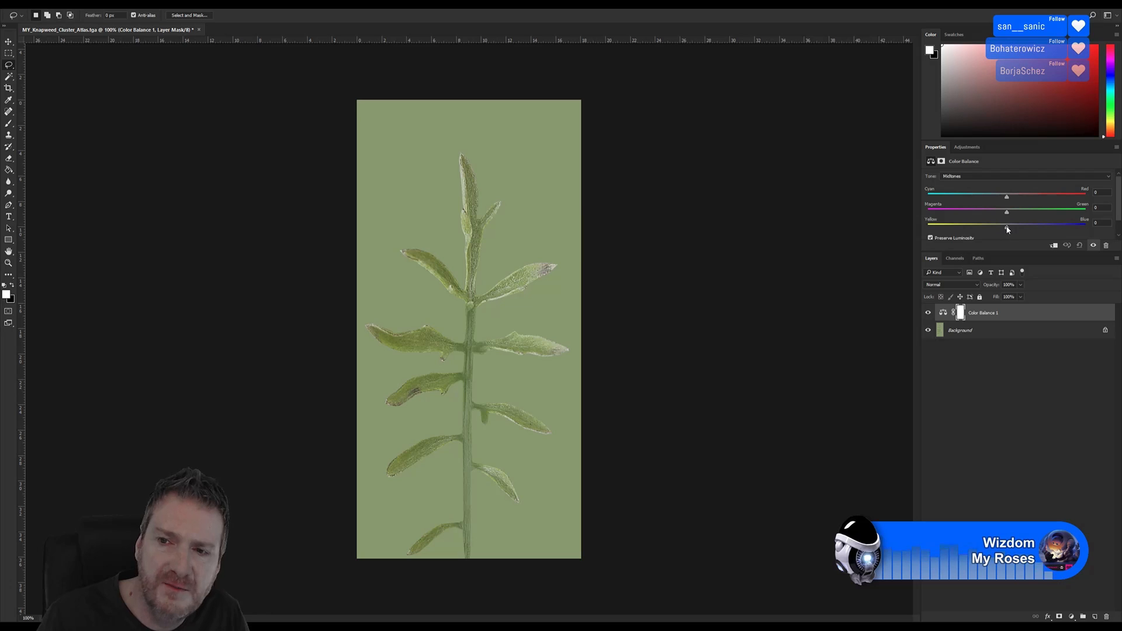
pyautogui.moveTo(1007, 228); pyautogui.dragTo(1020, 228)
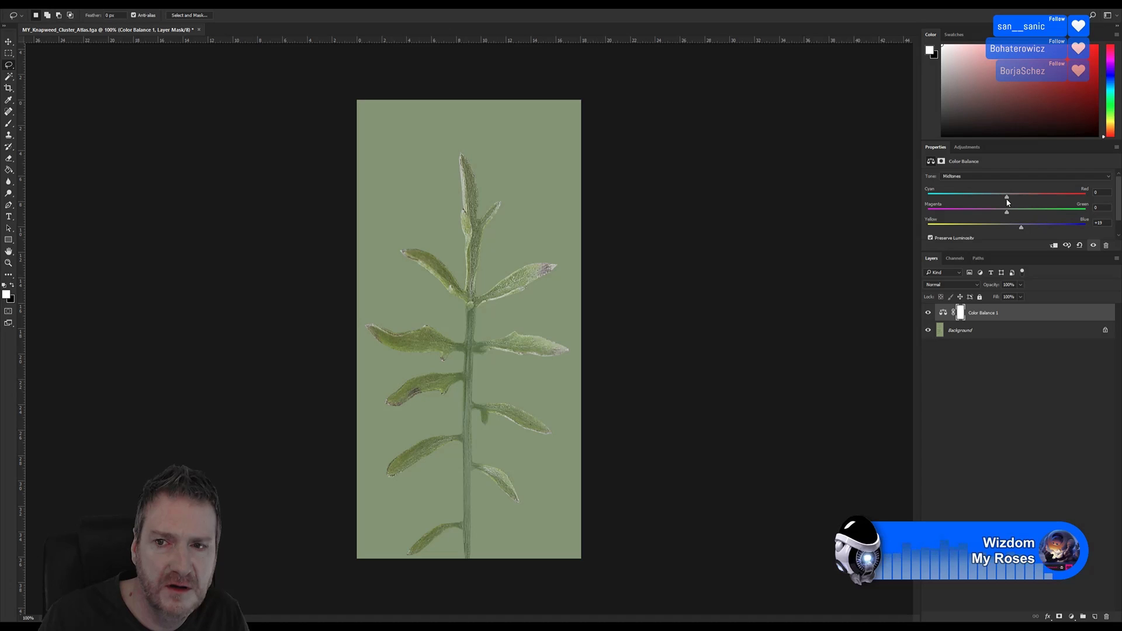
pyautogui.moveTo(1007, 200); pyautogui.dragTo(1006, 198)
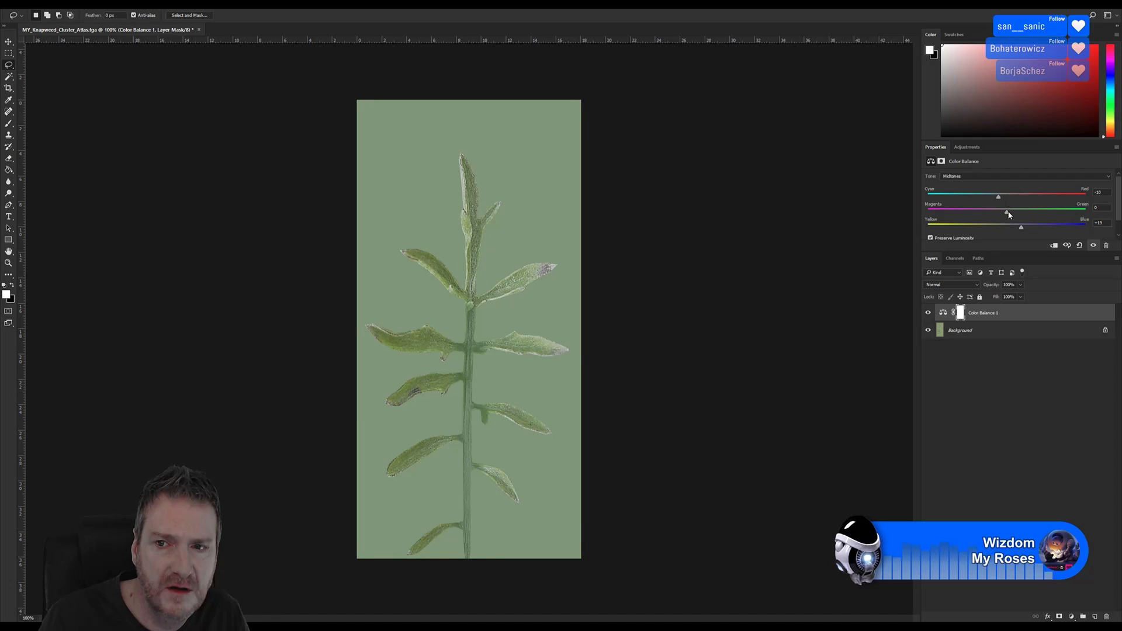
pyautogui.moveTo(991, 218); pyautogui.dragTo(1004, 215)
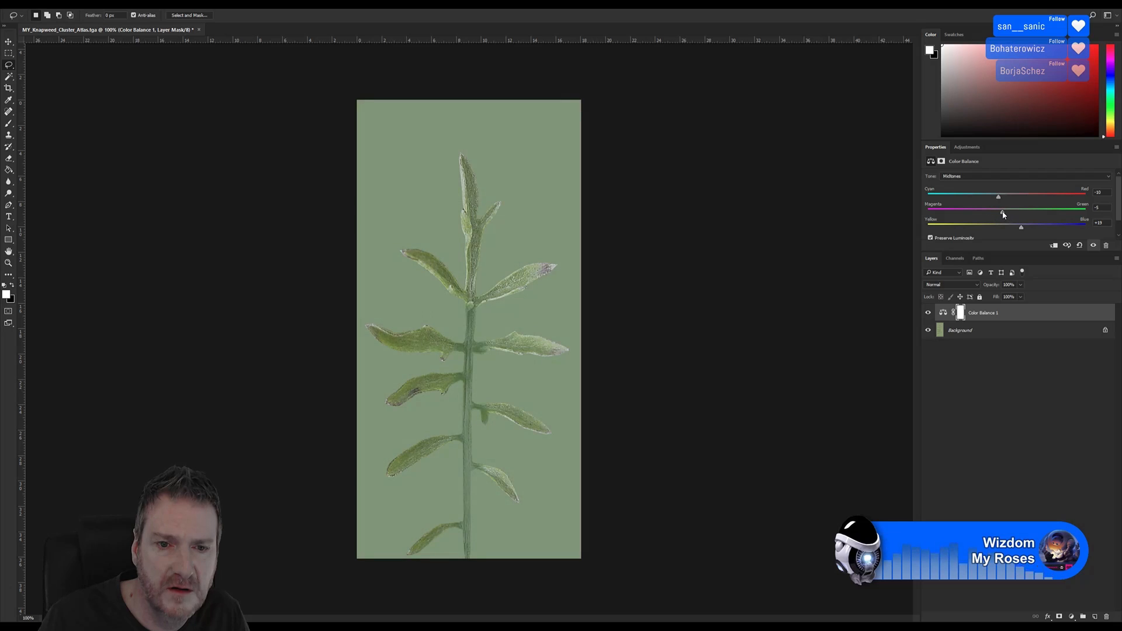
# Shift the Color Balance shadows to about -19 toward cyan, +8 toward green and +15 toward blue
pyautogui.click(965, 176)
pyautogui.click(962, 184)
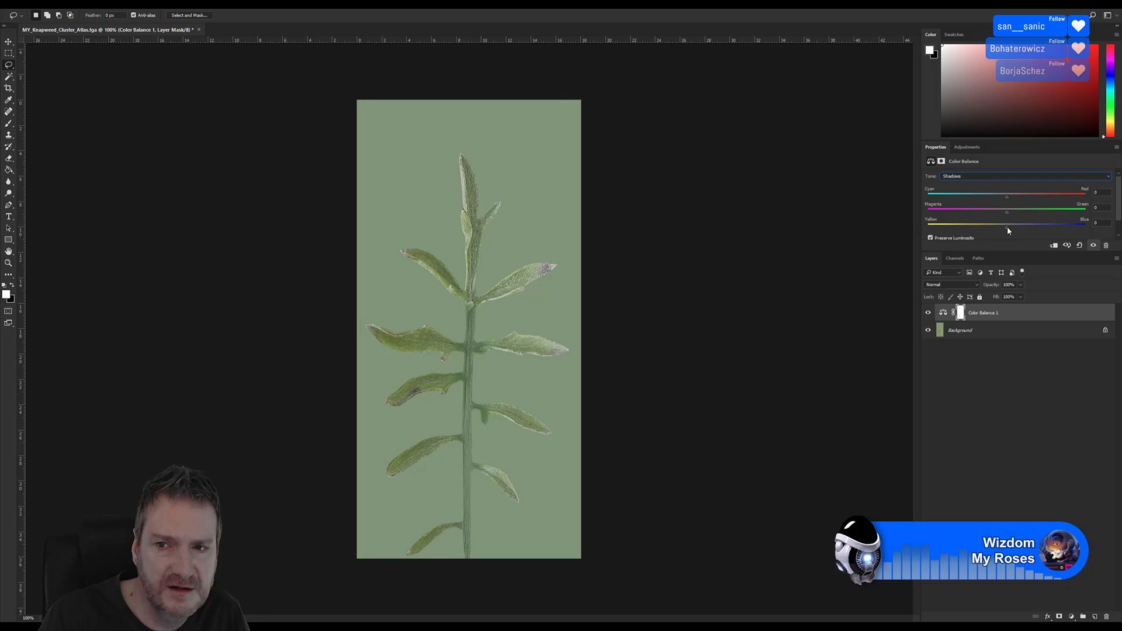
pyautogui.moveTo(1007, 226); pyautogui.dragTo(995, 204)
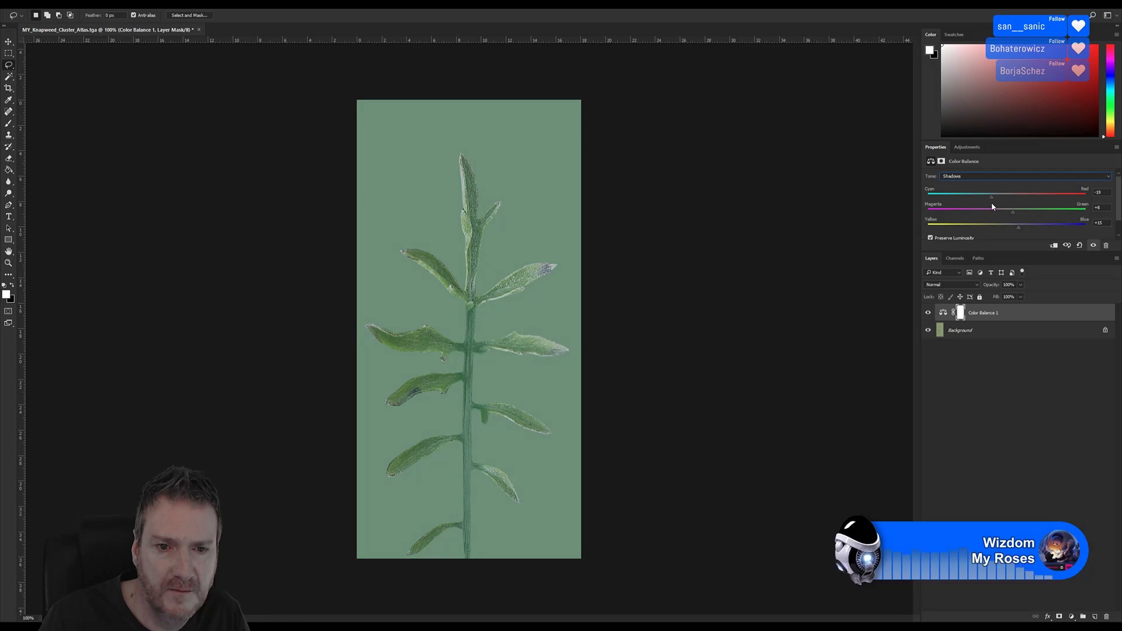
# Shift the Color Balance highlights to about -15 toward cyan and -20 toward yellow, leaving magenta-green at 0
pyautogui.click(978, 177)
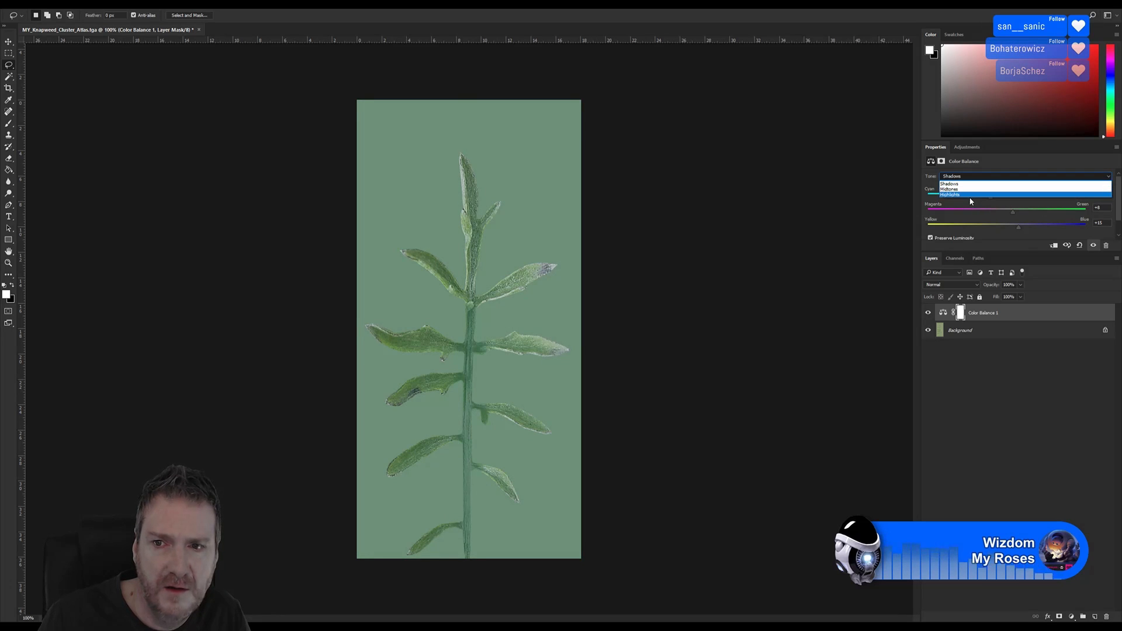
pyautogui.click(969, 194)
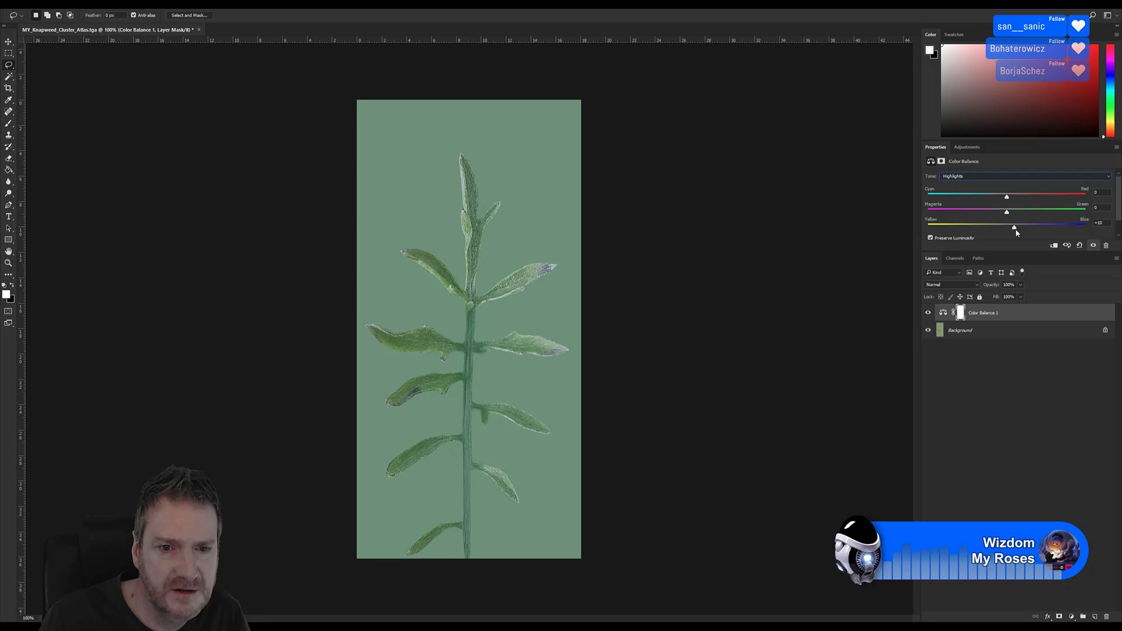
pyautogui.moveTo(1016, 232); pyautogui.dragTo(1006, 208)
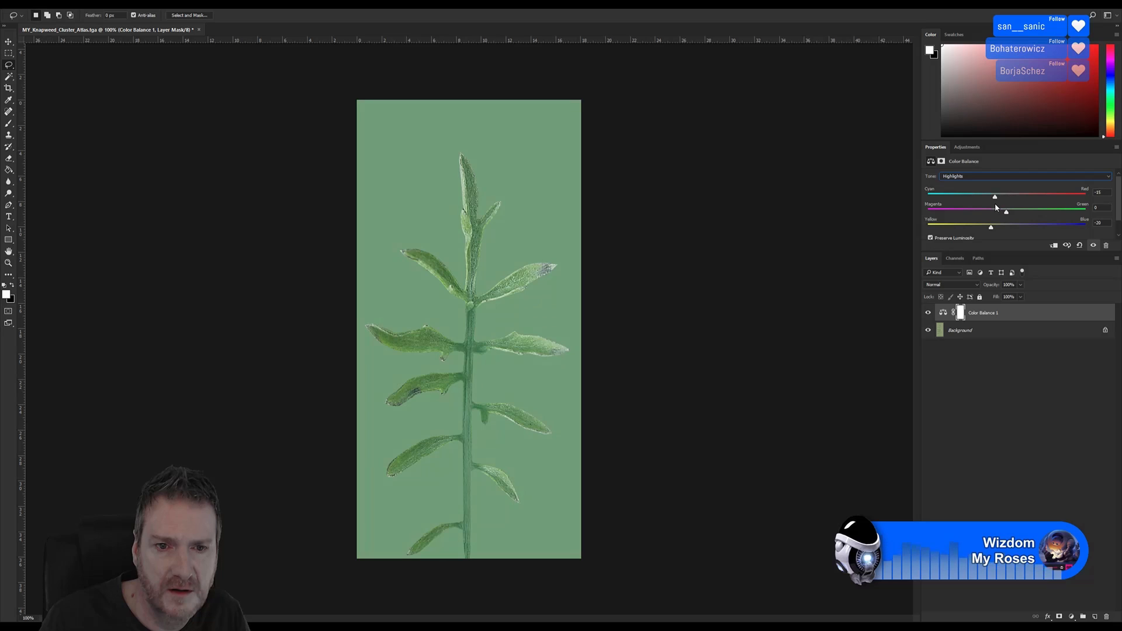
# Compare the knapweed texture with and without the Color Balance adjustment by toggling the adjustment layer's visibility
pyautogui.click(930, 314)
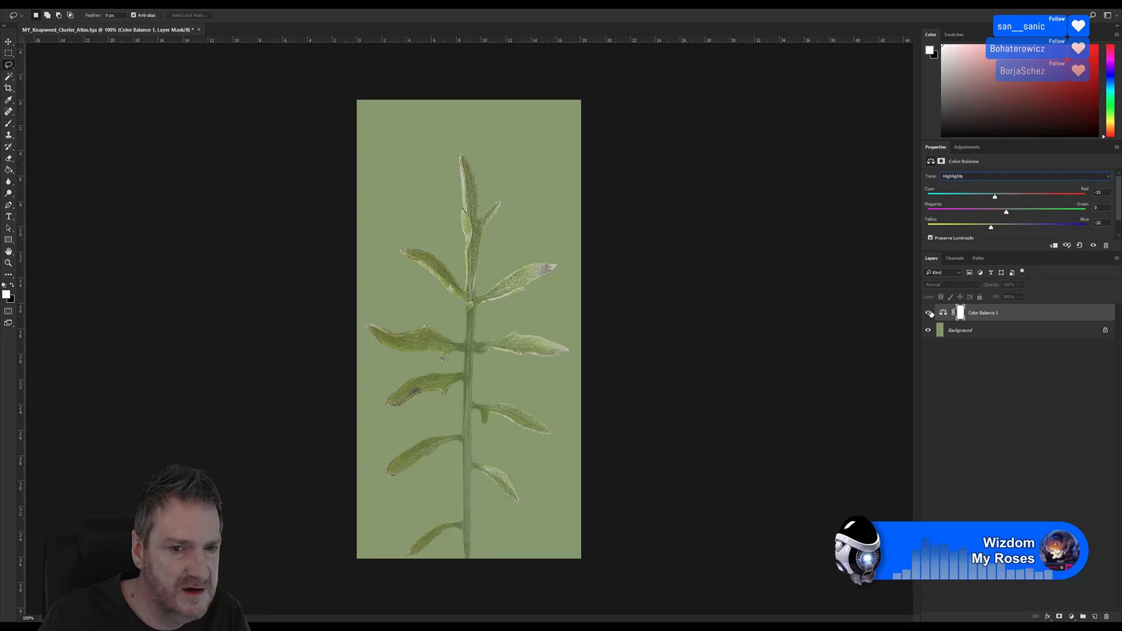
pyautogui.click(934, 313)
pyautogui.click(934, 314)
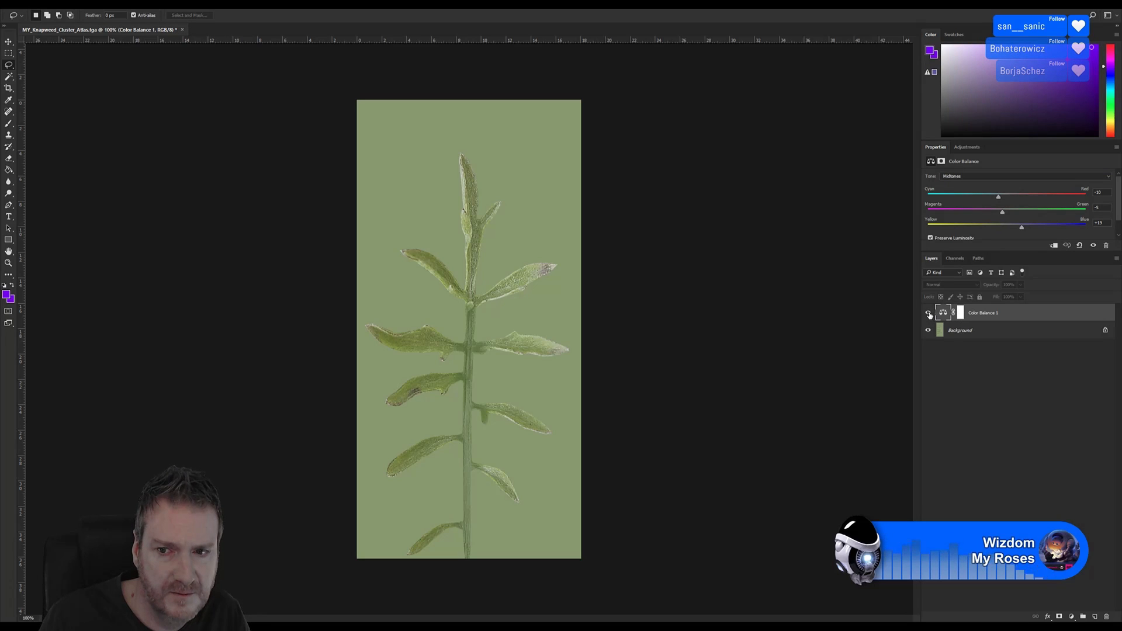
pyautogui.click(930, 314)
pyautogui.click(929, 314)
pyautogui.click(929, 313)
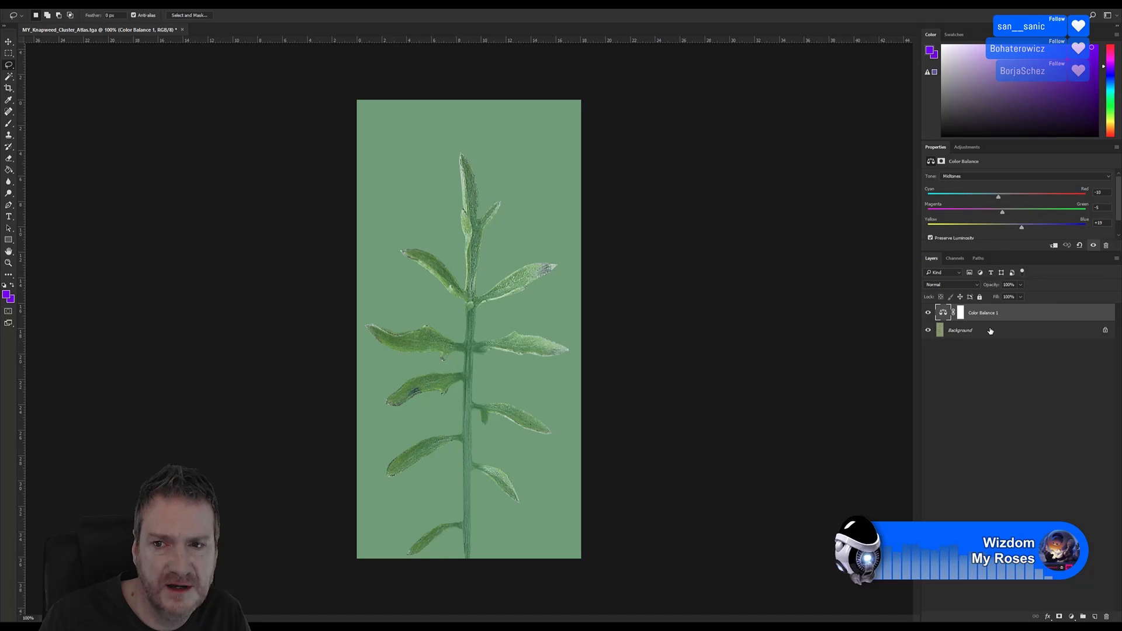
# Add a Levels adjustment layer, raise its black point, lower its white point and brighten the midtones of the texture
pyautogui.click(970, 149)
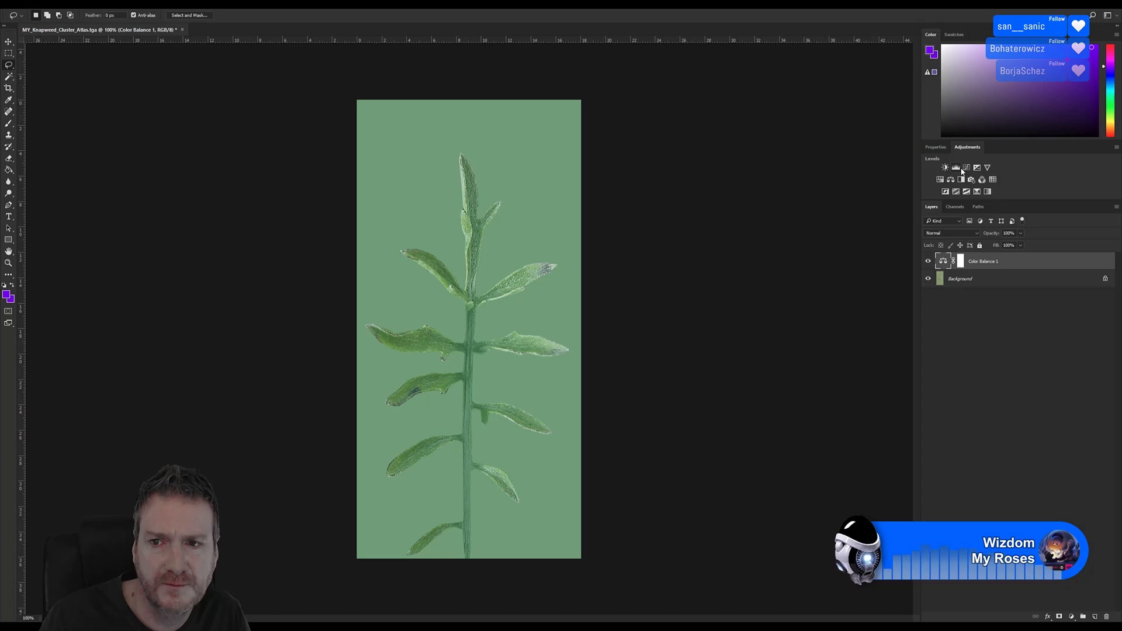
pyautogui.click(962, 170)
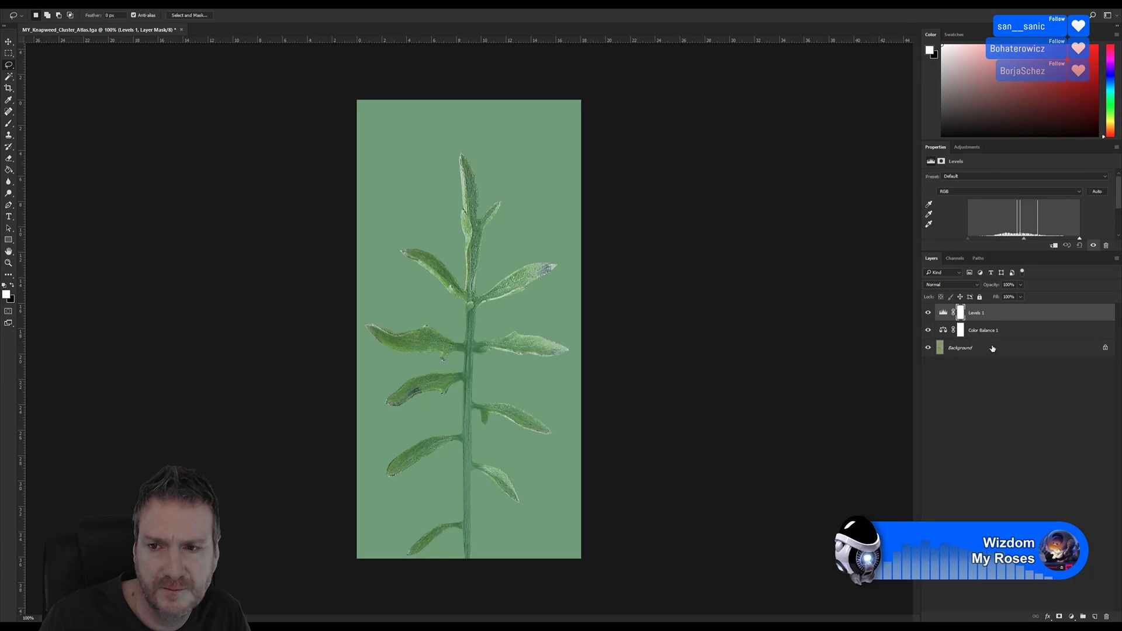
pyautogui.moveTo(969, 237); pyautogui.dragTo(982, 237)
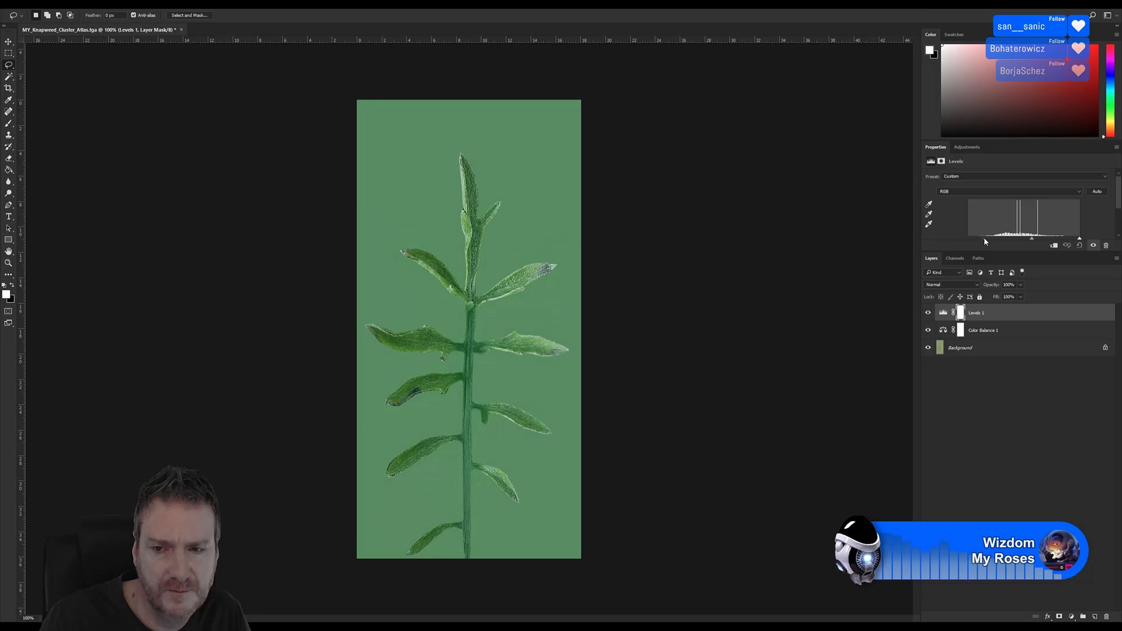
pyautogui.moveTo(1080, 238); pyautogui.dragTo(1066, 239)
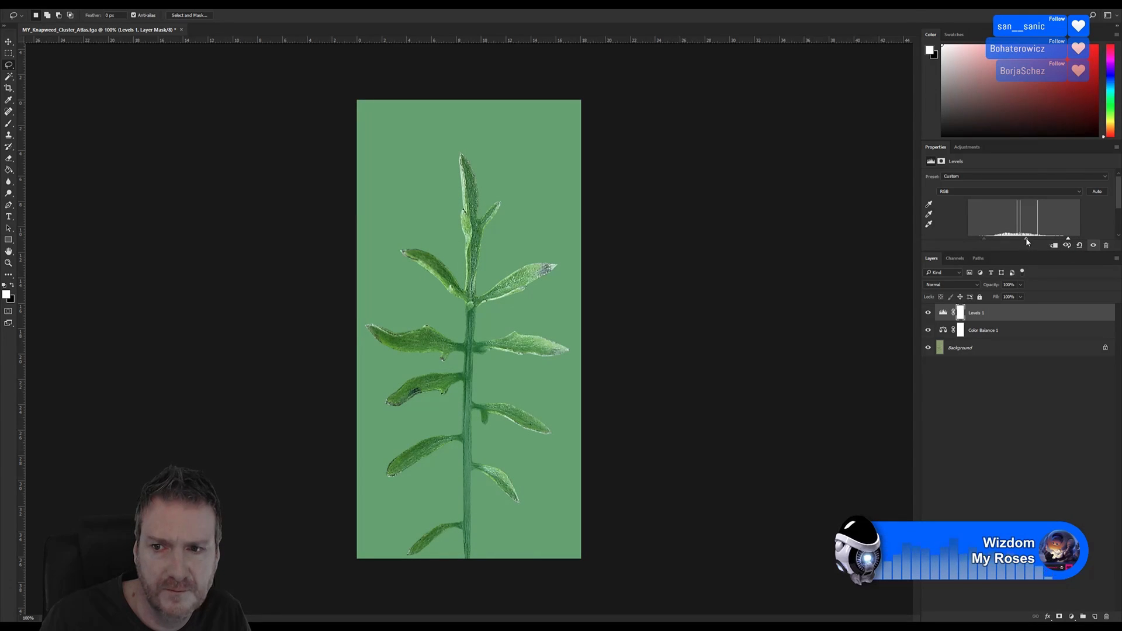
pyautogui.moveTo(1027, 241); pyautogui.dragTo(1019, 244)
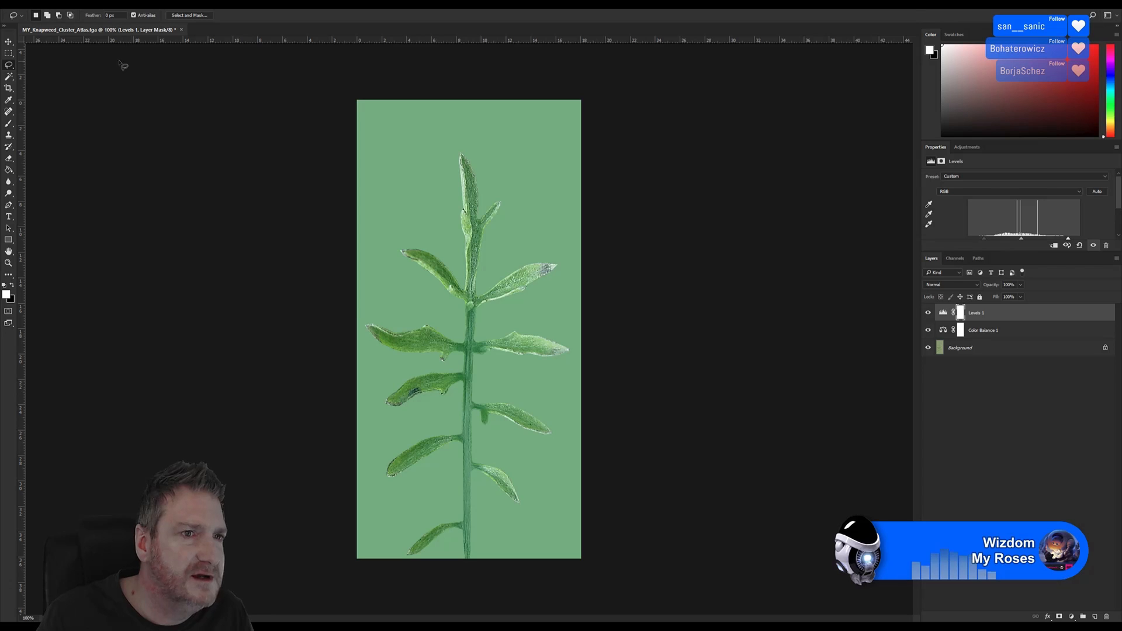
# Save the adjusted texture in Targa format at 32 bits/pixel over MY_Knapweed_Cluster_Atlas.tga, and select the Move tool
pyautogui.click(21, 9)
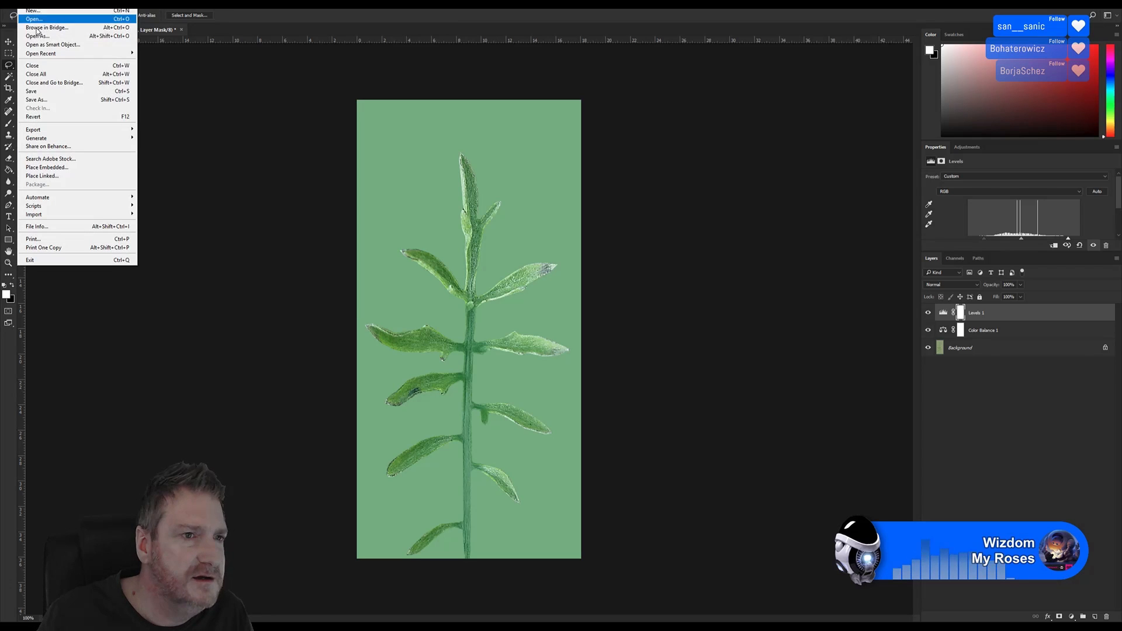
pyautogui.click(50, 92)
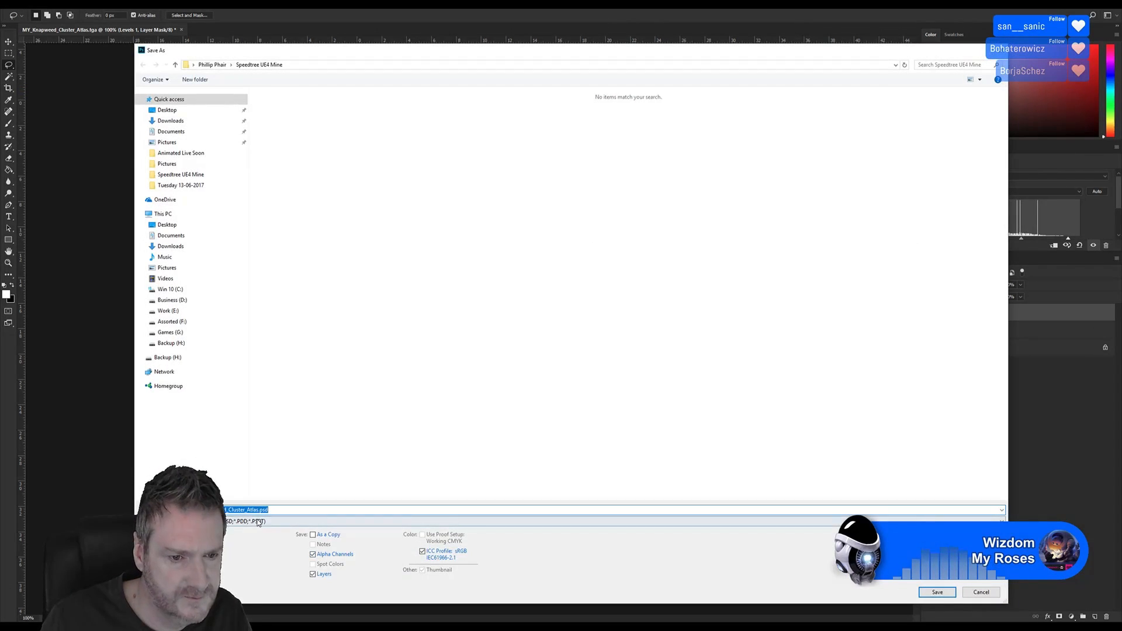
pyautogui.click(258, 522)
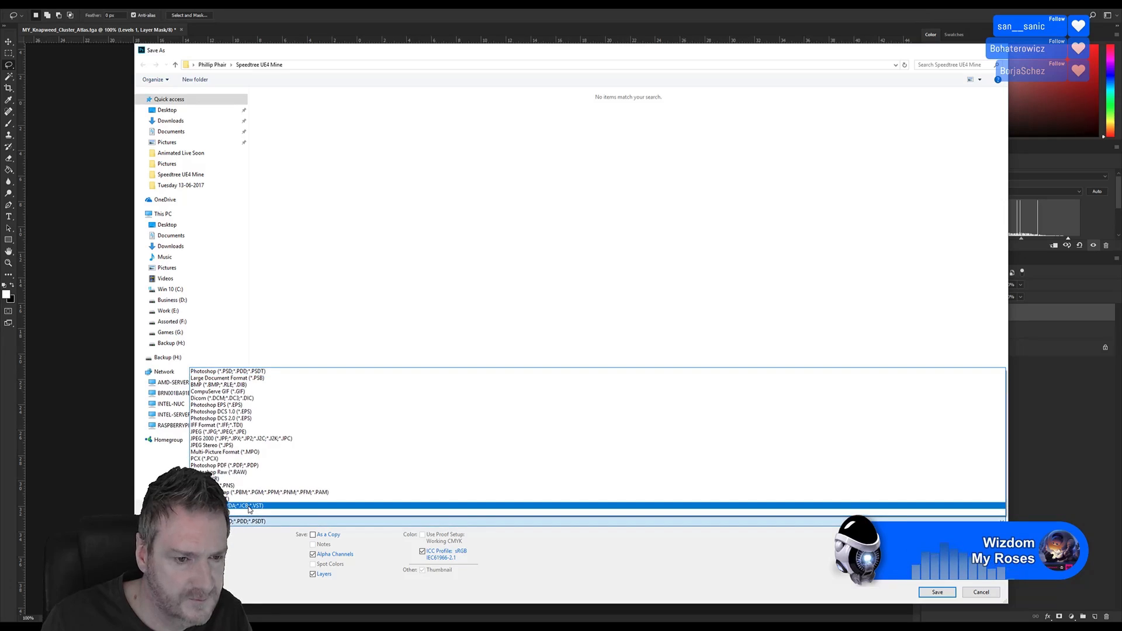
pyautogui.click(249, 508)
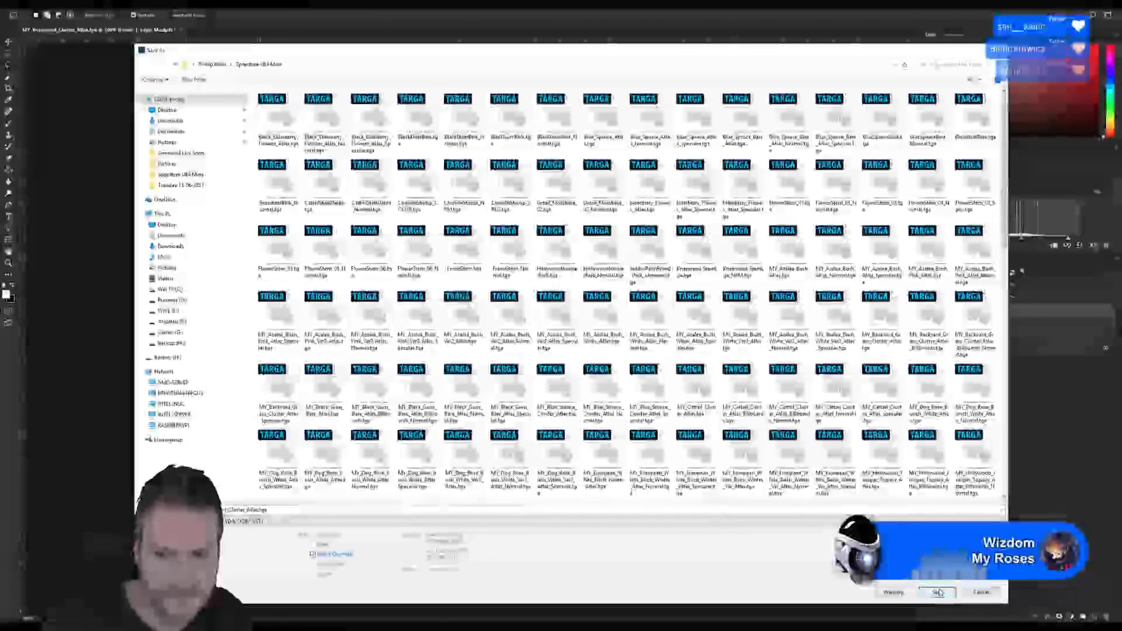
pyautogui.click(938, 592)
pyautogui.click(579, 315)
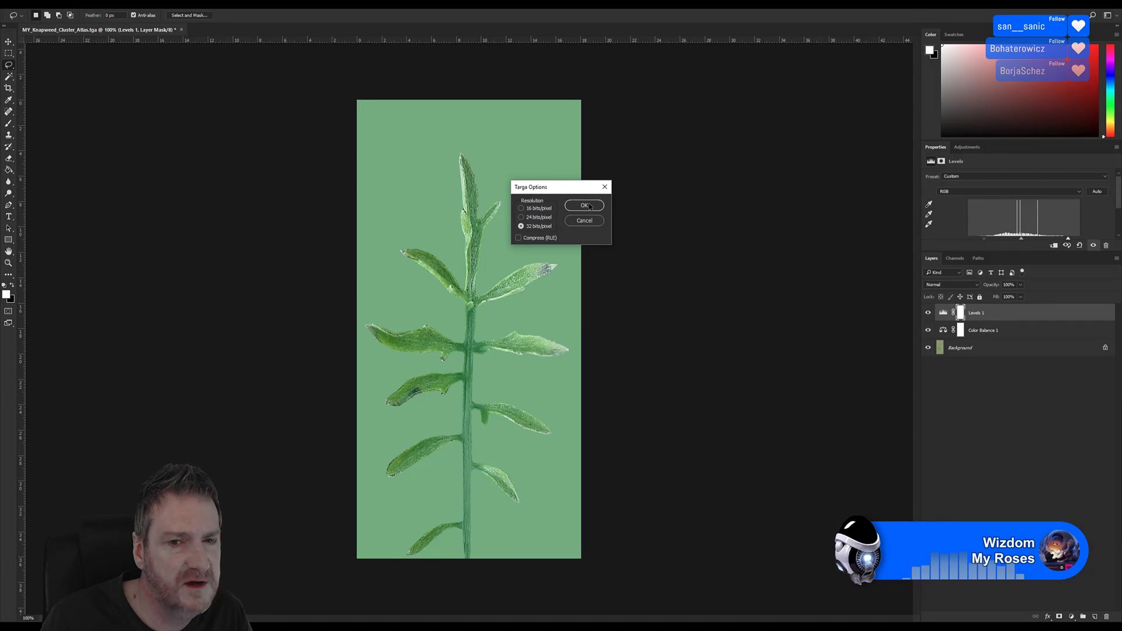
pyautogui.click(585, 206)
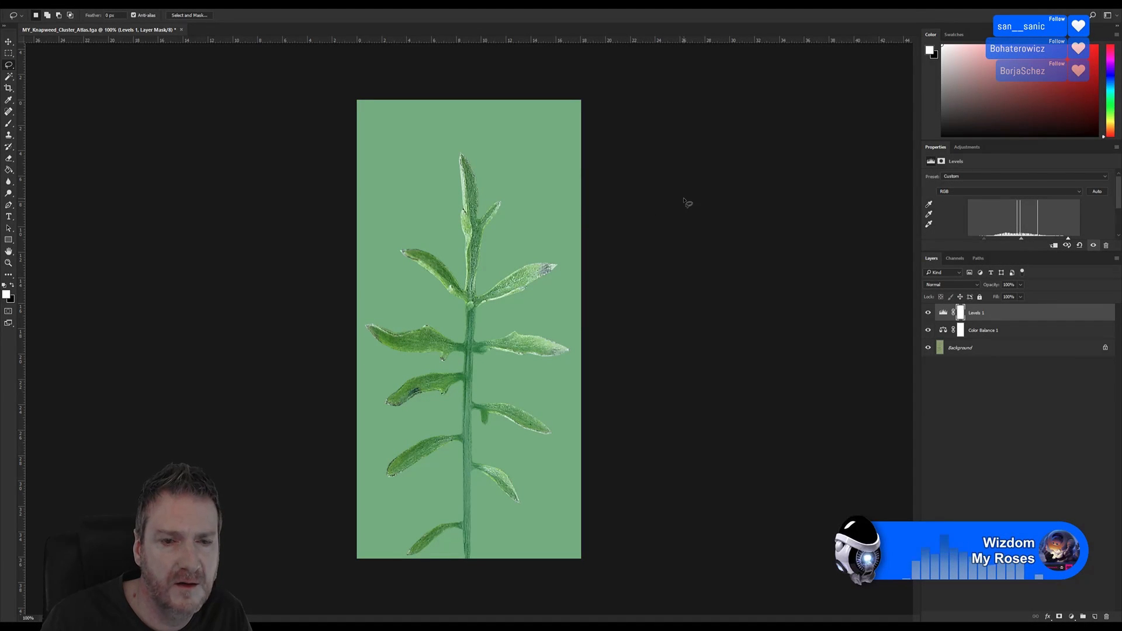
pyautogui.click(10, 43)
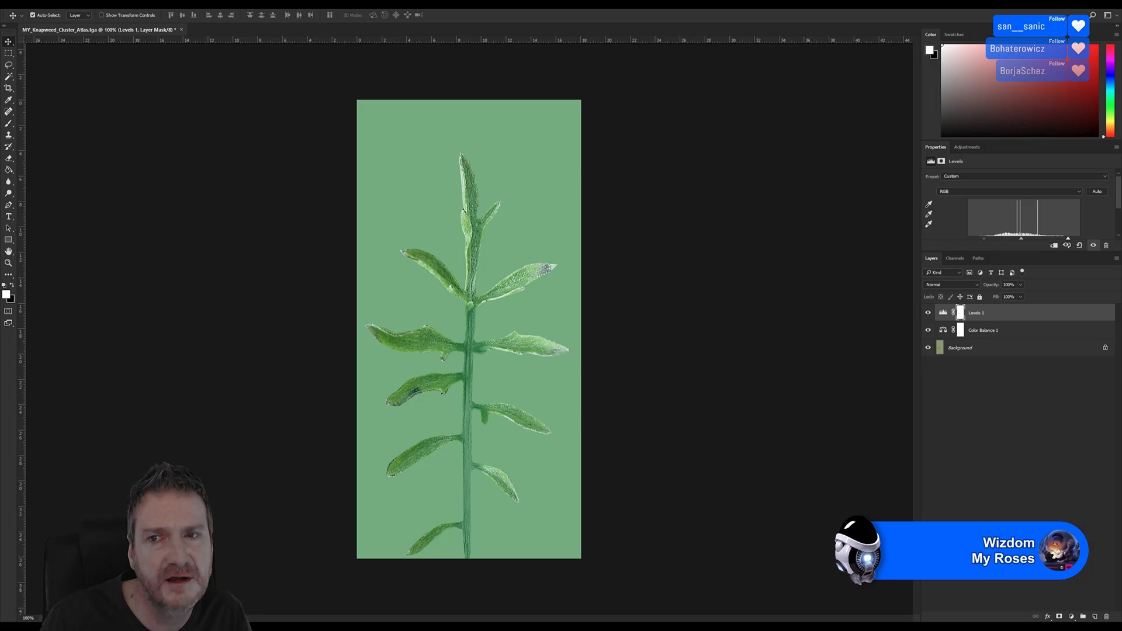
# Switch to Unreal Editor and open the Foliage subfolder of the project's Textures folder
pyautogui.press('super+d')
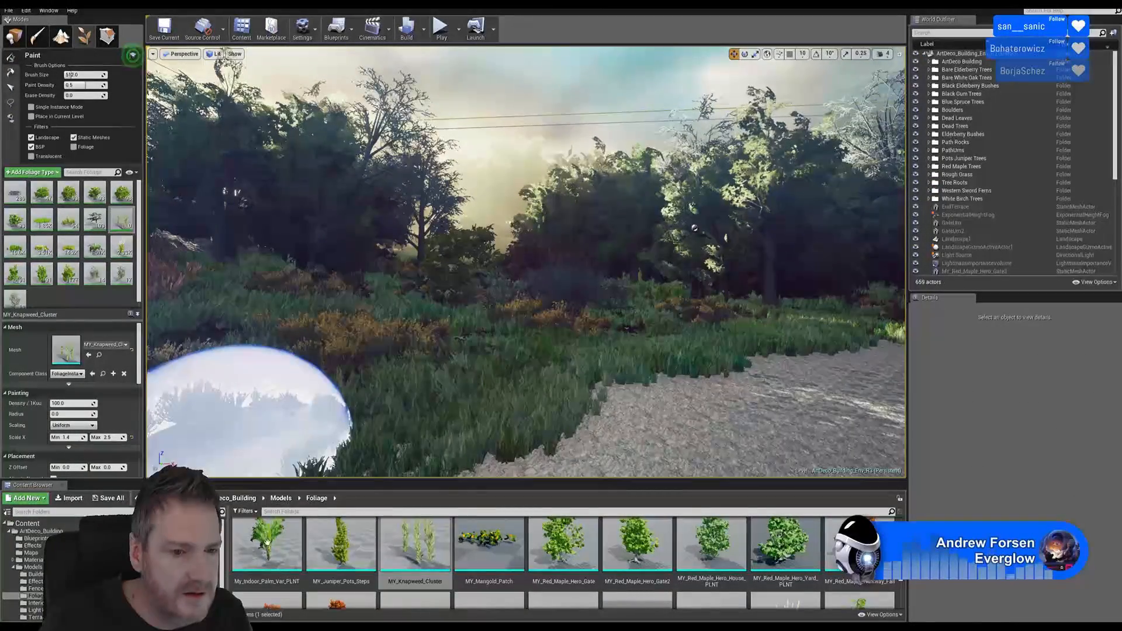
pyautogui.scroll(-3, 35, 596)
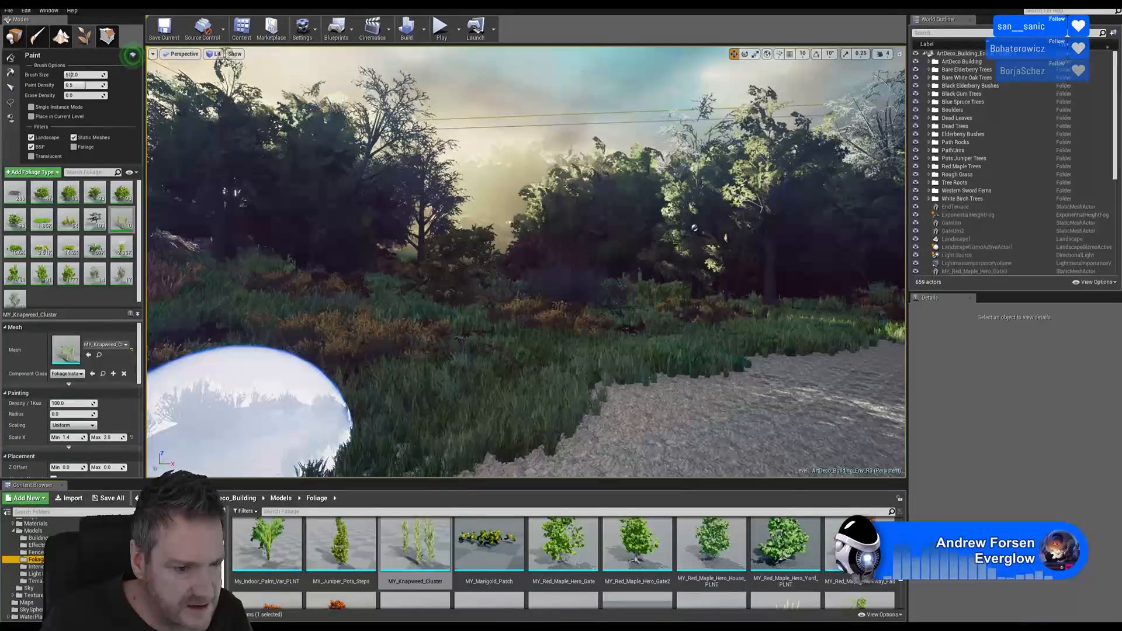
pyautogui.click(13, 595)
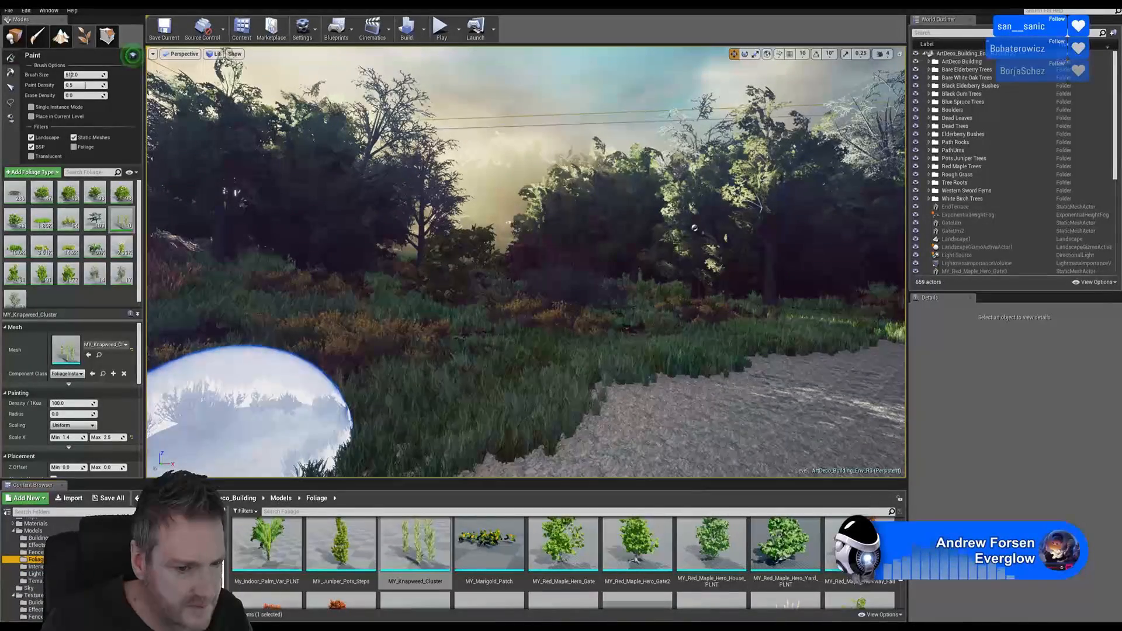
pyautogui.scroll(-3, 35, 579)
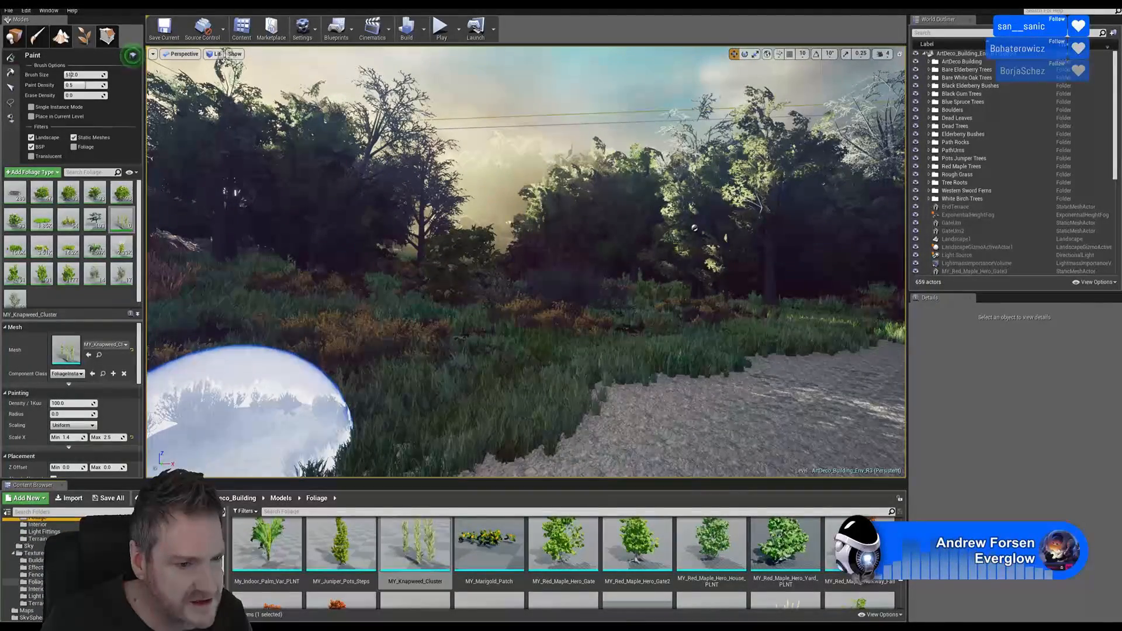
pyautogui.click(35, 582)
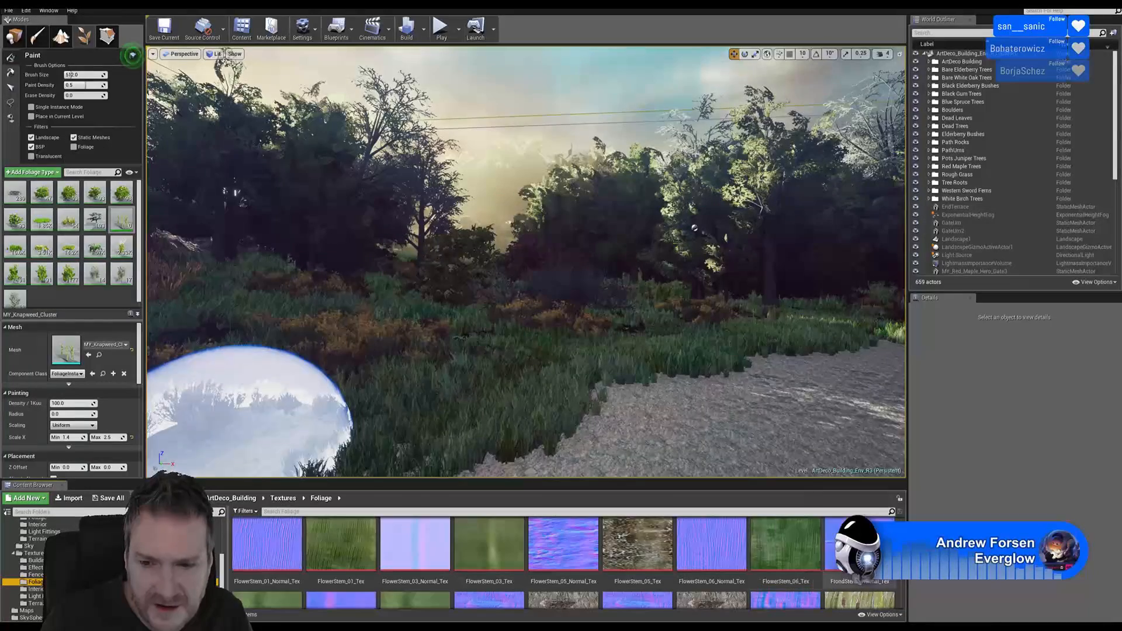
# Find the MY_Knapweed_Cluster_Atlas_Tex texture among the foliage textures and reimport it from its source file
pyautogui.scroll(-5, 564, 561)
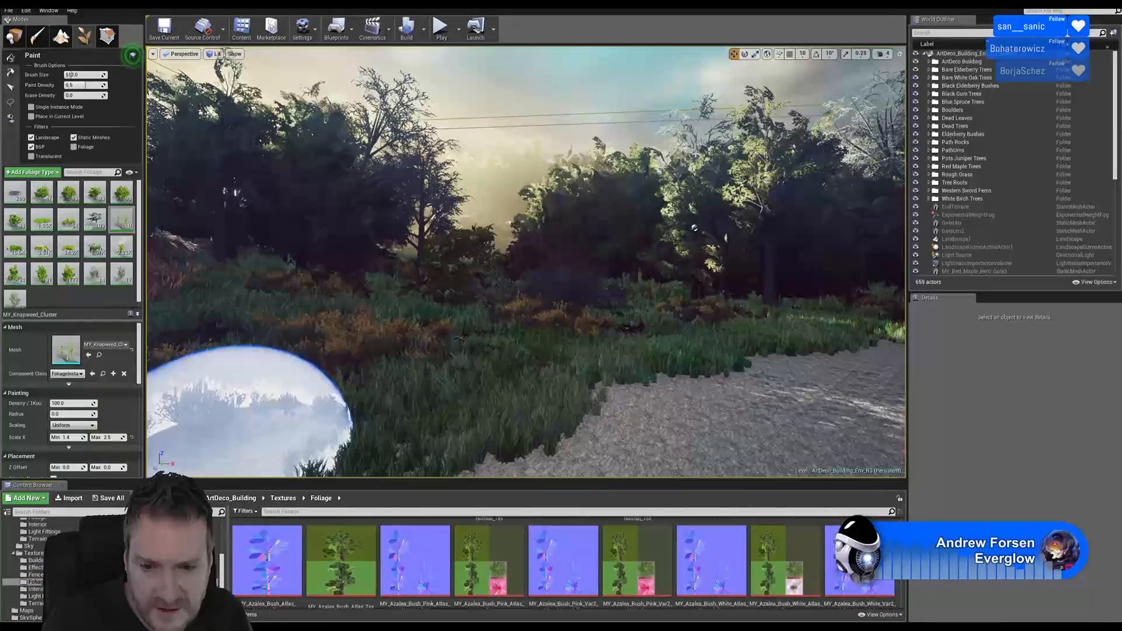
pyautogui.scroll(-2, 859, 561)
pyautogui.scroll(-2, 859, 561)
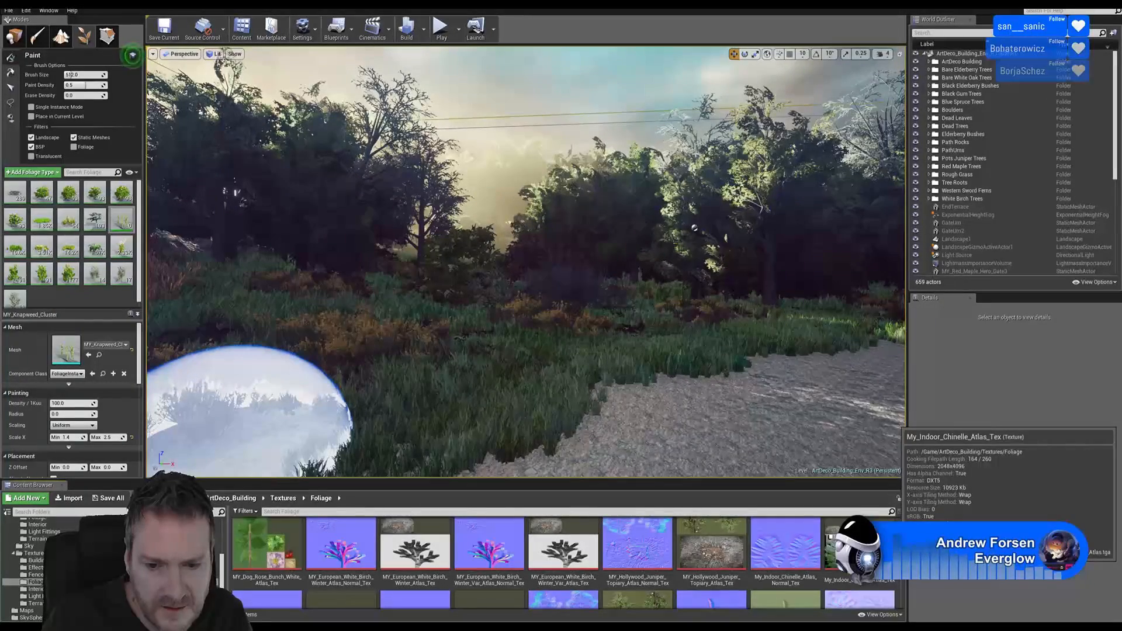
pyautogui.scroll(-2, 860, 562)
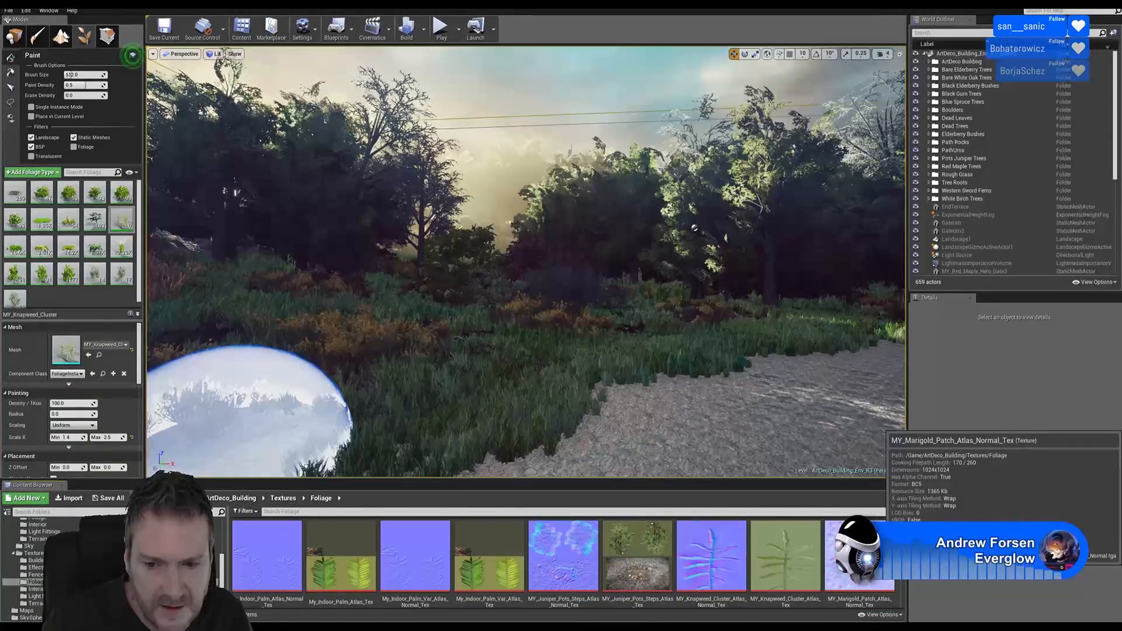
pyautogui.scroll(-1, 860, 561)
pyautogui.rightClick(793, 557)
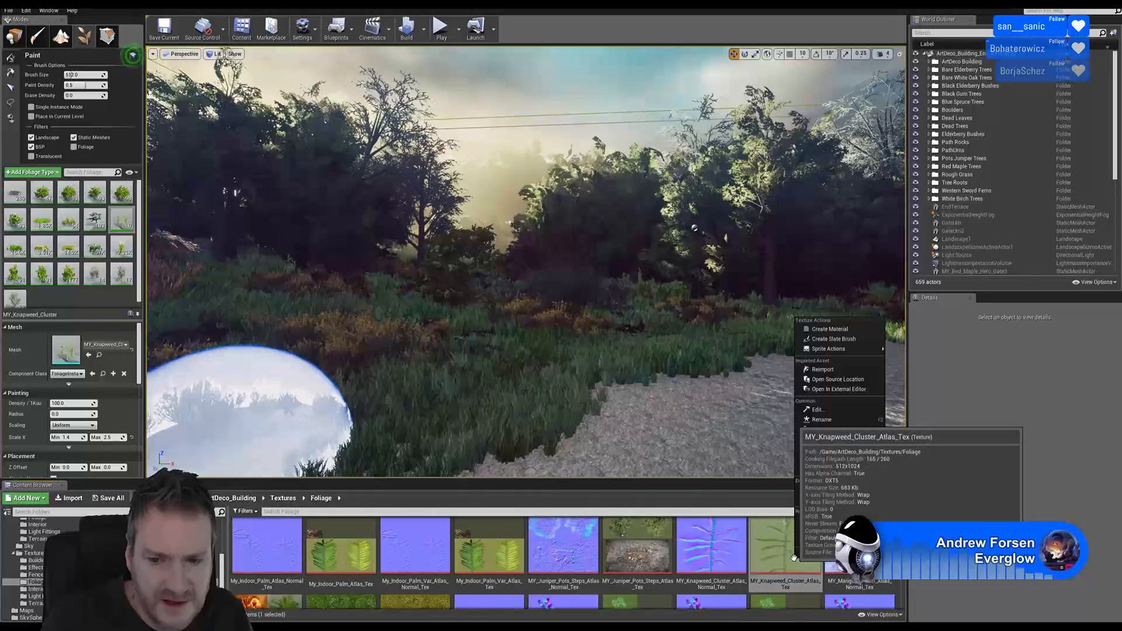
pyautogui.click(836, 370)
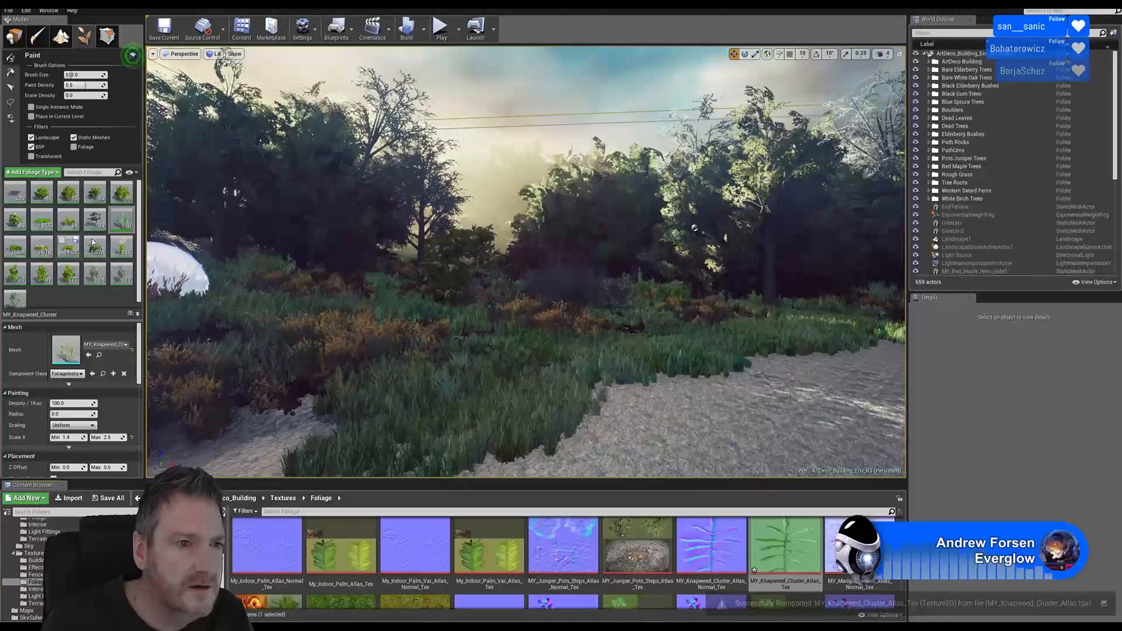
# Paint a test patch of knapweed on the open gravel ground and undo that foliage edit
pyautogui.moveTo(639, 396); pyautogui.dragTo(641, 419, button='right')
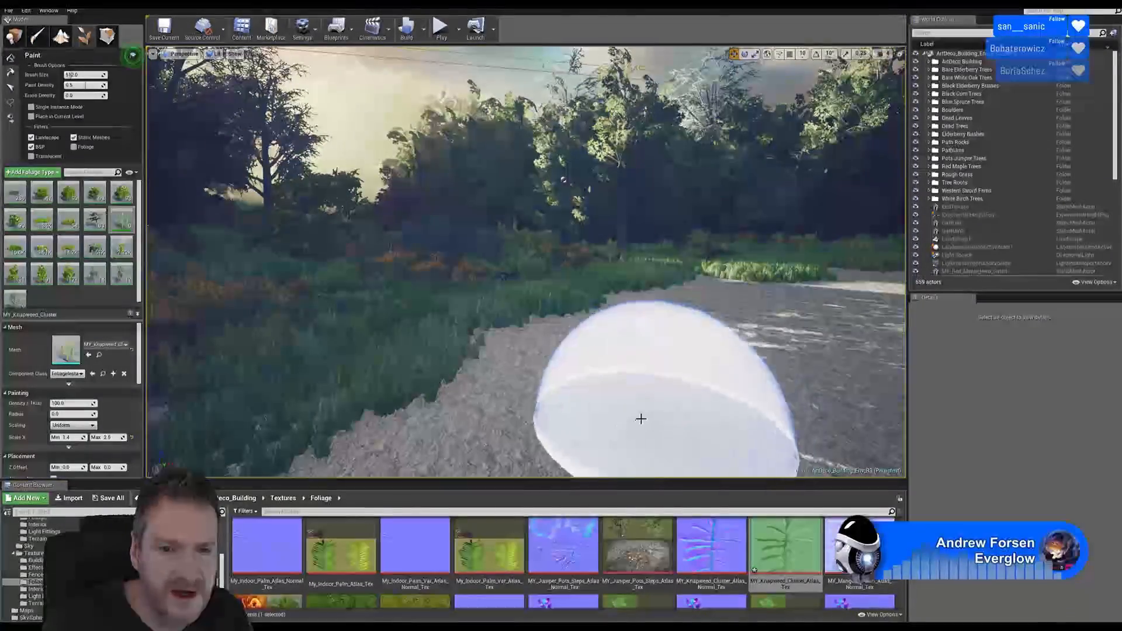
pyautogui.moveTo(632, 417)
pyautogui.mouseDown()
pyautogui.moveTo(709, 381)
pyautogui.moveTo(611, 333)
pyautogui.mouseUp()
pyautogui.moveTo(611, 334)
pyautogui.mouseDown(button='right')
pyautogui.moveTo(643, 344)
pyautogui.moveTo(639, 332)
pyautogui.moveTo(615, 334)
pyautogui.mouseUp(button='right')
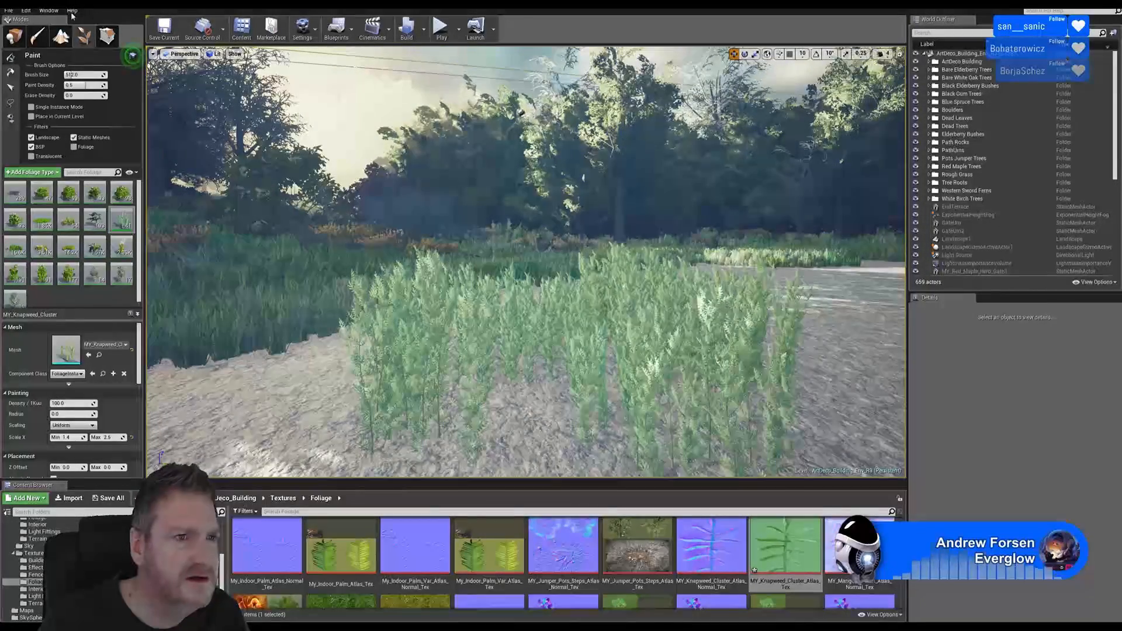
pyautogui.click(26, 11)
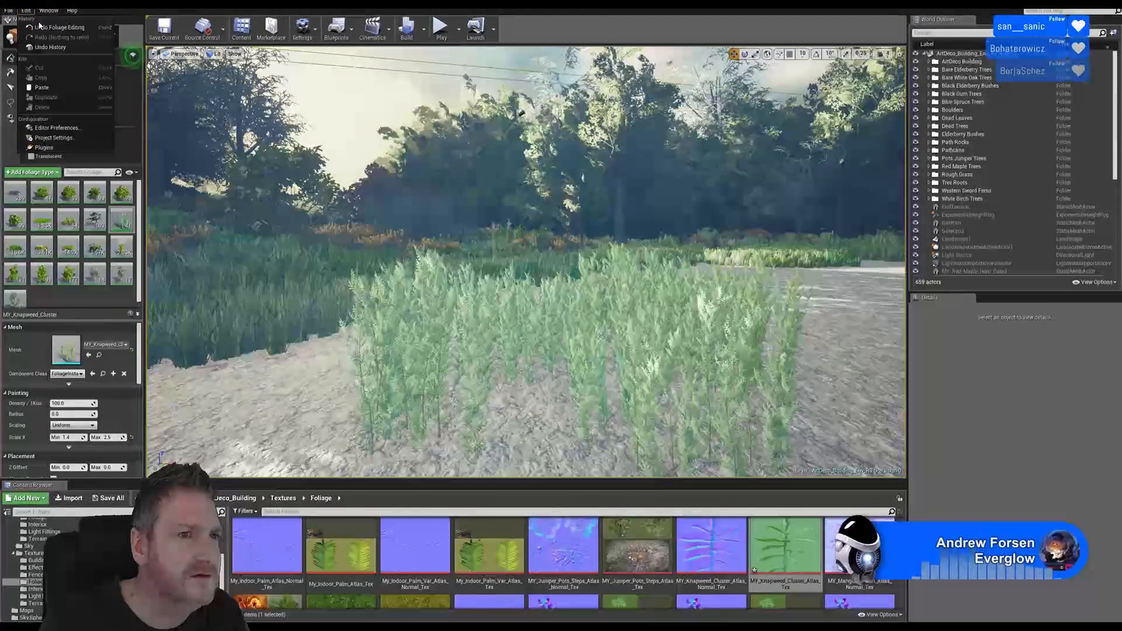
pyautogui.click(42, 27)
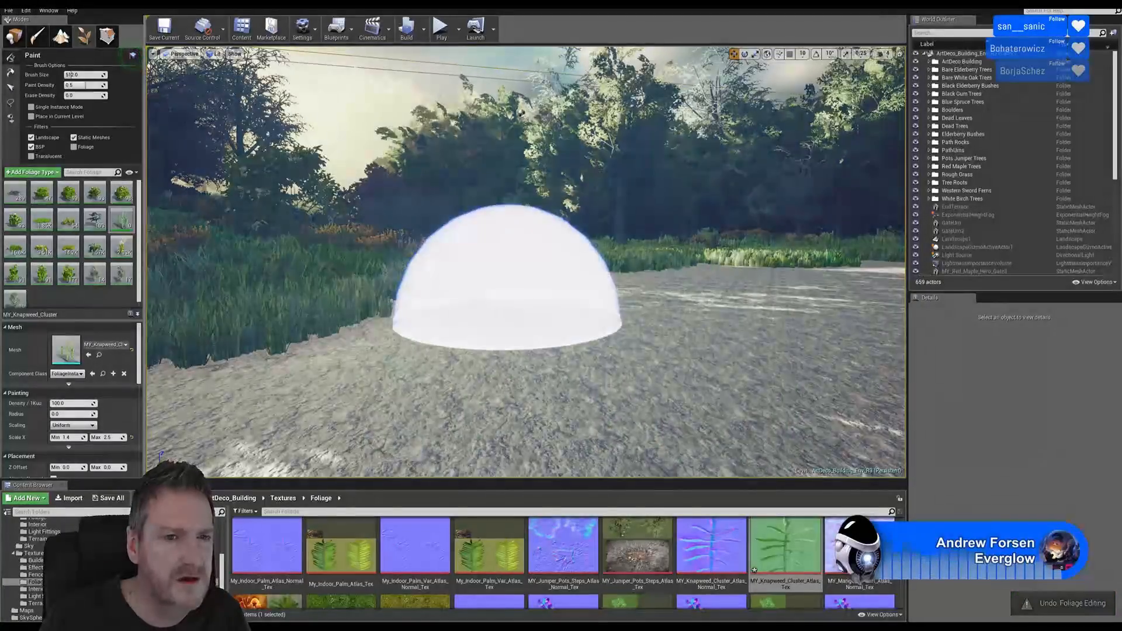
# Paint a test patch of knapweed in the grass beside the gravel, near the orange plants
pyautogui.moveTo(508, 319)
pyautogui.mouseDown(button='right')
pyautogui.moveTo(461, 357)
pyautogui.moveTo(433, 354)
pyautogui.moveTo(474, 332)
pyautogui.mouseUp(button='right')
pyautogui.press('w')
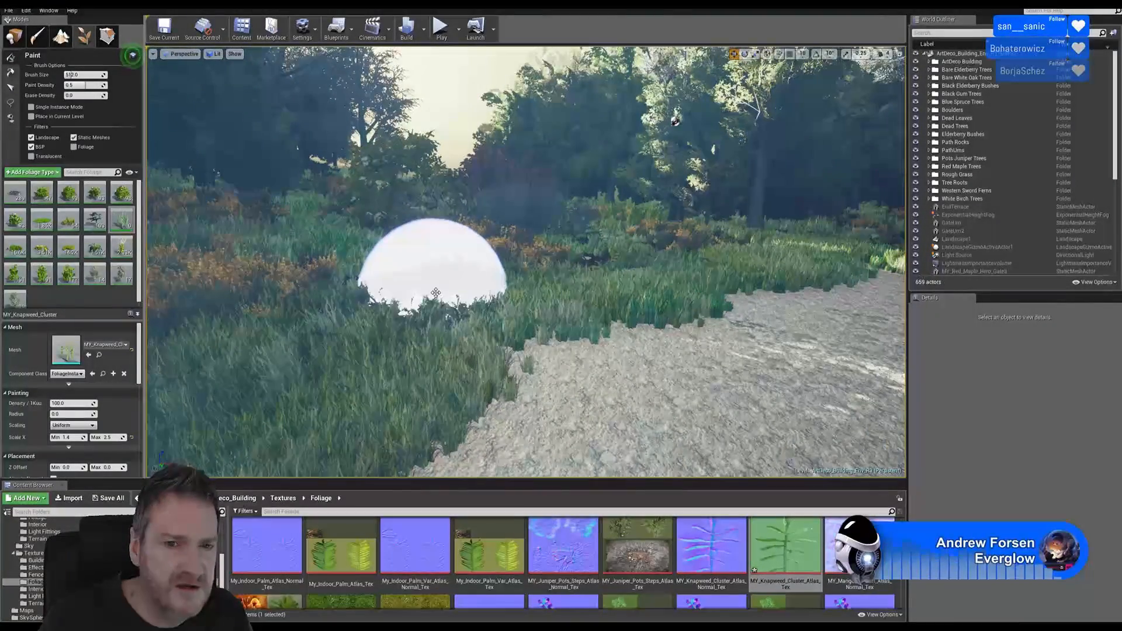
pyautogui.moveTo(597, 305)
pyautogui.mouseDown(button='right')
pyautogui.moveTo(569, 320)
pyautogui.moveTo(497, 320)
pyautogui.moveTo(515, 320)
pyautogui.mouseUp(button='right')
pyautogui.press('s')
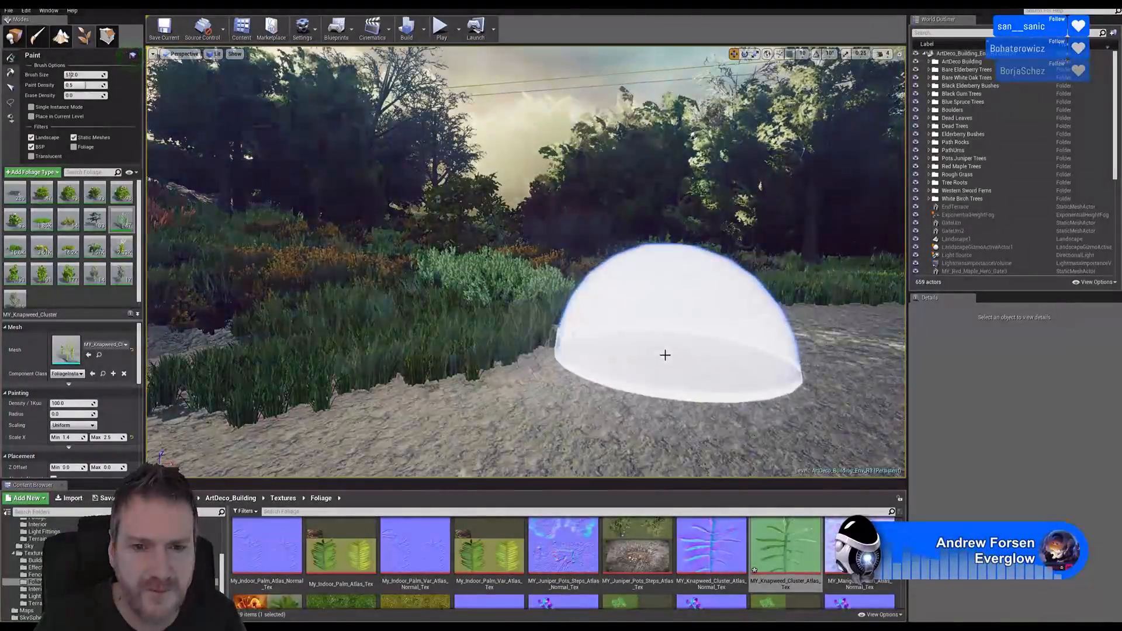
pyautogui.moveTo(666, 355)
pyautogui.mouseDown(button='right')
pyautogui.moveTo(503, 345)
pyautogui.moveTo(637, 345)
pyautogui.moveTo(636, 367)
pyautogui.mouseUp(button='right')
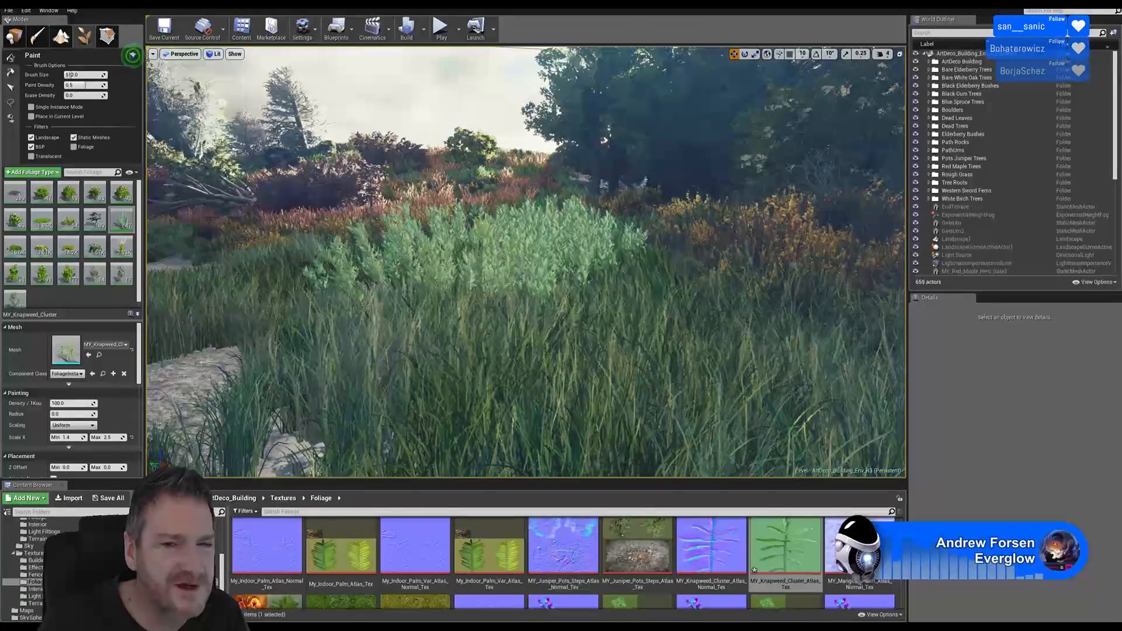
# Compare the knapweed patch with the surrounding vegetation from near and far, and undo the painted patch
pyautogui.moveTo(527, 263); pyautogui.dragTo(619, 319, button='right')
pyautogui.press('a')
pyautogui.press('s')
pyautogui.press('s')
pyautogui.press('w')
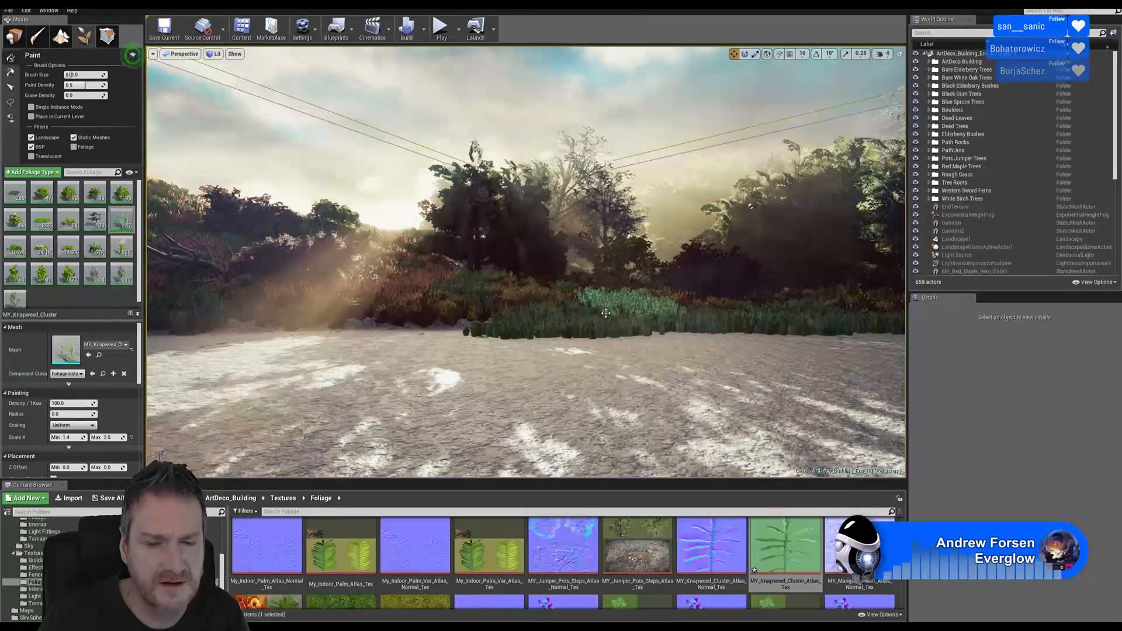
pyautogui.moveTo(619, 318); pyautogui.dragTo(656, 322, button='right')
pyautogui.press('w')
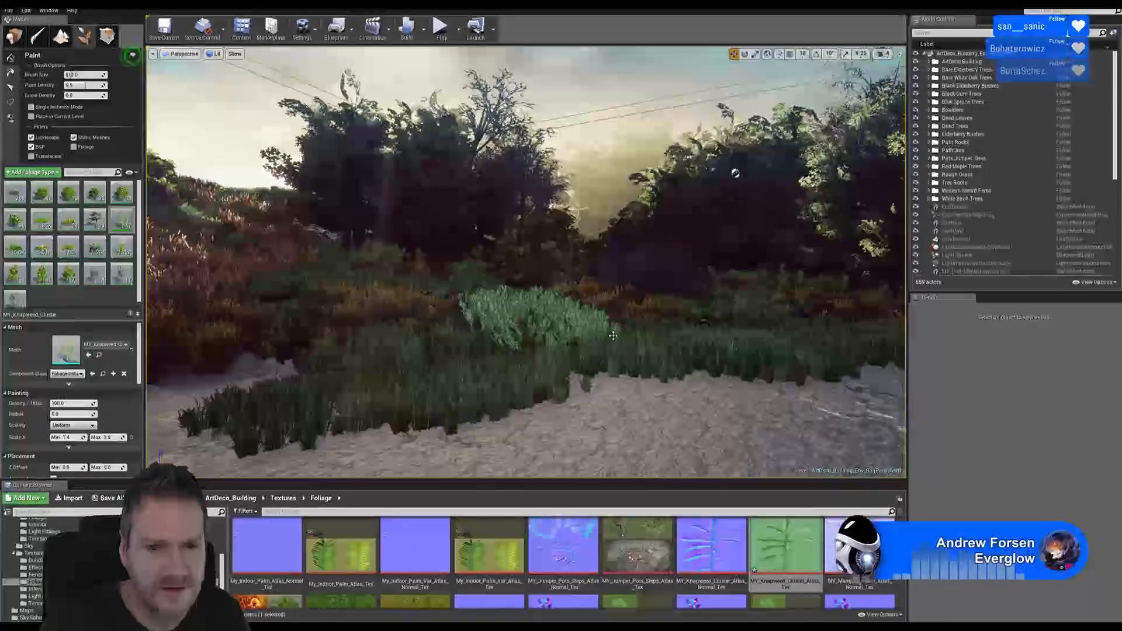
pyautogui.click(22, 11)
pyautogui.click(33, 30)
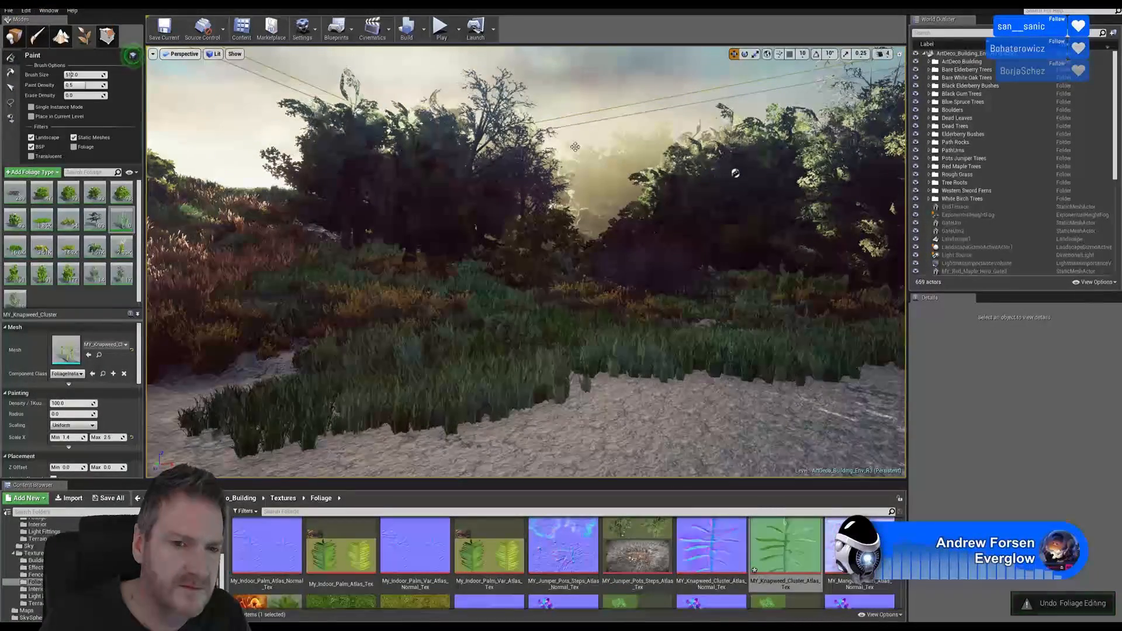
# Switch to Photoshop and raise the Levels adjustment's black point to darken the knapweed texture
pyautogui.click(1086, 5)
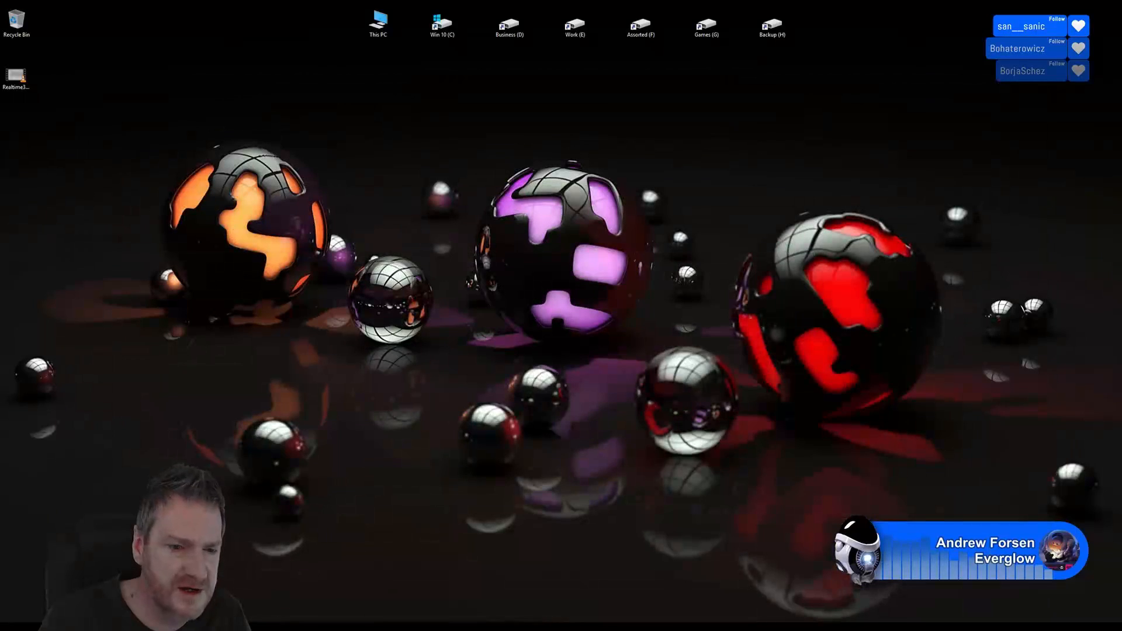
pyautogui.click(501, 625)
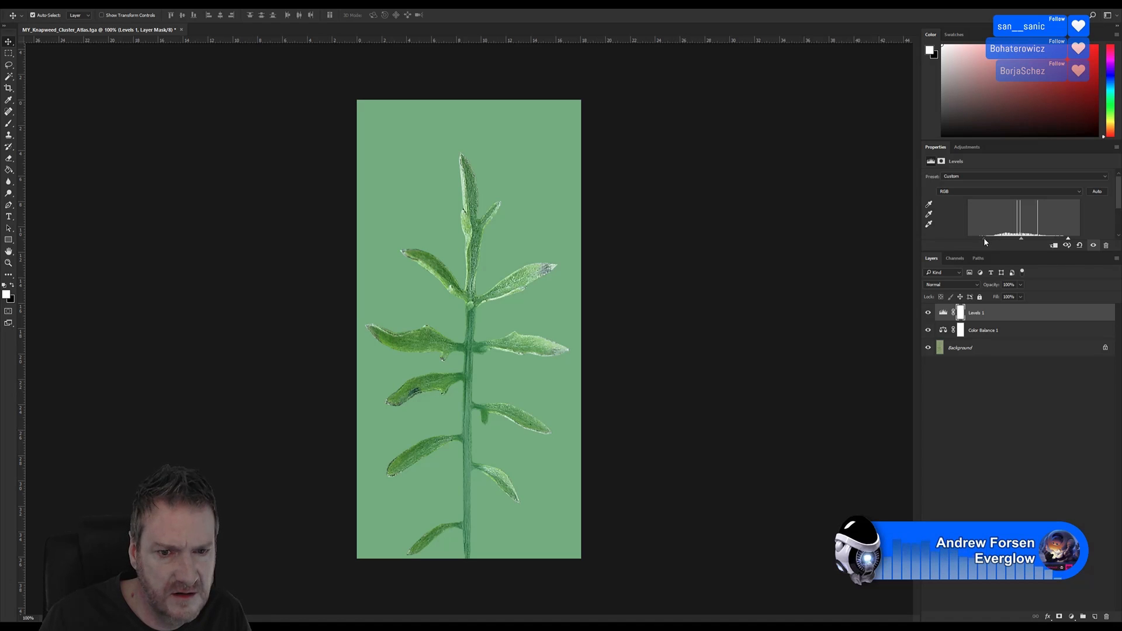
pyautogui.moveTo(984, 238); pyautogui.dragTo(995, 234)
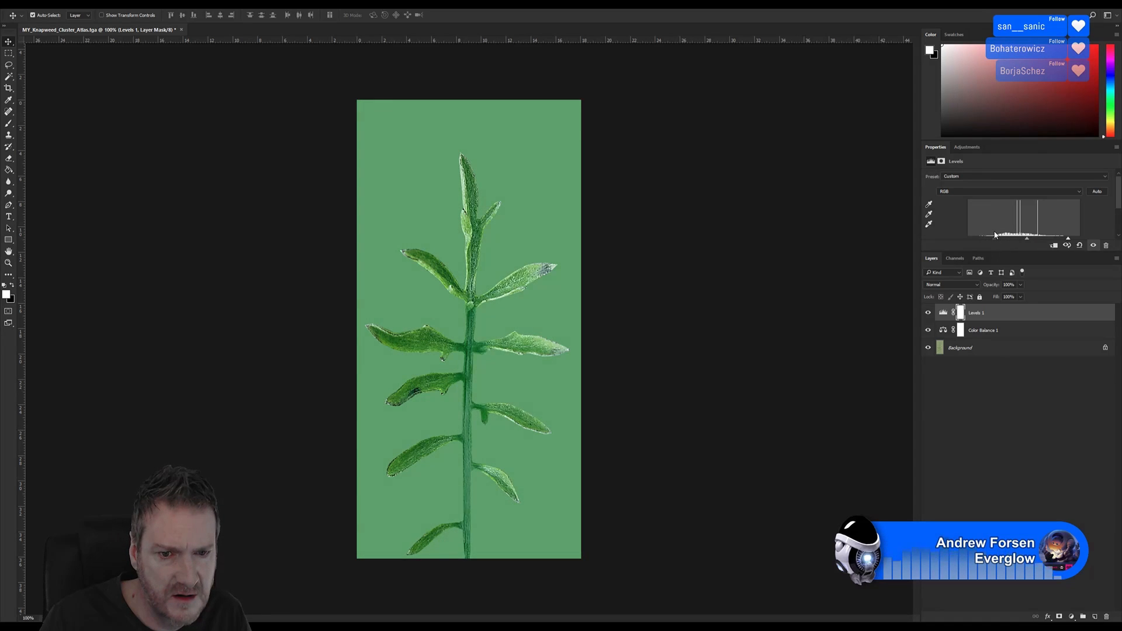
# Save the darkened texture as a 32 bits/pixel Targa file, replacing MY_Knapweed_Cluster_Atlas.tga
pyautogui.click(23, 5)
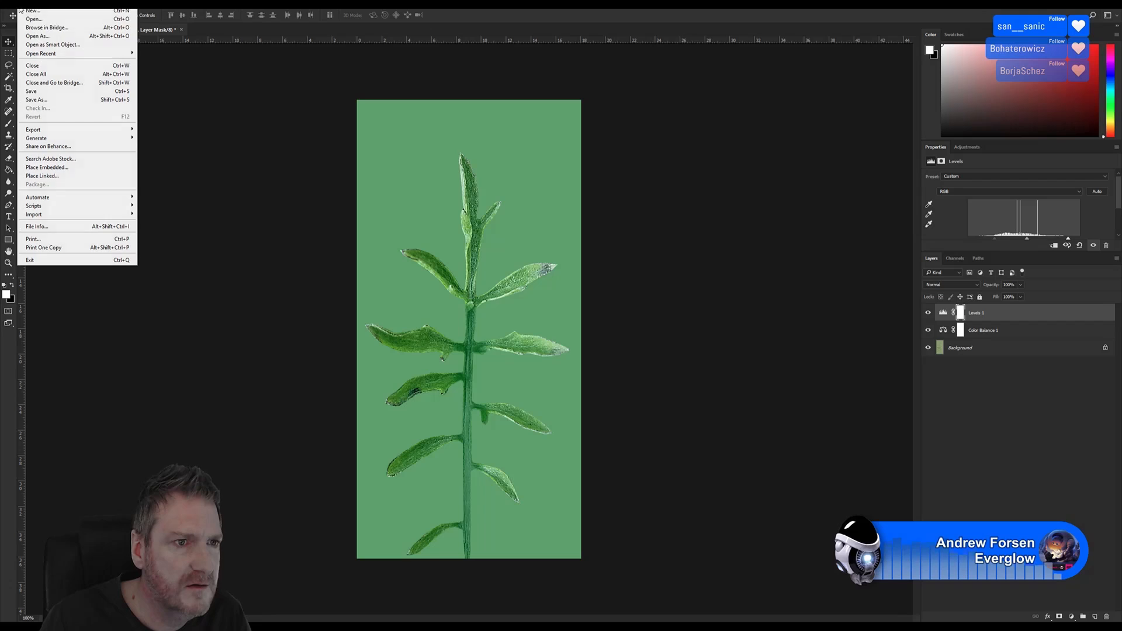
pyautogui.click(41, 100)
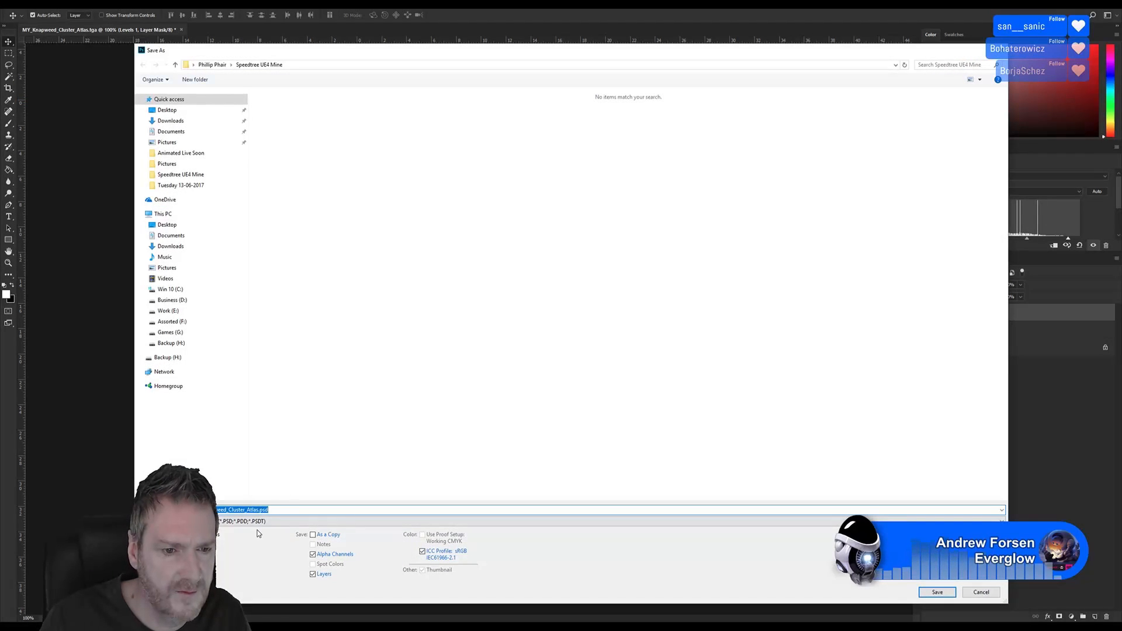
pyautogui.click(258, 521)
pyautogui.click(245, 503)
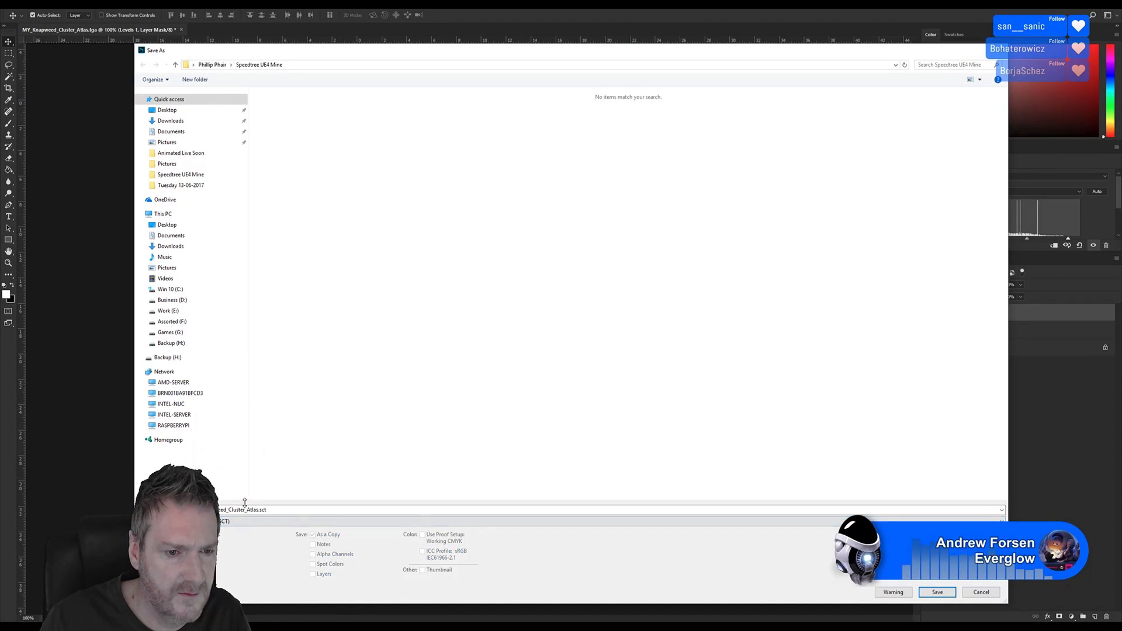
pyautogui.click(268, 521)
pyautogui.click(242, 510)
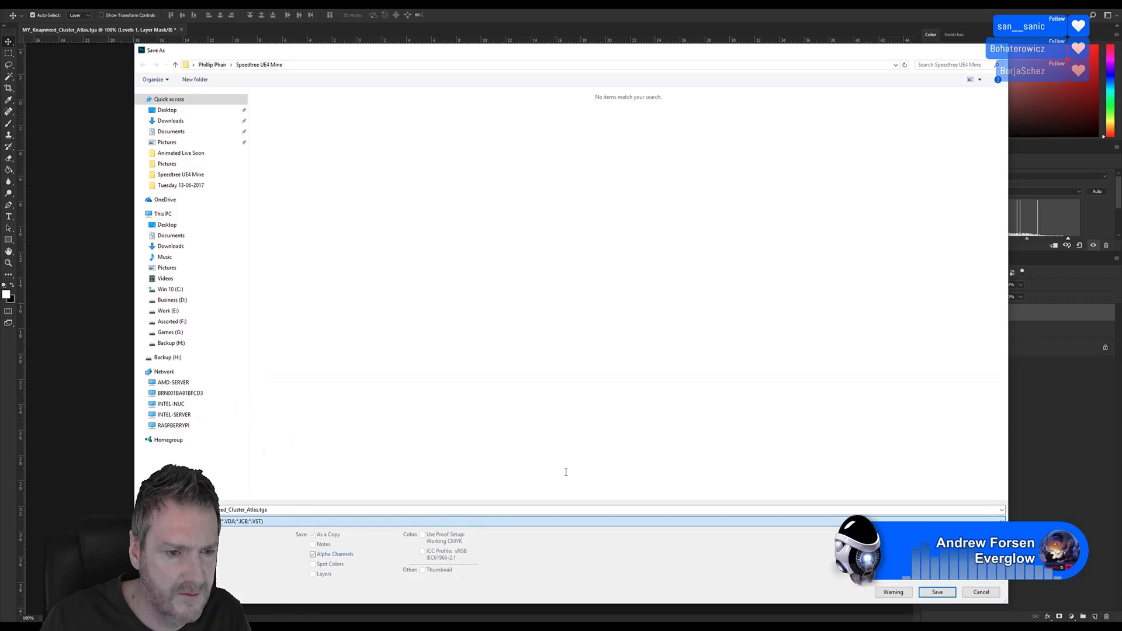
pyautogui.click(935, 592)
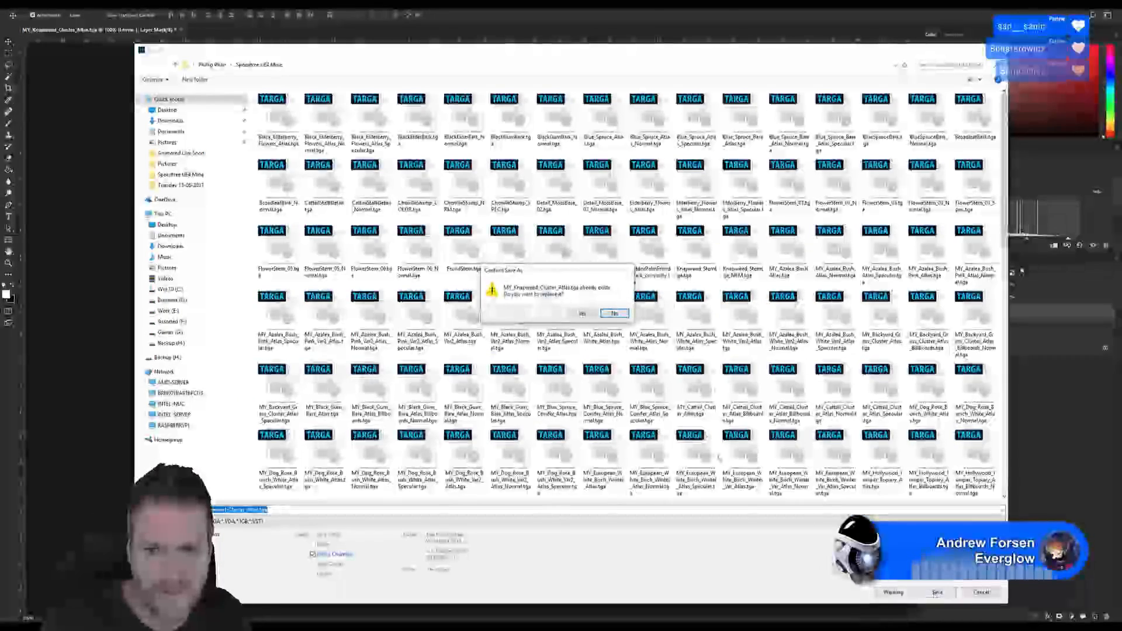
pyautogui.click(578, 314)
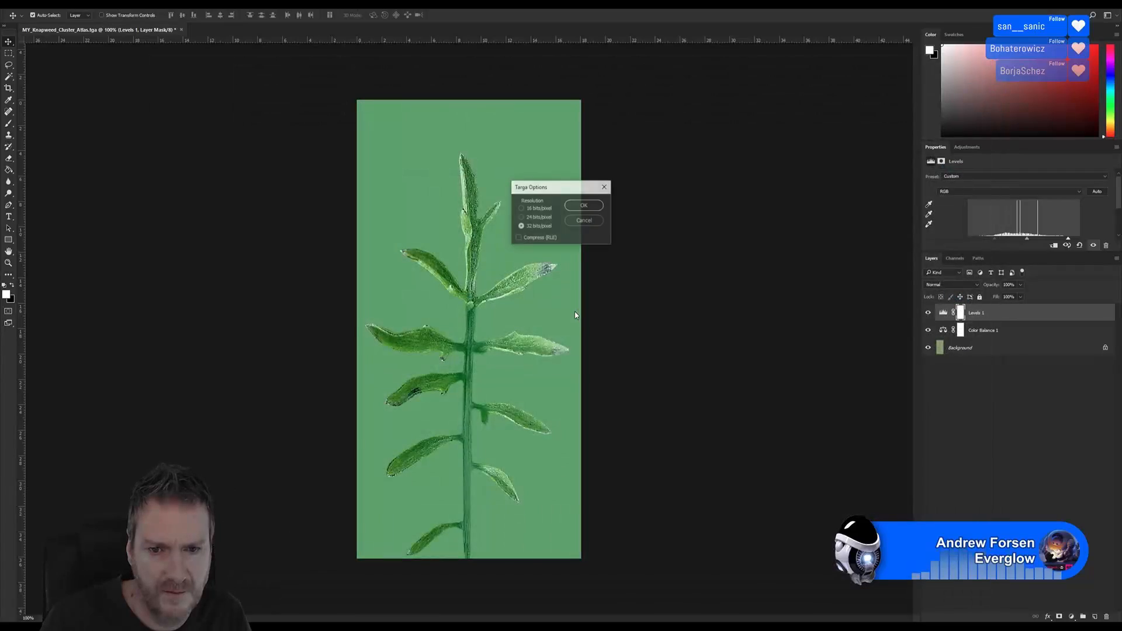
pyautogui.click(585, 205)
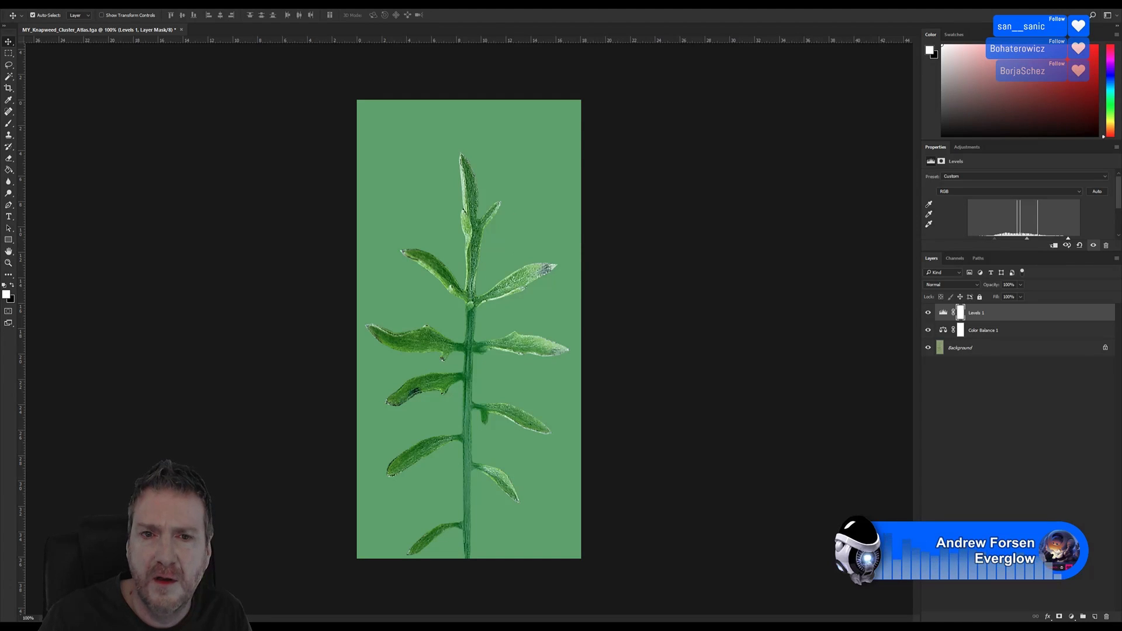
# Return to Unreal Editor and reimport MY_Knapweed_Cluster_Atlas_Tex from the updated Targa file
pyautogui.click(1071, 5)
pyautogui.click(339, 628)
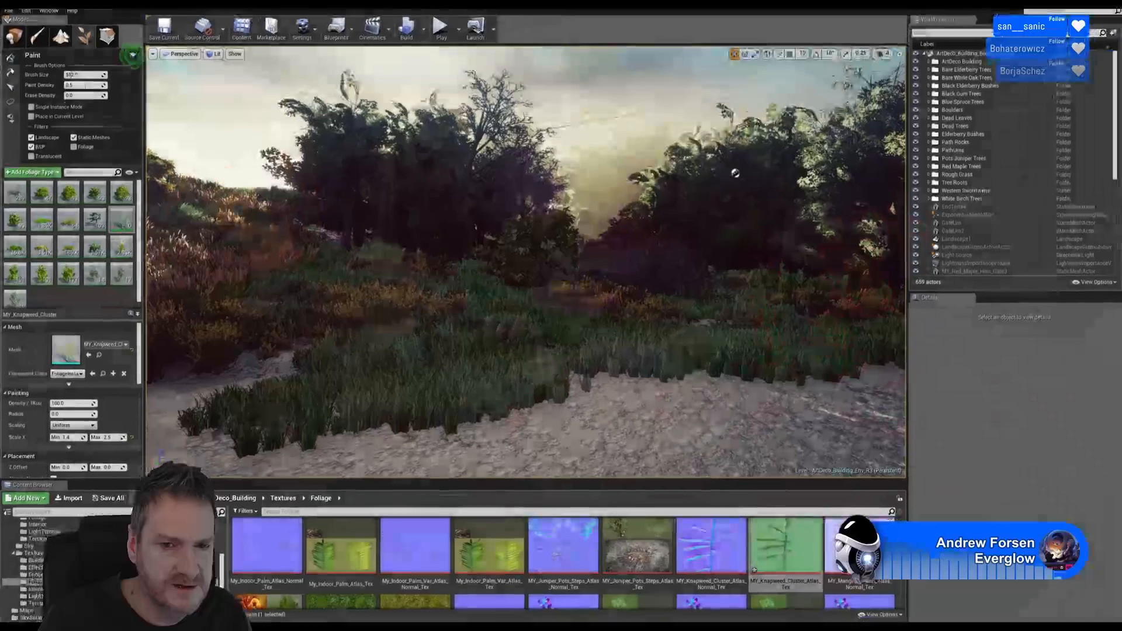
pyautogui.rightClick(794, 593)
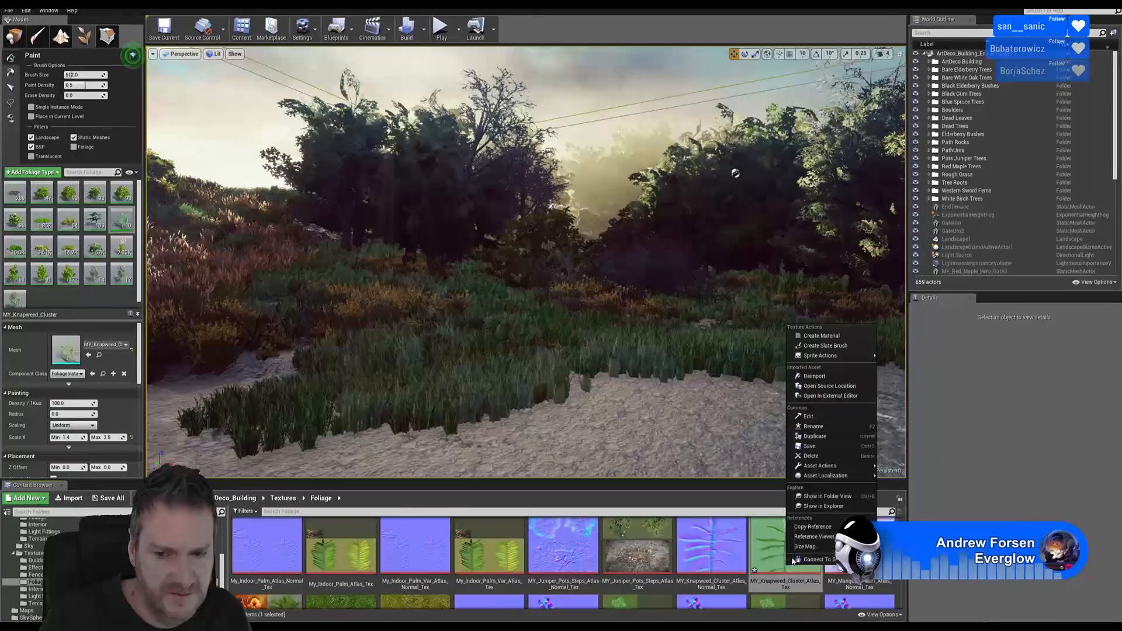
pyautogui.click(824, 379)
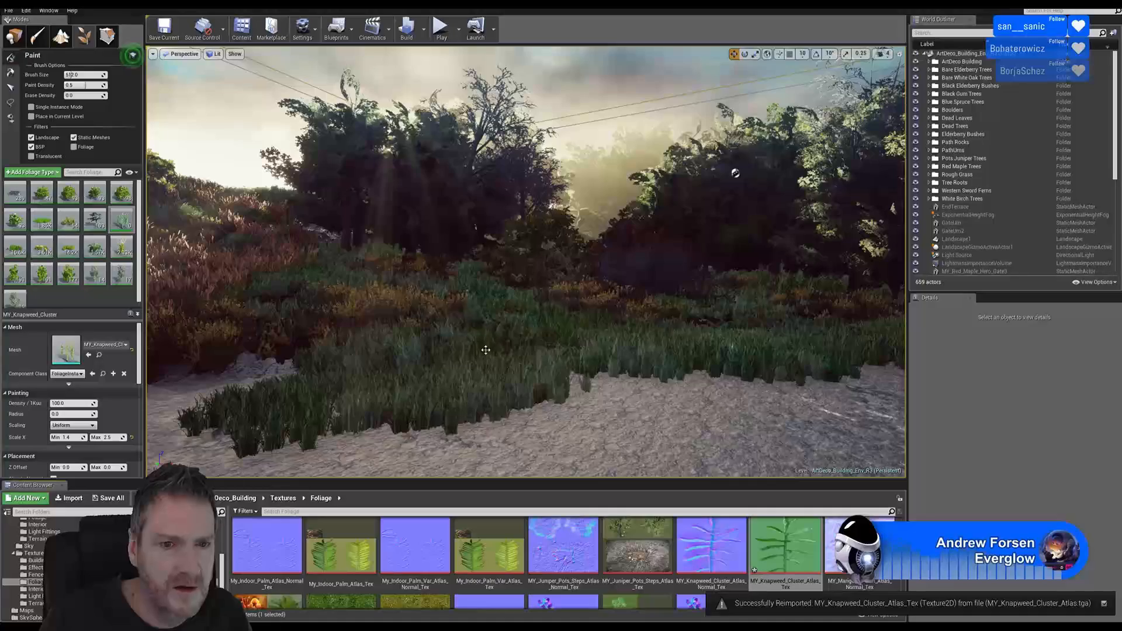
pyautogui.moveTo(486, 350); pyautogui.dragTo(466, 339, button='right')
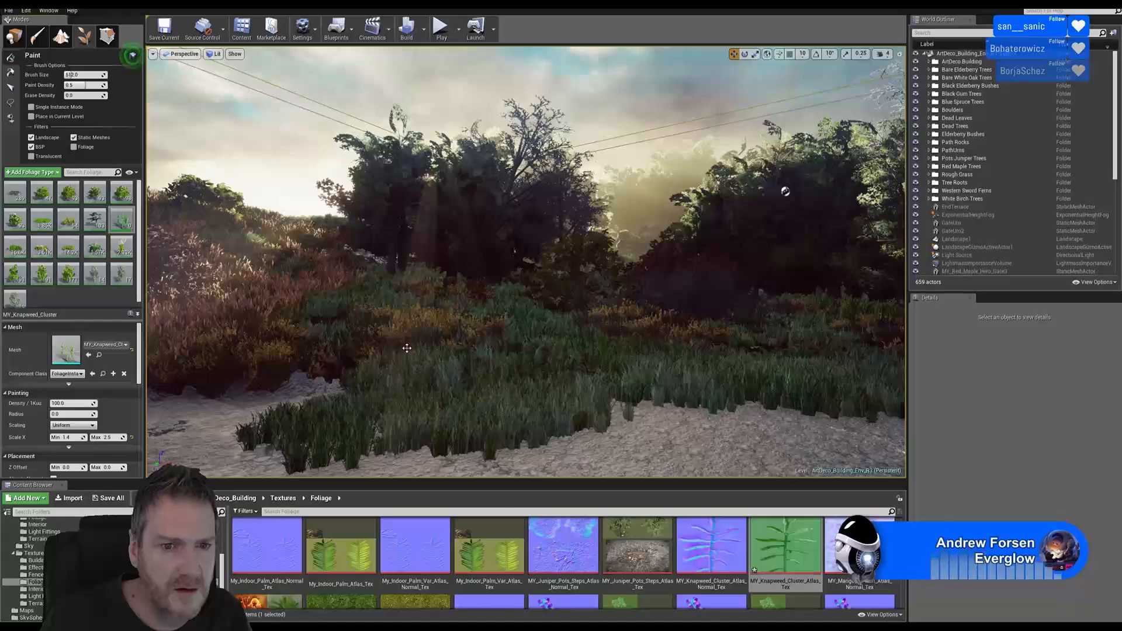
pyautogui.moveTo(561, 361)
pyautogui.mouseDown(button='right')
pyautogui.moveTo(562, 438)
pyautogui.moveTo(572, 354)
pyautogui.mouseUp(button='right')
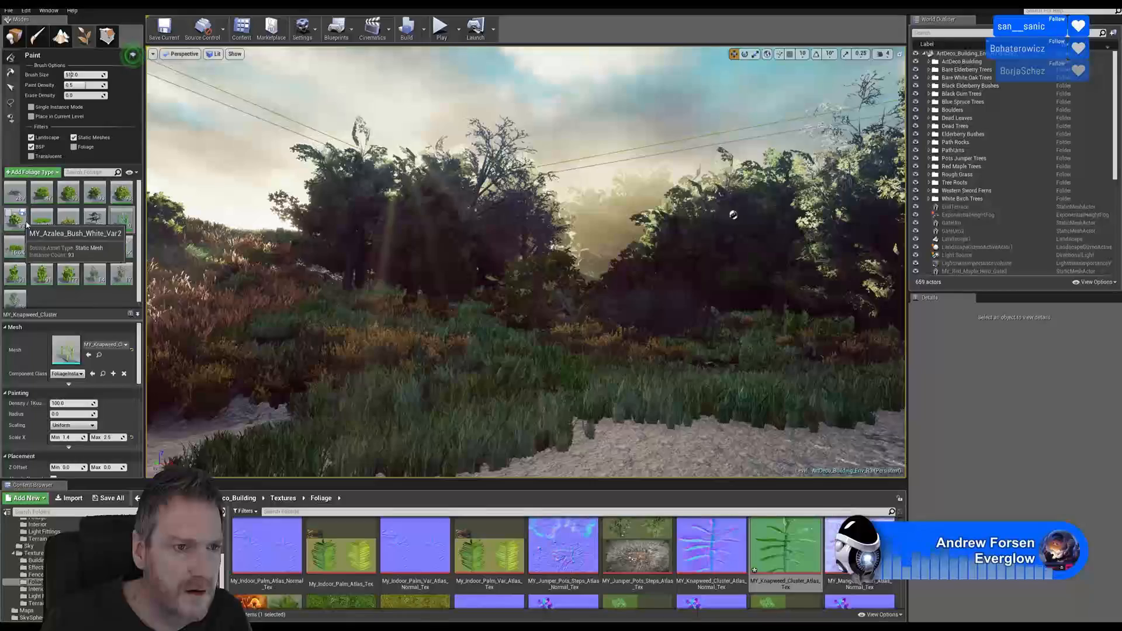
# Select the MY_Knapweed_Cluster foliage type for painting and toggle the viewport's realtime rendering
pyautogui.click(122, 223)
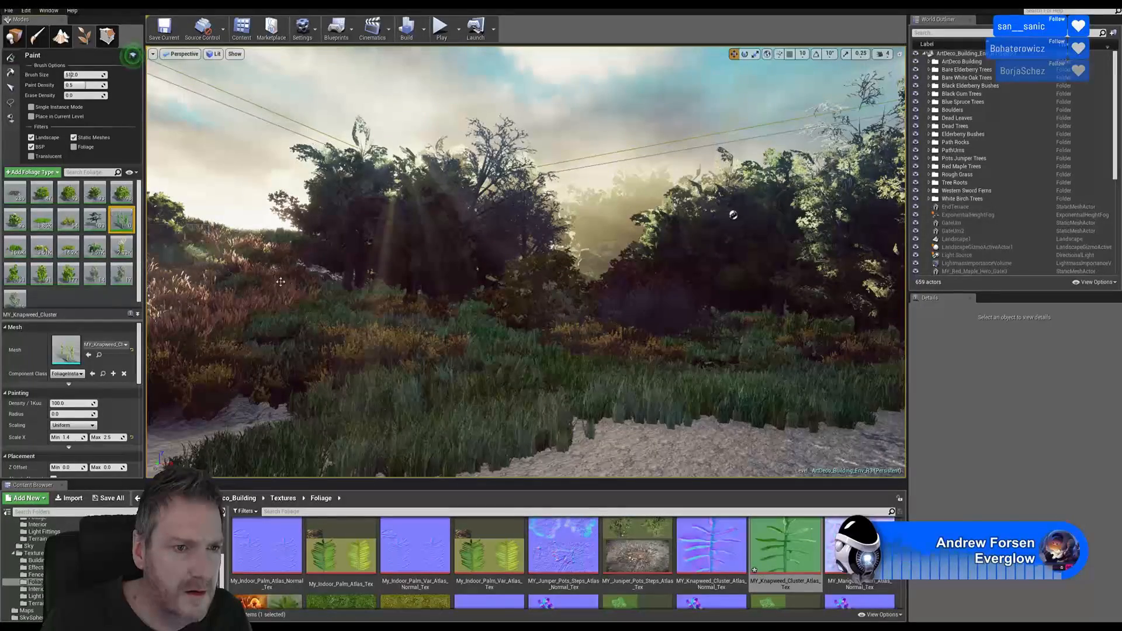
pyautogui.click(87, 38)
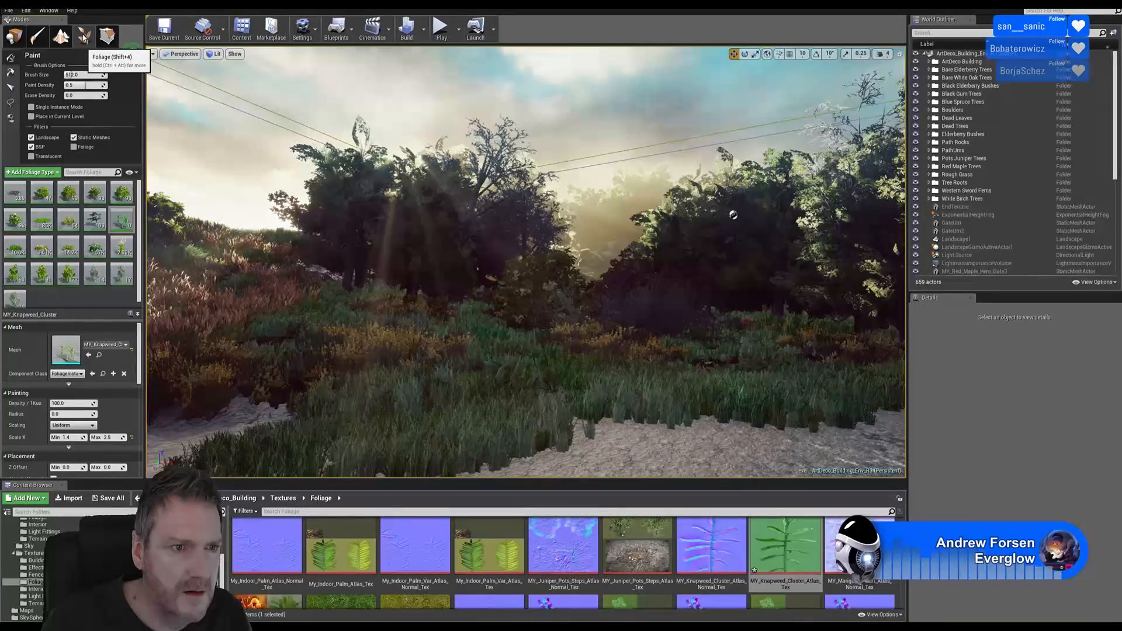
pyautogui.moveTo(380, 319); pyautogui.dragTo(467, 359, button='right')
pyautogui.moveTo(502, 287); pyautogui.dragTo(414, 279, button='right')
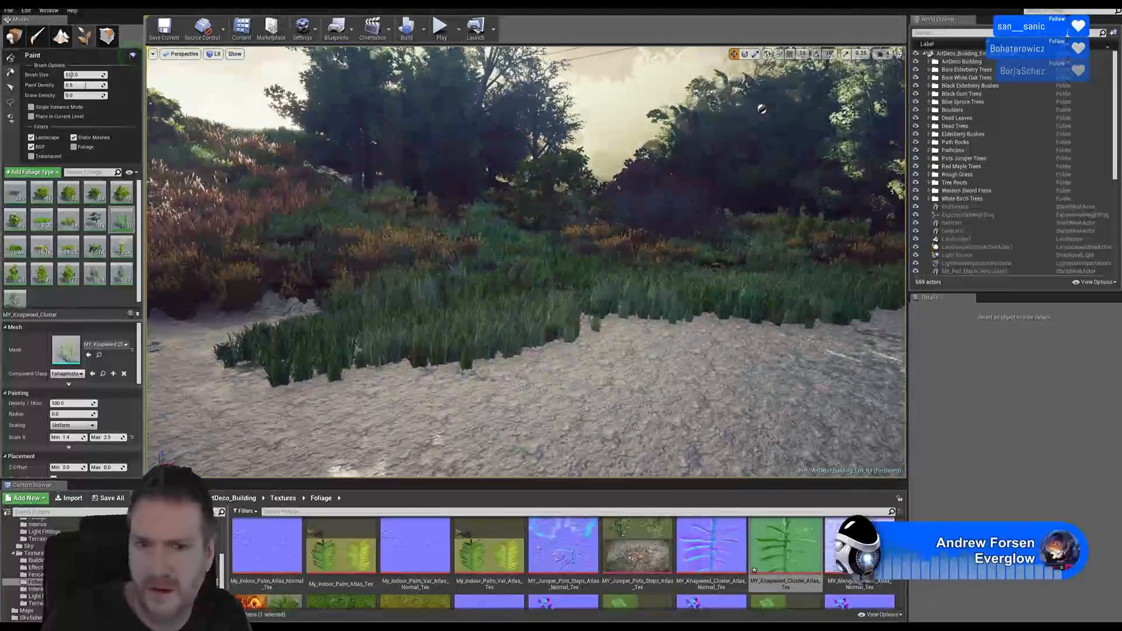
pyautogui.click(153, 54)
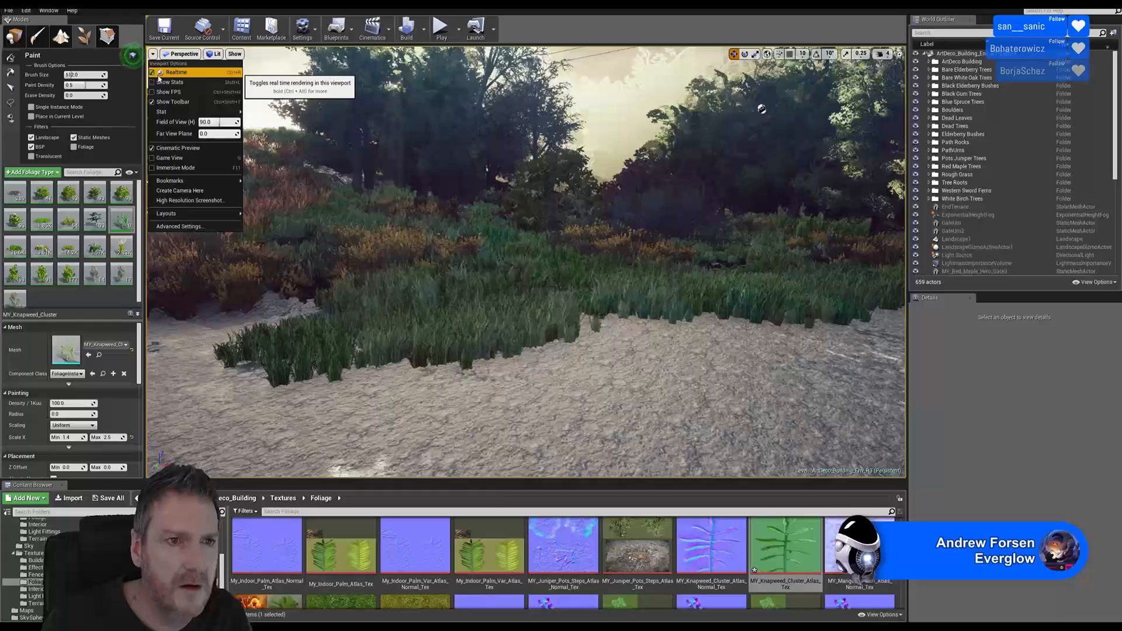
pyautogui.click(152, 73)
# Paint a test patch of knapweed into the grass edge by the path and view it from close up
pyautogui.moveTo(445, 289); pyautogui.dragTo(464, 291, button='right')
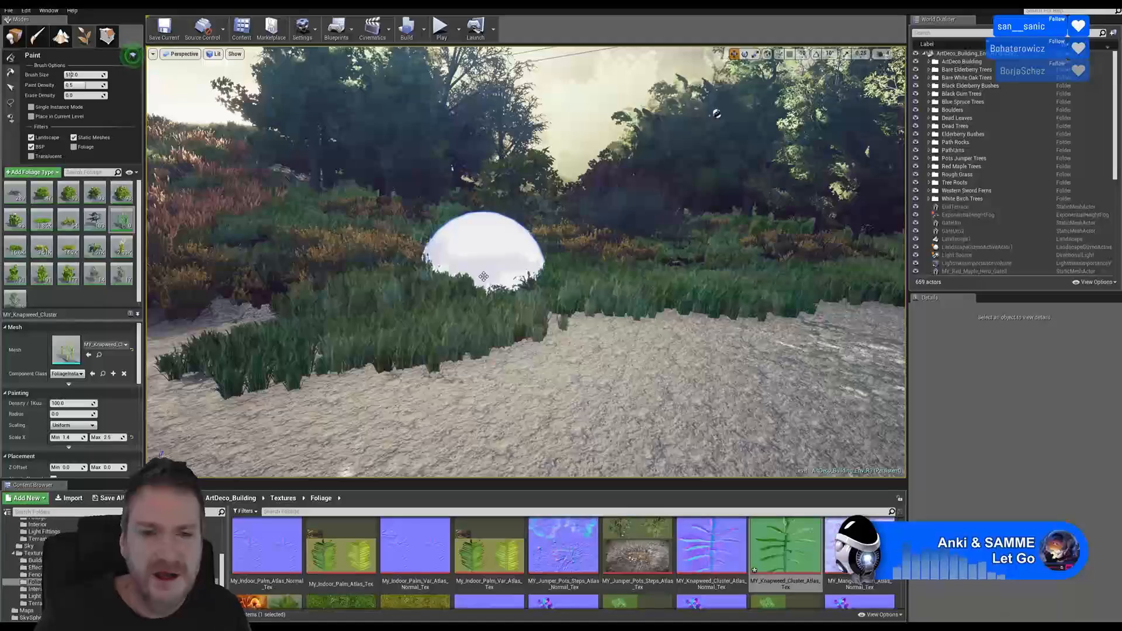
pyautogui.click(480, 285)
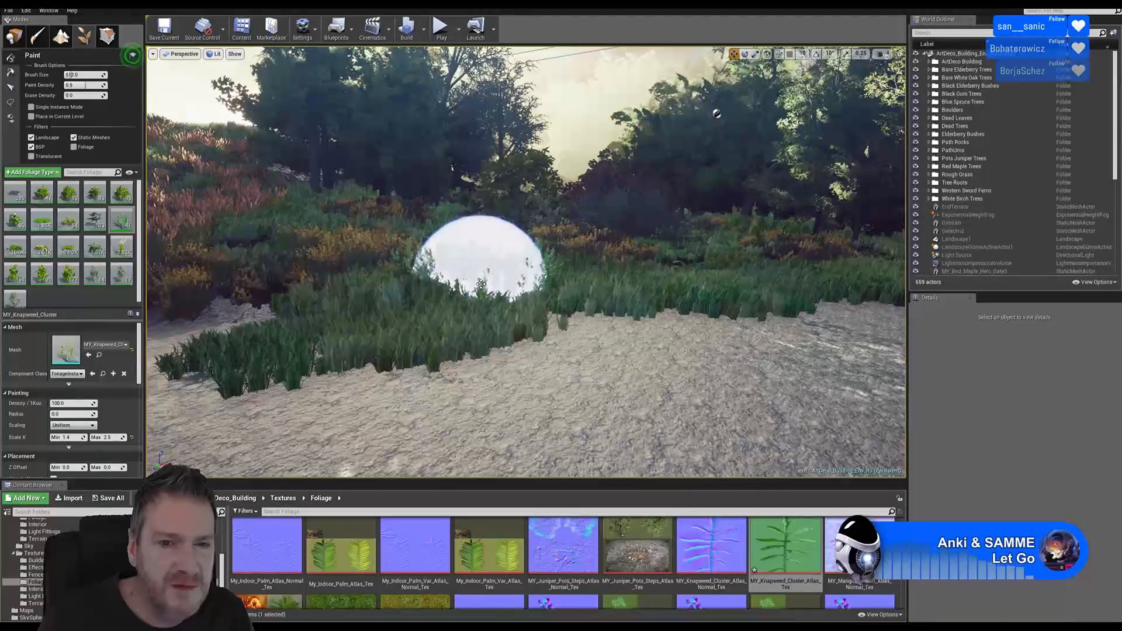
pyautogui.moveTo(628, 264); pyautogui.dragTo(589, 264, button='right')
pyautogui.press('w')
pyautogui.press('w')
pyautogui.press('s')
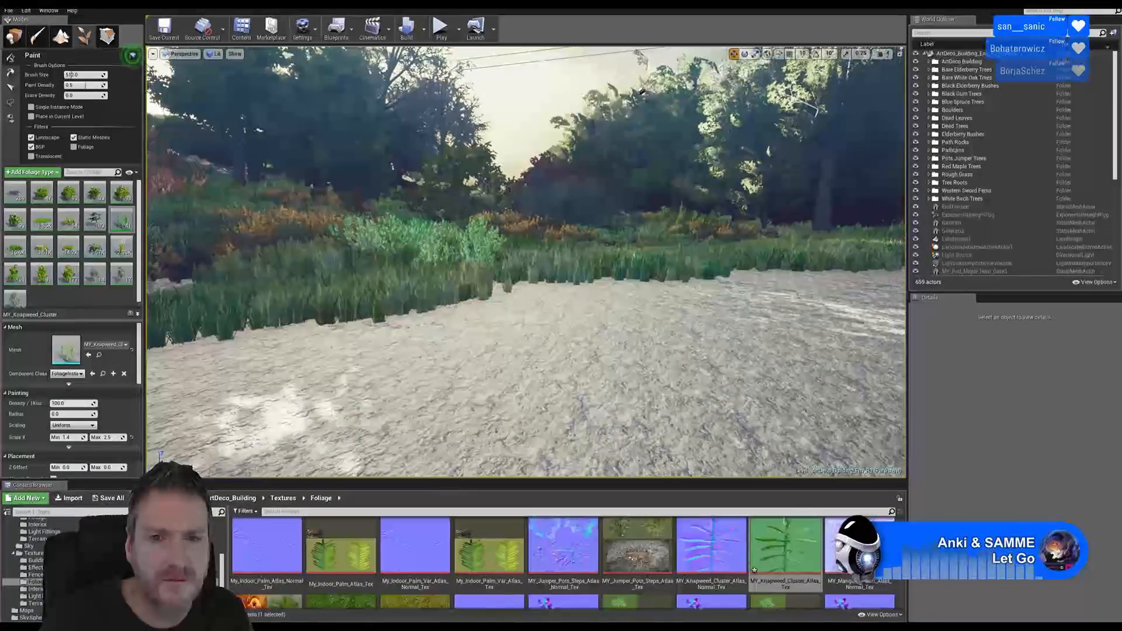
# Check the darkened knapweed against the grass and hillside bushes from several distances, and undo the test patch
pyautogui.moveTo(683, 239); pyautogui.dragTo(611, 221, button='right')
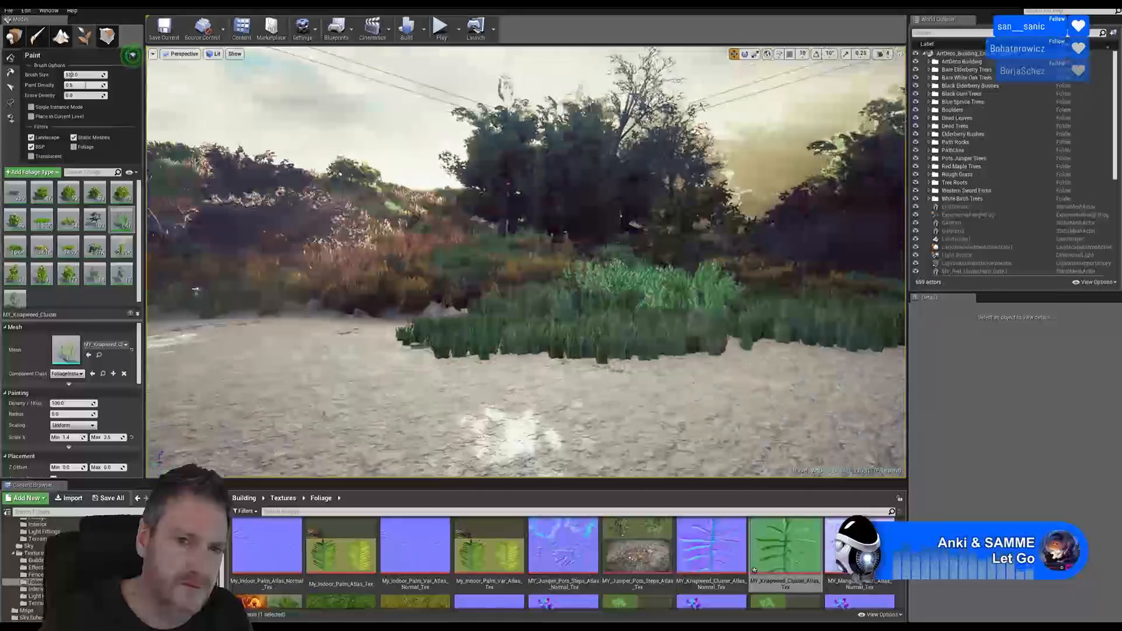
pyautogui.moveTo(589, 264); pyautogui.dragTo(589, 264, button='right')
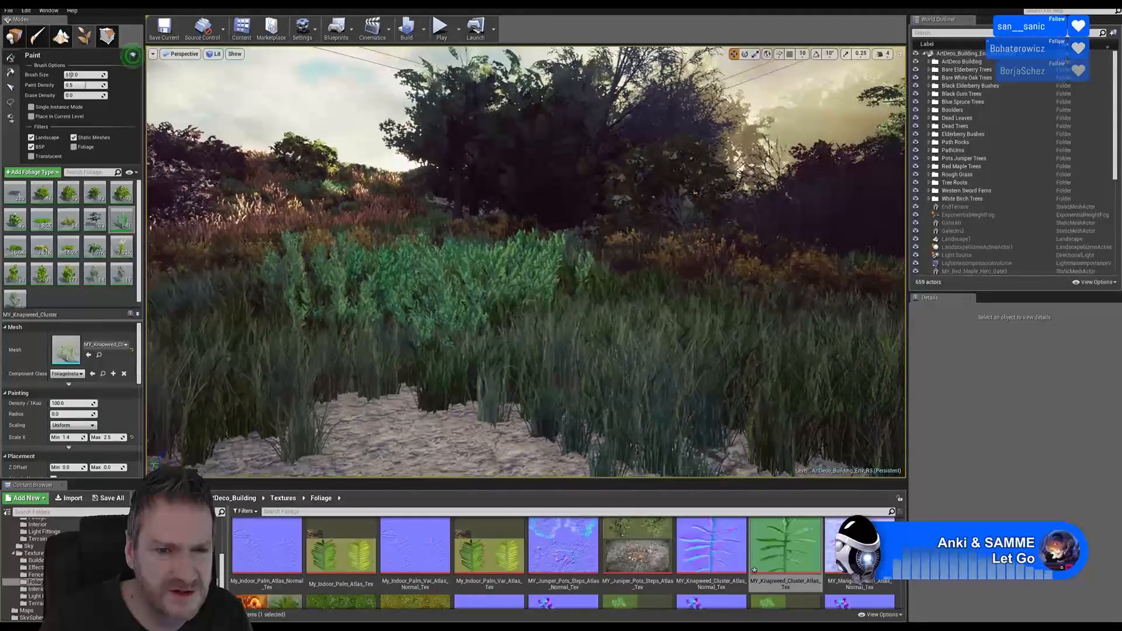
pyautogui.moveTo(589, 265); pyautogui.dragTo(520, 264, button='right')
pyautogui.moveTo(182, 417); pyautogui.dragTo(351, 412, button='right')
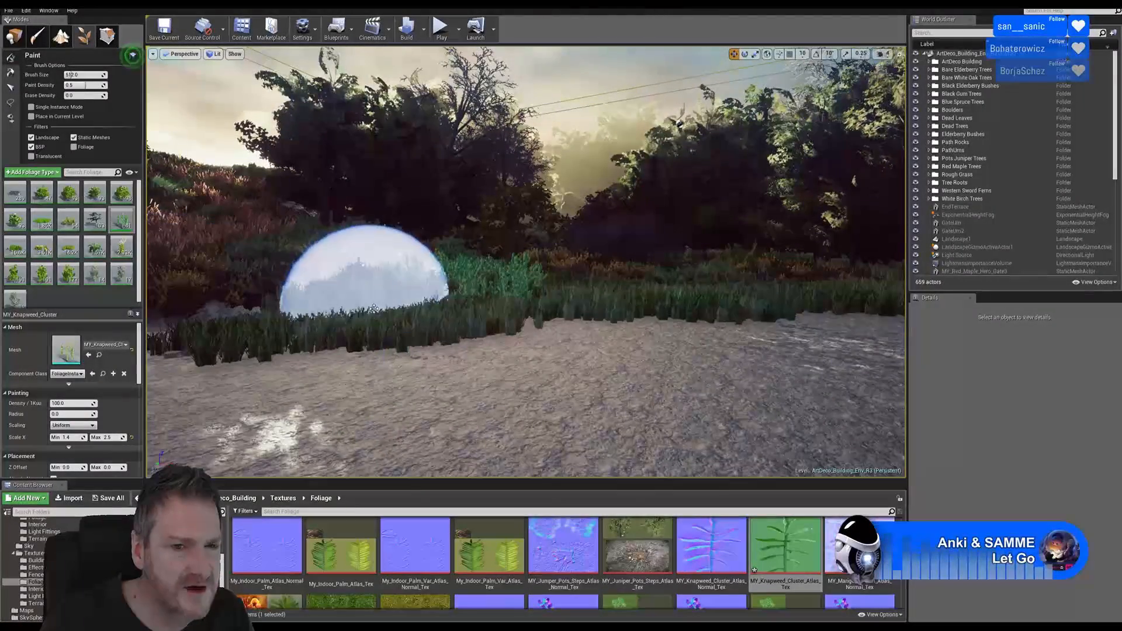
pyautogui.moveTo(526, 351); pyautogui.dragTo(486, 344, button='right')
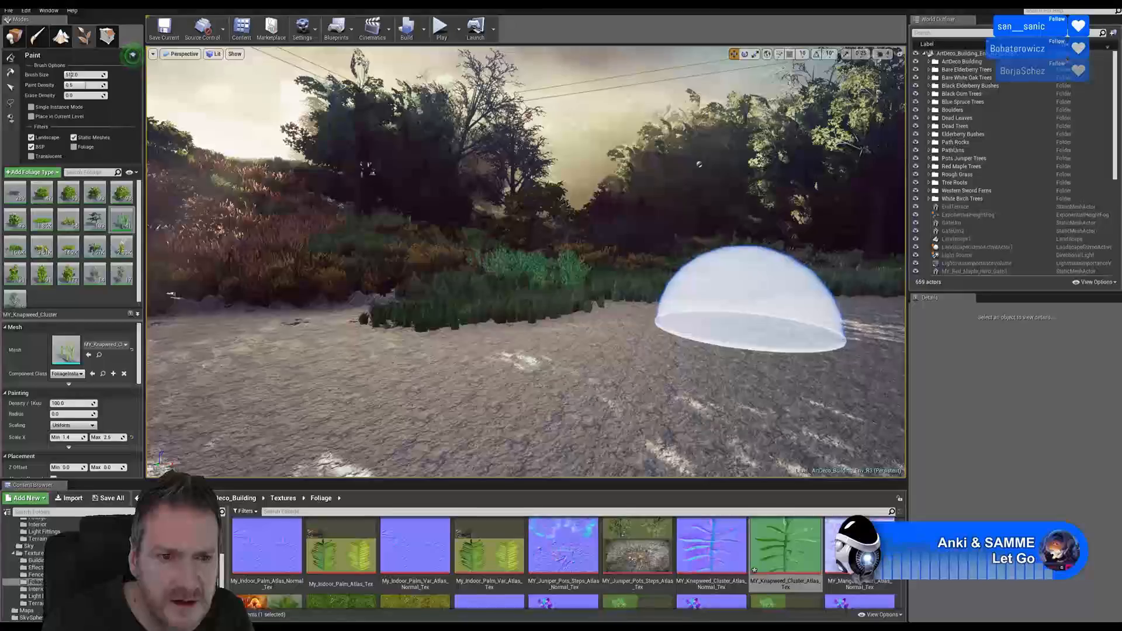
pyautogui.moveTo(751, 298)
pyautogui.mouseDown(button='right')
pyautogui.moveTo(760, 310)
pyautogui.moveTo(713, 303)
pyautogui.moveTo(865, 292)
pyautogui.moveTo(730, 307)
pyautogui.moveTo(739, 327)
pyautogui.mouseUp(button='right')
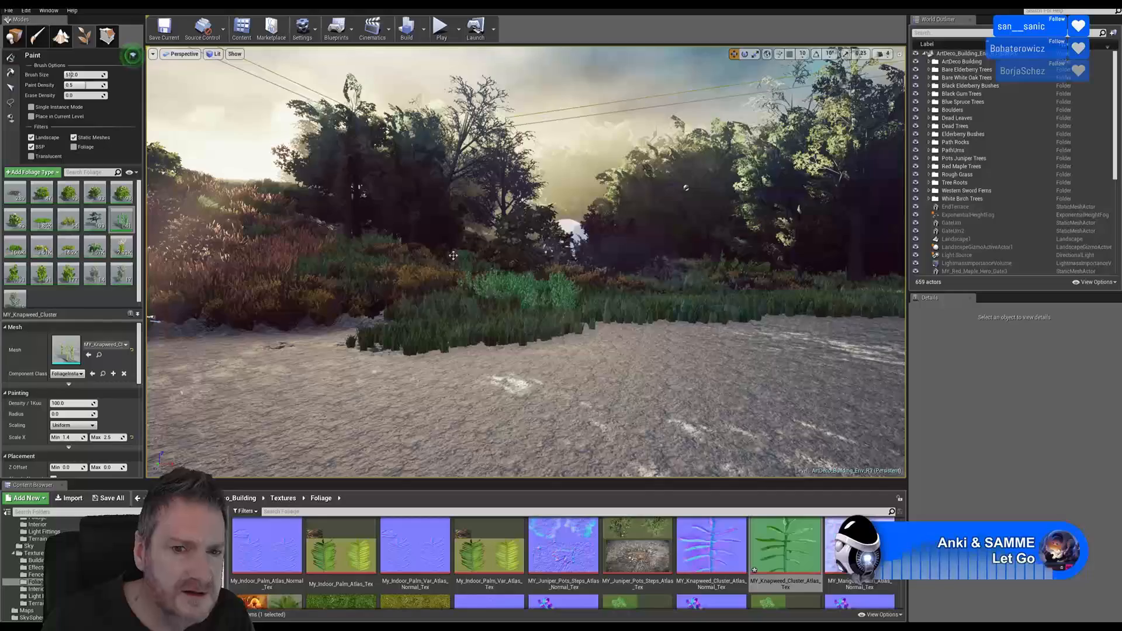
pyautogui.click(27, 11)
pyautogui.click(38, 27)
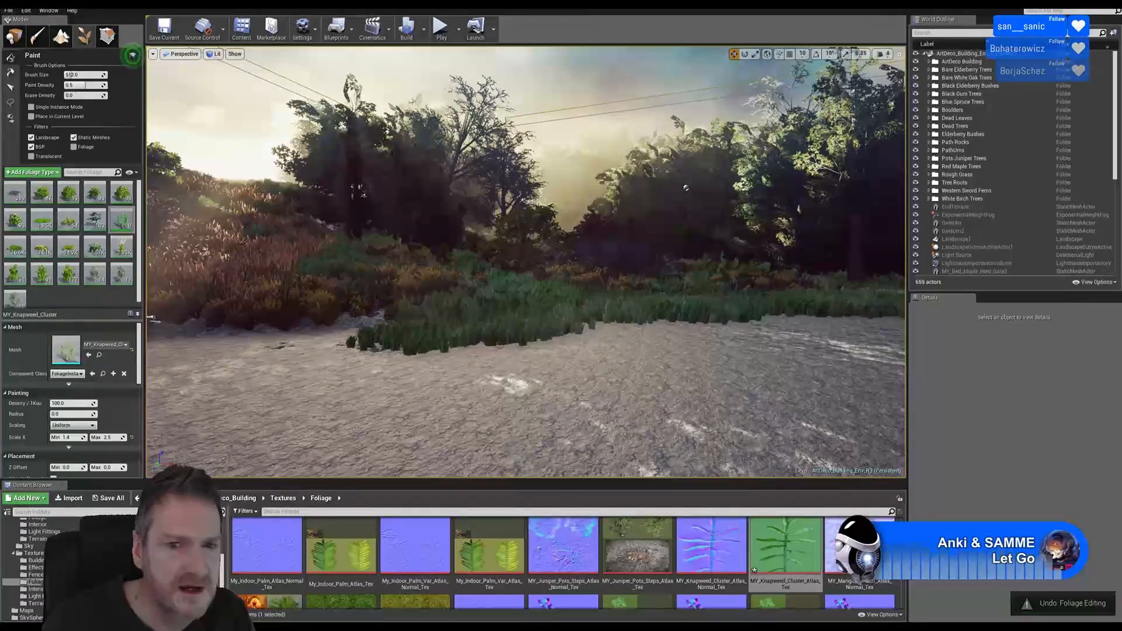
# Paint a second test patch of knapweed in the sunlit grass in front of the pale trees
pyautogui.moveTo(468, 245); pyautogui.dragTo(664, 234, button='right')
pyautogui.press('w')
pyautogui.press('w')
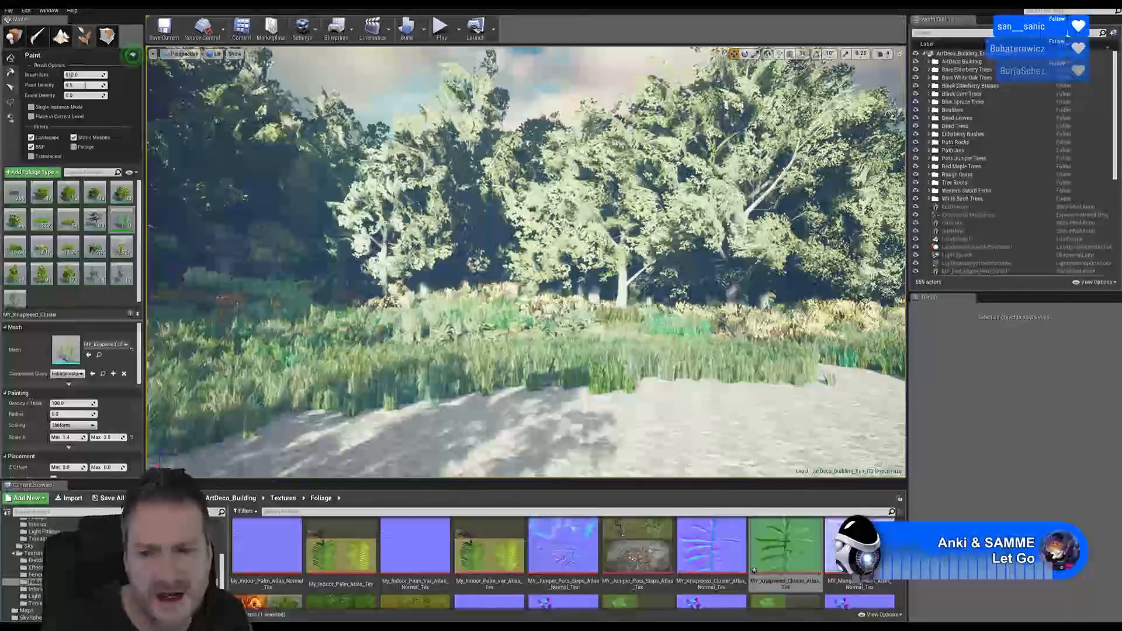
pyautogui.press('w')
pyautogui.moveTo(520, 324); pyautogui.dragTo(449, 338, button='right')
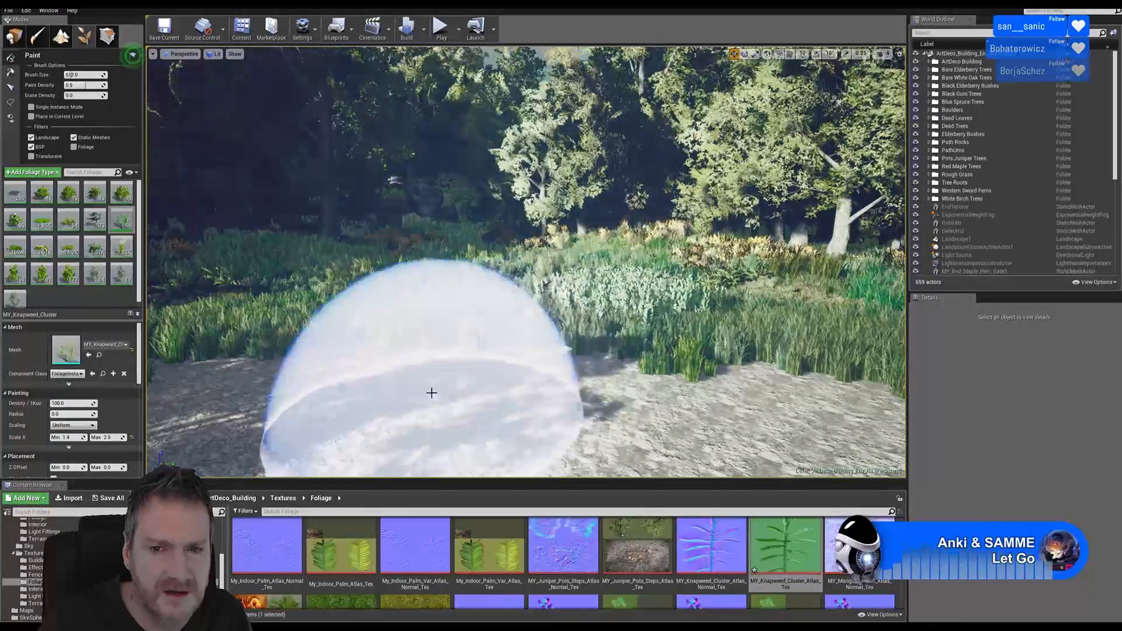
# Examine the sunlit knapweed's colour and size up close, and undo that painted patch
pyautogui.moveTo(431, 391)
pyautogui.mouseDown(button='right')
pyautogui.moveTo(561, 365)
pyautogui.moveTo(440, 393)
pyautogui.mouseUp(button='right')
pyautogui.press('w')
pyautogui.press('s')
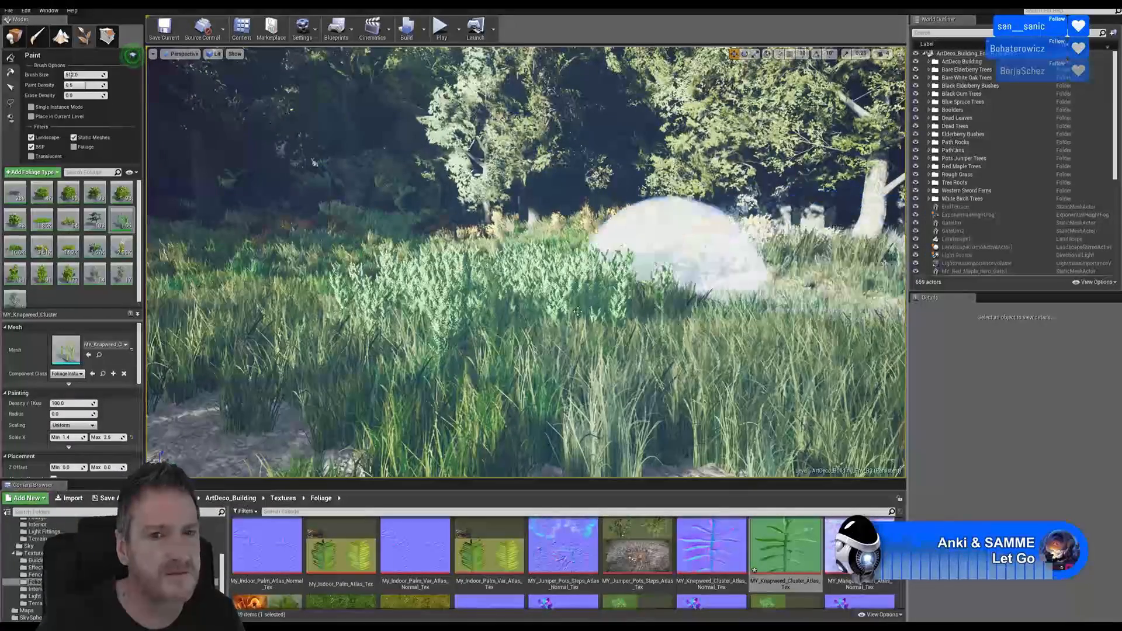
pyautogui.moveTo(640, 264)
pyautogui.mouseDown(button='right')
pyautogui.moveTo(690, 269)
pyautogui.moveTo(660, 266)
pyautogui.mouseUp(button='right')
pyautogui.press('s')
pyautogui.press('w')
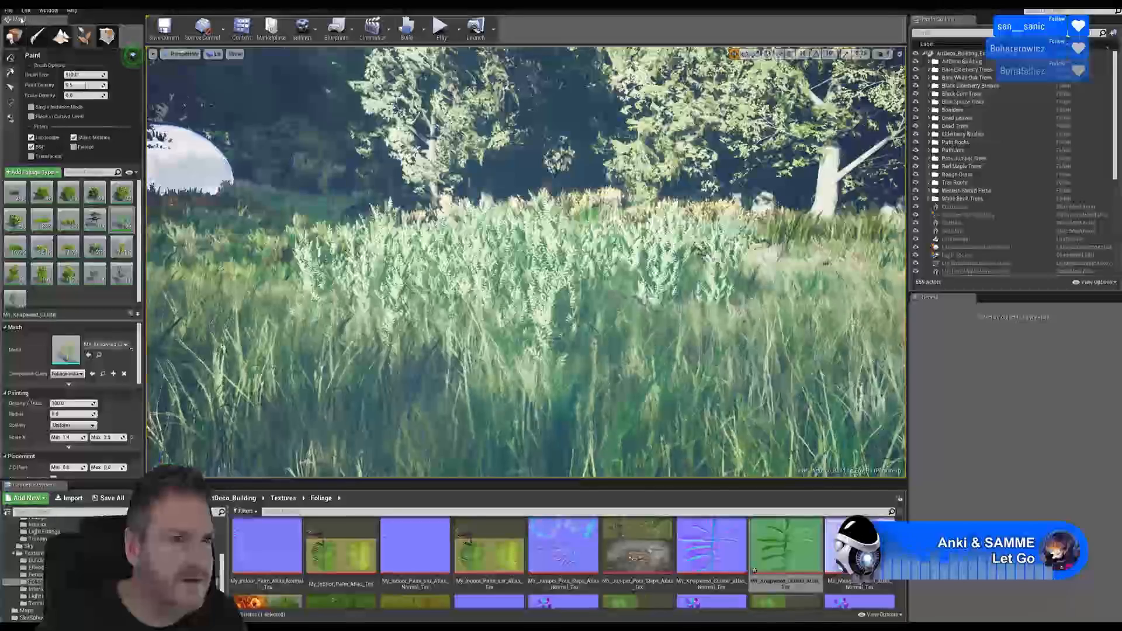
pyautogui.hotkey('ctrl', 'z')
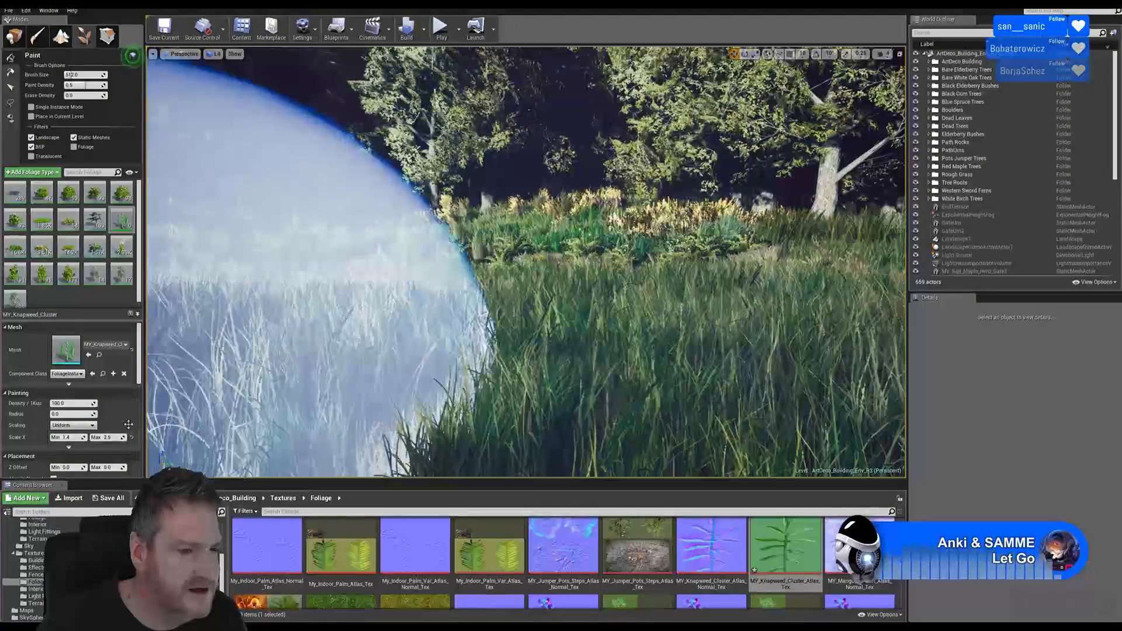
# Set the knapweed foliage's Scale X range to a minimum of 1.3 and a maximum of 2.8
pyautogui.click(66, 438)
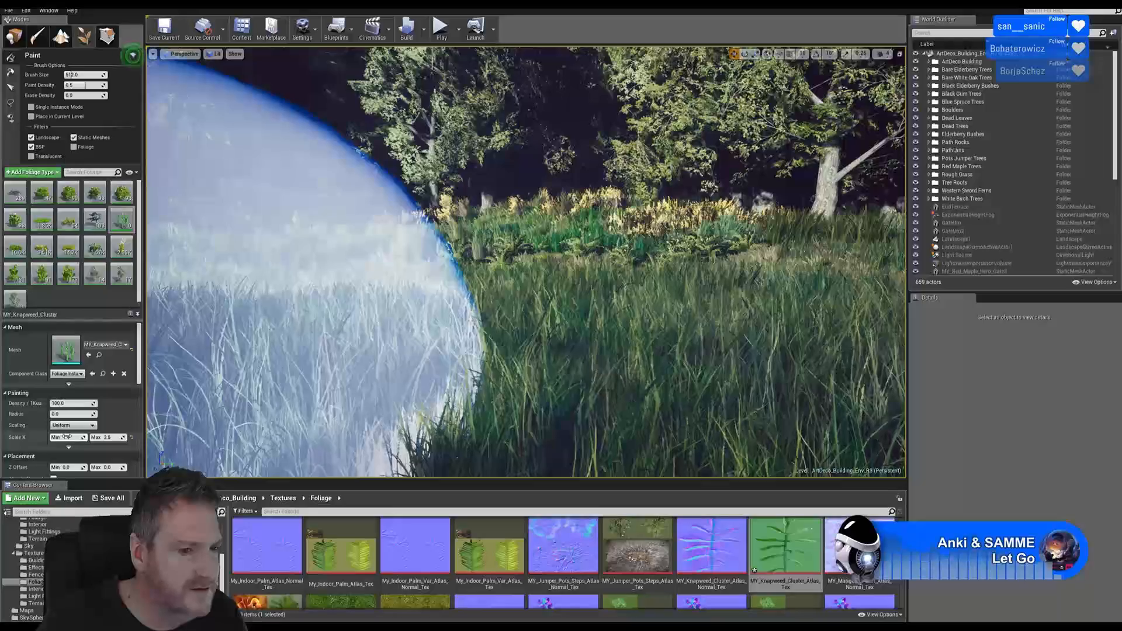
pyautogui.write('1.3')
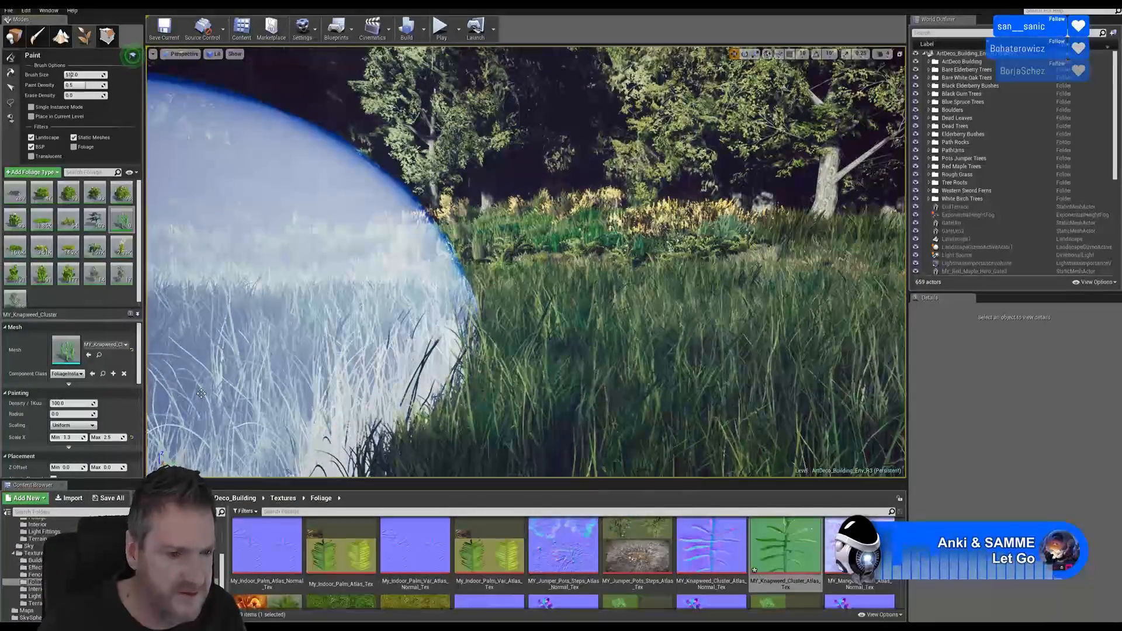
pyautogui.click(108, 438)
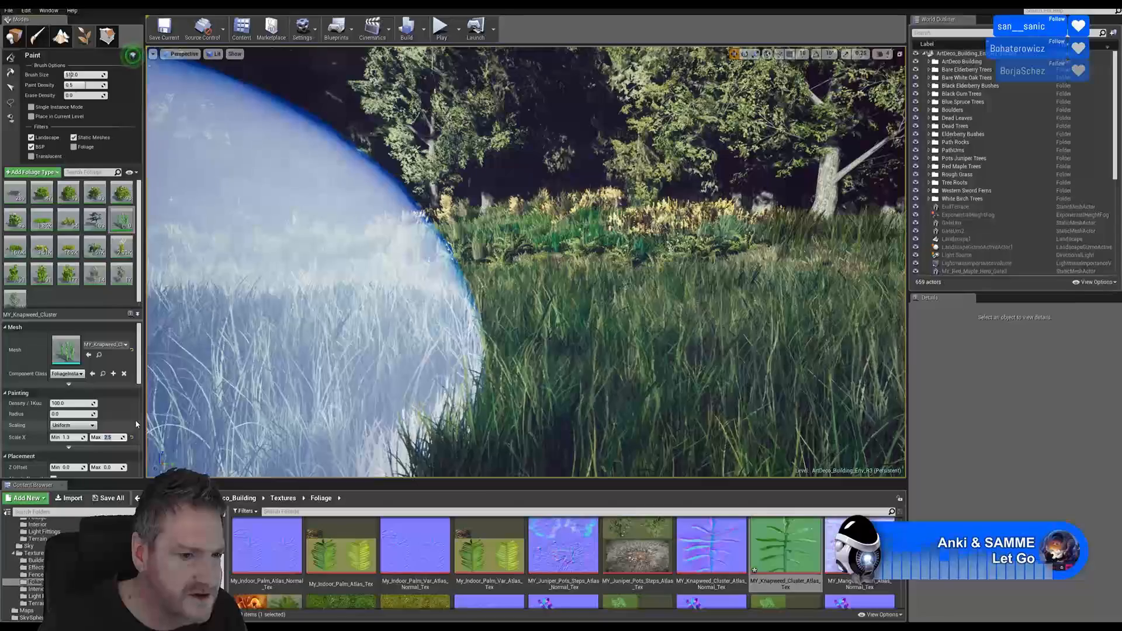
pyautogui.write('2.8')
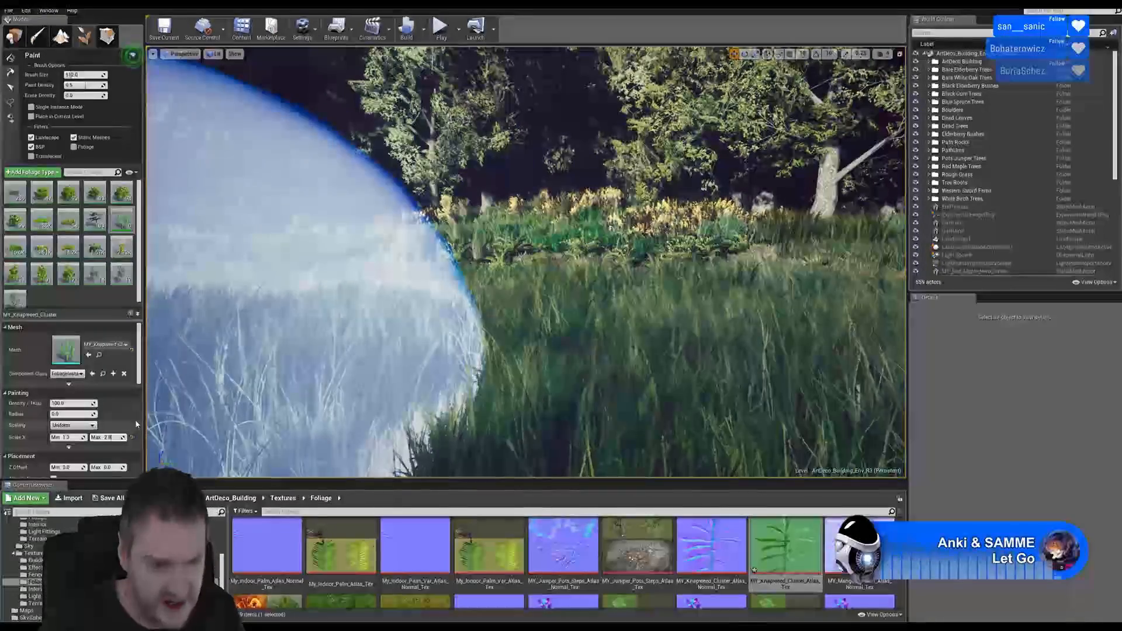
# Paint knapweed in a wide band through the sunlit grass in front of the trees
pyautogui.press('s')
pyautogui.moveTo(507, 342)
pyautogui.mouseDown(button='right')
pyautogui.moveTo(491, 362)
pyautogui.moveTo(467, 356)
pyautogui.moveTo(514, 351)
pyautogui.mouseUp(button='right')
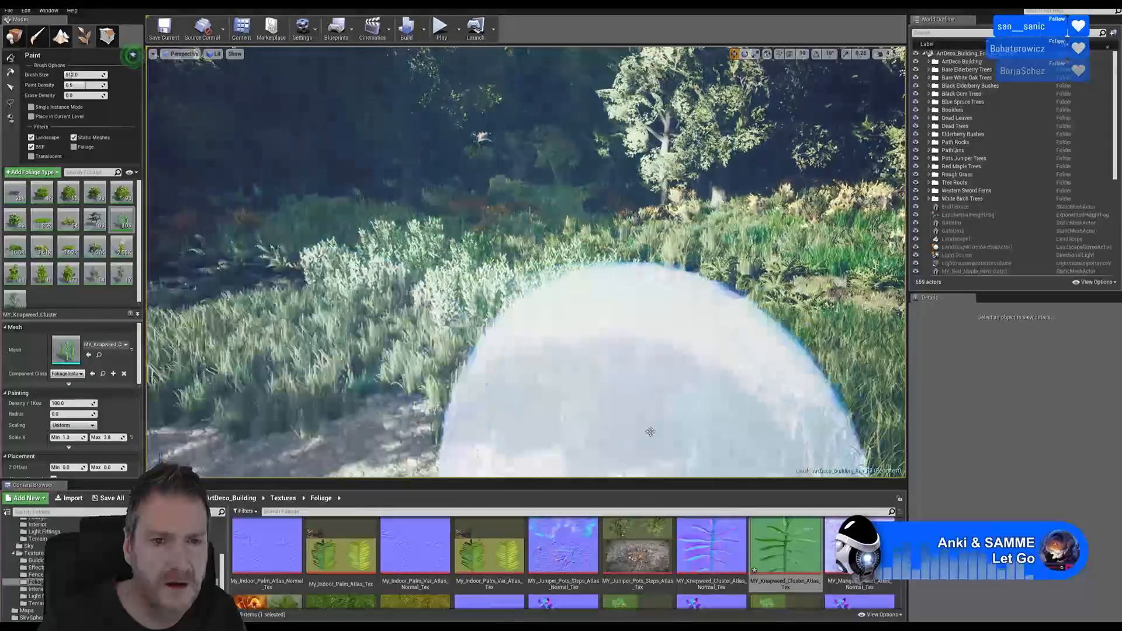
pyautogui.press('a')
pyautogui.moveTo(632, 350)
pyautogui.mouseDown(button='right')
pyautogui.moveTo(728, 365)
pyautogui.moveTo(661, 367)
pyautogui.moveTo(699, 368)
pyautogui.moveTo(670, 374)
pyautogui.moveTo(641, 334)
pyautogui.moveTo(719, 356)
pyautogui.mouseUp(button='right')
pyautogui.press('w')
pyautogui.press('s')
pyautogui.press('e')
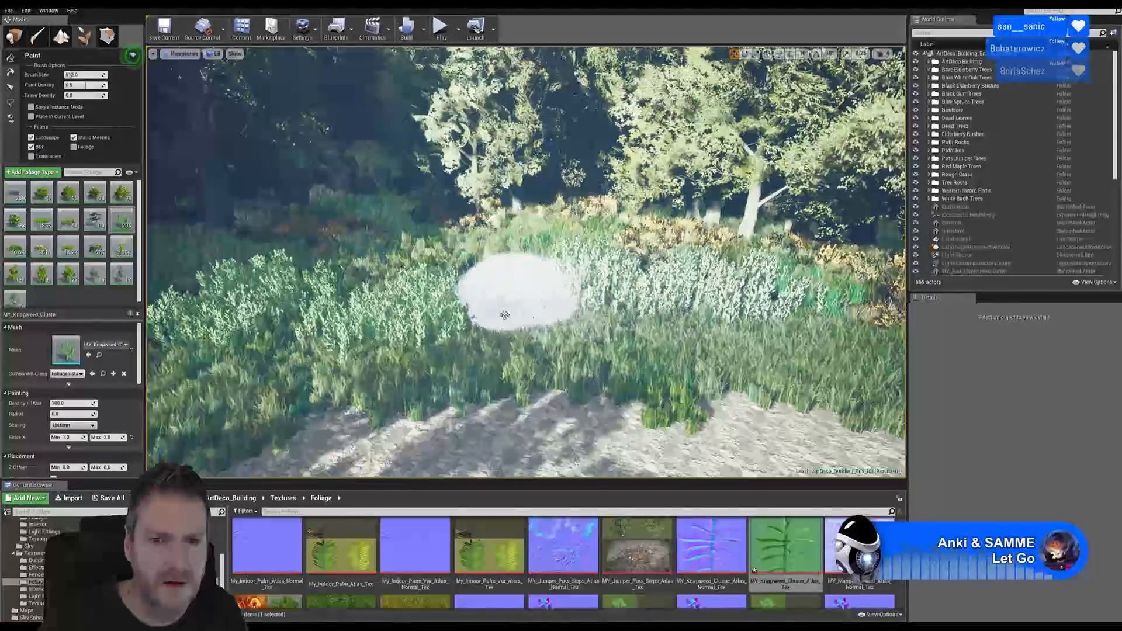
# Extend the knapweed along the shaded grass bank and around the grassy corner beside the path
pyautogui.moveTo(620, 342); pyautogui.dragTo(579, 336, button='right')
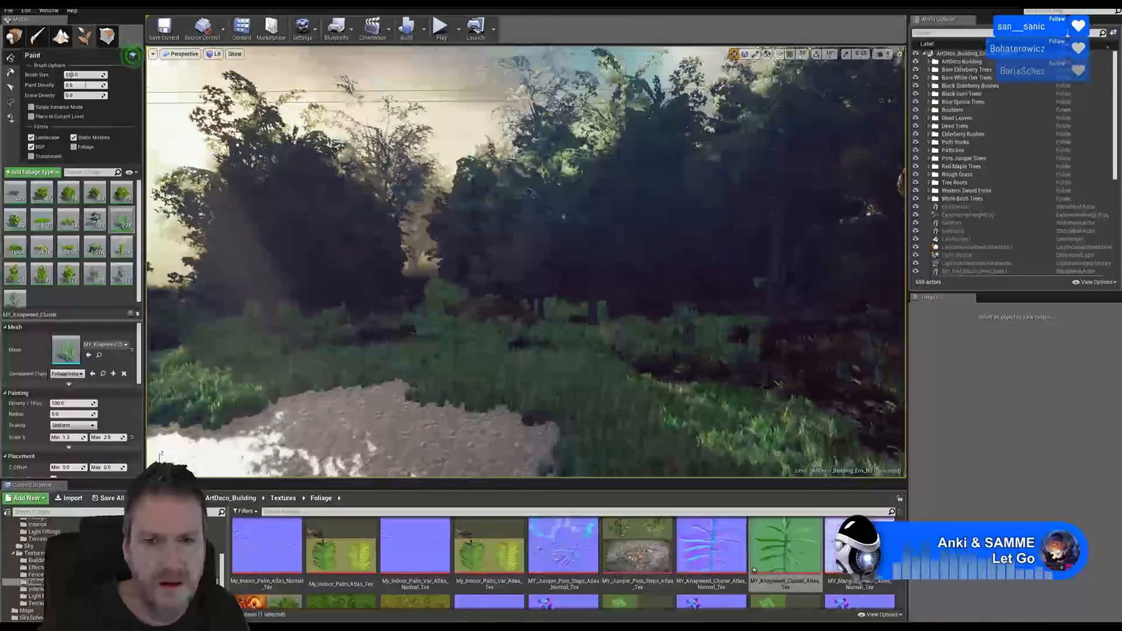
pyautogui.moveTo(555, 330); pyautogui.dragTo(258, 286)
pyautogui.moveTo(258, 286); pyautogui.dragTo(158, 281, button='right')
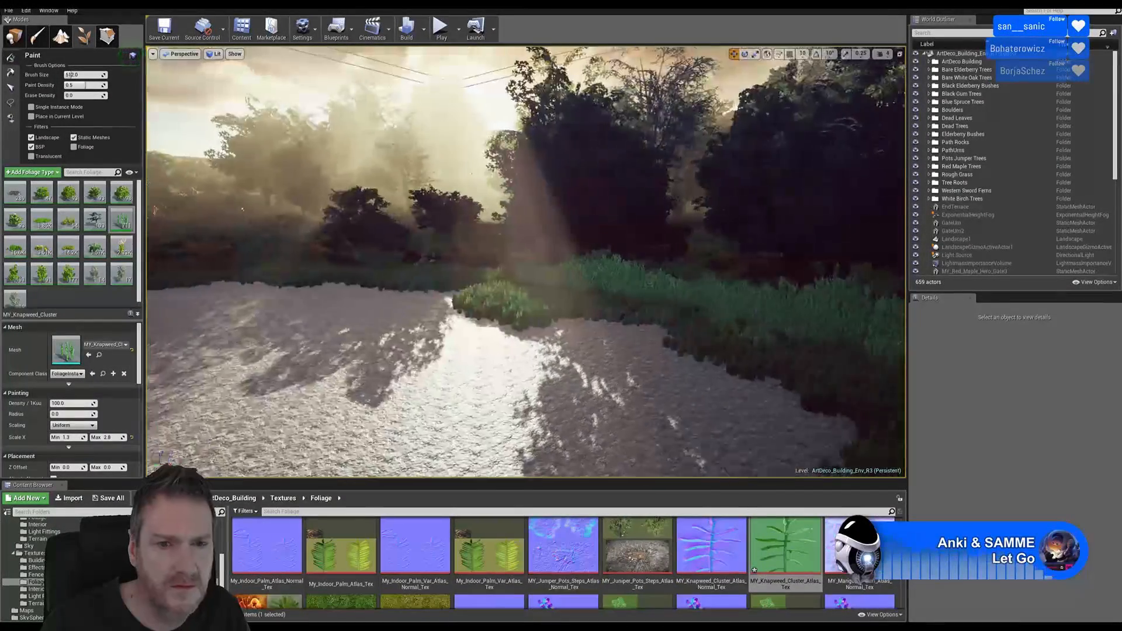
pyautogui.moveTo(526, 264); pyautogui.dragTo(450, 263, button='right')
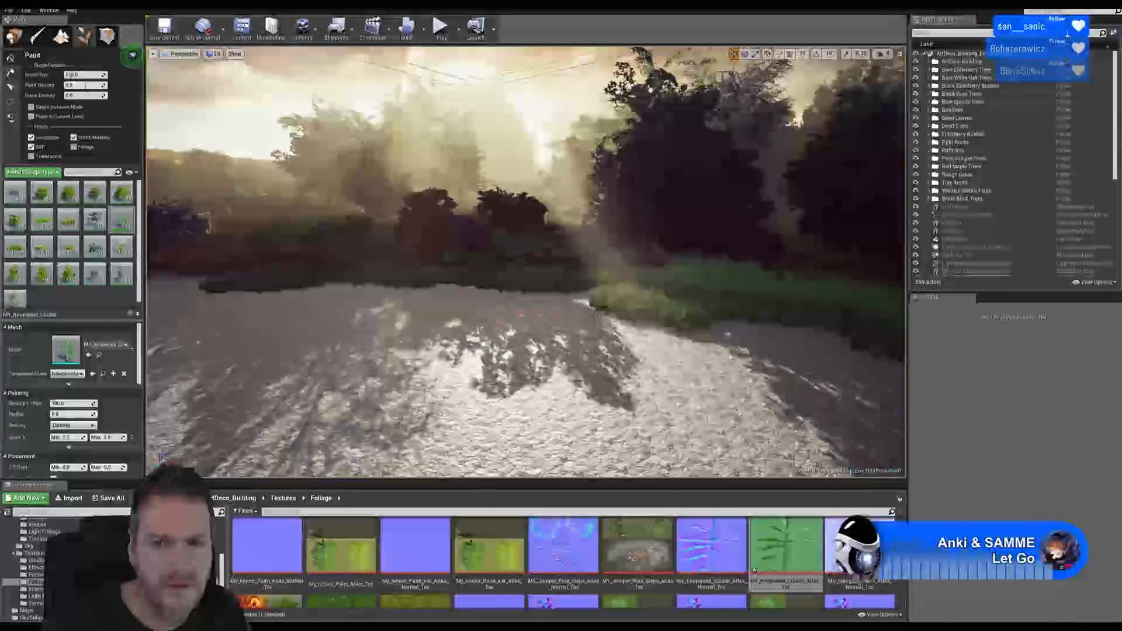
pyautogui.moveTo(526, 263); pyautogui.dragTo(655, 274, button='right')
pyautogui.moveTo(522, 339); pyautogui.dragTo(514, 339, button='right')
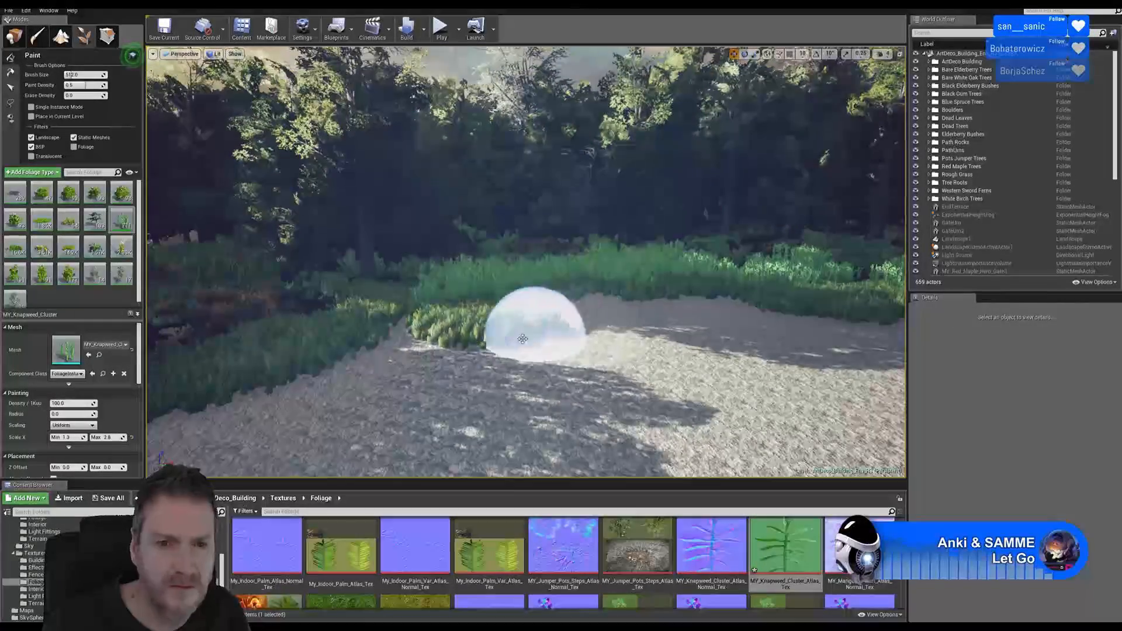
pyautogui.moveTo(398, 341); pyautogui.dragTo(347, 311)
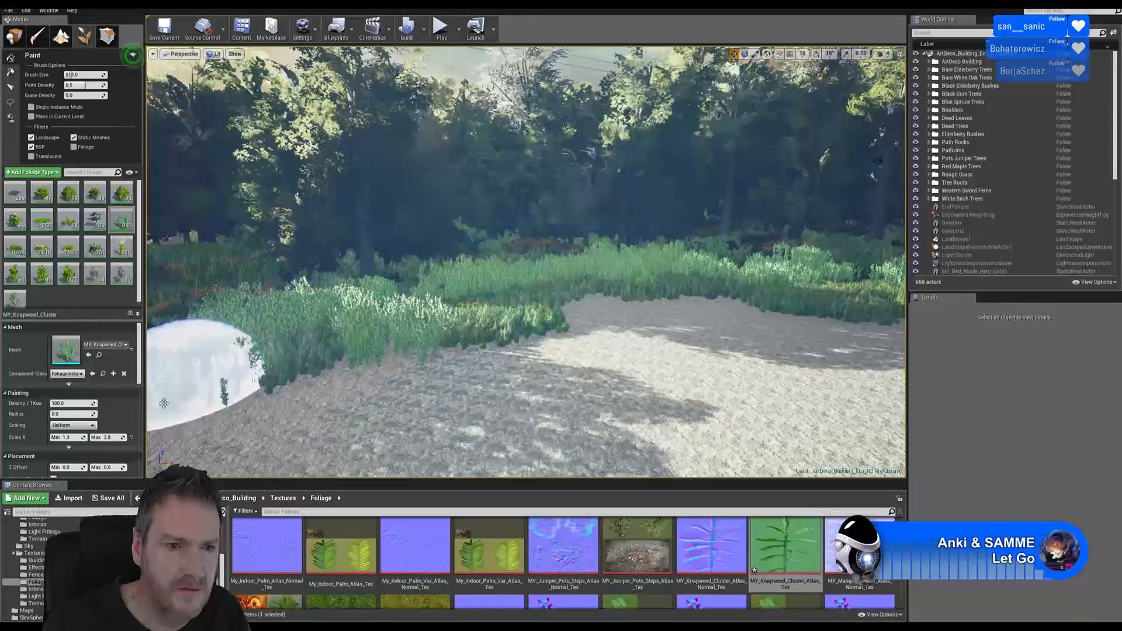
# Paint knapweed over the dark grass edge below the reddish hillside
pyautogui.moveTo(526, 263); pyautogui.dragTo(374, 260, button='right')
pyautogui.moveTo(564, 199); pyautogui.dragTo(685, 244, button='right')
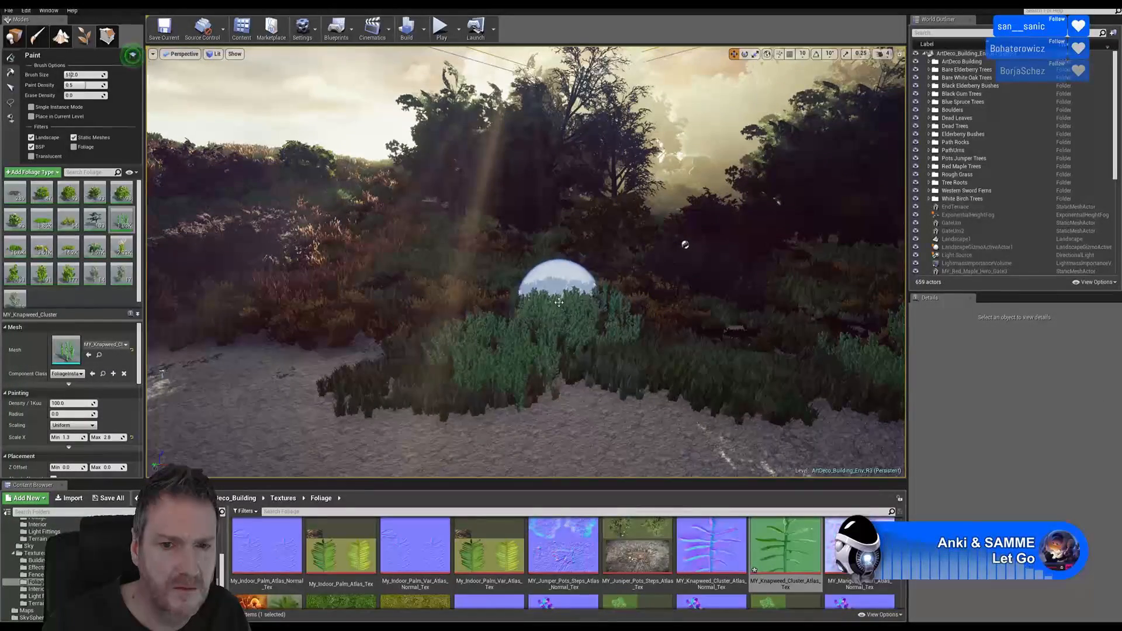
pyautogui.moveTo(660, 350)
pyautogui.mouseDown(button='right')
pyautogui.moveTo(830, 354)
pyautogui.moveTo(888, 336)
pyautogui.moveTo(897, 351)
pyautogui.moveTo(570, 350)
pyautogui.mouseUp(button='right')
pyautogui.moveTo(420, 331)
pyautogui.mouseDown()
pyautogui.moveTo(408, 338)
pyautogui.moveTo(487, 321)
pyautogui.mouseUp()
# Fill the bare stretch of sunlit grass beside the existing knapweed band with more knapweed
pyautogui.moveTo(487, 321); pyautogui.dragTo(466, 275, button='right')
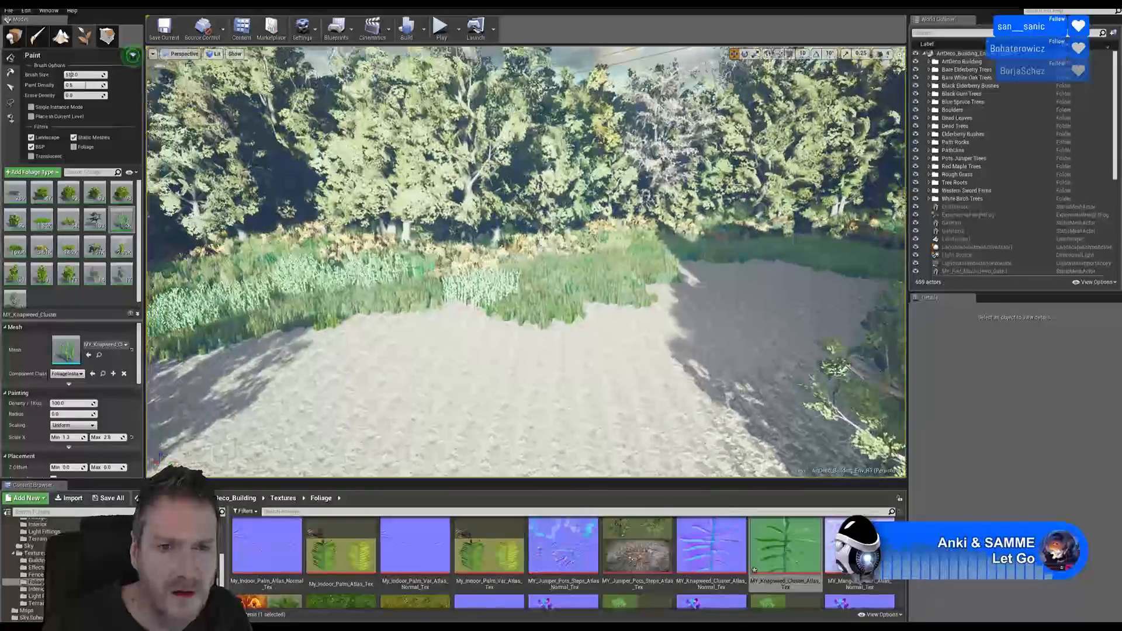
pyautogui.moveTo(487, 321); pyautogui.dragTo(480, 320, button='right')
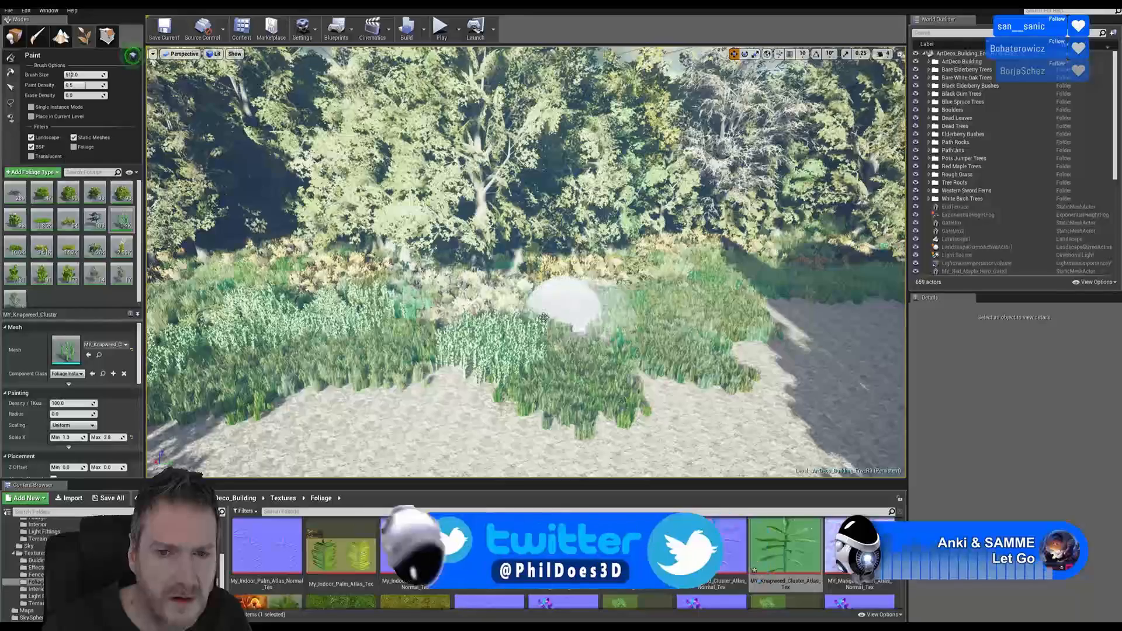
pyautogui.click(543, 297)
pyautogui.moveTo(576, 318)
pyautogui.mouseDown()
pyautogui.moveTo(609, 295)
pyautogui.moveTo(644, 307)
pyautogui.moveTo(707, 298)
pyautogui.moveTo(671, 300)
pyautogui.mouseUp()
# Continue the knapweed past the sunlit strip into the shaded grass along the path's edge
pyautogui.moveTo(651, 293)
pyautogui.mouseDown(button='right')
pyautogui.moveTo(814, 294)
pyautogui.moveTo(686, 313)
pyautogui.mouseUp(button='right')
pyautogui.moveTo(468, 224); pyautogui.dragTo(605, 251)
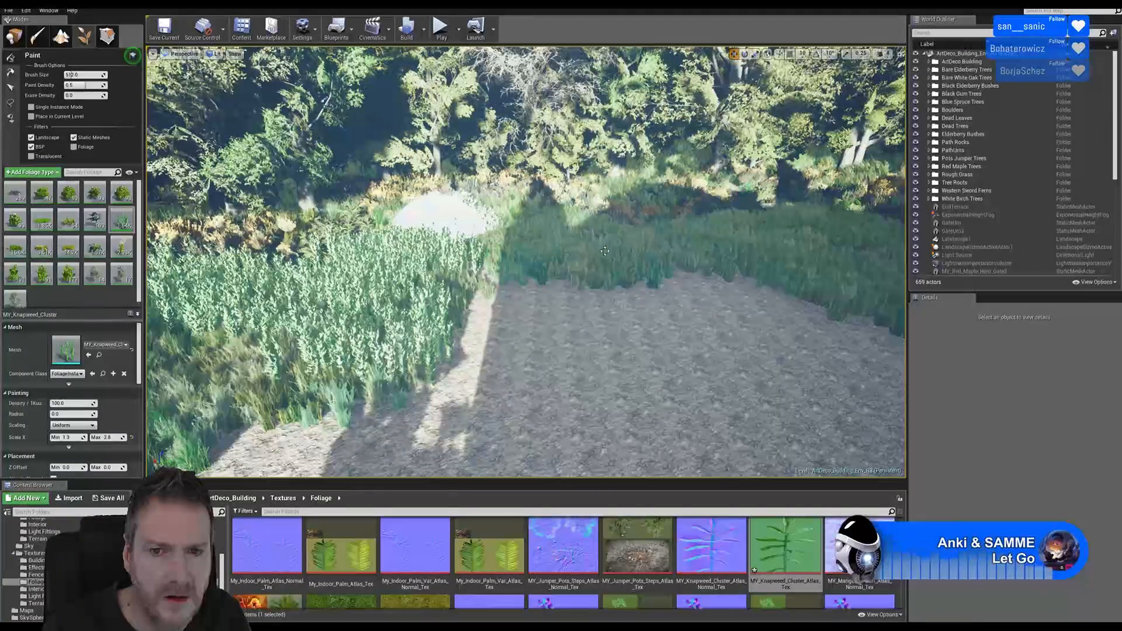
pyautogui.moveTo(720, 302); pyautogui.dragTo(754, 228)
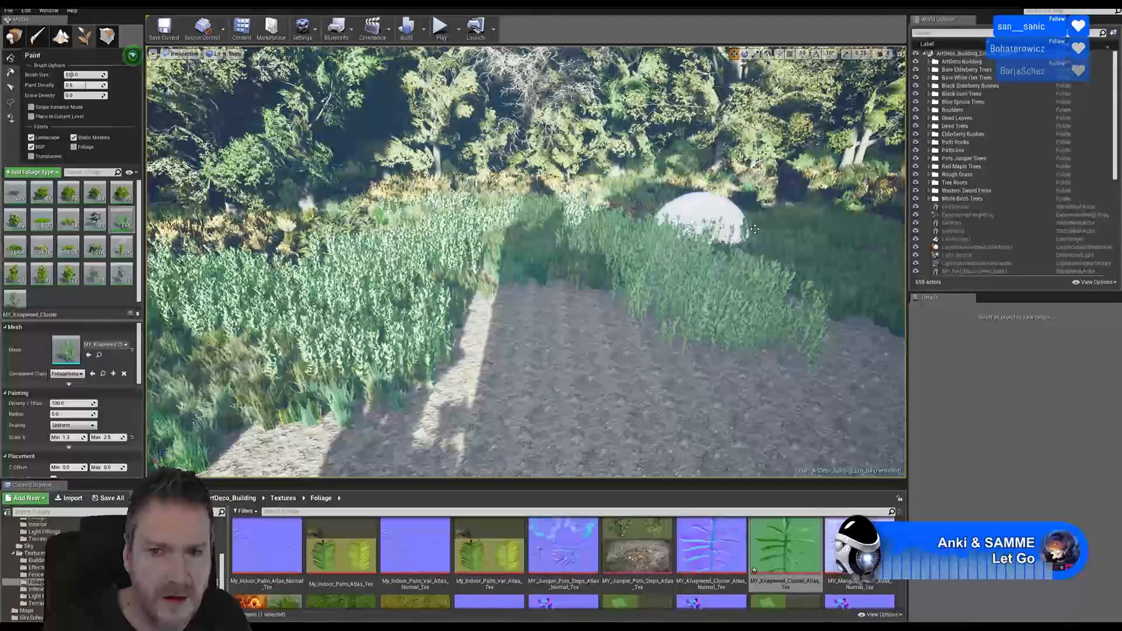
pyautogui.moveTo(762, 287); pyautogui.dragTo(830, 290, button='right')
pyautogui.moveTo(762, 287); pyautogui.dragTo(830, 287, button='right')
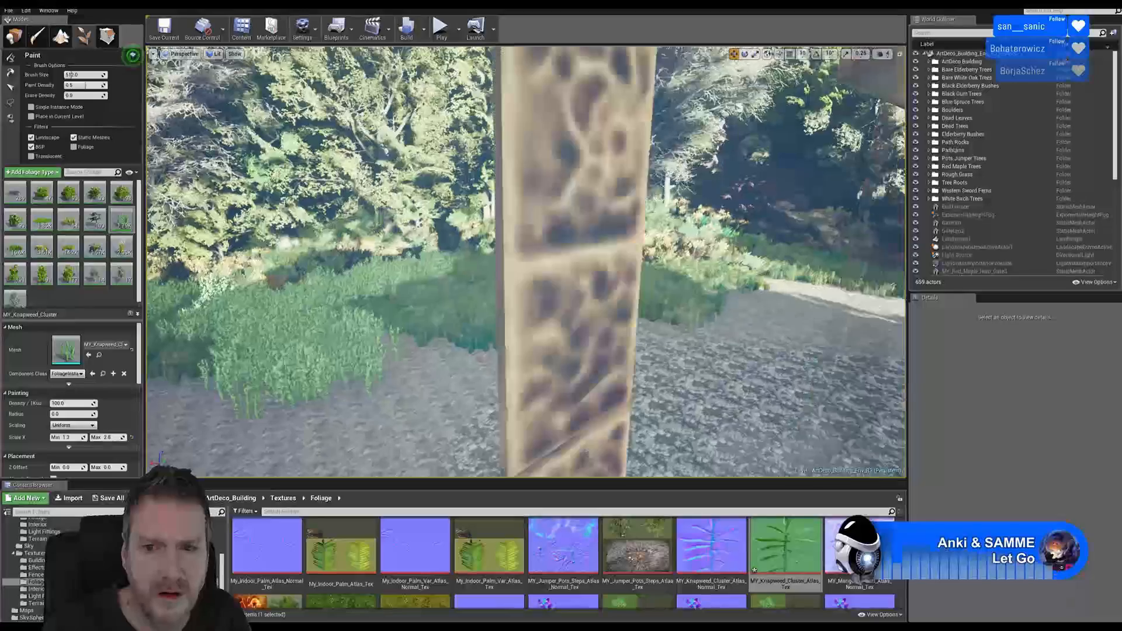
# Paint knapweed over the rough grass between the gravel edge and the tree line
pyautogui.moveTo(762, 287)
pyautogui.mouseDown(button='right')
pyautogui.moveTo(703, 287)
pyautogui.moveTo(780, 287)
pyautogui.mouseUp(button='right')
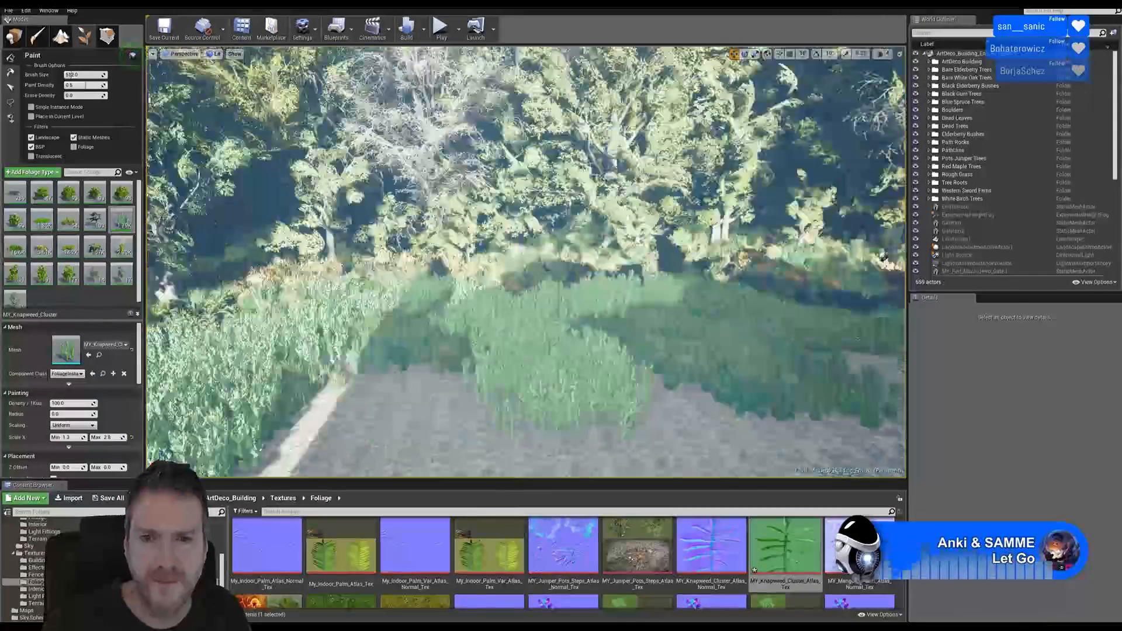
pyautogui.moveTo(561, 327)
pyautogui.mouseDown(button='right')
pyautogui.moveTo(497, 327)
pyautogui.moveTo(562, 328)
pyautogui.mouseUp(button='right')
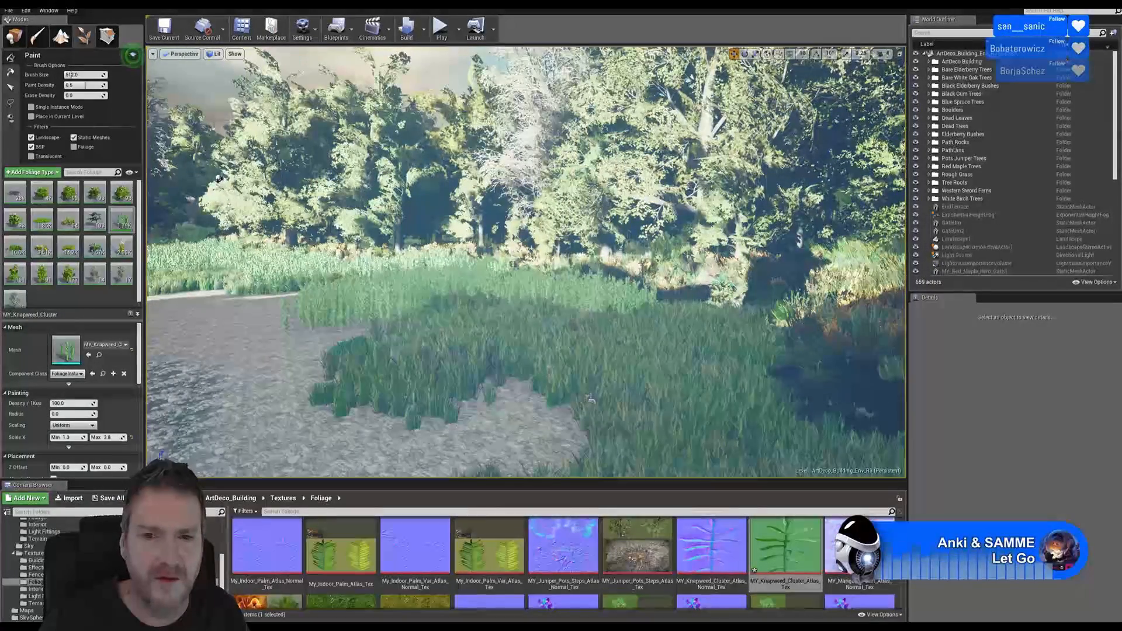
pyautogui.moveTo(588, 374); pyautogui.dragTo(636, 323)
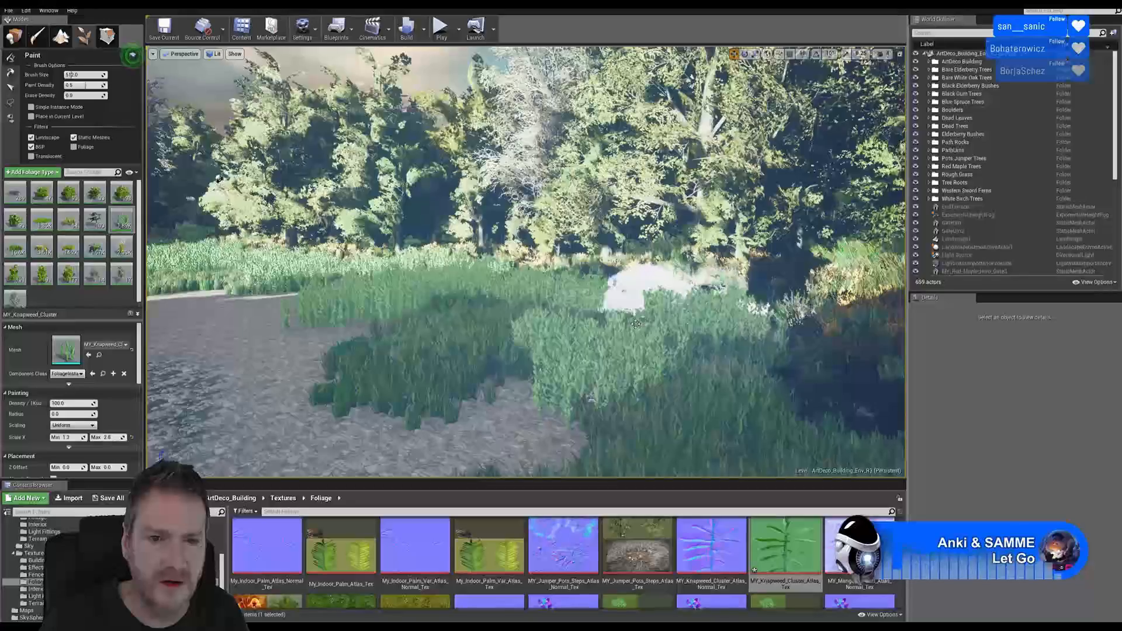
# Switch the foliage being painted to MY_Thick_Grass_Cluster
pyautogui.moveTo(526, 263); pyautogui.dragTo(356, 266, button='right')
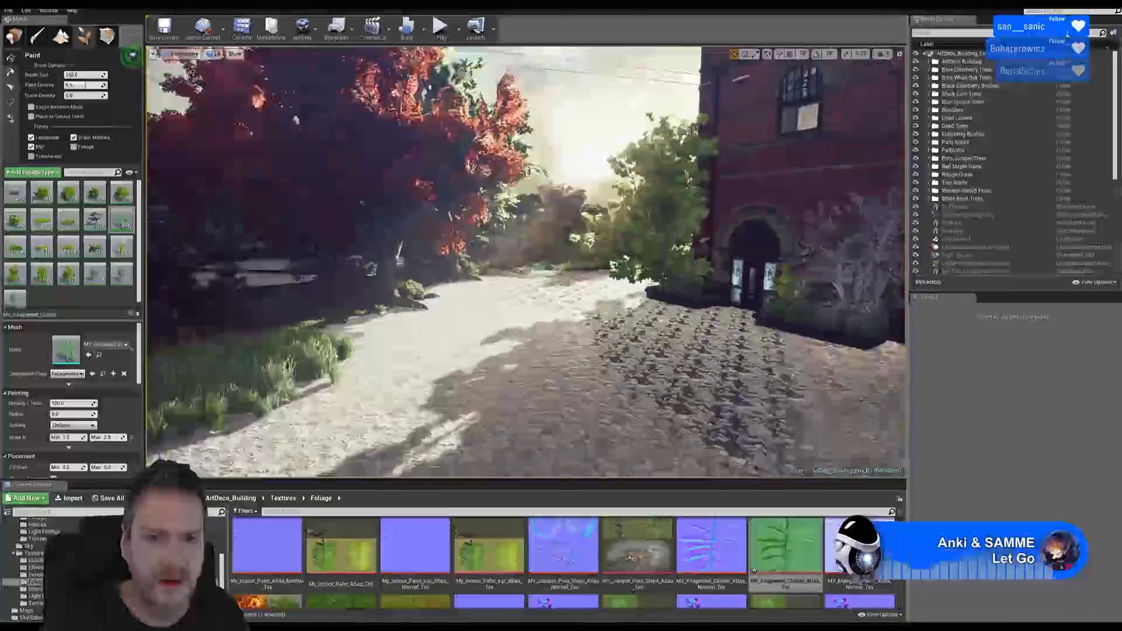
pyautogui.moveTo(526, 263); pyautogui.dragTo(462, 260, button='right')
pyautogui.moveTo(526, 263); pyautogui.dragTo(672, 298, button='right')
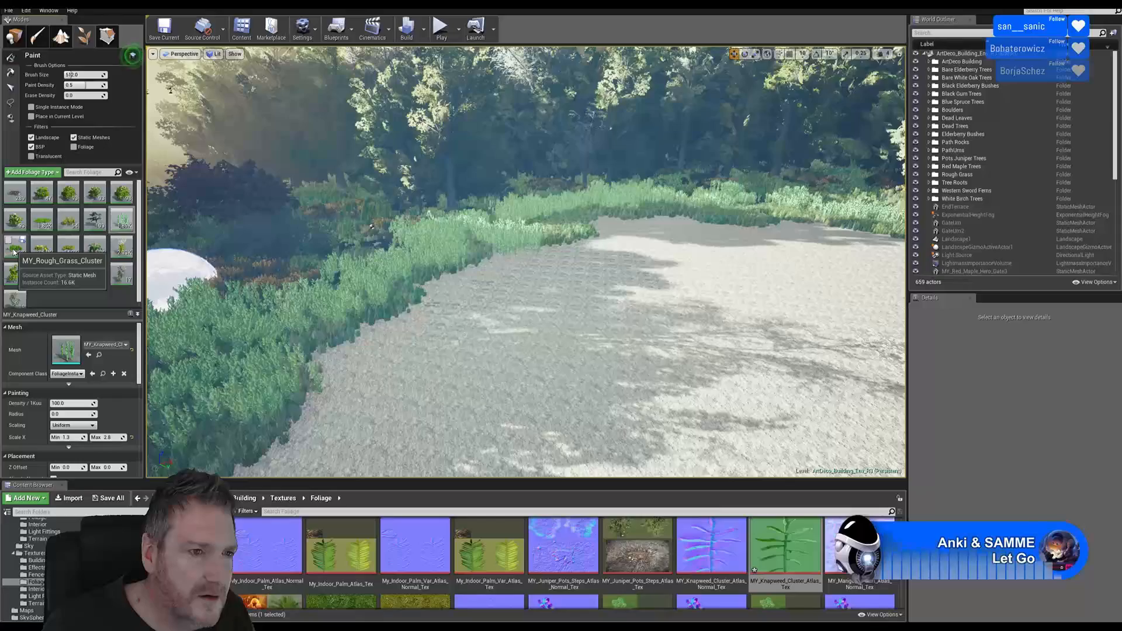
pyautogui.click(65, 247)
pyautogui.click(64, 245)
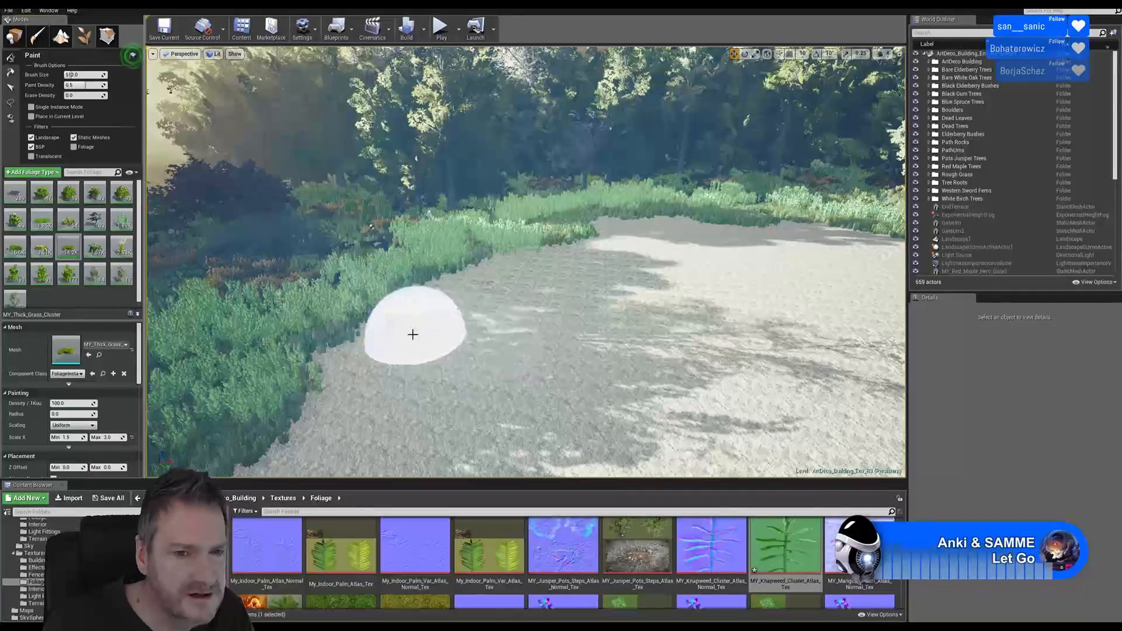
# Try a patch of thick grass on the gravel beside the knapweed band and undo it
pyautogui.click(414, 332)
pyautogui.moveTo(620, 305)
pyautogui.mouseDown(button='right')
pyautogui.moveTo(576, 388)
pyautogui.moveTo(570, 375)
pyautogui.moveTo(520, 374)
pyautogui.moveTo(475, 329)
pyautogui.mouseUp(button='right')
pyautogui.press('w')
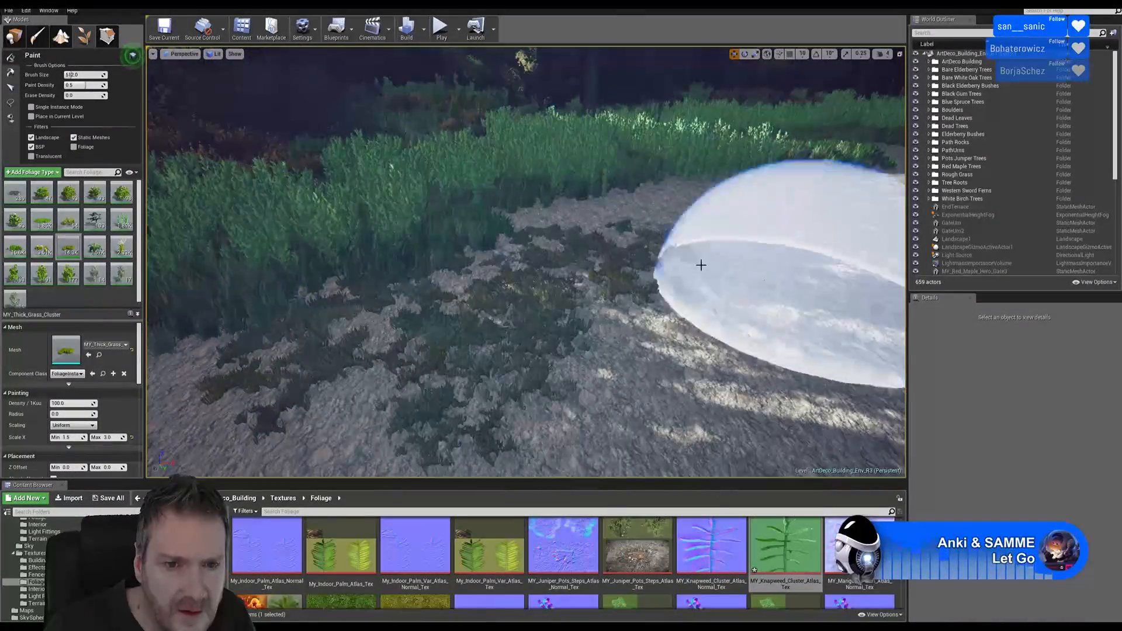
pyautogui.click(25, 10)
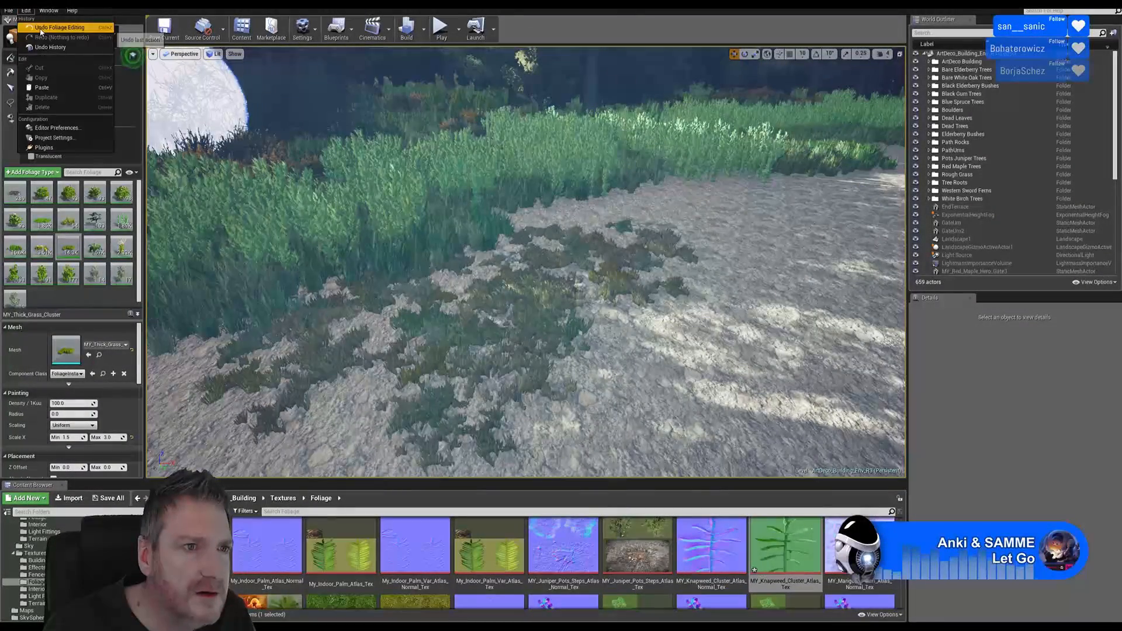
pyautogui.click(47, 29)
# Try a second thick grass patch on the shaded gravel near the knapweed, check it up close, and undo it
pyautogui.moveTo(553, 290)
pyautogui.mouseDown(button='right')
pyautogui.moveTo(613, 298)
pyautogui.moveTo(622, 319)
pyautogui.moveTo(556, 296)
pyautogui.mouseUp(button='right')
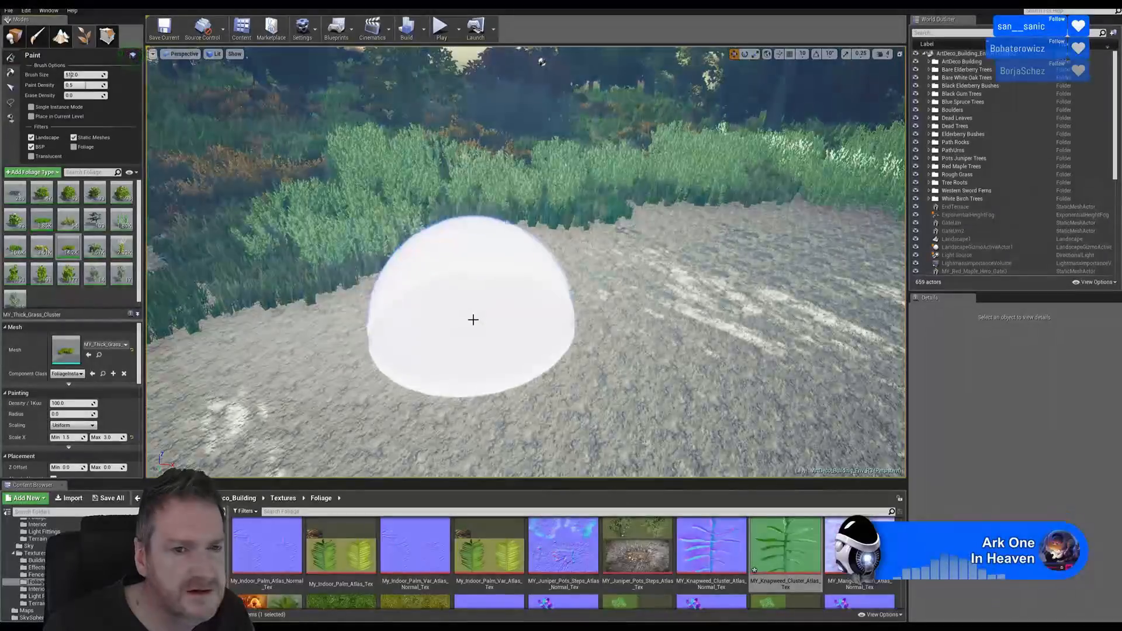
pyautogui.moveTo(471, 318); pyautogui.dragTo(522, 299)
pyautogui.moveTo(756, 266)
pyautogui.mouseDown(button='right')
pyautogui.moveTo(780, 243)
pyautogui.moveTo(770, 281)
pyautogui.moveTo(456, 276)
pyautogui.moveTo(503, 276)
pyautogui.mouseUp(button='right')
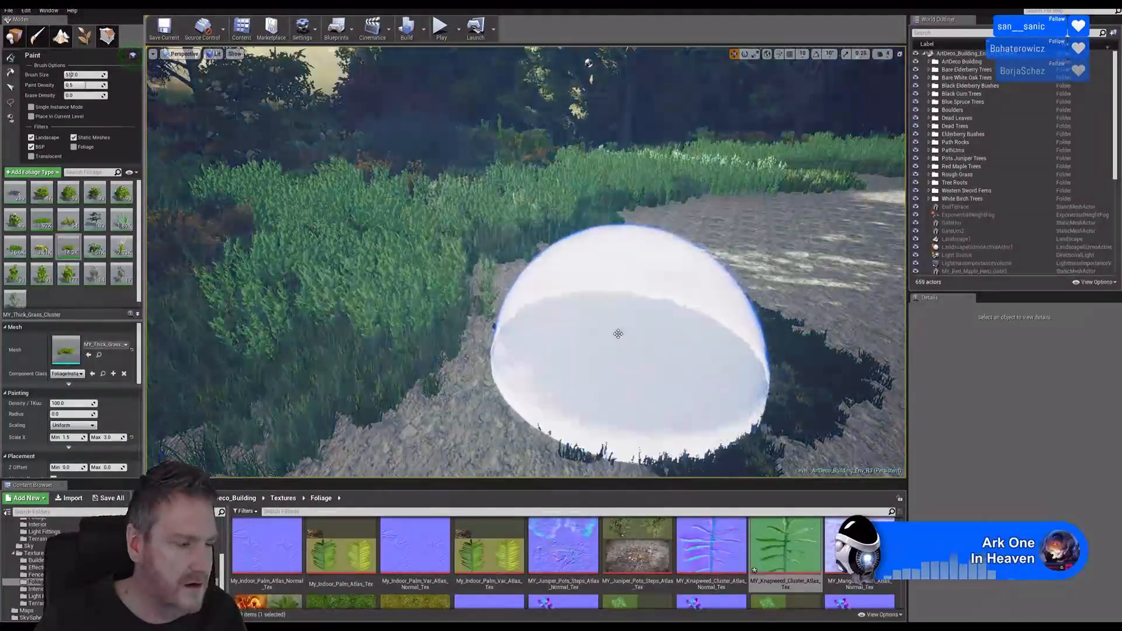
pyautogui.moveTo(614, 333); pyautogui.dragTo(690, 333, button='right')
pyautogui.moveTo(478, 108)
pyautogui.mouseDown(button='right')
pyautogui.moveTo(590, 109)
pyautogui.moveTo(478, 107)
pyautogui.mouseUp(button='right')
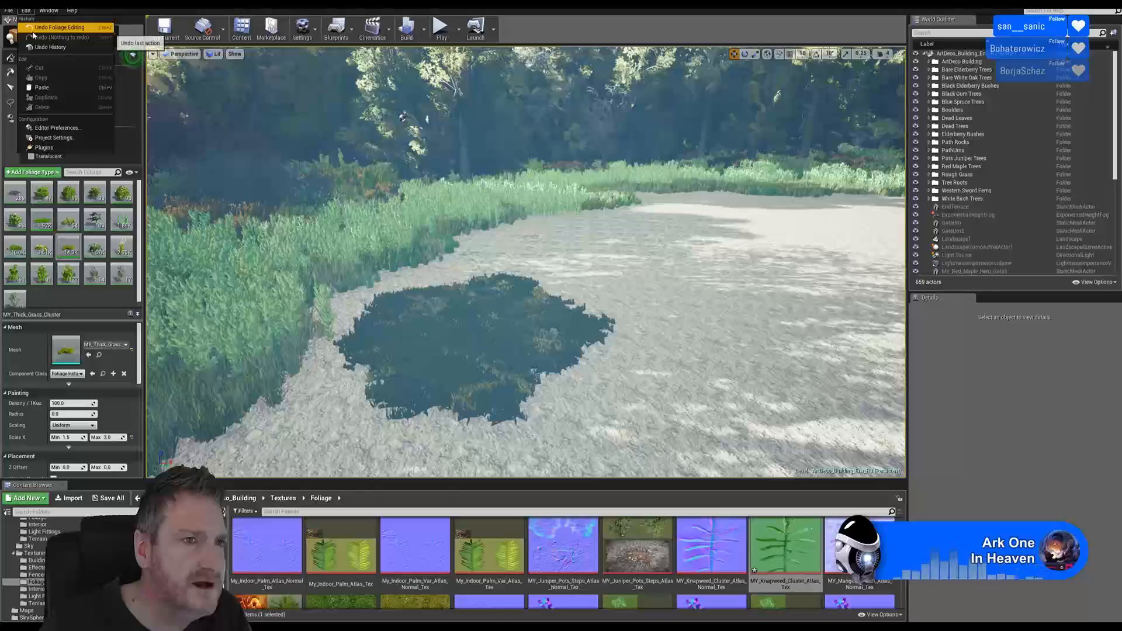
pyautogui.hotkey('ctrl', 'z')
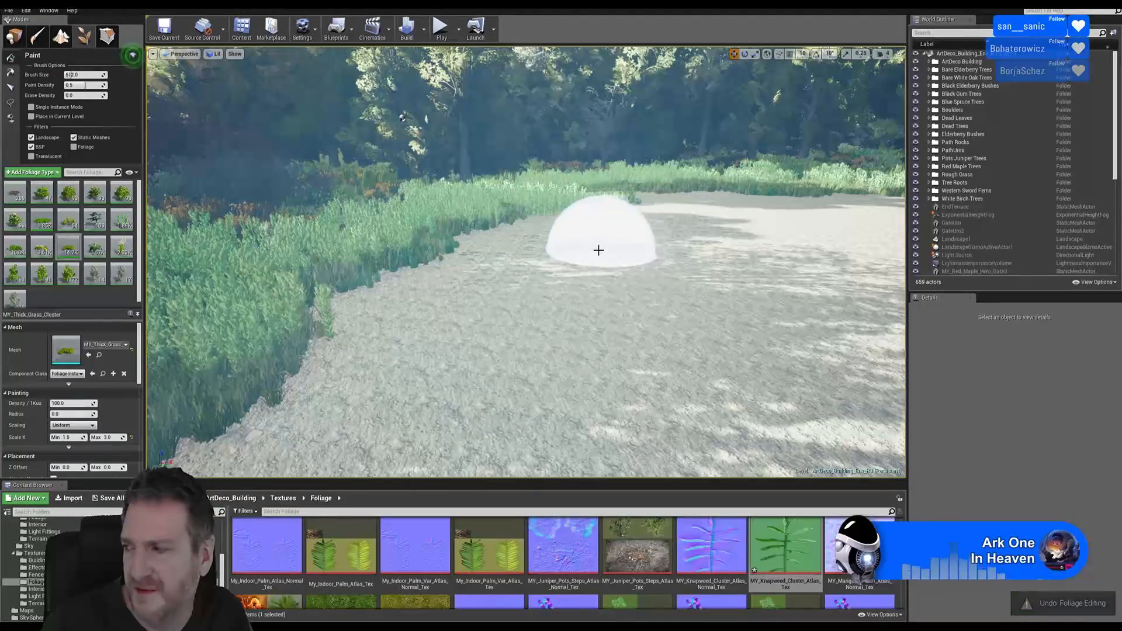
# Paint a patch of thick grass on the sunlit gravel in front of the tall grass and knapweed, and check its blend up close
pyautogui.moveTo(276, 121); pyautogui.dragTo(421, 126, button='right')
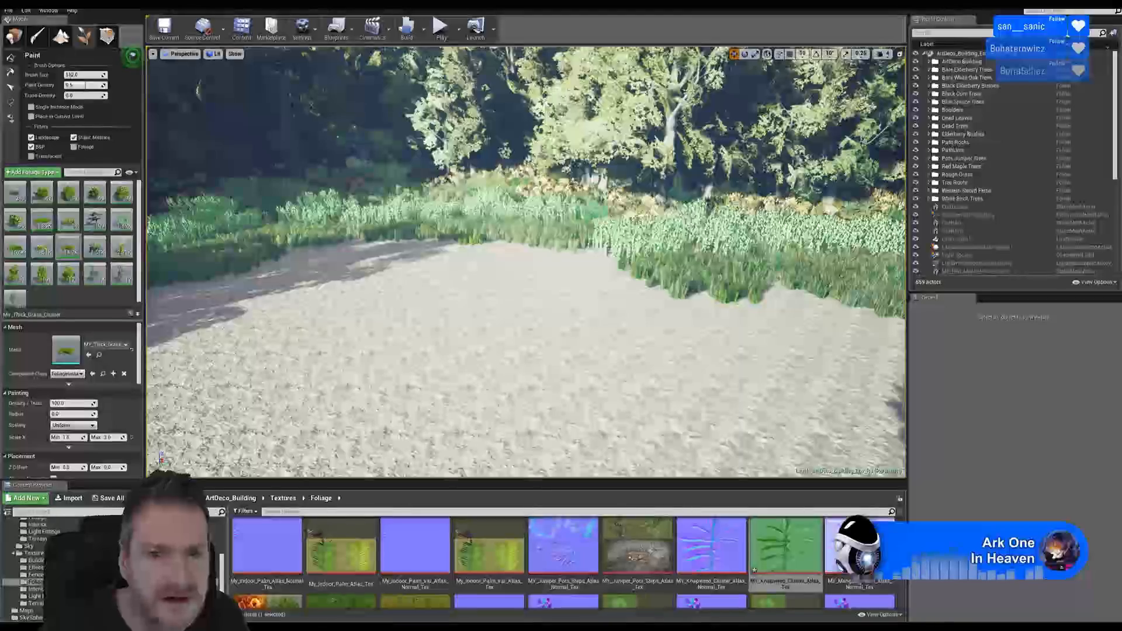
pyautogui.moveTo(581, 276); pyautogui.dragTo(523, 266)
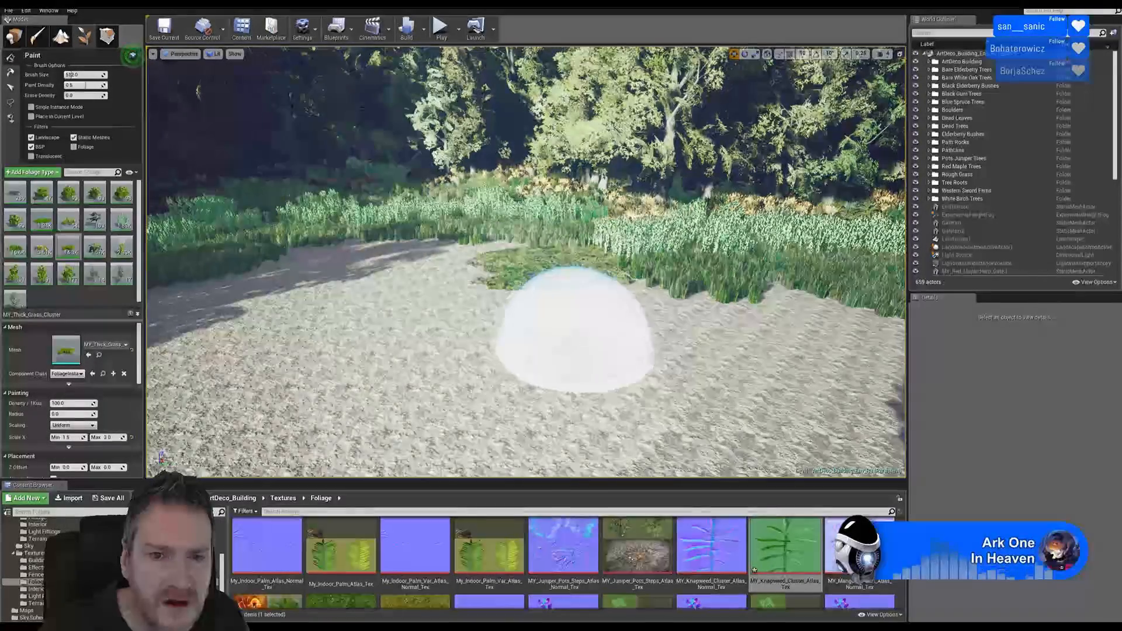
pyautogui.moveTo(579, 336)
pyautogui.mouseDown(button='right')
pyautogui.moveTo(634, 357)
pyautogui.moveTo(589, 369)
pyautogui.mouseUp(button='right')
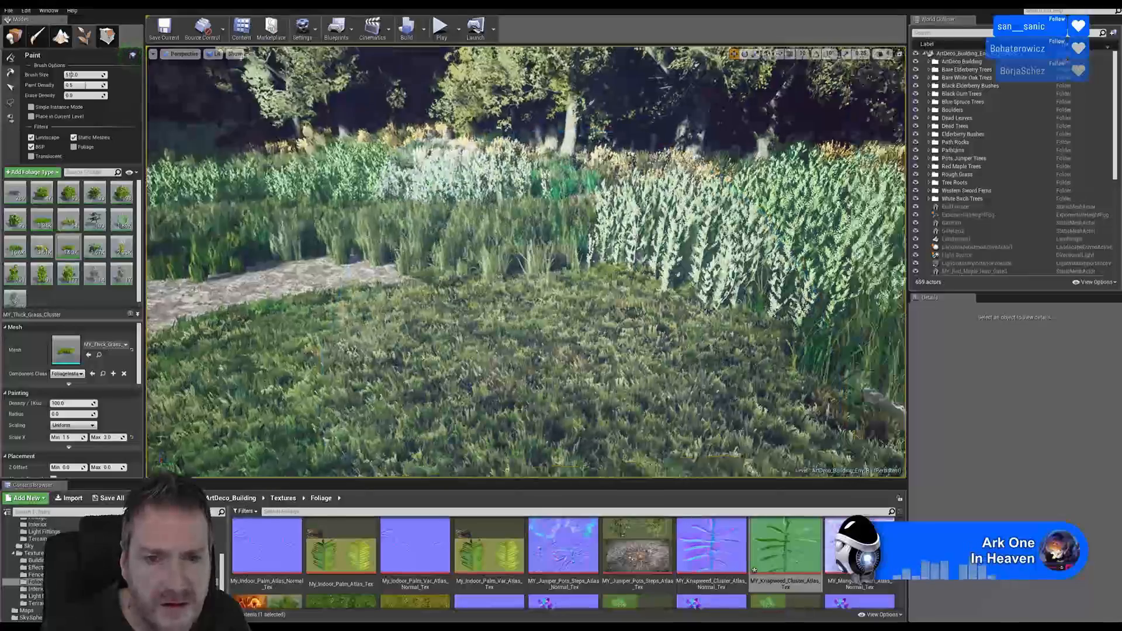
pyautogui.moveTo(544, 316)
pyautogui.mouseDown(button='right')
pyautogui.moveTo(649, 363)
pyautogui.moveTo(564, 356)
pyautogui.moveTo(562, 301)
pyautogui.moveTo(530, 302)
pyautogui.moveTo(760, 298)
pyautogui.mouseUp(button='right')
pyautogui.moveTo(470, 208)
pyautogui.mouseDown(button='right')
pyautogui.moveTo(526, 216)
pyautogui.moveTo(476, 219)
pyautogui.moveTo(470, 209)
pyautogui.mouseUp(button='right')
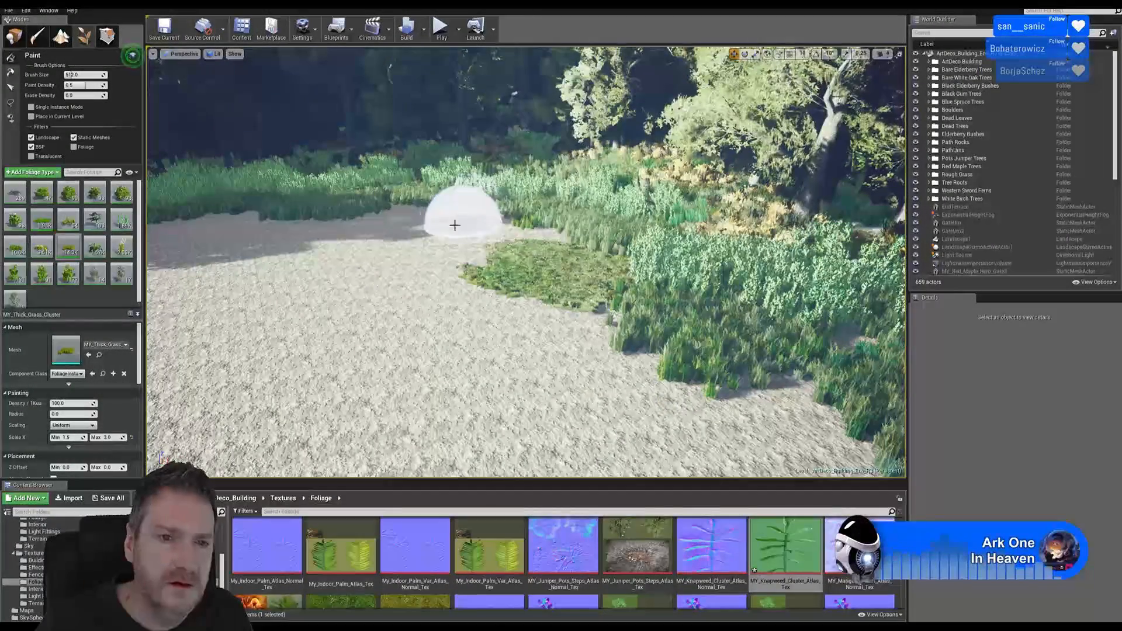
# Widen the thick grass patch across the gravel in both directions along the front of the tall vegetation
pyautogui.moveTo(401, 236); pyautogui.dragTo(548, 235)
pyautogui.moveTo(414, 273); pyautogui.dragTo(355, 235)
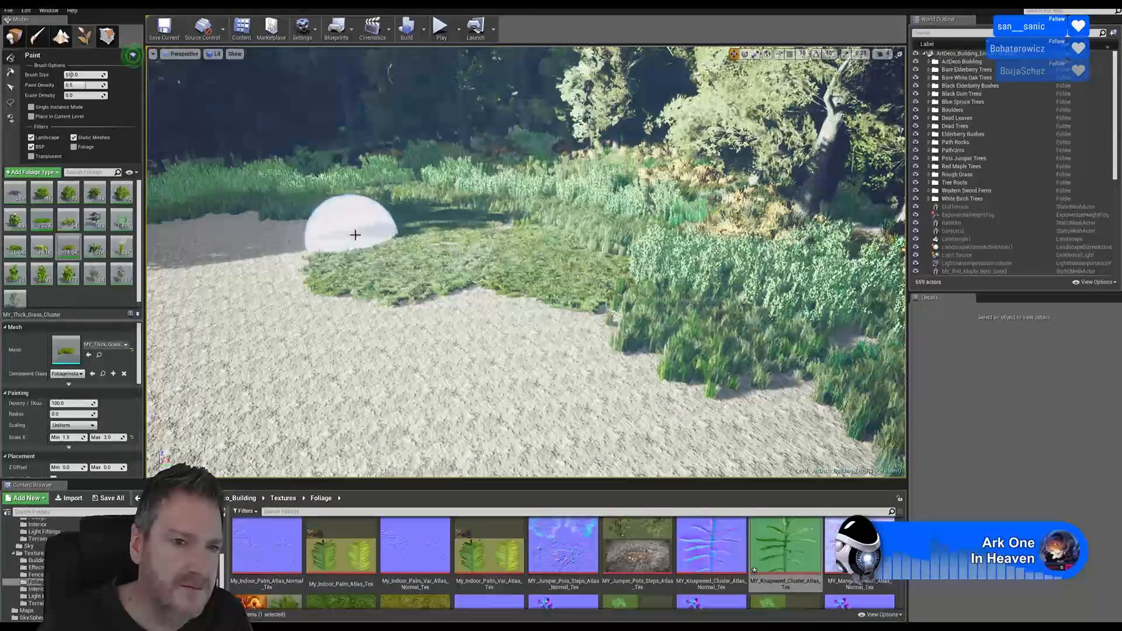
pyautogui.moveTo(243, 218); pyautogui.dragTo(298, 281)
pyautogui.moveTo(559, 317); pyautogui.dragTo(407, 302)
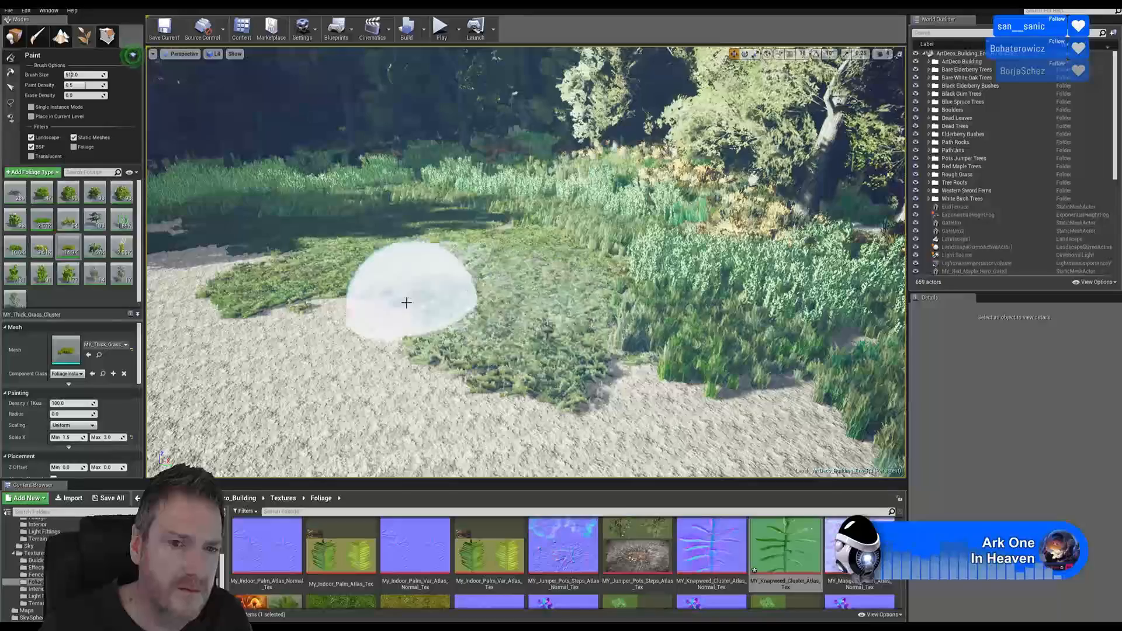
pyautogui.moveTo(599, 372); pyautogui.dragTo(752, 383)
# Continue the thick grass from the sunlit patch along the shaded gravel edge below the knapweed
pyautogui.moveTo(589, 287); pyautogui.dragTo(535, 276, button='right')
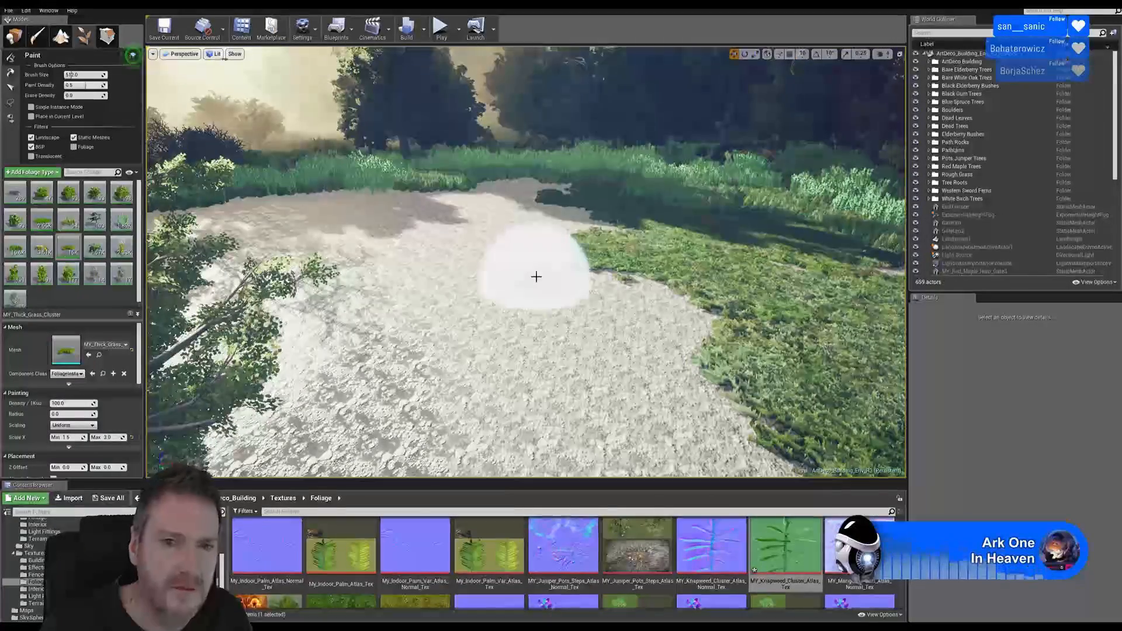
pyautogui.moveTo(570, 217); pyautogui.dragTo(529, 197)
pyautogui.moveTo(659, 252)
pyautogui.mouseDown(button='right')
pyautogui.moveTo(608, 255)
pyautogui.moveTo(659, 252)
pyautogui.mouseUp(button='right')
pyautogui.moveTo(669, 177); pyautogui.dragTo(666, 149)
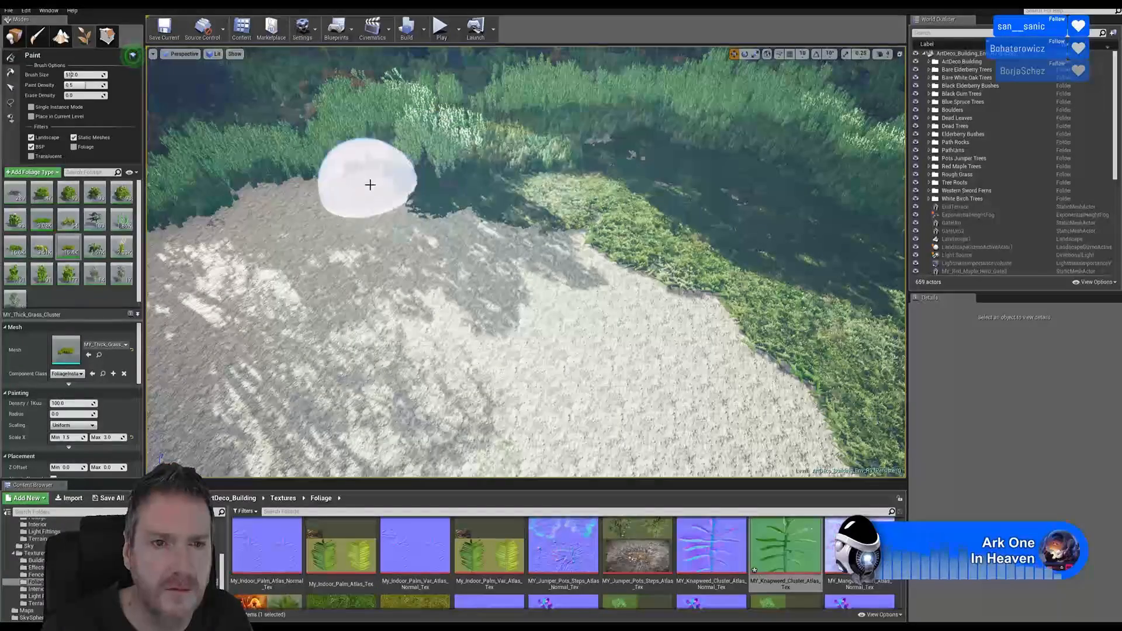
pyautogui.moveTo(521, 251); pyautogui.dragTo(449, 243)
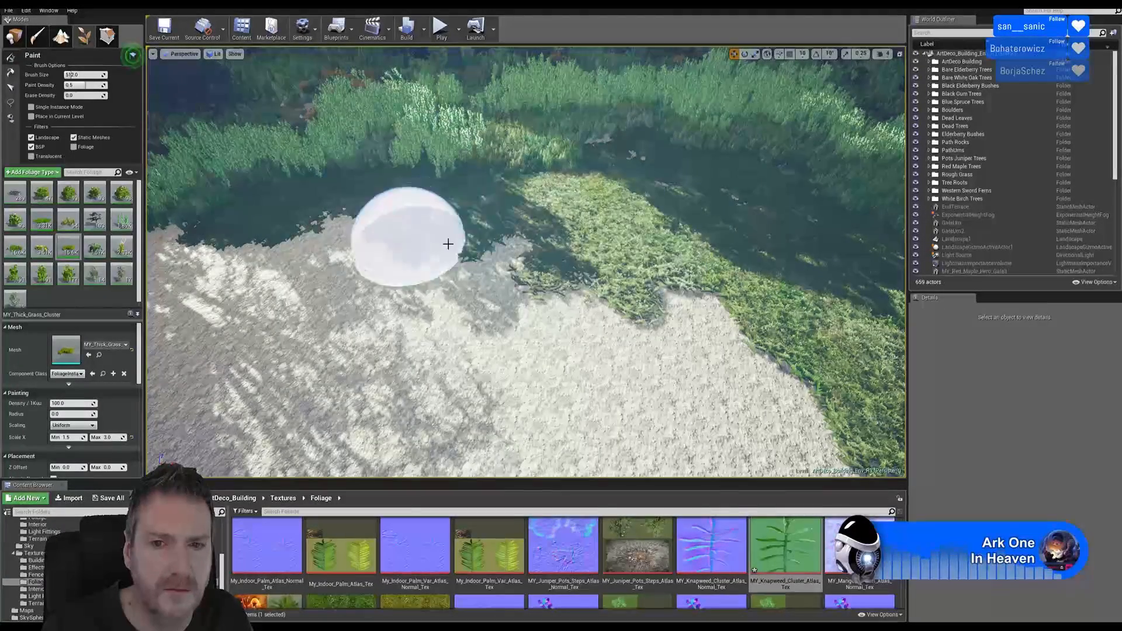
# Look over the thick grass coverage from the knapweed edge around to the building
pyautogui.moveTo(552, 225); pyautogui.dragTo(649, 184, button='right')
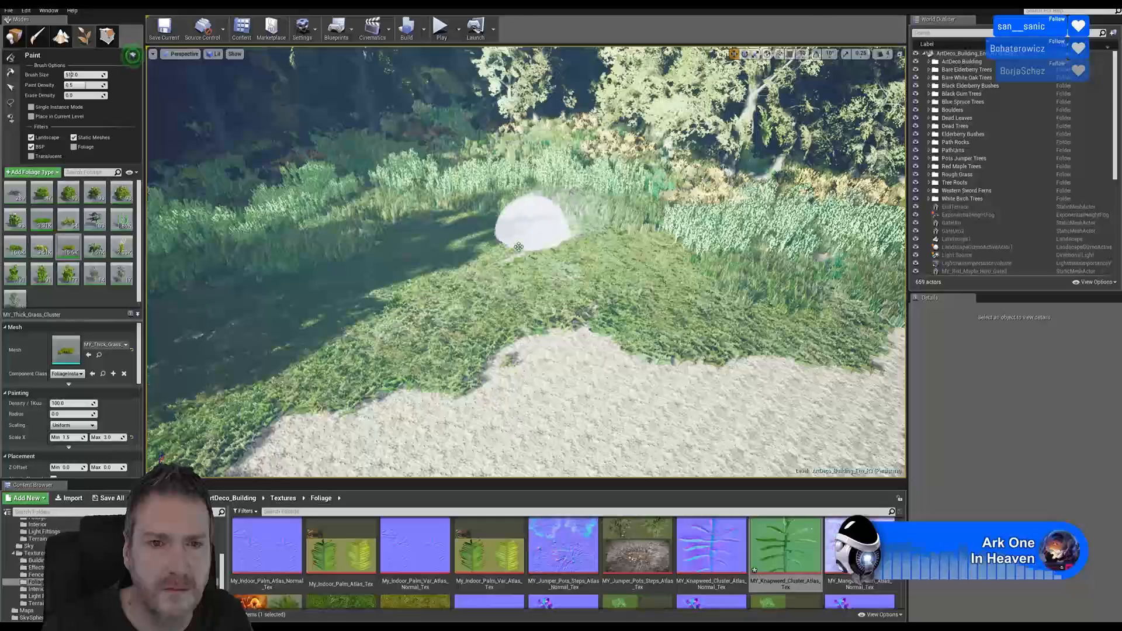
pyautogui.moveTo(526, 263); pyautogui.dragTo(368, 226, button='right')
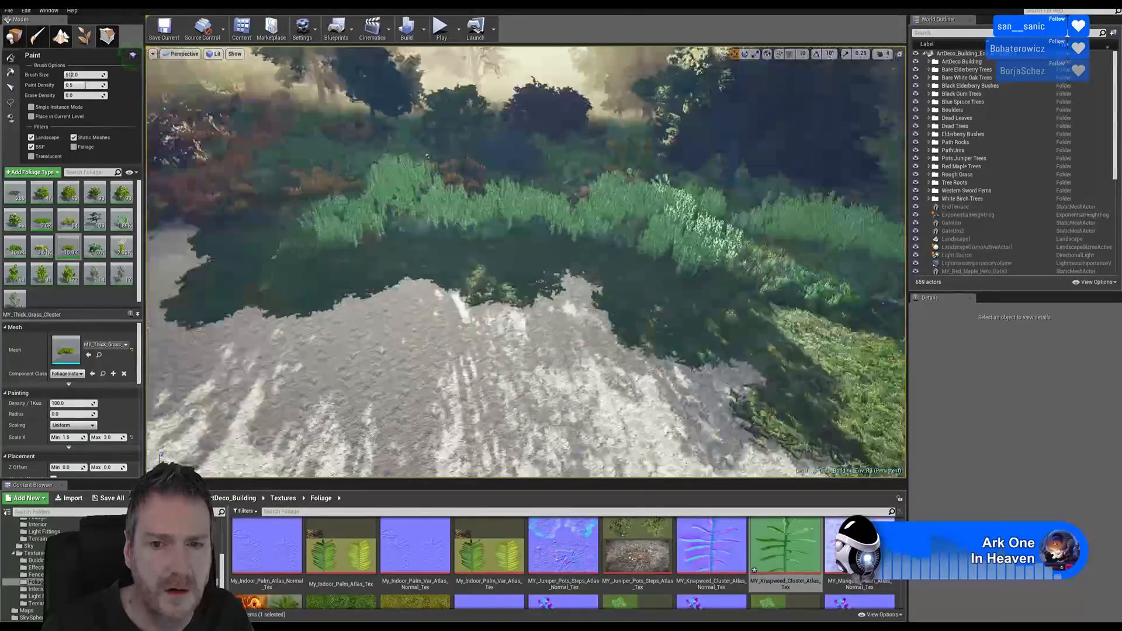
pyautogui.moveTo(527, 263); pyautogui.dragTo(576, 237, button='right')
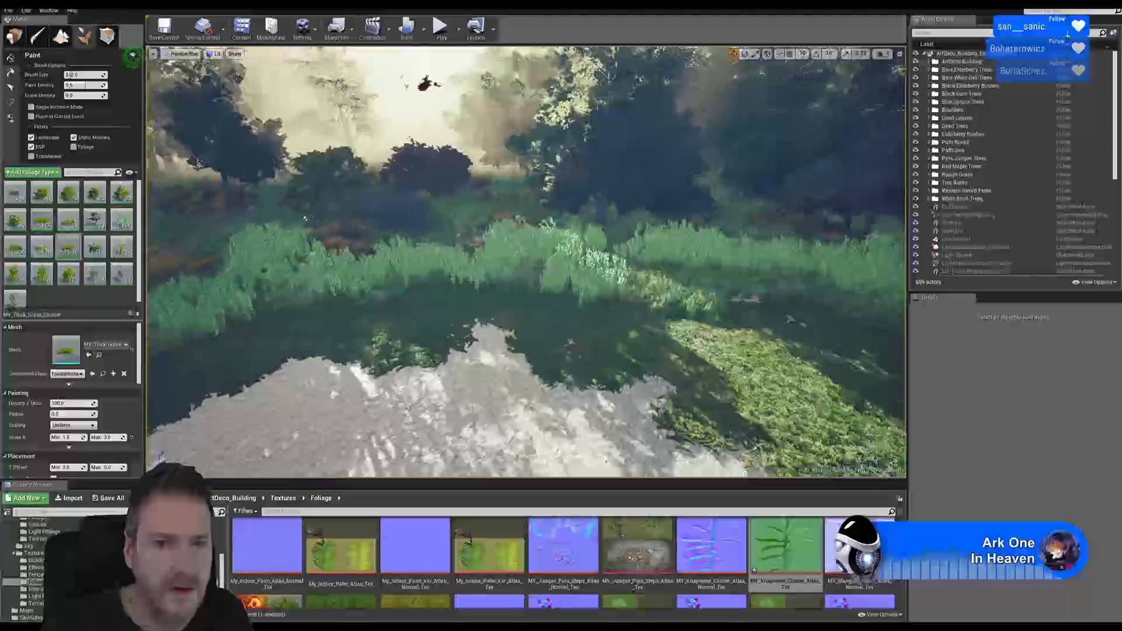
pyautogui.moveTo(526, 263); pyautogui.dragTo(459, 282, button='right')
pyautogui.moveTo(526, 263)
pyautogui.mouseDown(button='right')
pyautogui.moveTo(672, 275)
pyautogui.moveTo(626, 267)
pyautogui.mouseUp(button='right')
pyautogui.moveTo(453, 179); pyautogui.dragTo(526, 175, button='right')
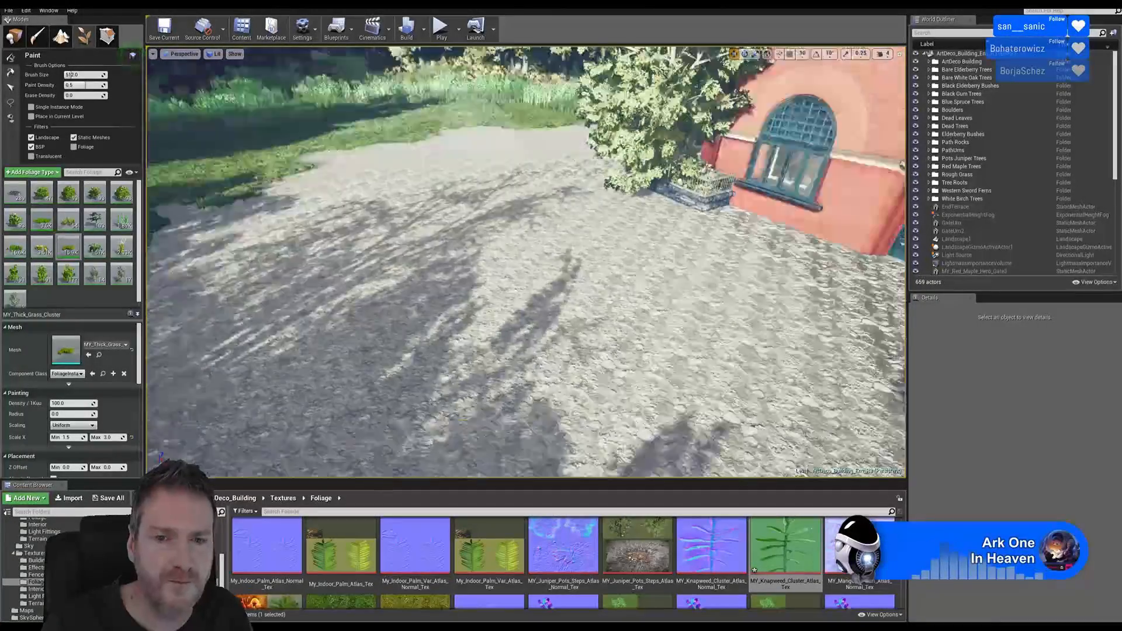
pyautogui.moveTo(526, 263); pyautogui.dragTo(751, 215, button='right')
pyautogui.moveTo(538, 199); pyautogui.dragTo(632, 195, button='right')
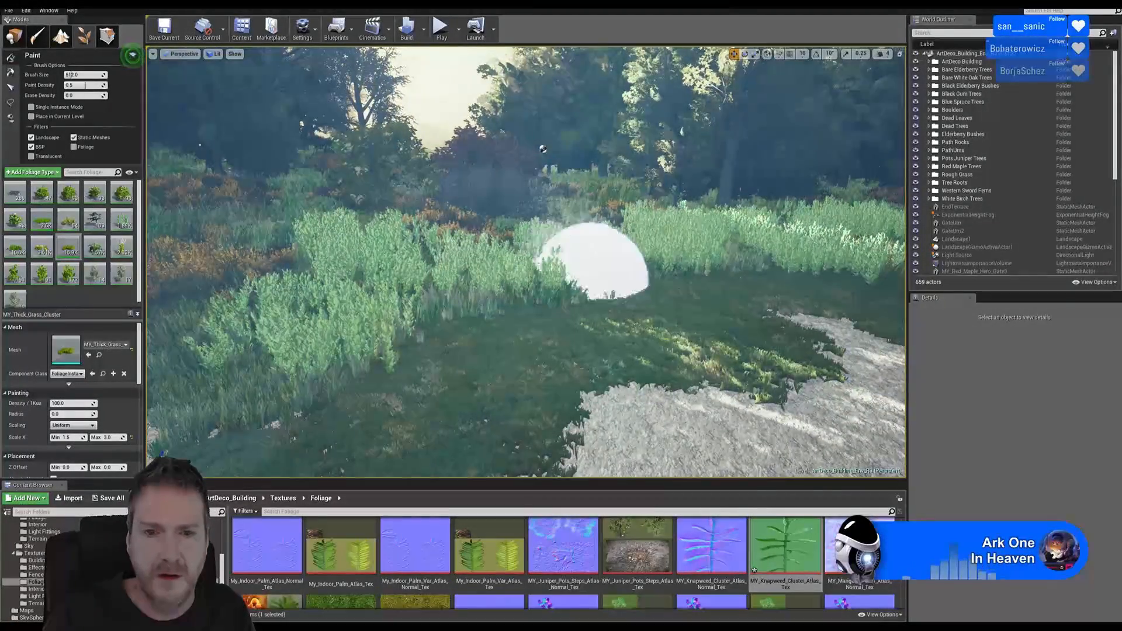
# Paint thick grass over the gravel below the reddish hillside, leaving a gravel path beside the building's fenced bed
pyautogui.moveTo(593, 275)
pyautogui.mouseDown(button='right')
pyautogui.moveTo(754, 286)
pyautogui.moveTo(730, 281)
pyautogui.moveTo(777, 278)
pyautogui.mouseUp(button='right')
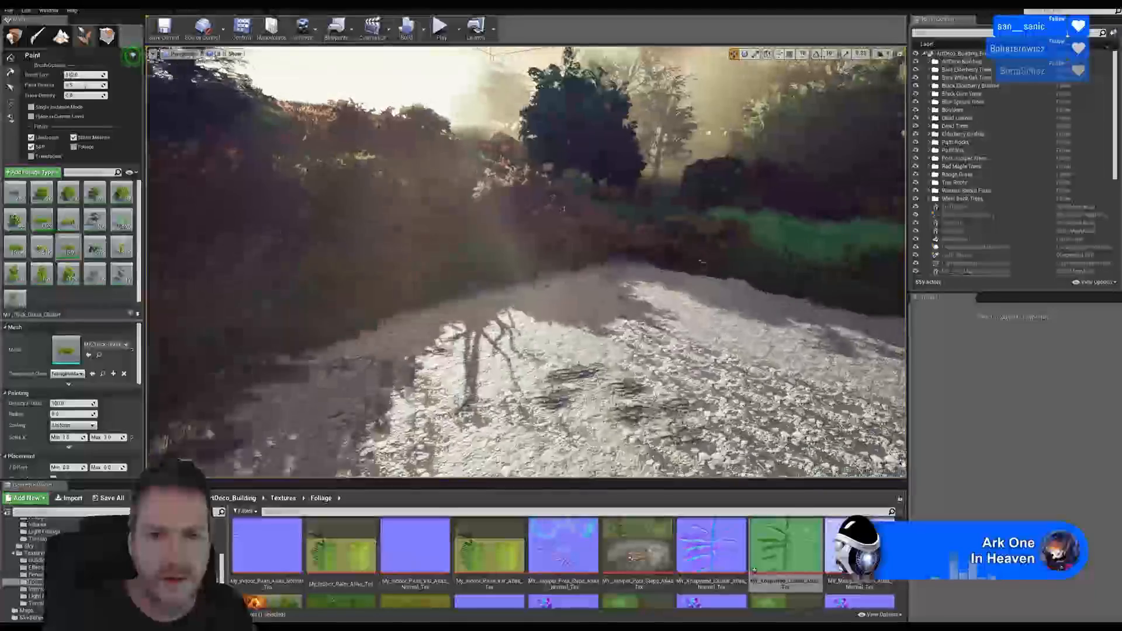
pyautogui.moveTo(584, 222); pyautogui.dragTo(543, 241, button='right')
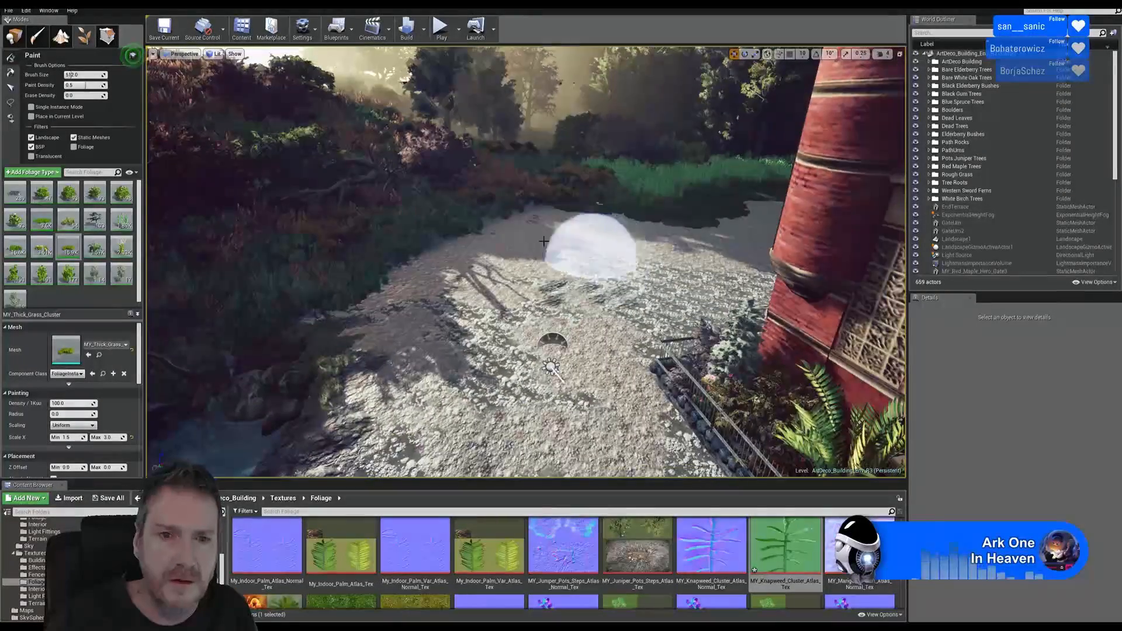
pyautogui.moveTo(605, 226); pyautogui.dragTo(528, 217)
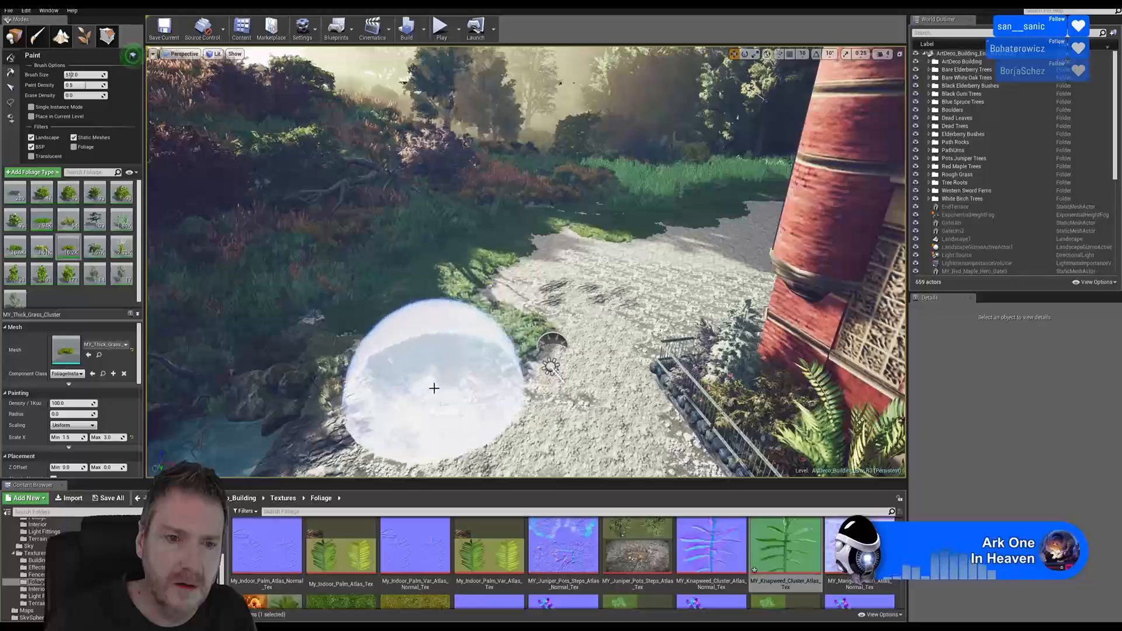
pyautogui.moveTo(639, 315); pyautogui.dragTo(544, 297)
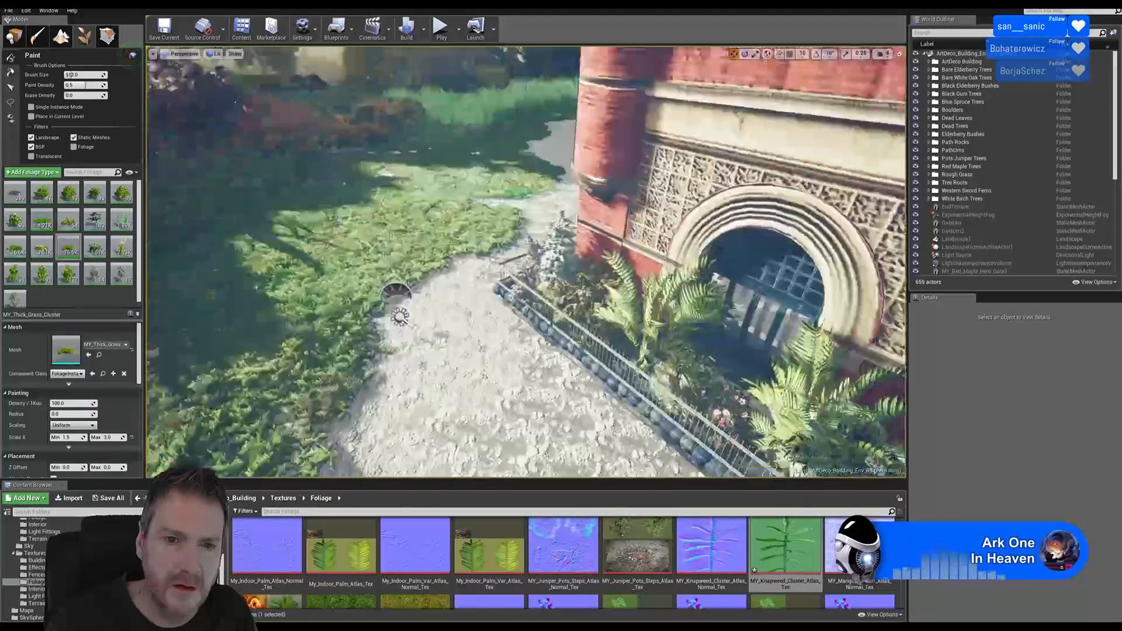
pyautogui.moveTo(526, 292); pyautogui.dragTo(520, 278, button='right')
pyautogui.moveTo(515, 175); pyautogui.dragTo(590, 176, button='right')
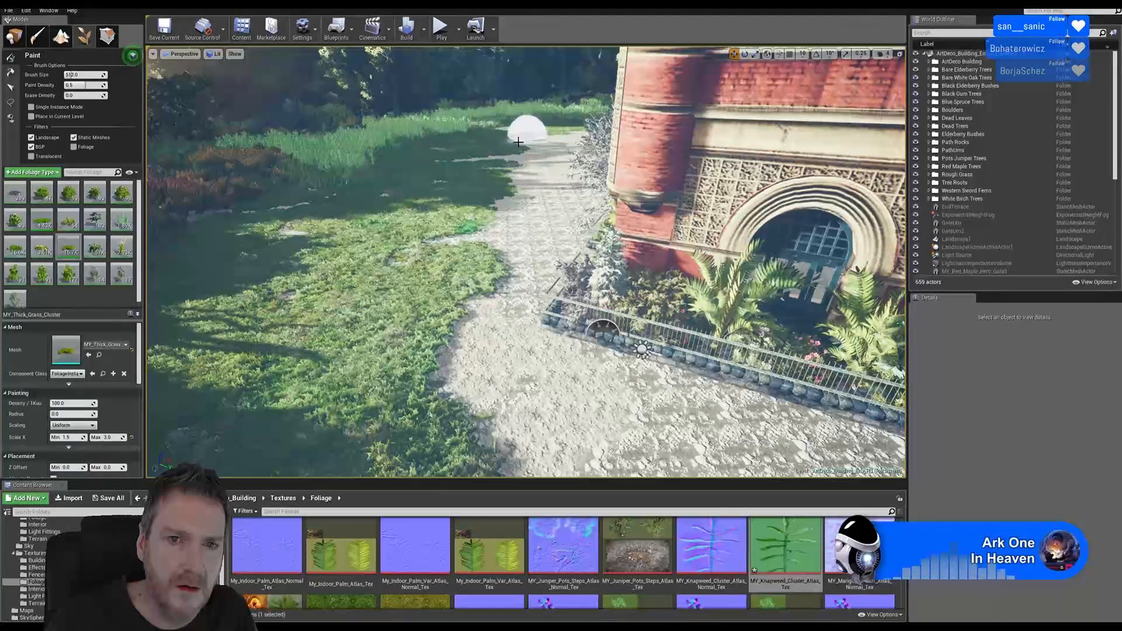
# Extend the thick grass along the edge of the gravel path opposite the building's doors and fenced beds
pyautogui.moveTo(500, 183)
pyautogui.mouseDown(button='right')
pyautogui.moveTo(369, 219)
pyautogui.moveTo(357, 210)
pyautogui.moveTo(377, 198)
pyautogui.mouseUp(button='right')
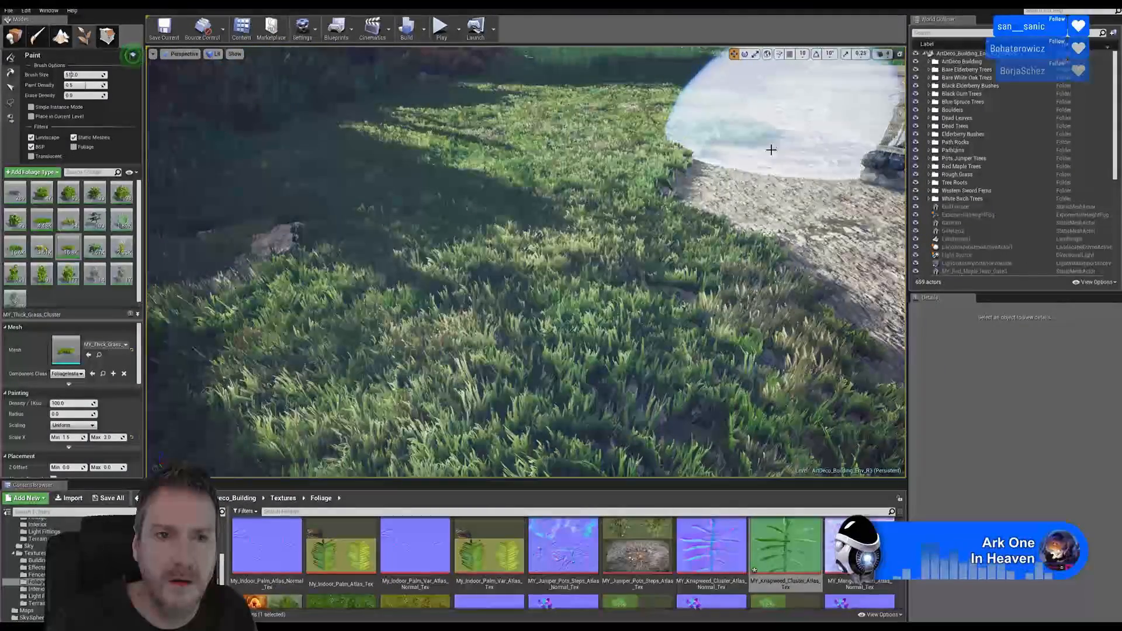
pyautogui.moveTo(771, 150)
pyautogui.mouseDown(button='right')
pyautogui.moveTo(763, 126)
pyautogui.moveTo(816, 122)
pyautogui.mouseUp(button='right')
pyautogui.press('w')
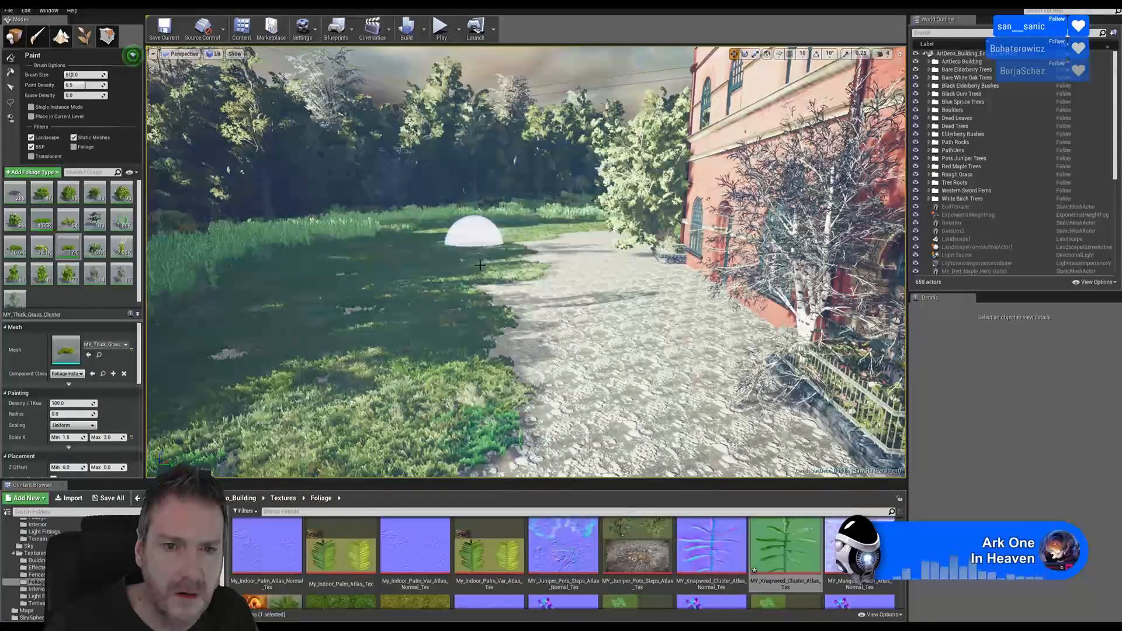
pyautogui.moveTo(501, 281)
pyautogui.mouseDown(button='right')
pyautogui.moveTo(557, 314)
pyautogui.moveTo(539, 313)
pyautogui.mouseUp(button='right')
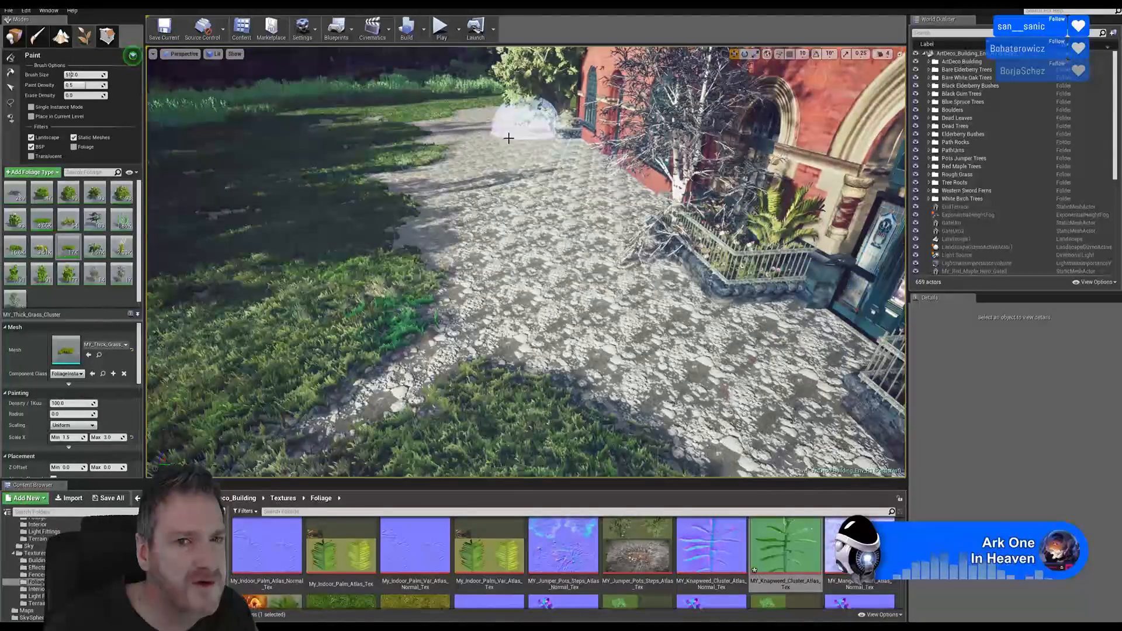
pyautogui.moveTo(516, 216)
pyautogui.mouseDown(button='right')
pyautogui.moveTo(517, 155)
pyautogui.moveTo(497, 149)
pyautogui.moveTo(540, 147)
pyautogui.mouseUp(button='right')
pyautogui.press('w')
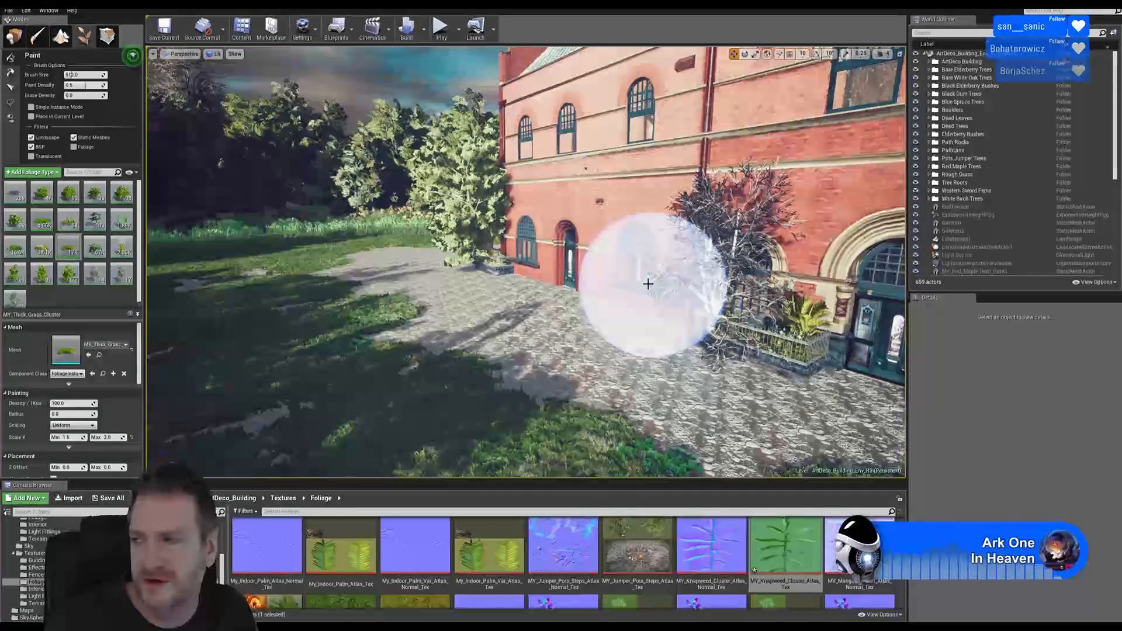
# Paint thick grass over the shaded gravel around the knapweed patches, opposite the building's arched windows
pyautogui.moveTo(627, 295); pyautogui.dragTo(93, 295, button='right')
pyautogui.moveTo(526, 263)
pyautogui.mouseDown(button='right')
pyautogui.moveTo(467, 257)
pyautogui.moveTo(502, 281)
pyautogui.moveTo(616, 305)
pyautogui.mouseUp(button='right')
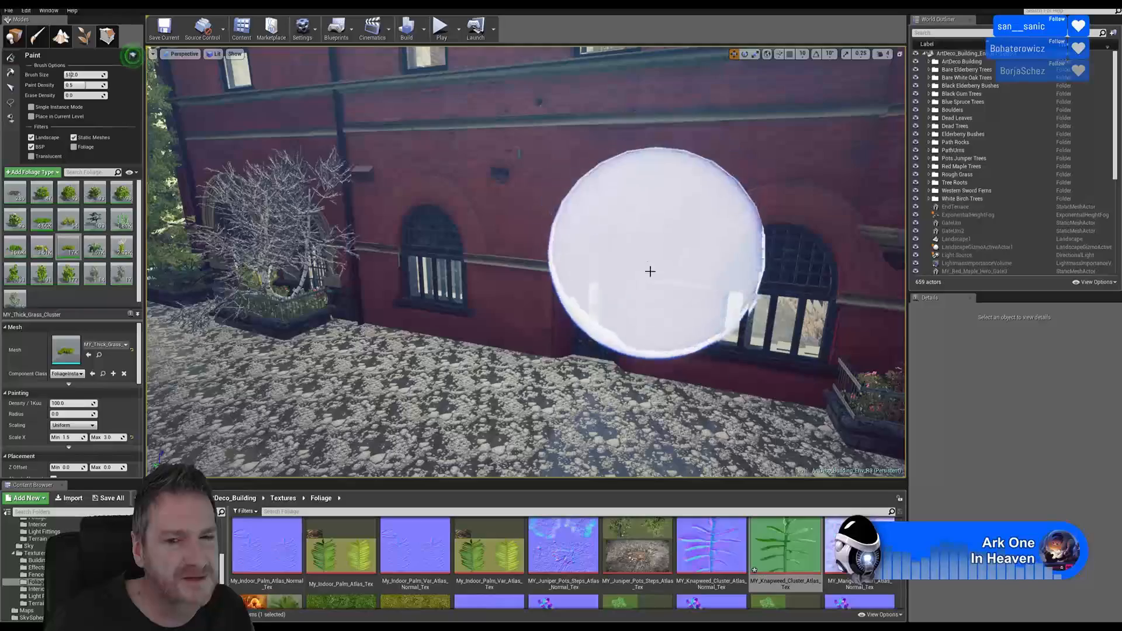
pyautogui.moveTo(639, 206)
pyautogui.mouseDown(button='right')
pyautogui.moveTo(885, 240)
pyautogui.moveTo(613, 187)
pyautogui.mouseUp(button='right')
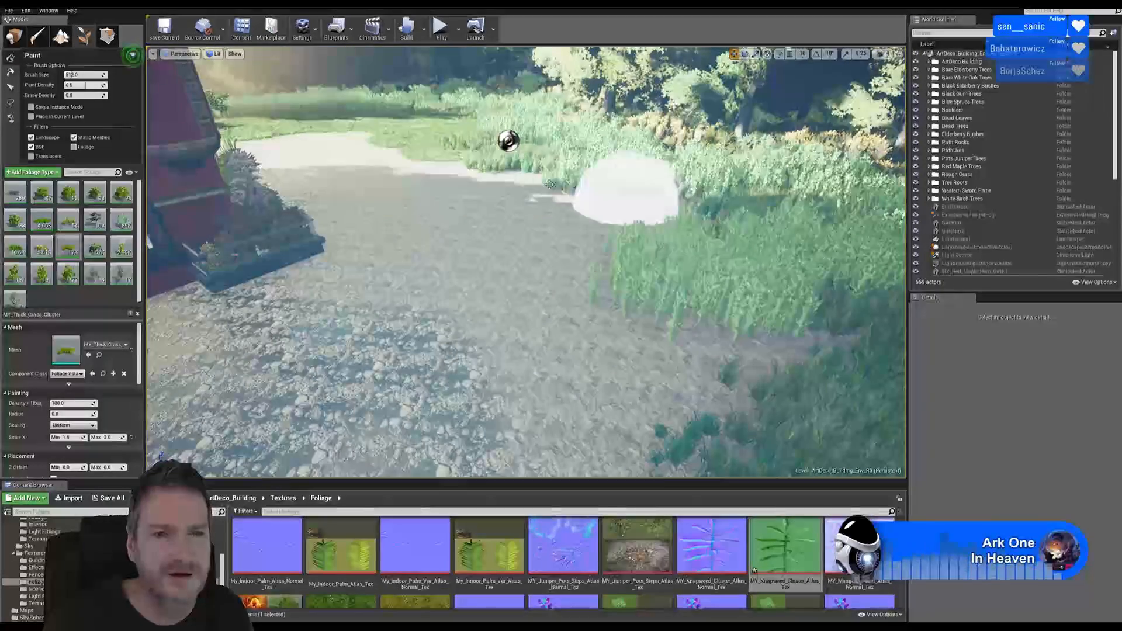
pyautogui.moveTo(457, 166)
pyautogui.mouseDown()
pyautogui.moveTo(682, 183)
pyautogui.moveTo(601, 226)
pyautogui.moveTo(682, 304)
pyautogui.moveTo(789, 333)
pyautogui.moveTo(559, 385)
pyautogui.mouseUp()
pyautogui.moveTo(523, 301)
pyautogui.mouseDown(button='right')
pyautogui.moveTo(526, 339)
pyautogui.moveTo(479, 304)
pyautogui.moveTo(491, 309)
pyautogui.moveTo(456, 304)
pyautogui.moveTo(485, 310)
pyautogui.mouseUp(button='right')
pyautogui.press('s')
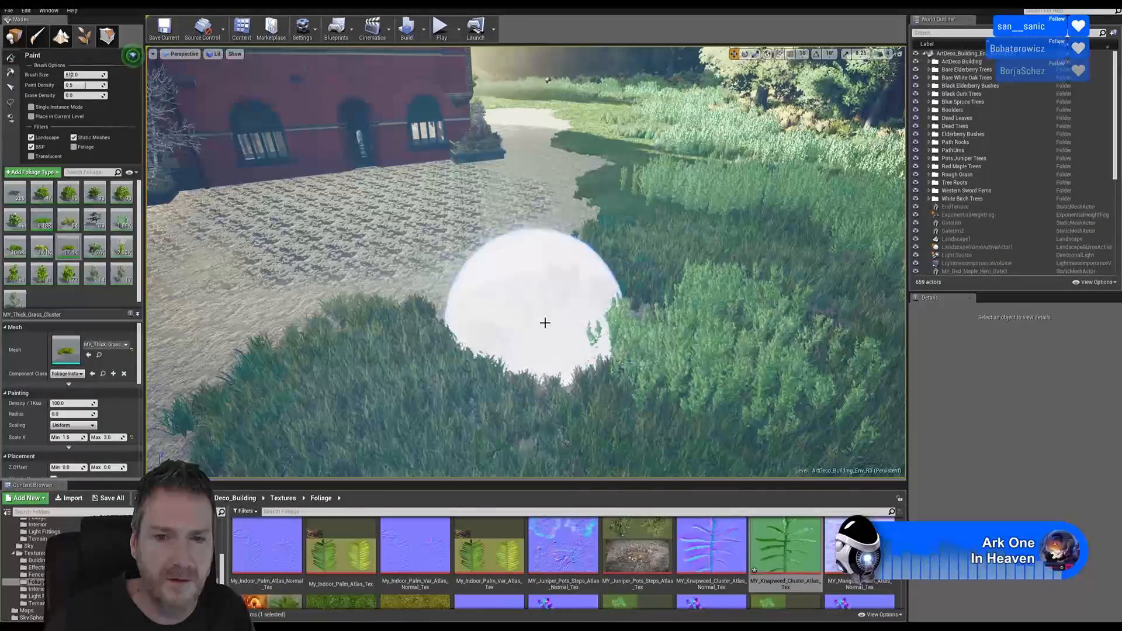
pyautogui.moveTo(349, 310); pyautogui.dragTo(433, 290)
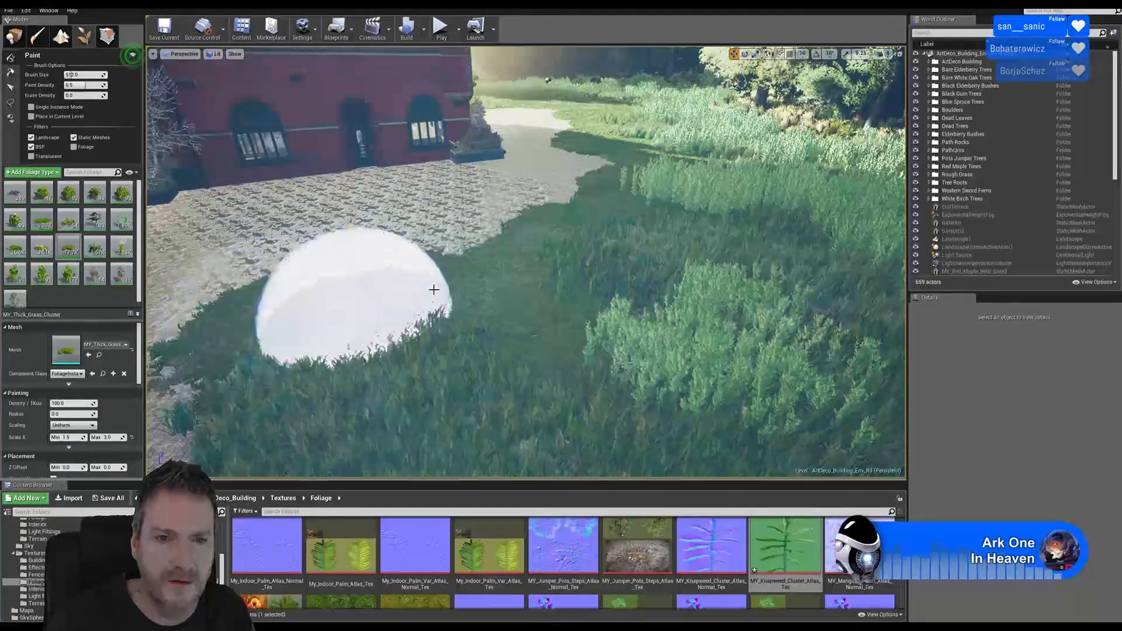
# Extend the thick grass along the gravel edge facing the building's doors, from the shaded side into the sunlit gravel
pyautogui.press('a')
pyautogui.moveTo(571, 250); pyautogui.dragTo(469, 274, button='right')
pyautogui.moveTo(469, 274); pyautogui.dragTo(444, 245)
pyautogui.moveTo(282, 260); pyautogui.dragTo(319, 222)
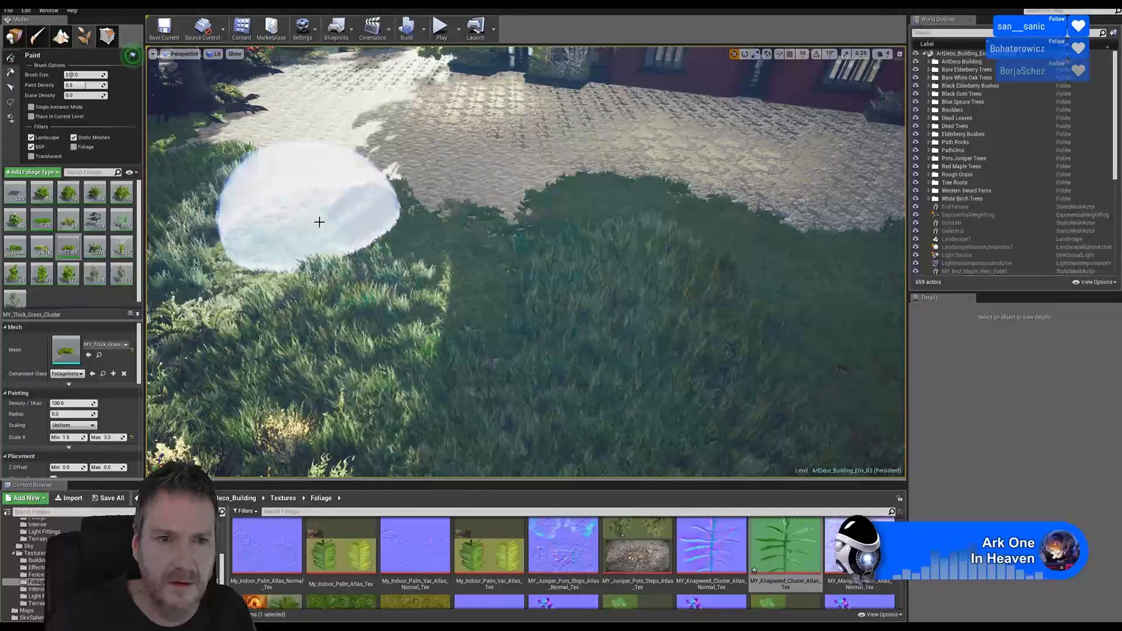
pyautogui.moveTo(347, 181); pyautogui.dragTo(511, 189)
pyautogui.moveTo(510, 188)
pyautogui.mouseDown(button='right')
pyautogui.moveTo(620, 181)
pyautogui.moveTo(526, 202)
pyautogui.moveTo(520, 188)
pyautogui.moveTo(480, 190)
pyautogui.moveTo(579, 188)
pyautogui.mouseUp(button='right')
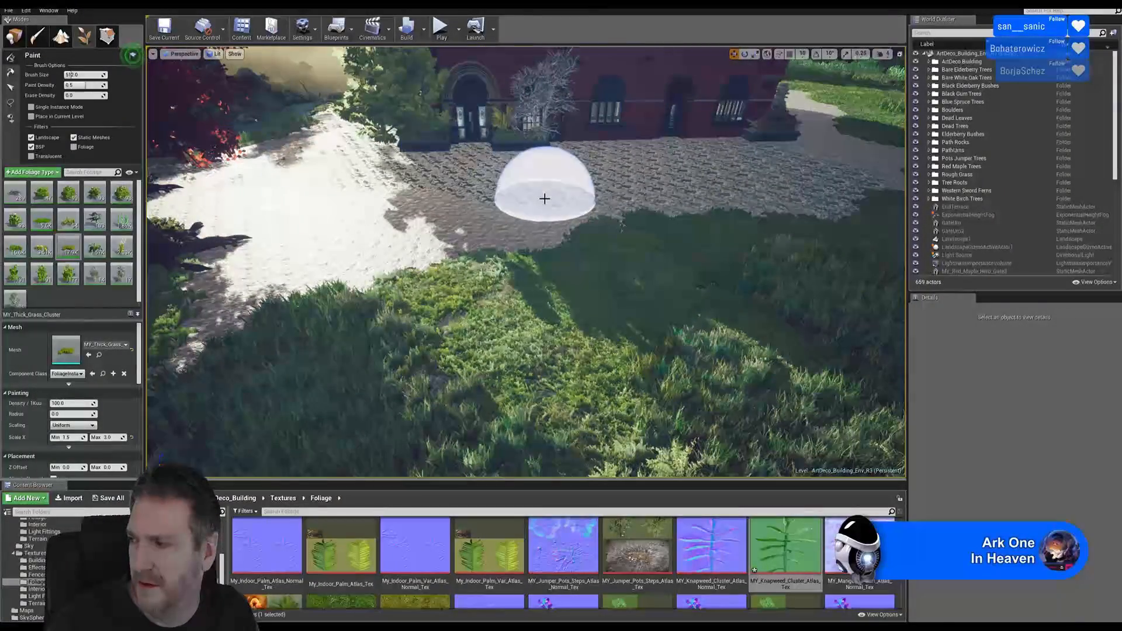
pyautogui.moveTo(317, 249); pyautogui.dragTo(458, 248)
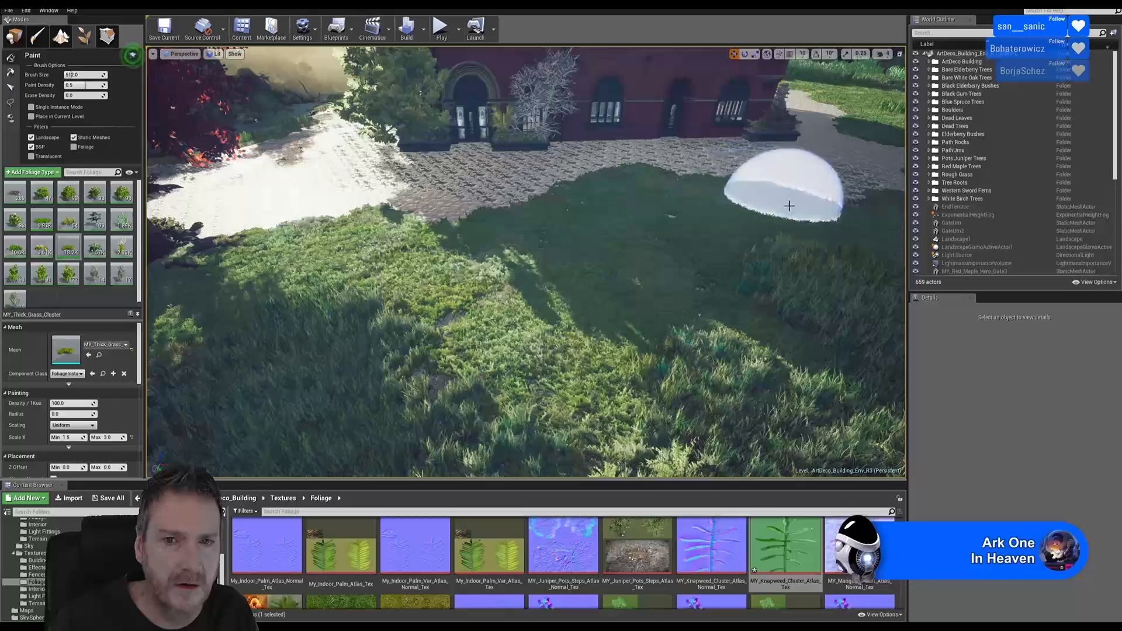
# Delete the bright grass clump sticking out beside the base of the large tree at the lawn's edge
pyautogui.moveTo(432, 215)
pyautogui.mouseDown(button='right')
pyautogui.moveTo(550, 205)
pyautogui.moveTo(328, 215)
pyautogui.moveTo(462, 234)
pyautogui.moveTo(430, 172)
pyautogui.mouseUp(button='right')
pyautogui.press('w')
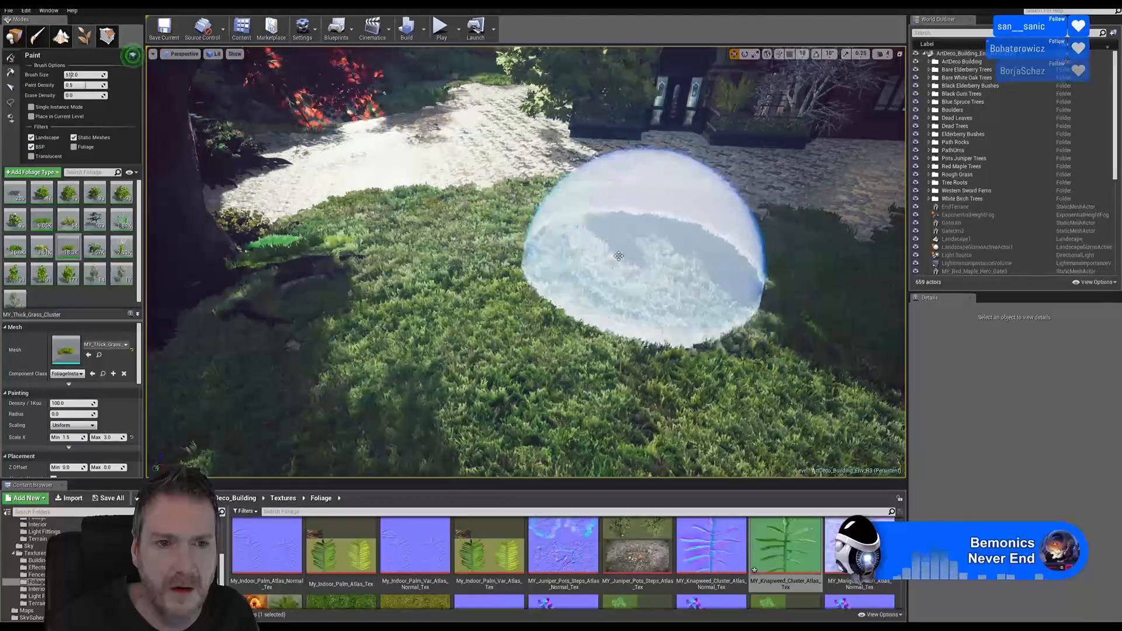
pyautogui.moveTo(637, 240); pyautogui.dragTo(421, 231, button='right')
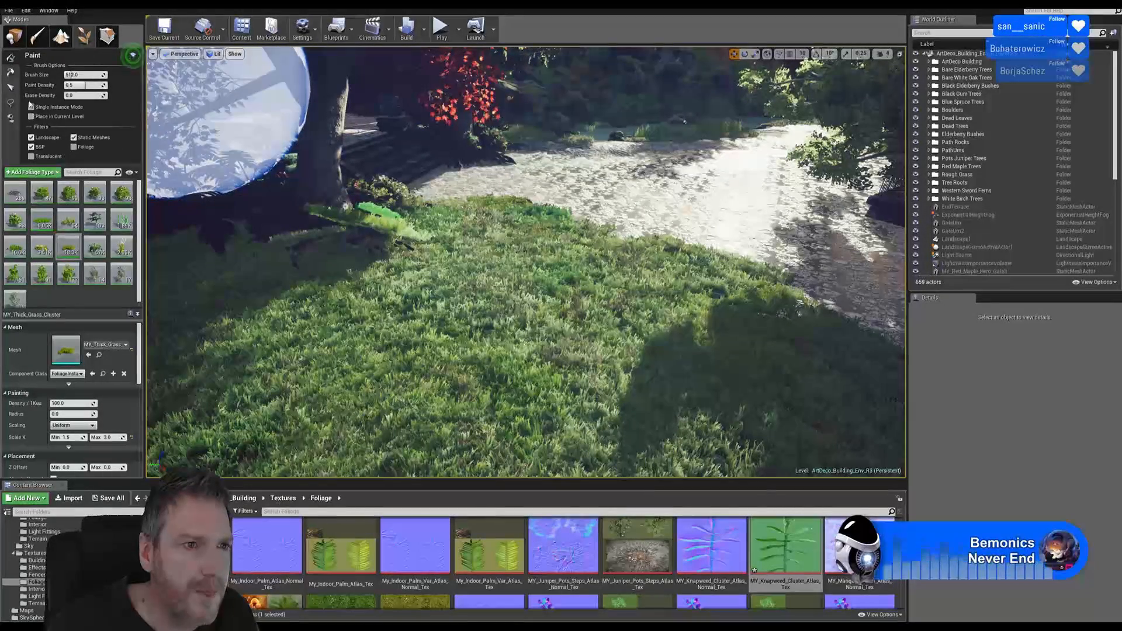
pyautogui.click(9, 87)
pyautogui.click(372, 214)
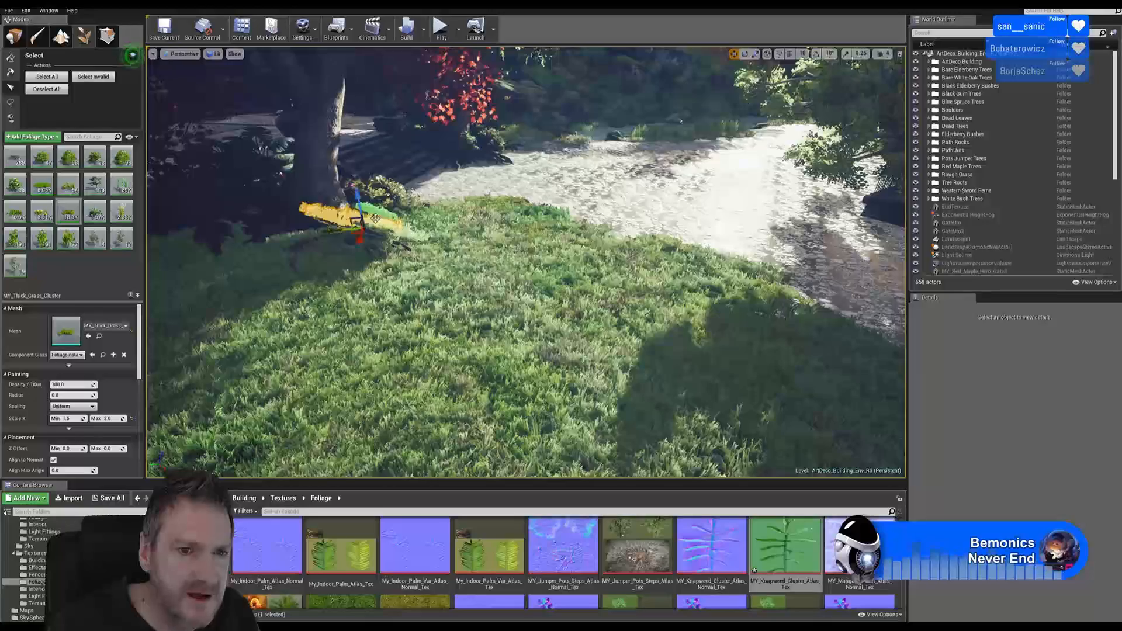
pyautogui.press('Delete')
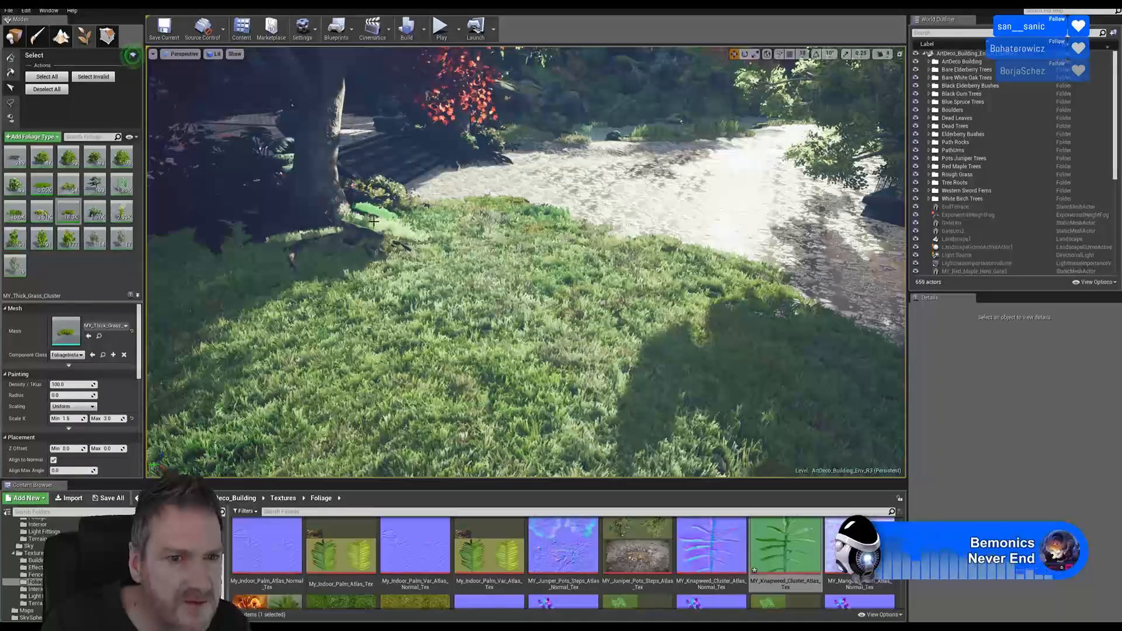
pyautogui.press('Delete')
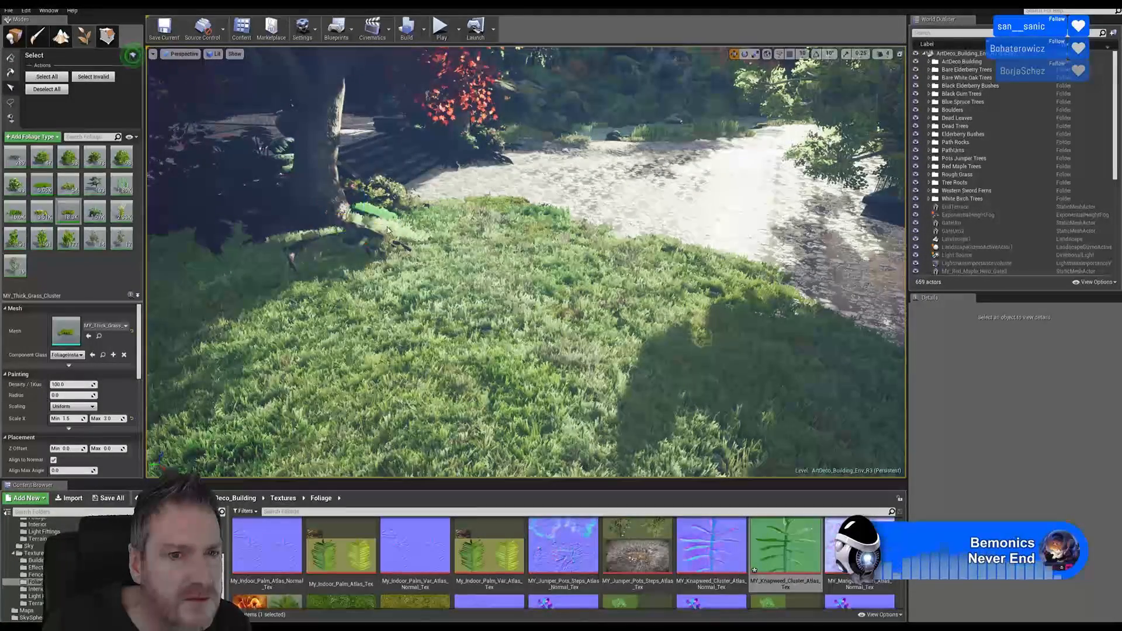
# Delete the grass clusters floating over the large tree's exposed roots
pyautogui.moveTo(378, 226)
pyautogui.mouseDown(button='right')
pyautogui.moveTo(193, 257)
pyautogui.moveTo(152, 246)
pyautogui.mouseUp(button='right')
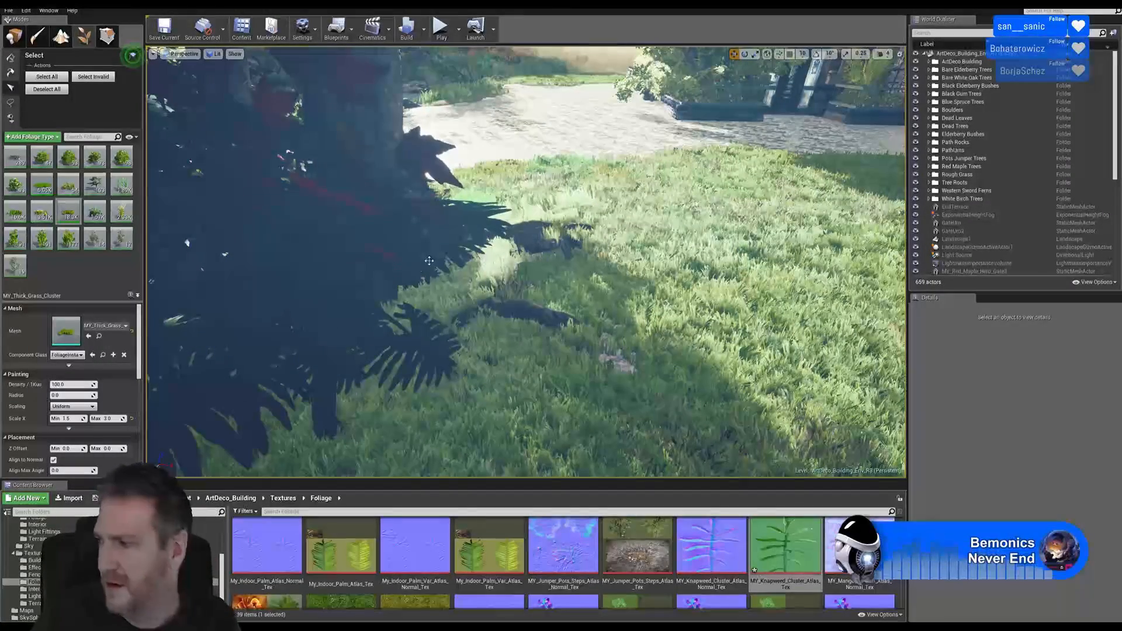
pyautogui.moveTo(429, 272); pyautogui.dragTo(397, 263, button='right')
pyautogui.moveTo(378, 319)
pyautogui.mouseDown(button='right')
pyautogui.moveTo(380, 334)
pyautogui.moveTo(379, 319)
pyautogui.mouseUp(button='right')
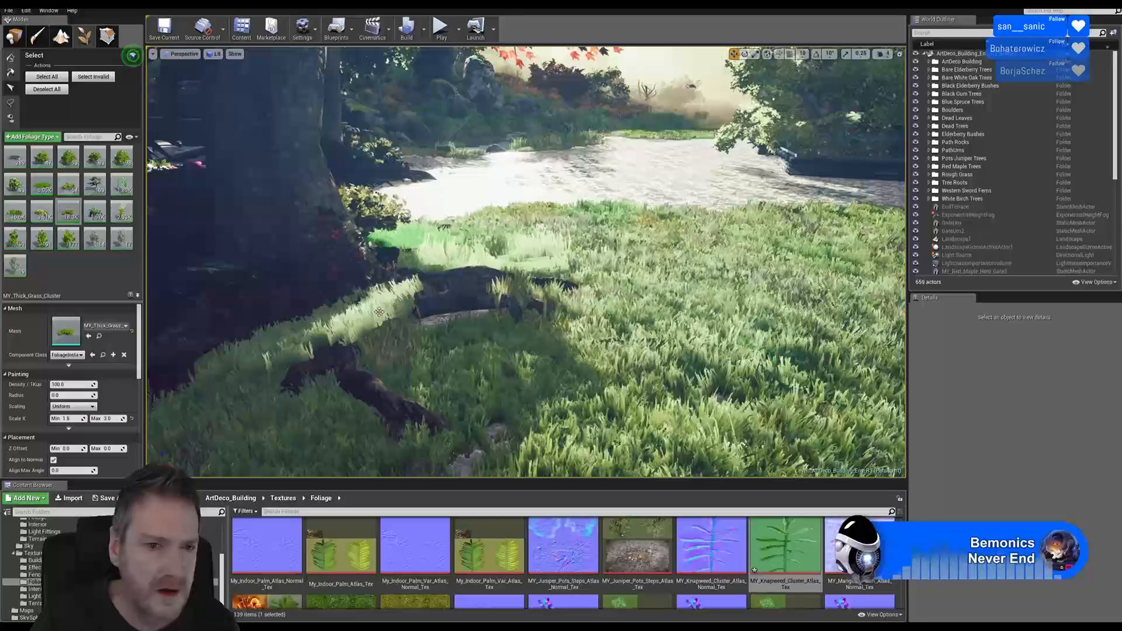
pyautogui.click(374, 295)
pyautogui.press('Delete')
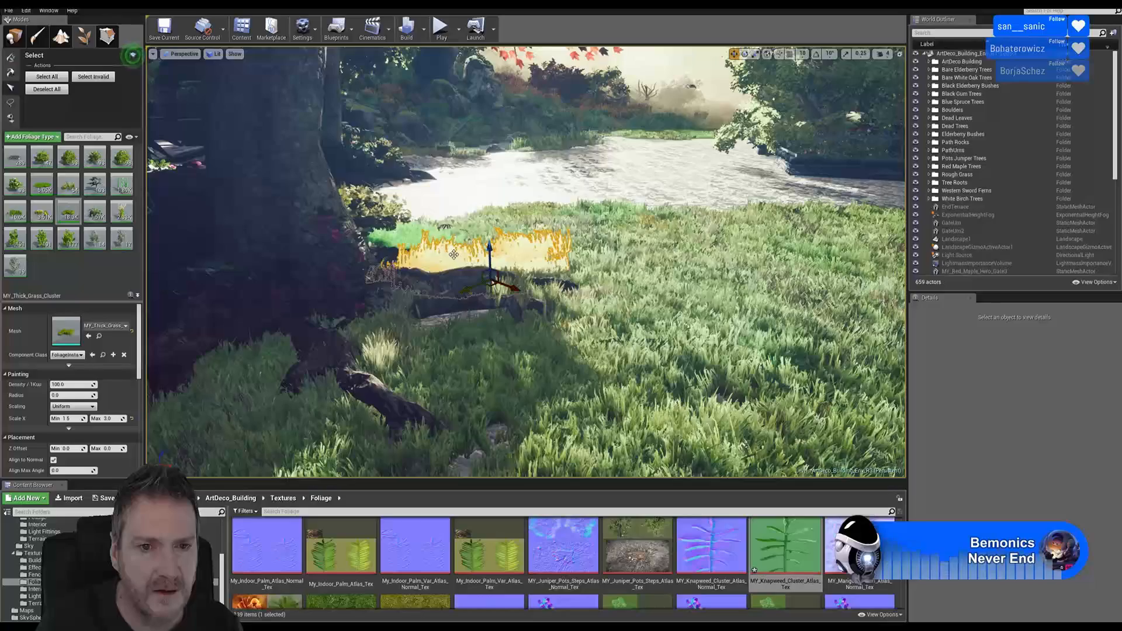
pyautogui.moveTo(460, 260); pyautogui.dragTo(402, 104, button='right')
pyautogui.click(529, 283)
pyautogui.press('Delete')
pyautogui.press('Delete')
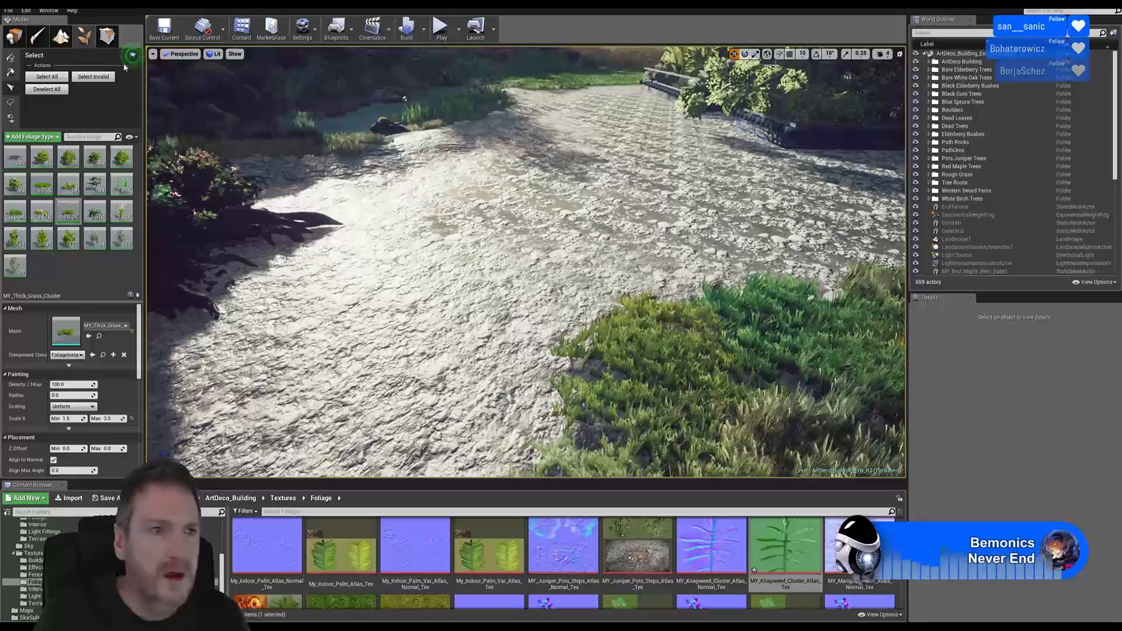
# Paint thick grass over the gravel between the flowering bush and the pond, and undo the last foliage edit
pyautogui.click(38, 40)
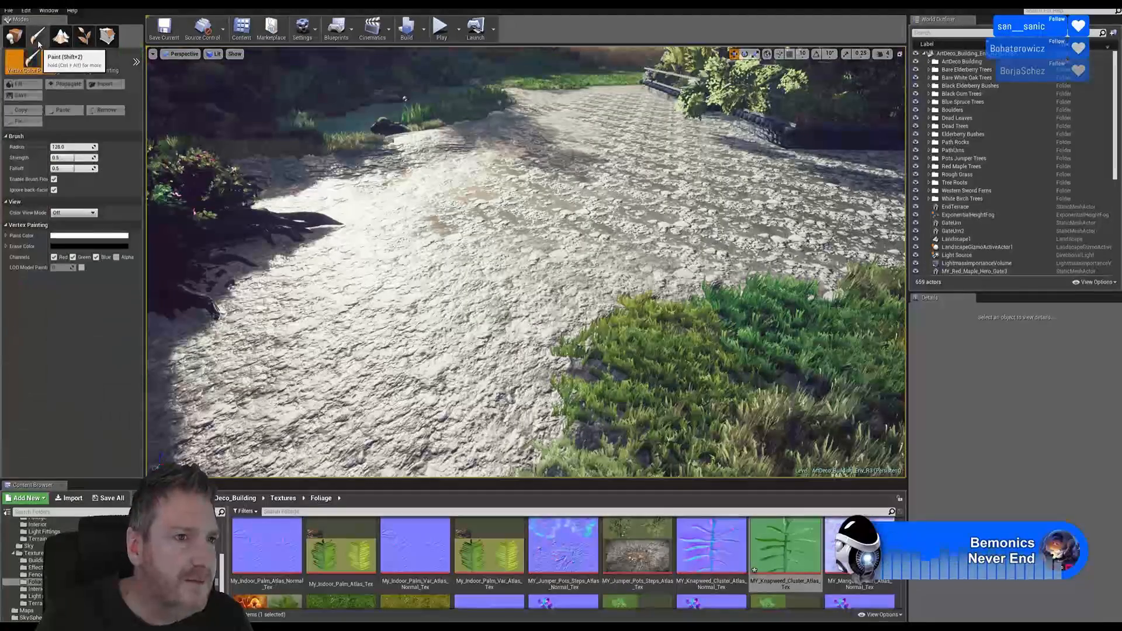
pyautogui.click(83, 36)
pyautogui.click(10, 59)
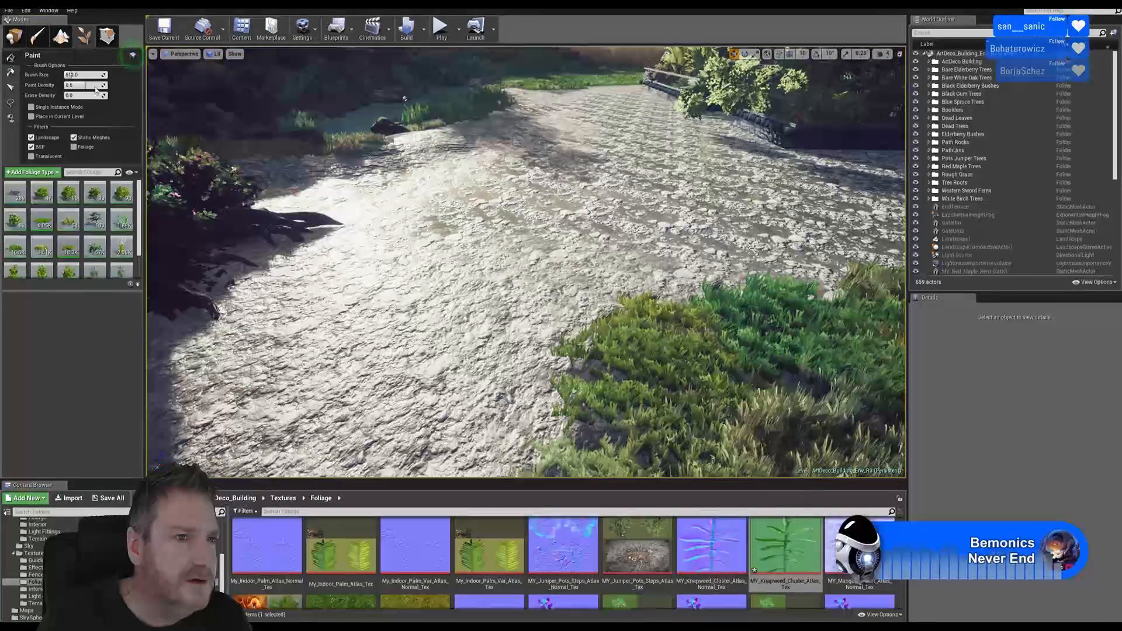
pyautogui.scroll(-5, 442, 259)
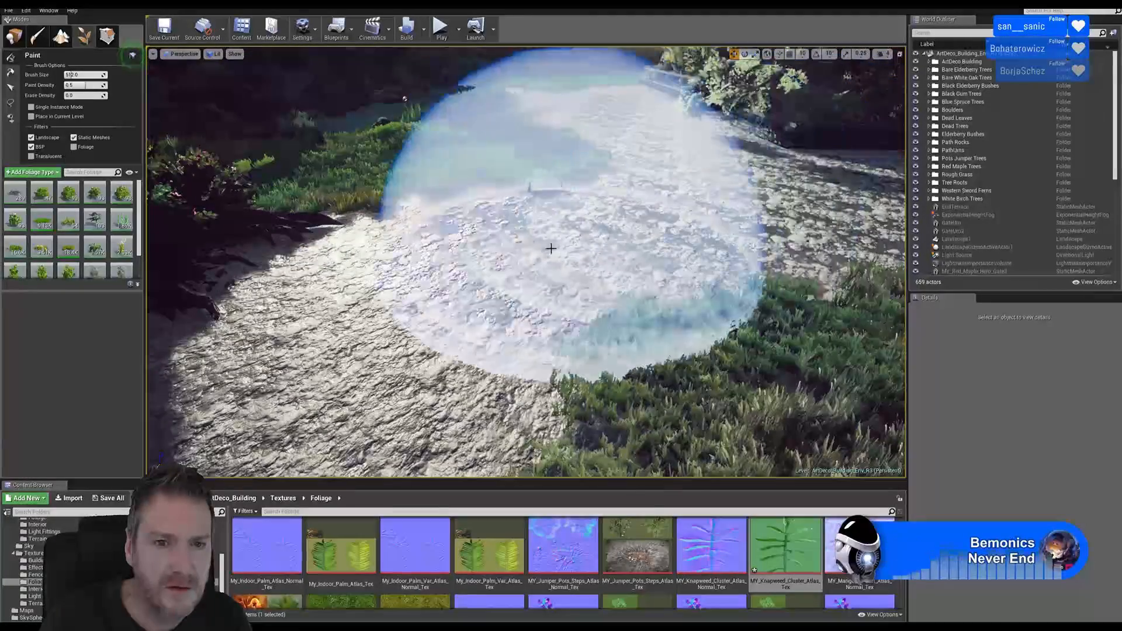
pyautogui.moveTo(509, 234)
pyautogui.mouseDown(button='right')
pyautogui.moveTo(292, 231)
pyautogui.moveTo(497, 263)
pyautogui.mouseUp(button='right')
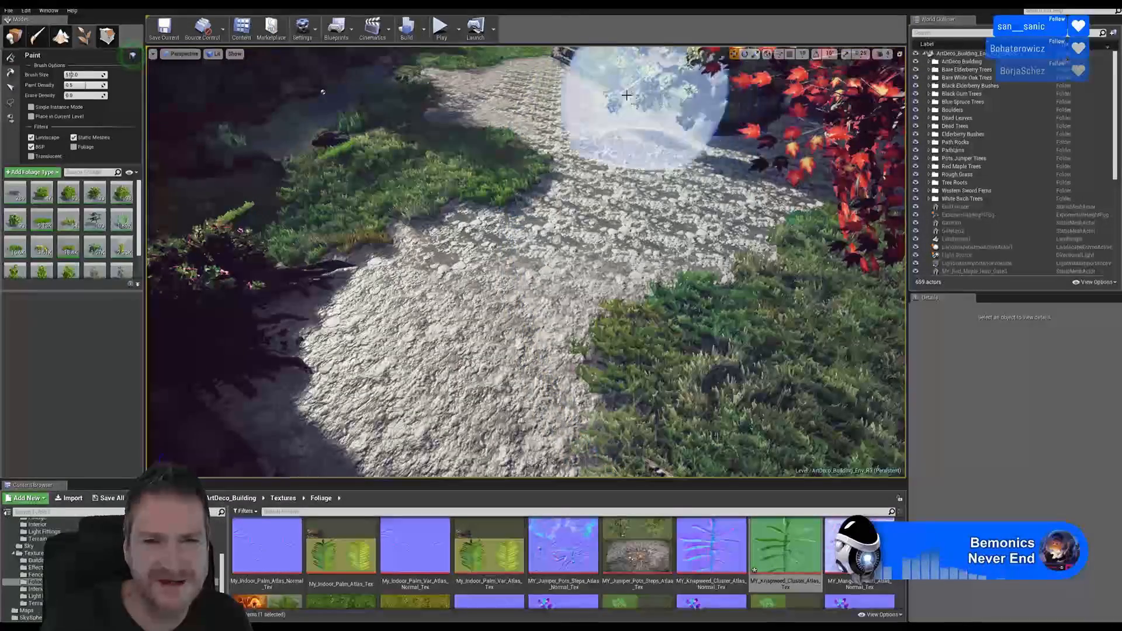
pyautogui.moveTo(649, 114)
pyautogui.mouseDown(button='right')
pyautogui.moveTo(784, 108)
pyautogui.moveTo(678, 88)
pyautogui.moveTo(567, 97)
pyautogui.moveTo(554, 108)
pyautogui.mouseUp(button='right')
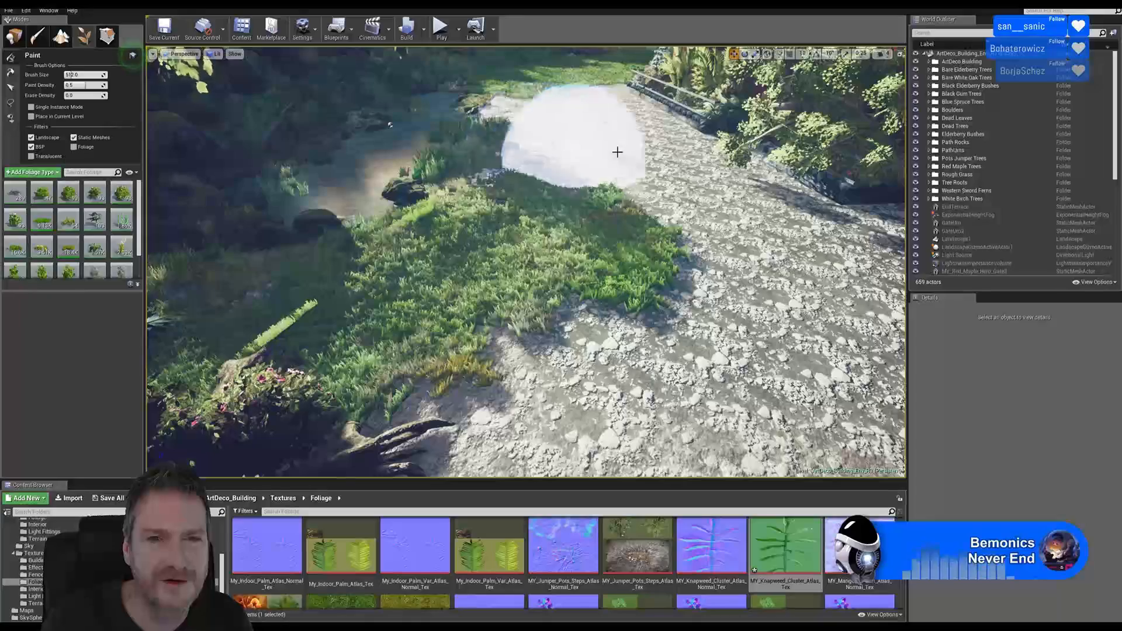
pyautogui.click(26, 11)
pyautogui.click(47, 27)
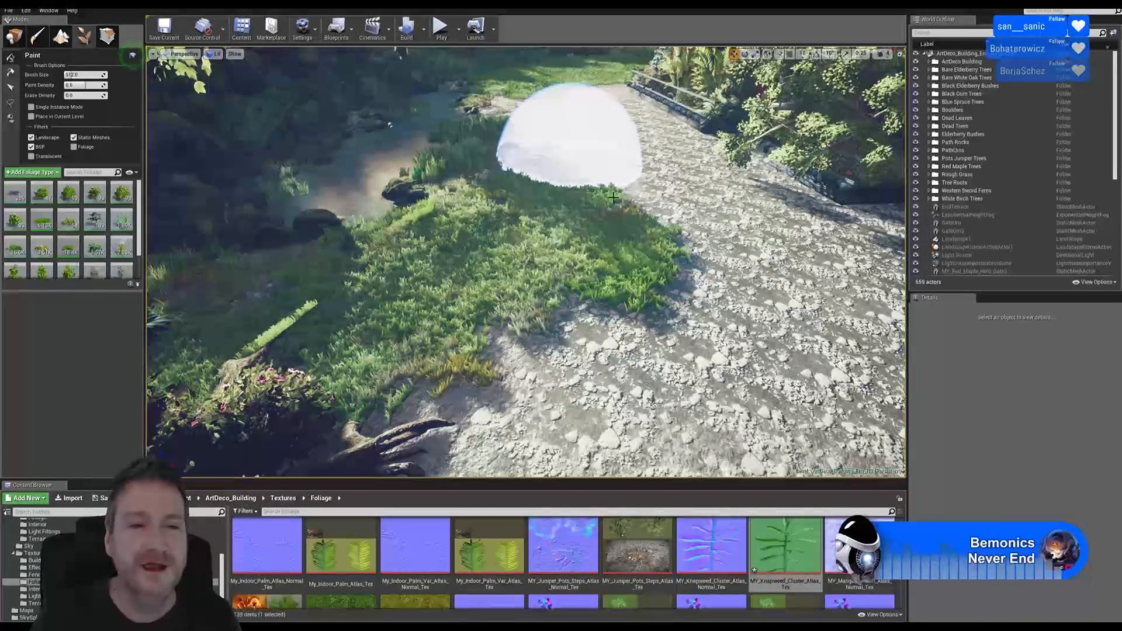
# Delete the stray grass clusters overhanging the tree stump and the rock at the pond's edge
pyautogui.moveTo(613, 197); pyautogui.dragTo(541, 283, button='right')
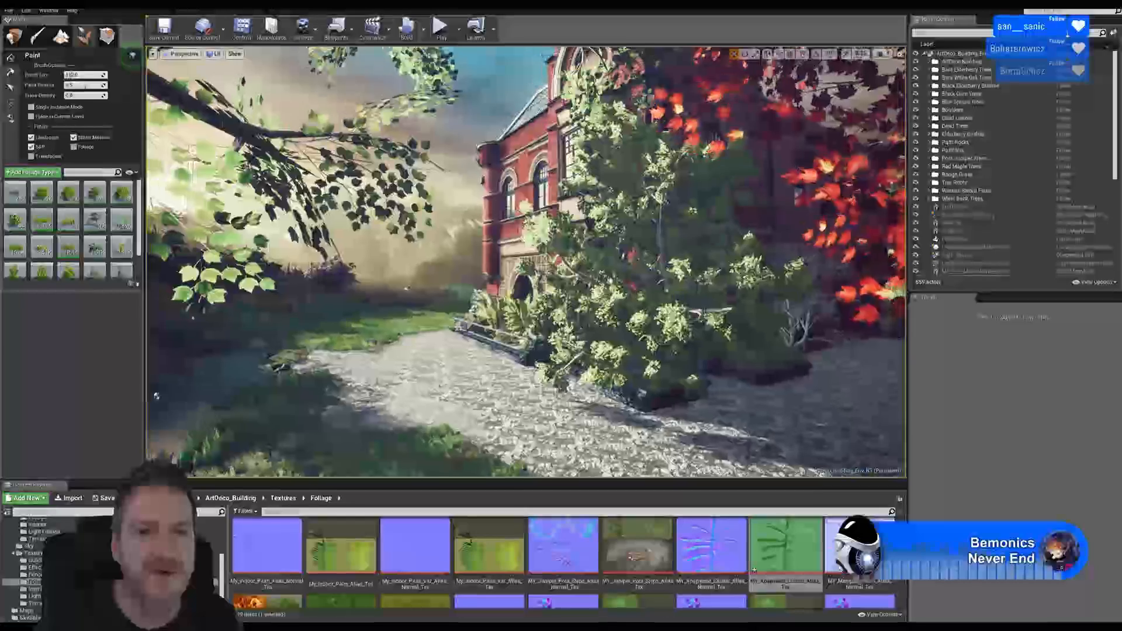
pyautogui.moveTo(541, 283)
pyautogui.mouseDown(button='right')
pyautogui.moveTo(511, 283)
pyautogui.moveTo(414, 330)
pyautogui.mouseUp(button='right')
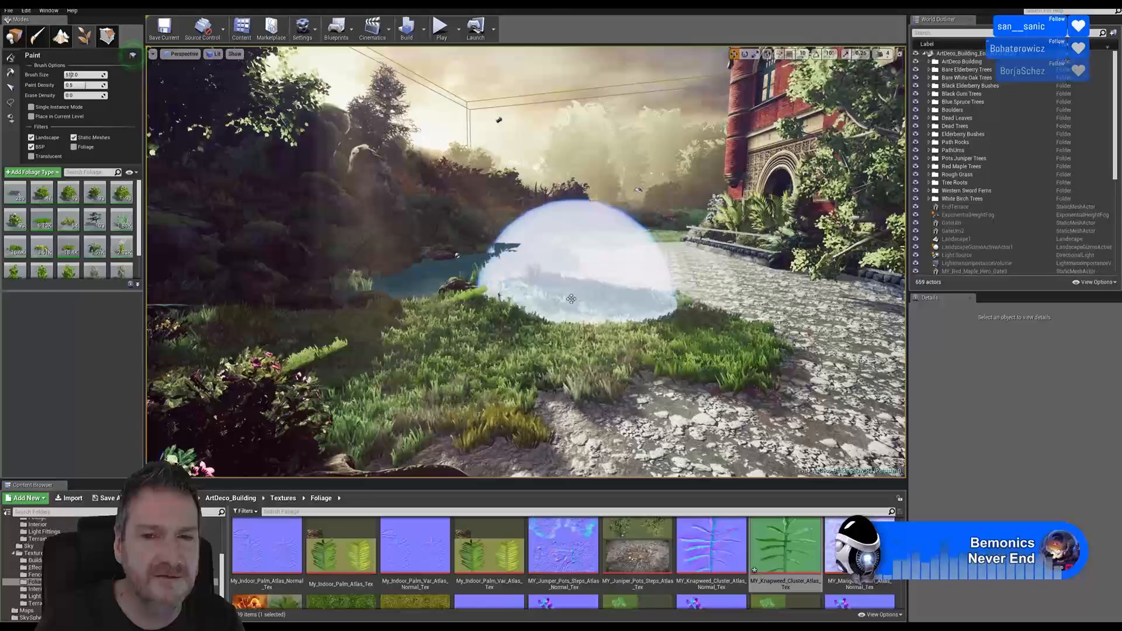
pyautogui.moveTo(590, 251)
pyautogui.mouseDown(button='right')
pyautogui.moveTo(666, 234)
pyautogui.moveTo(701, 175)
pyautogui.moveTo(696, 148)
pyautogui.mouseUp(button='right')
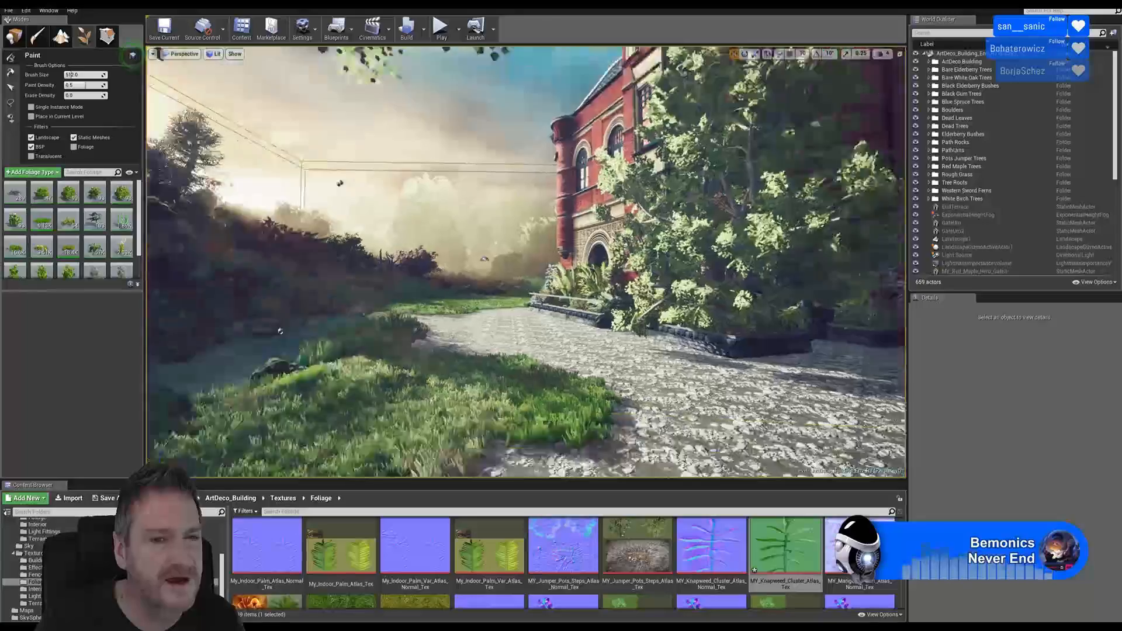
pyautogui.moveTo(526, 263)
pyautogui.mouseDown(button='right')
pyautogui.moveTo(450, 290)
pyautogui.moveTo(494, 286)
pyautogui.mouseUp(button='right')
pyautogui.press('w')
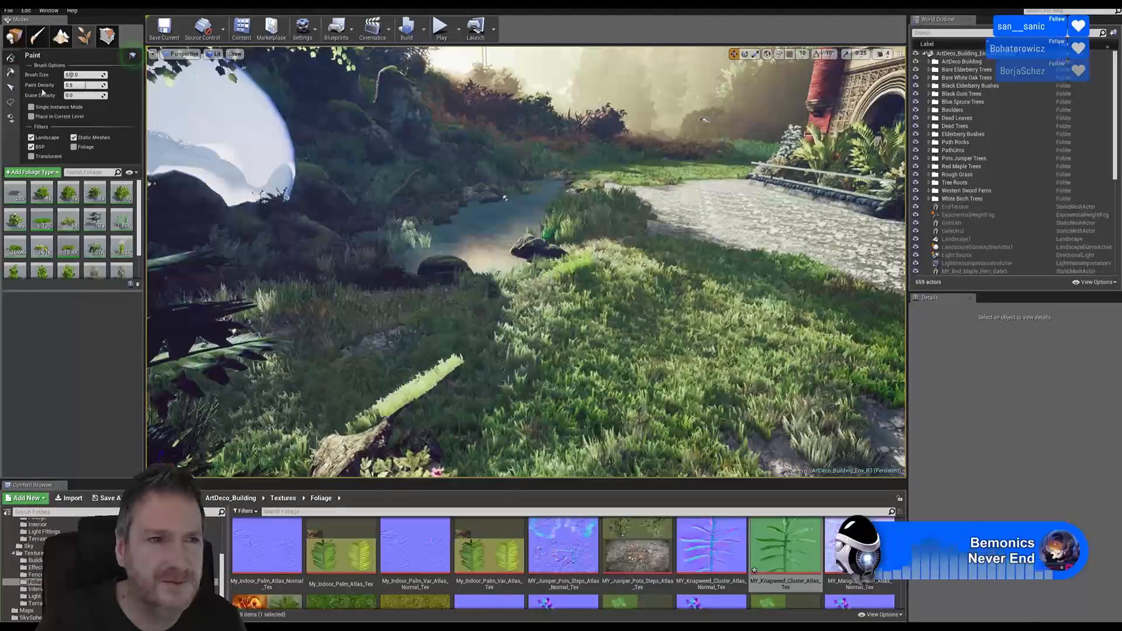
pyautogui.click(10, 87)
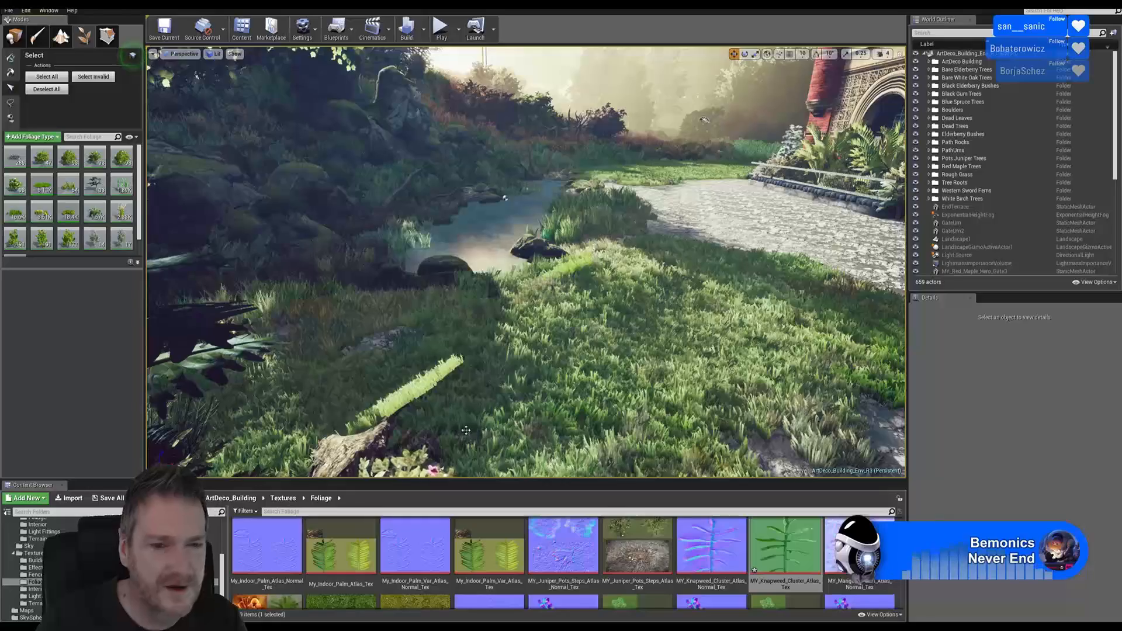
pyautogui.click(422, 386)
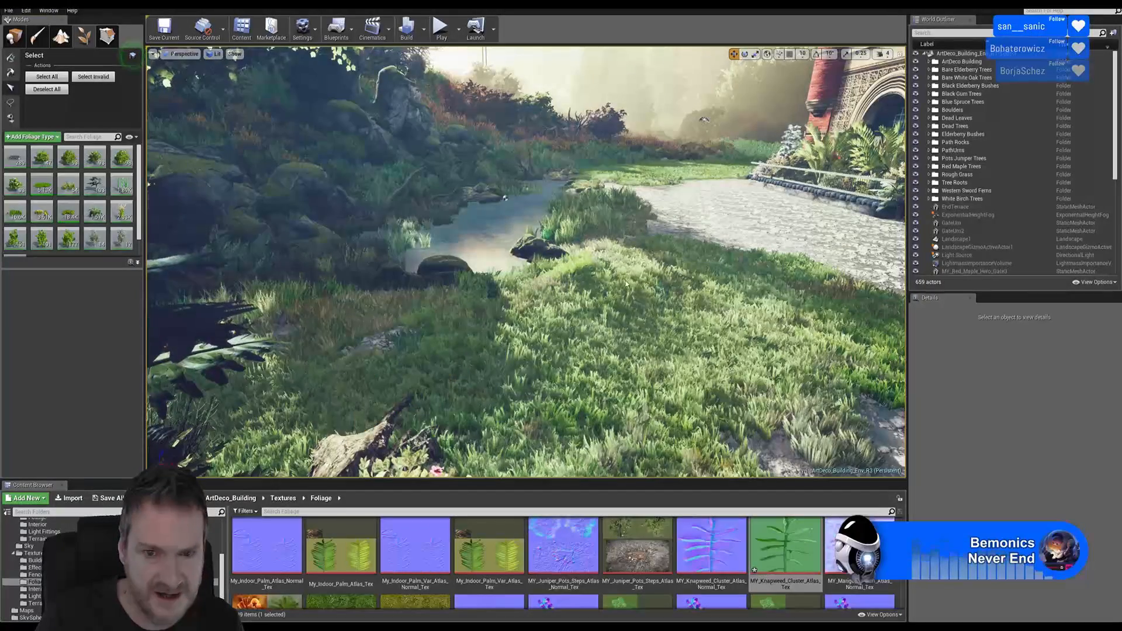
pyautogui.click(577, 265)
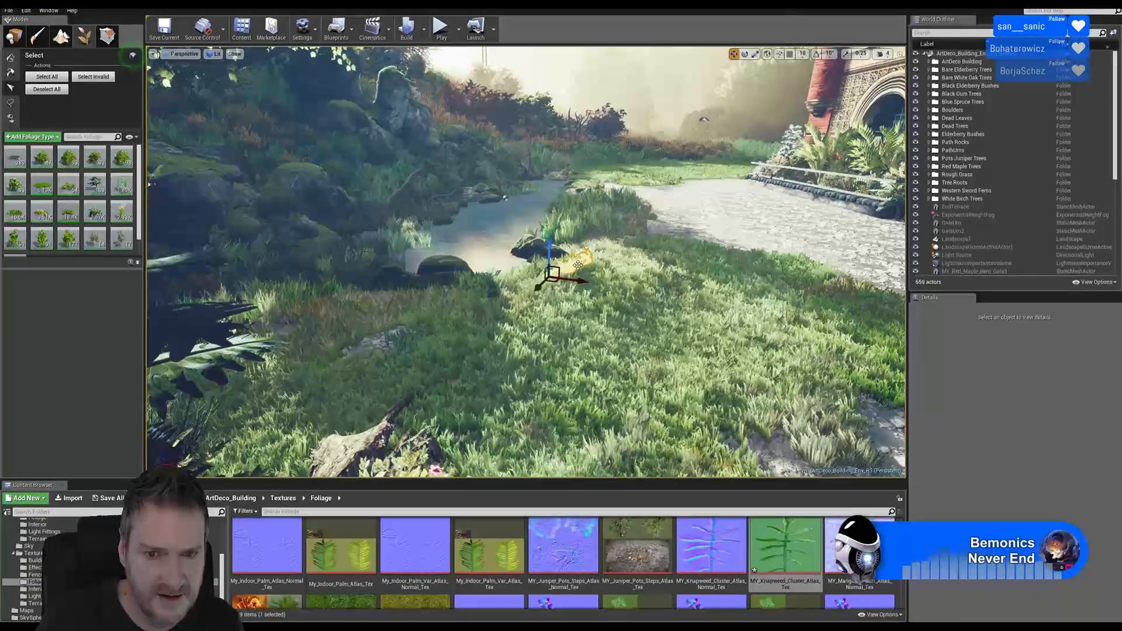
pyautogui.press('Delete')
# Leave foliage editing and view the building with its pond-side grass in the full-screen immersive viewport
pyautogui.moveTo(505, 199)
pyautogui.mouseDown(button='right')
pyautogui.moveTo(622, 219)
pyautogui.moveTo(576, 287)
pyautogui.moveTo(552, 281)
pyautogui.moveTo(503, 199)
pyautogui.mouseUp(button='right')
pyautogui.moveTo(515, 387); pyautogui.dragTo(461, 365, button='right')
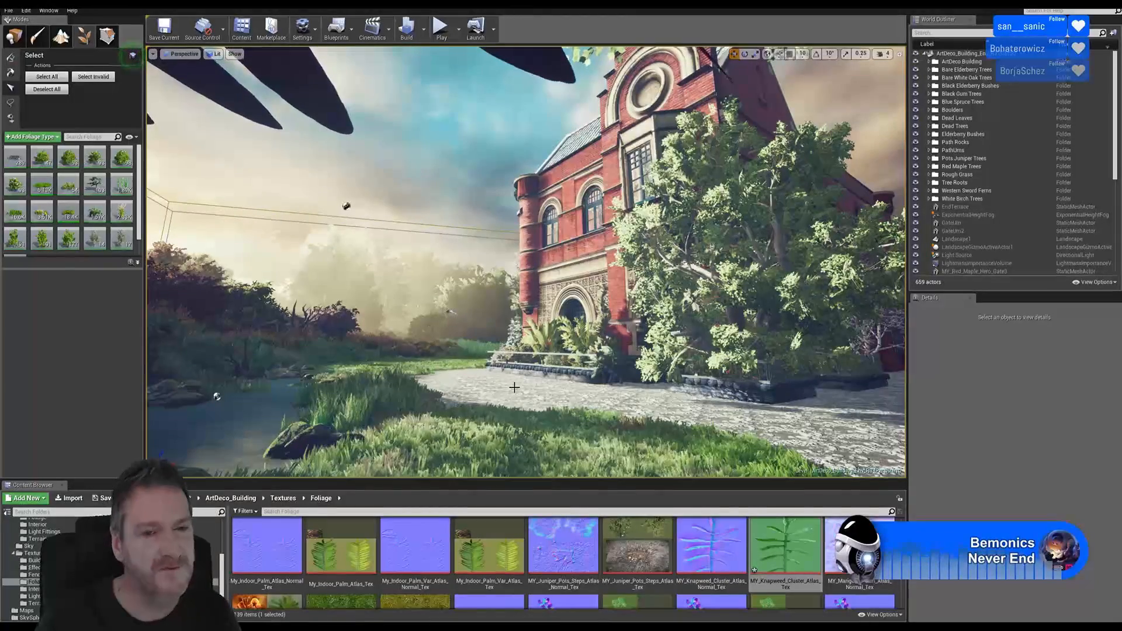
pyautogui.click(14, 36)
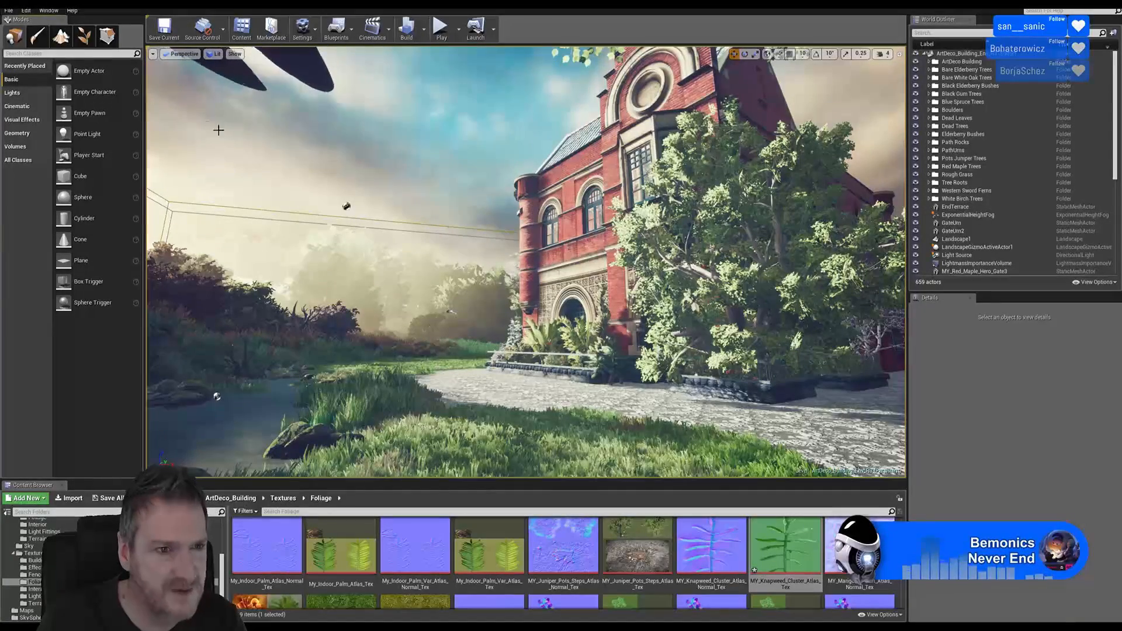
pyautogui.click(153, 54)
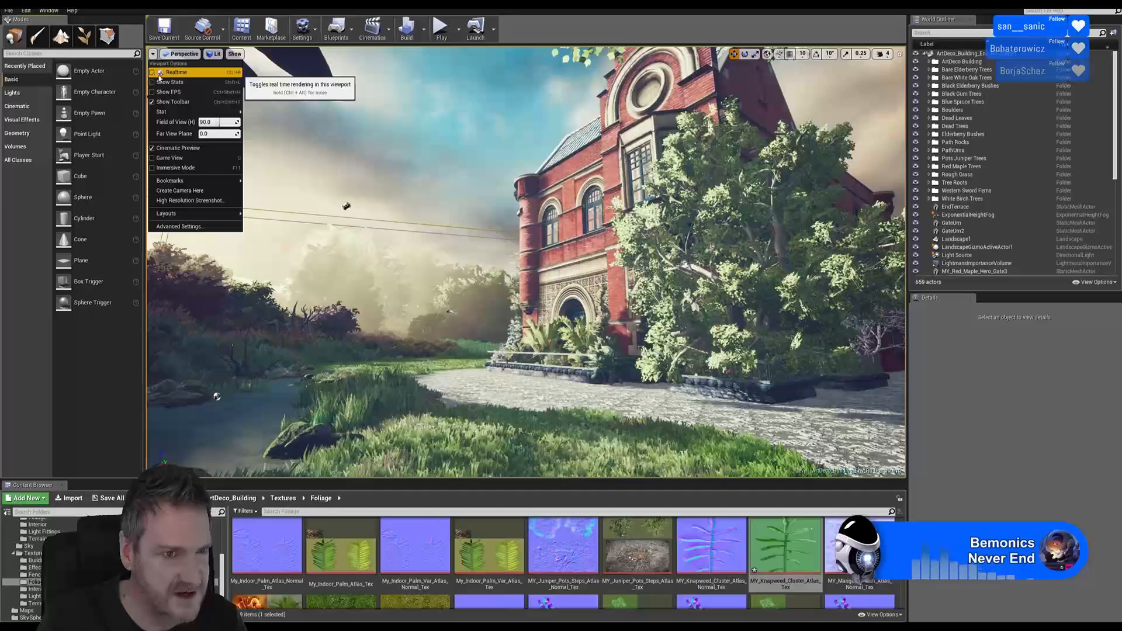
pyautogui.click(685, 35)
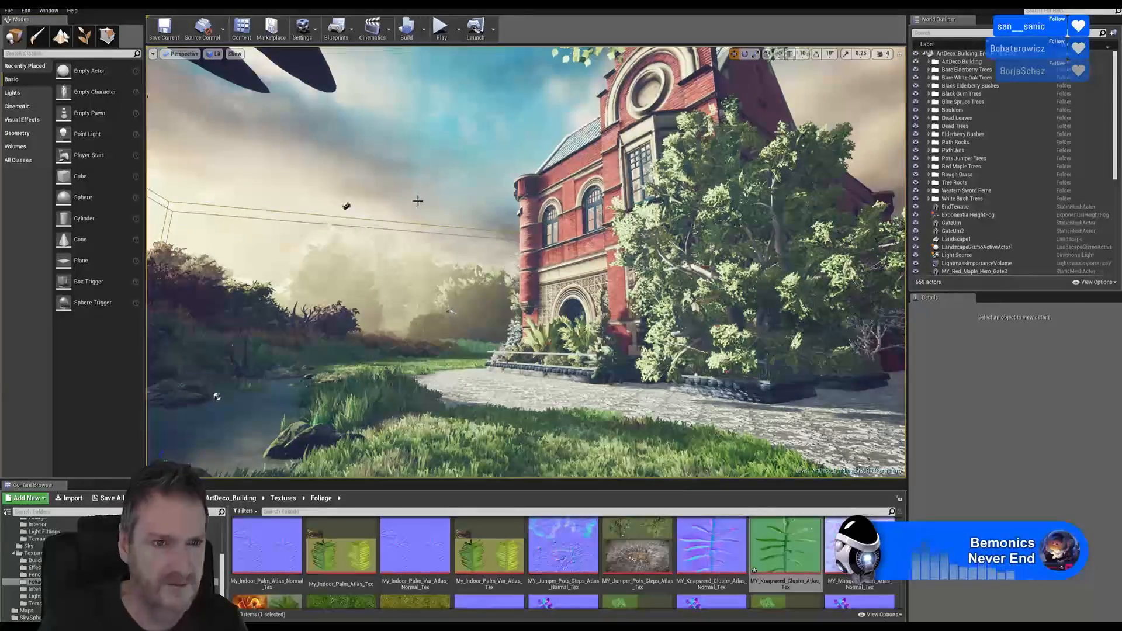
pyautogui.moveTo(417, 202); pyautogui.dragTo(479, 234, button='right')
pyautogui.moveTo(477, 108); pyautogui.dragTo(437, 118, button='right')
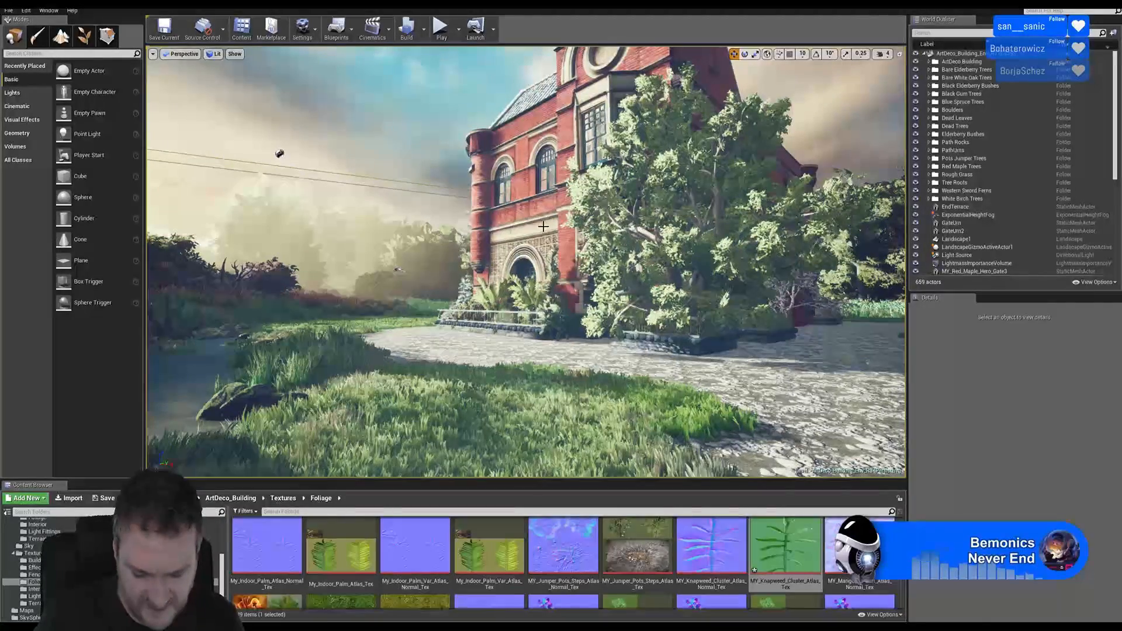
pyautogui.press('F11')
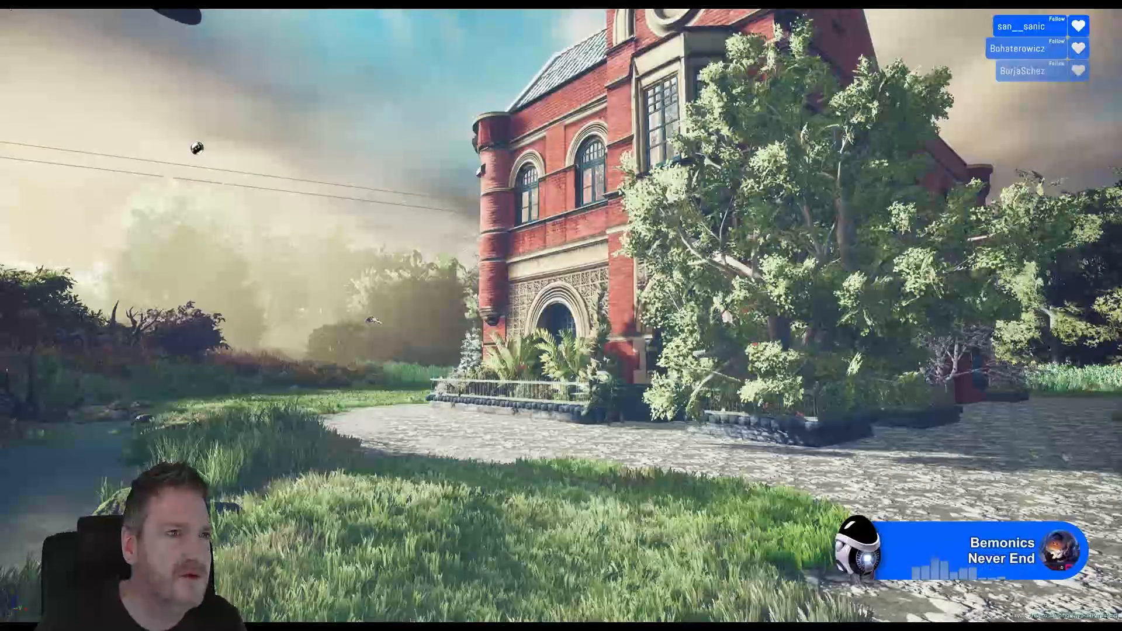
# Jump to Bookmark 0 and look from the sunlit field round to the building's edge
pyautogui.click(17, 18)
pyautogui.moveTo(79, 133)
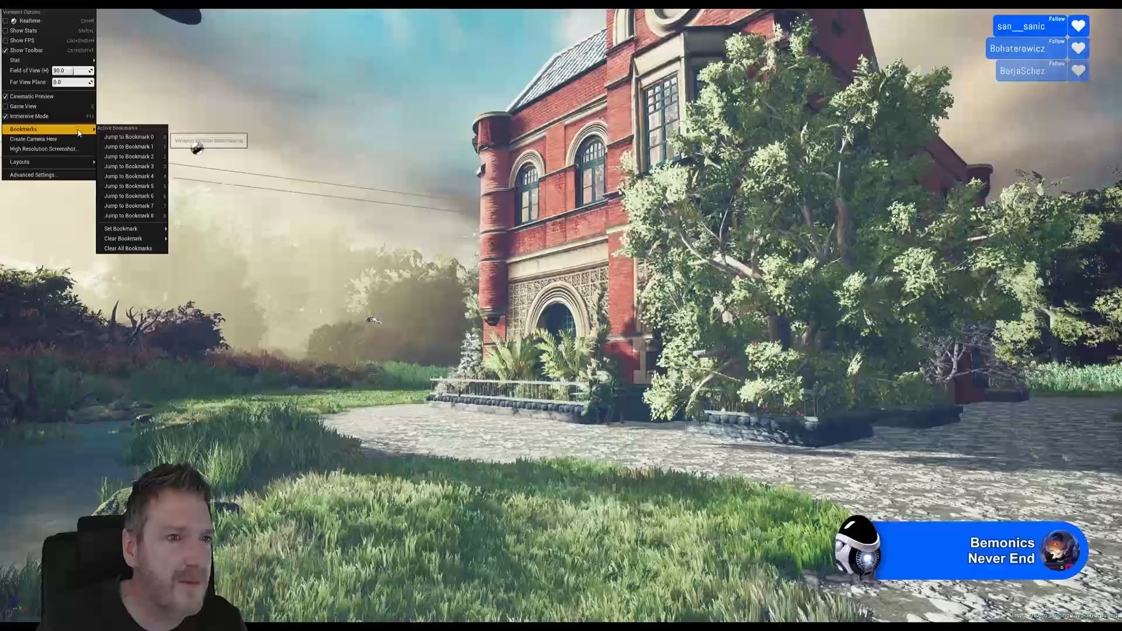
pyautogui.click(128, 137)
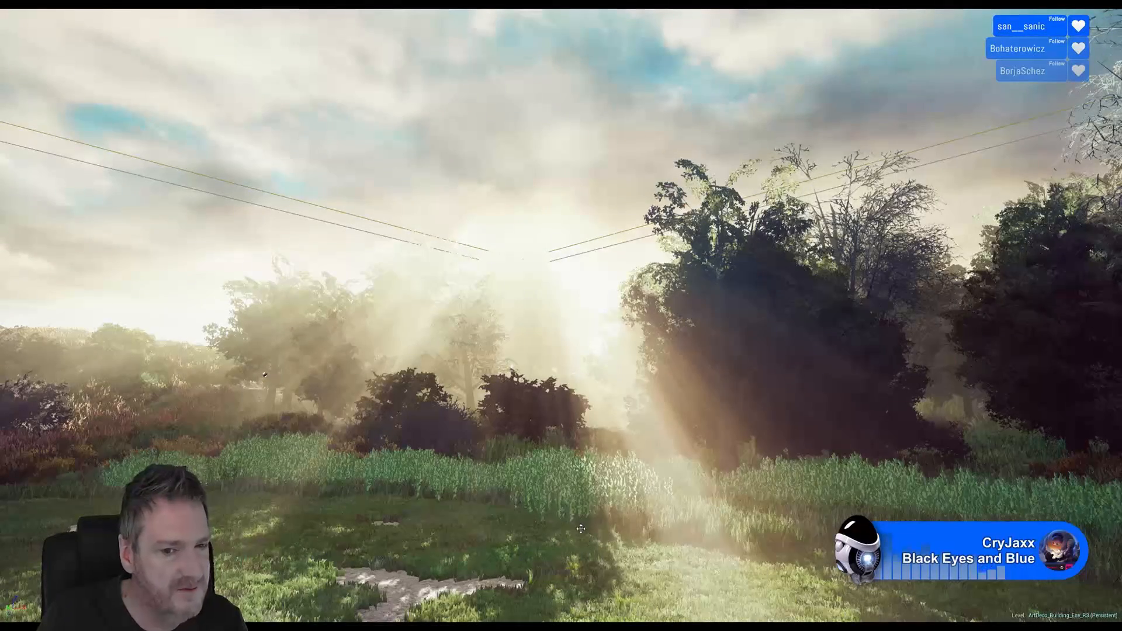
pyautogui.moveTo(503, 306)
pyautogui.mouseDown(button='right')
pyautogui.moveTo(863, 297)
pyautogui.moveTo(472, 295)
pyautogui.moveTo(515, 286)
pyautogui.mouseUp(button='right')
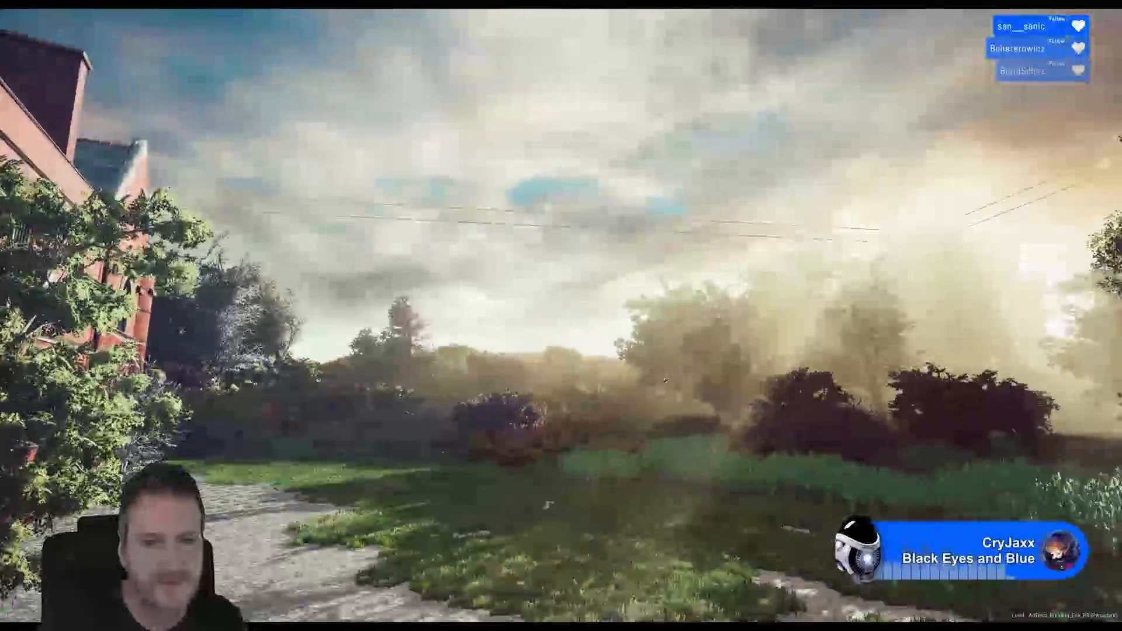
# Jump to Bookmark 1 and inspect the pond, its mossy rocks and the surrounding grass from a higher viewpoint
pyautogui.click(12, 15)
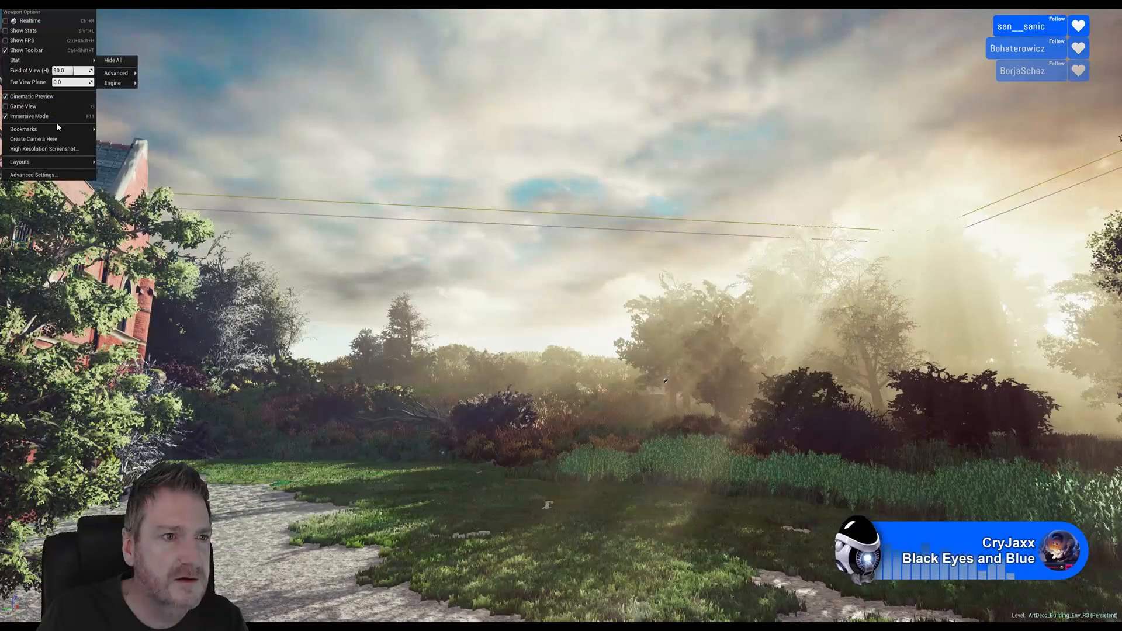
pyautogui.moveTo(57, 128)
pyautogui.click(128, 147)
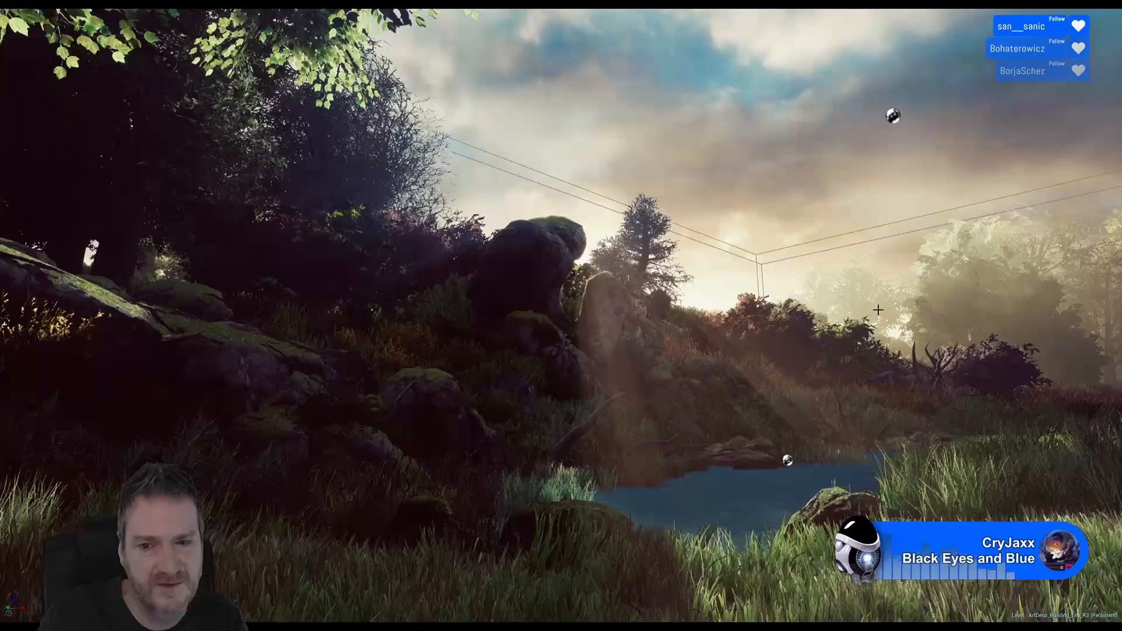
pyautogui.moveTo(718, 392); pyautogui.dragTo(742, 443, button='right')
pyautogui.press('e')
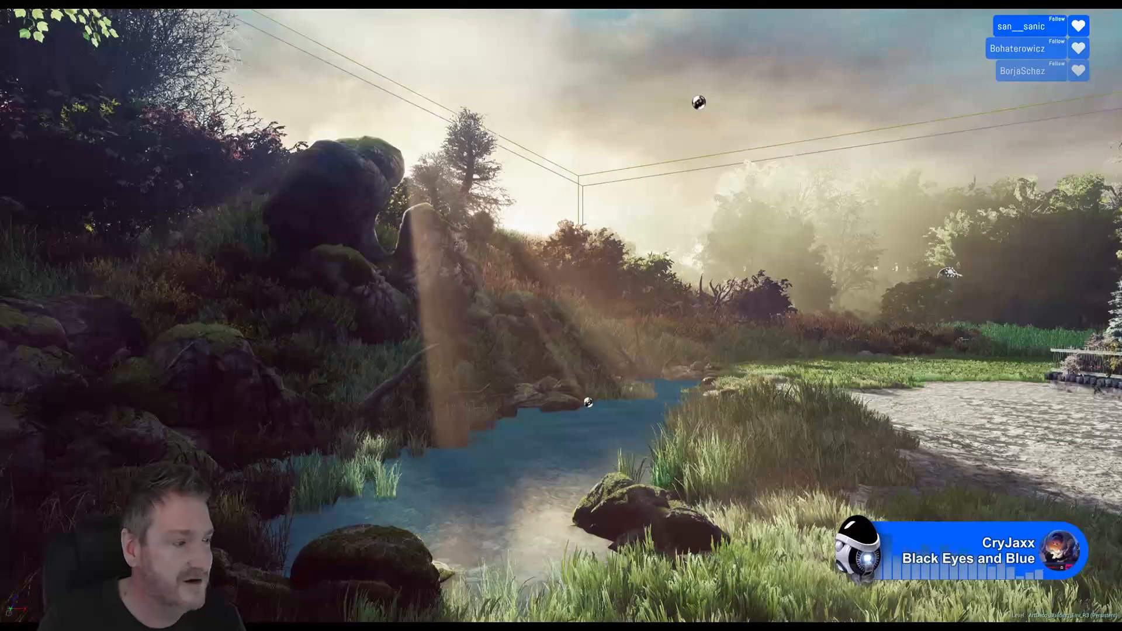
# Jump to Bookmark 2 and examine the wrought-iron gate with its stone walls and grassy approach
pyautogui.click(7, 6)
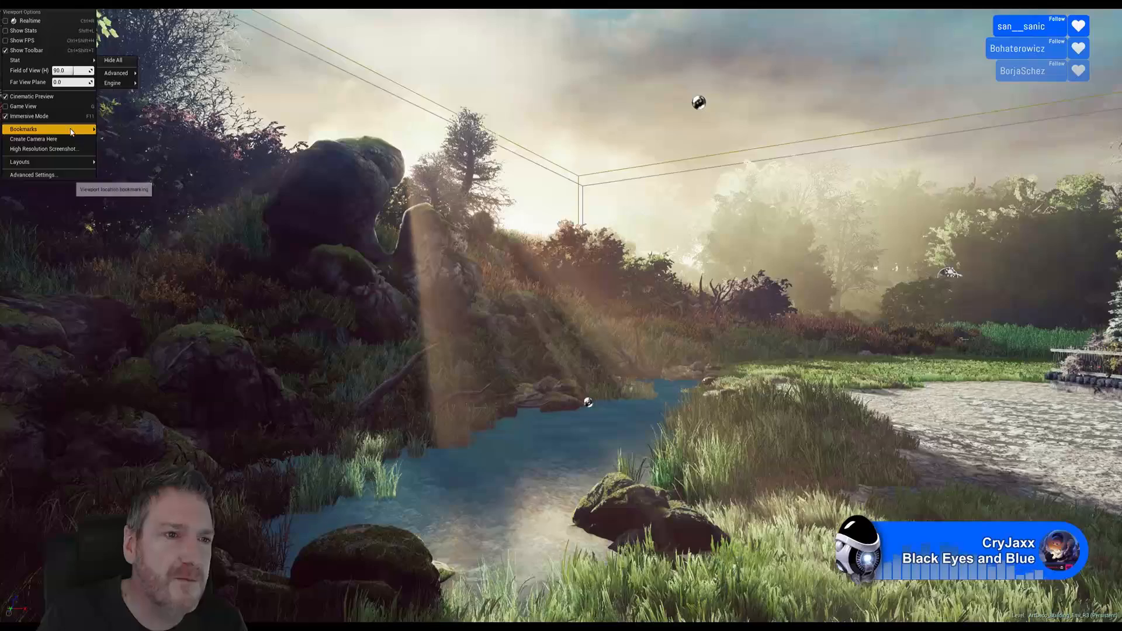
pyautogui.moveTo(81, 133)
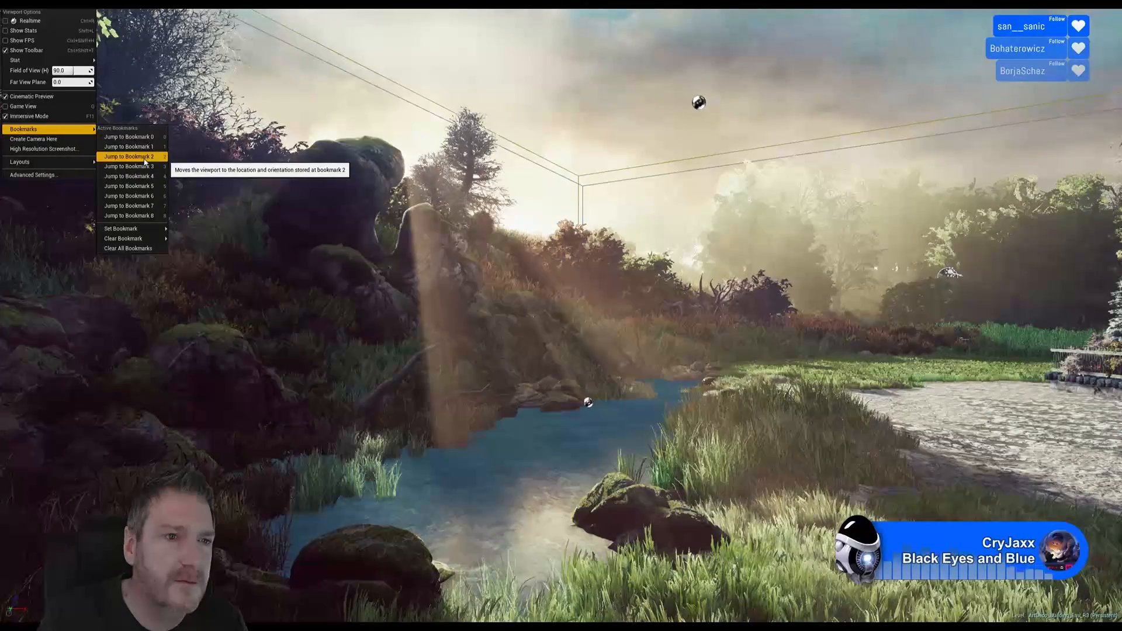
pyautogui.click(129, 157)
pyautogui.moveTo(562, 316); pyautogui.dragTo(526, 333, button='right')
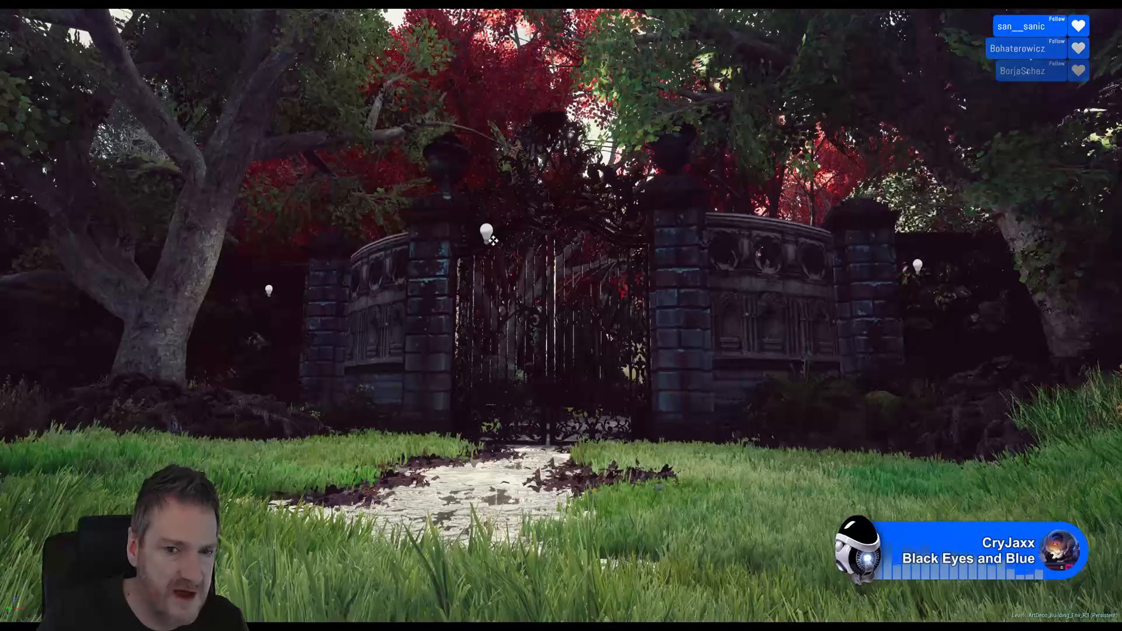
pyautogui.moveTo(526, 374)
pyautogui.mouseDown(button='right')
pyautogui.moveTo(534, 327)
pyautogui.moveTo(528, 372)
pyautogui.mouseUp(button='right')
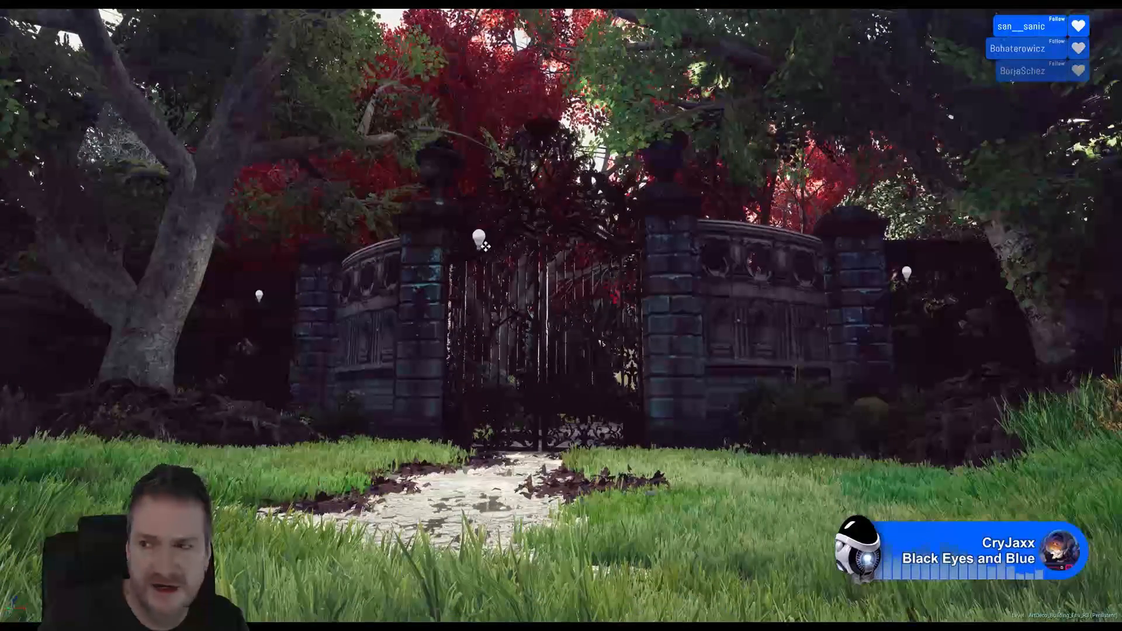
# Jump to Bookmark 3 to view the gate from low in the grass
pyautogui.click(8, 11)
pyautogui.moveTo(82, 129)
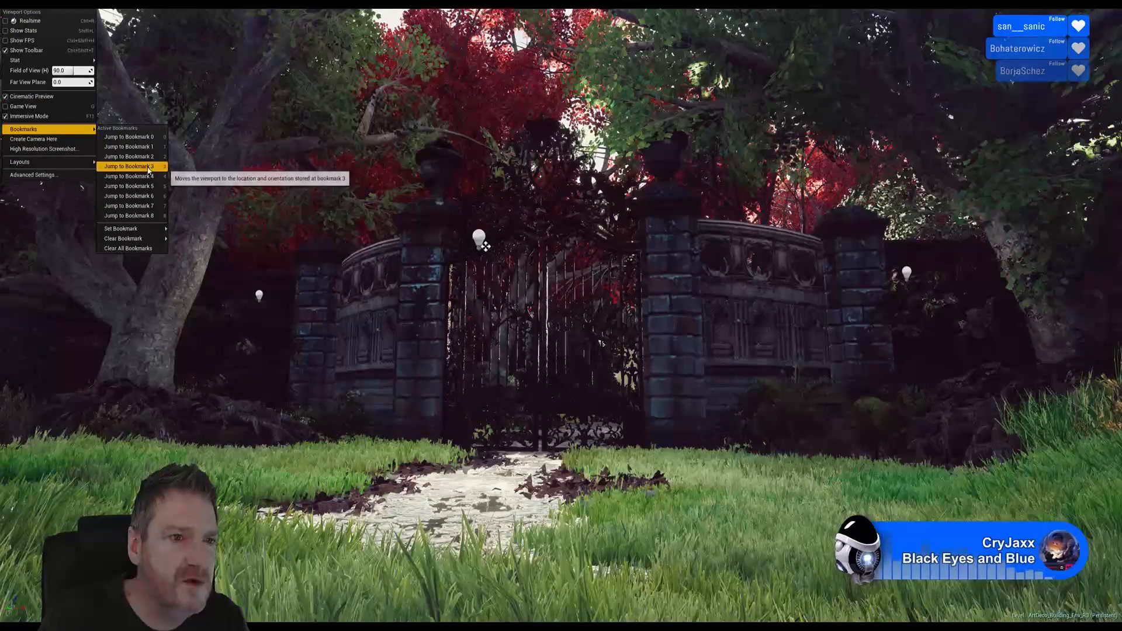
pyautogui.click(128, 167)
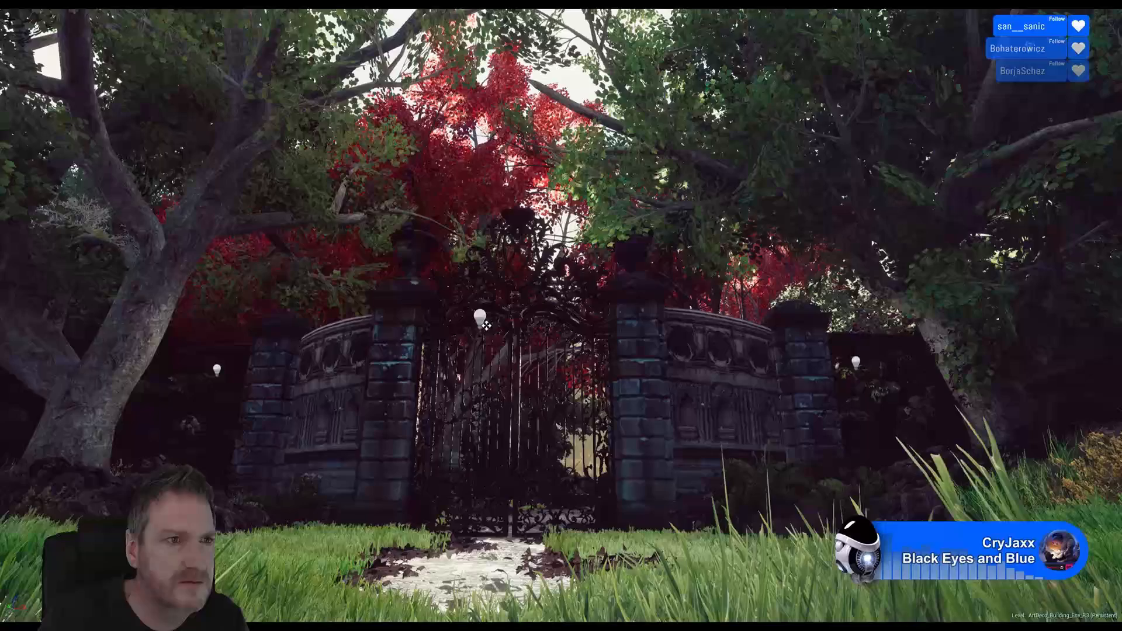
# Jump to Bookmark 4 and look along the stone garden path beneath the arched red maple branches
pyautogui.click(8, 11)
pyautogui.moveTo(82, 130)
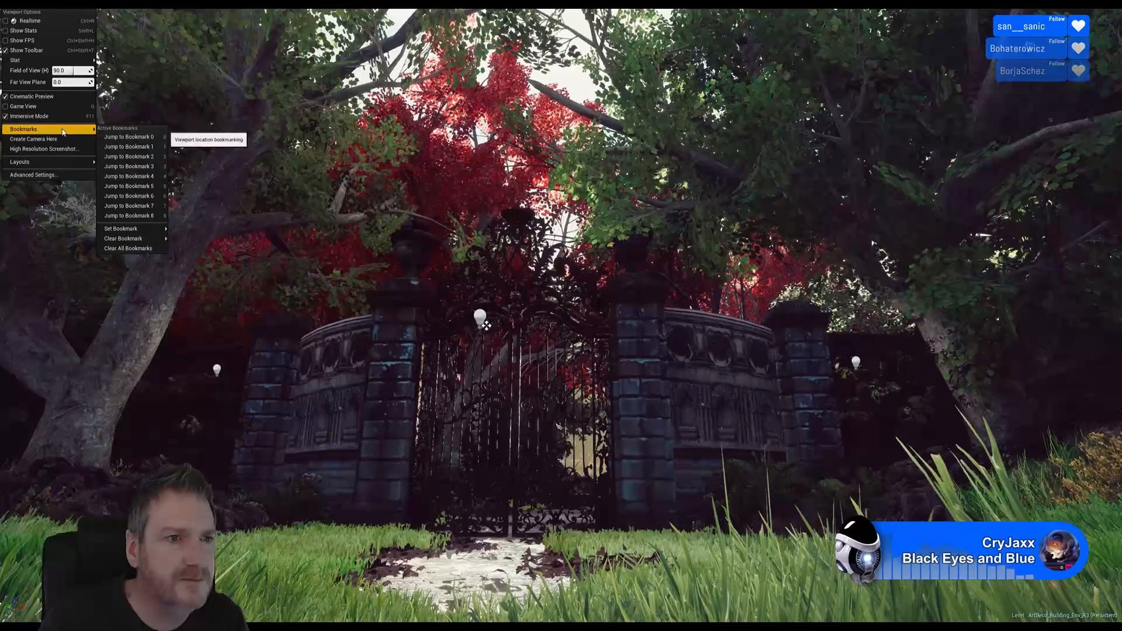
pyautogui.click(141, 175)
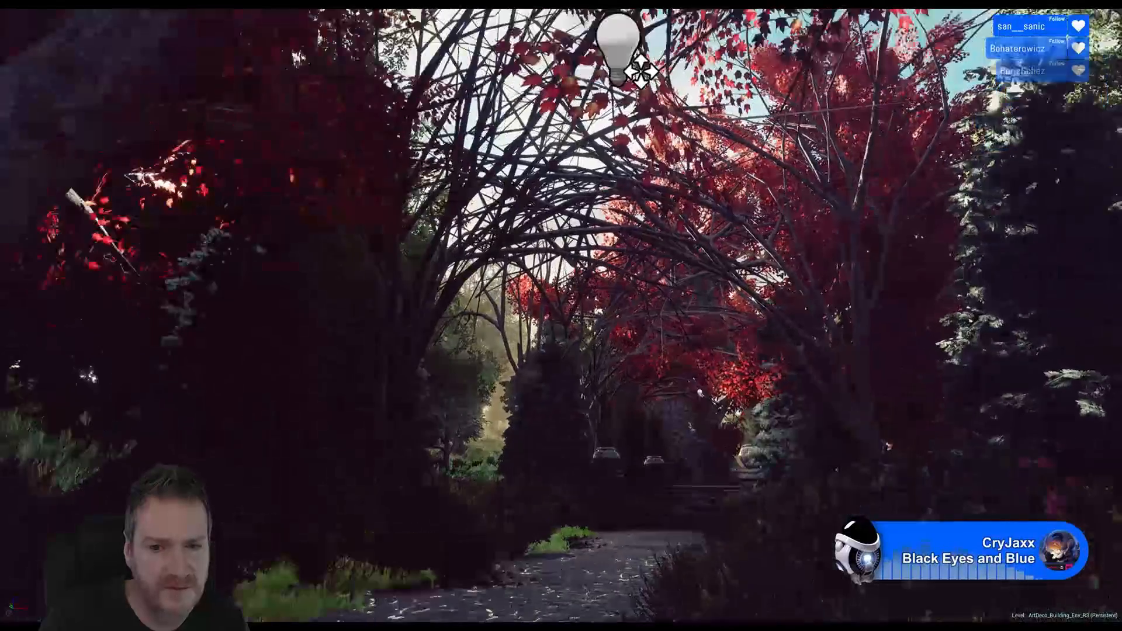
pyautogui.moveTo(578, 476); pyautogui.dragTo(508, 491, button='right')
pyautogui.moveTo(327, 336); pyautogui.dragTo(450, 293, button='right')
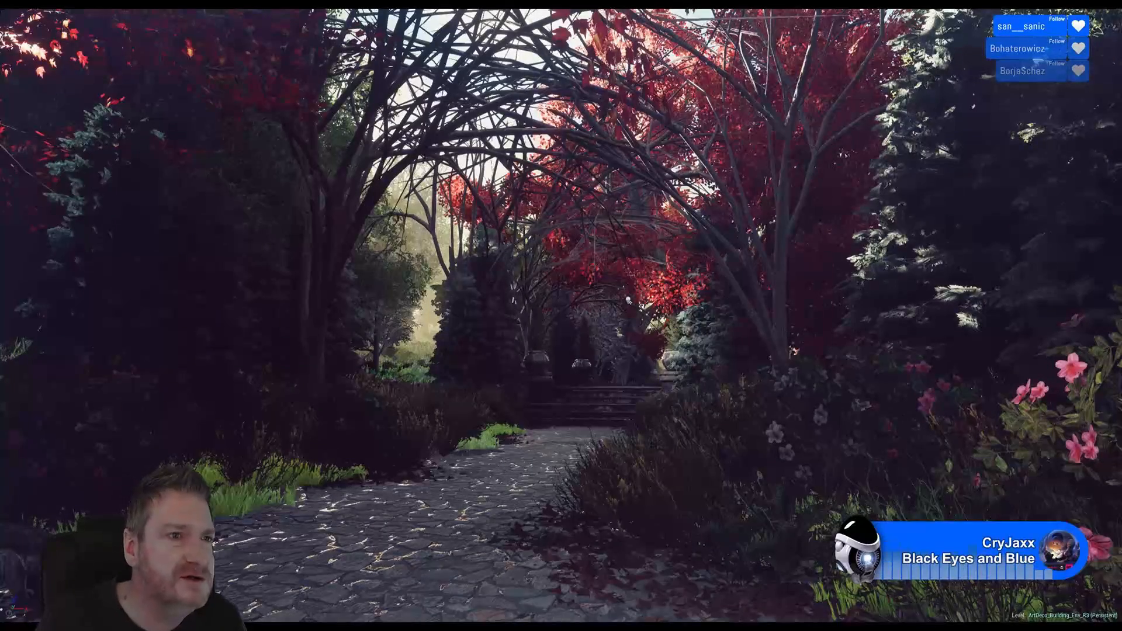
pyautogui.click(7, 10)
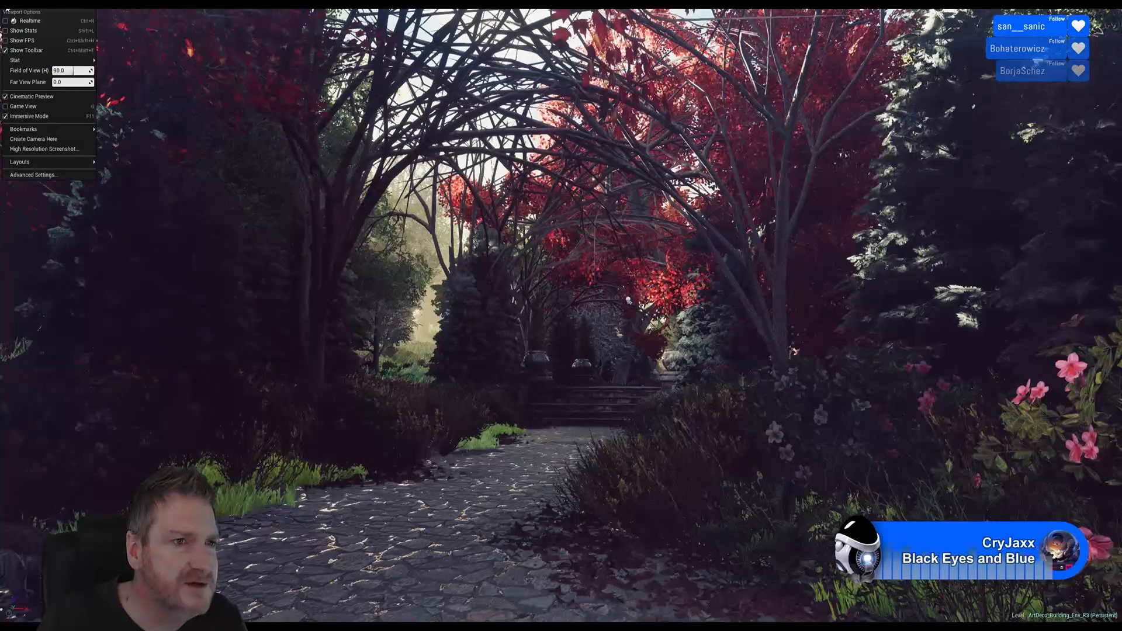
pyautogui.click(7, 10)
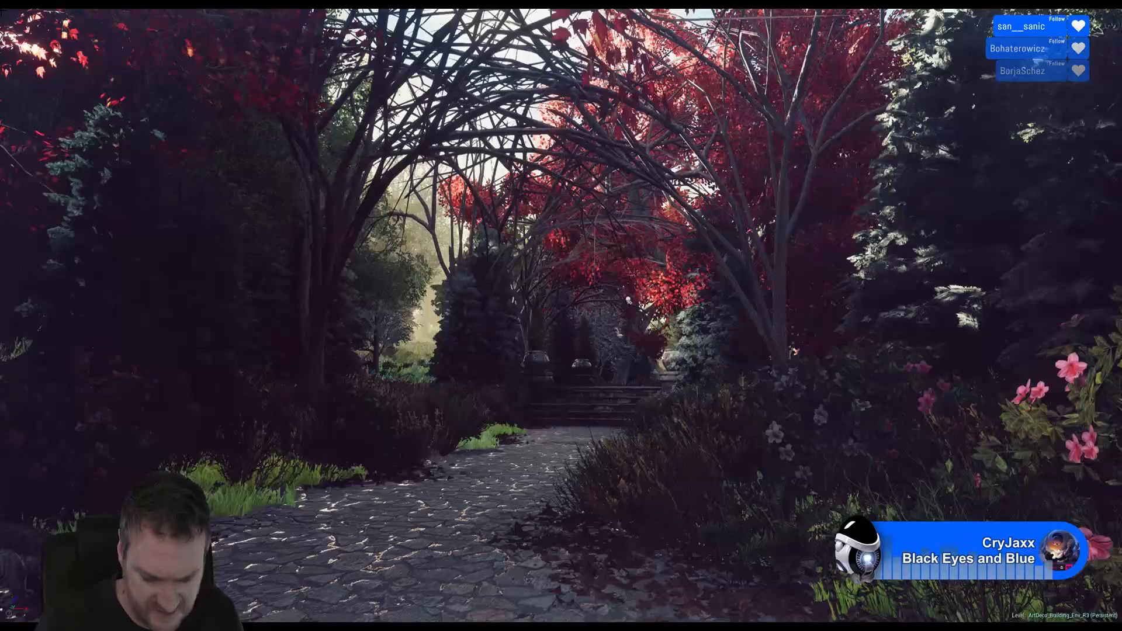
# Leave the immersive viewport and enable Volumetric Fog on the ExponentialHeightFog actor
pyautogui.press('F11')
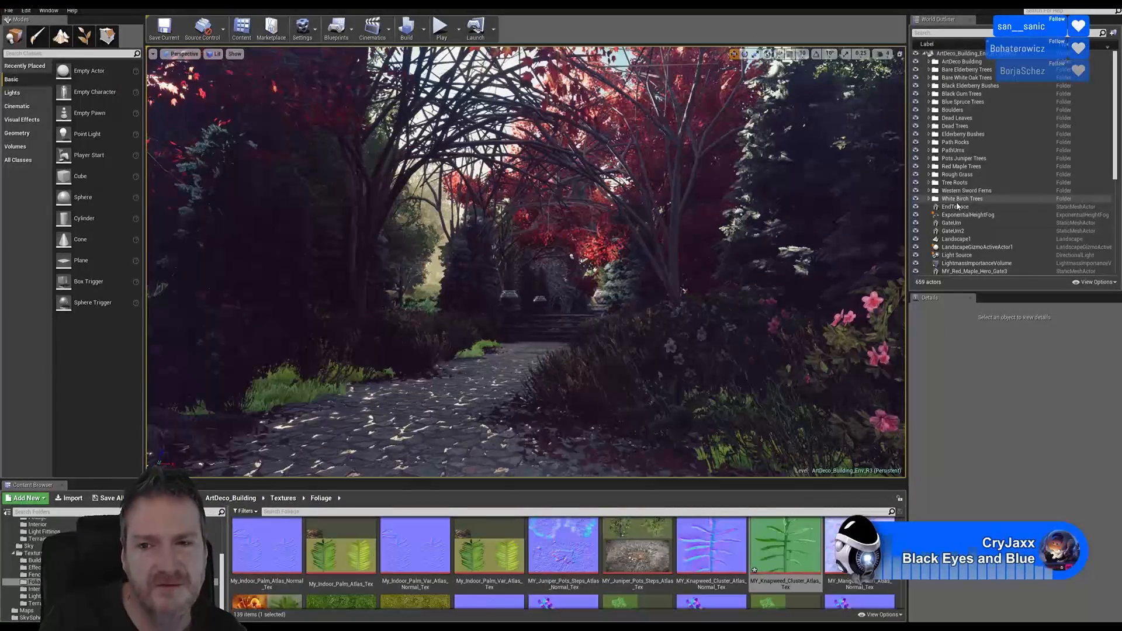
pyautogui.click(967, 214)
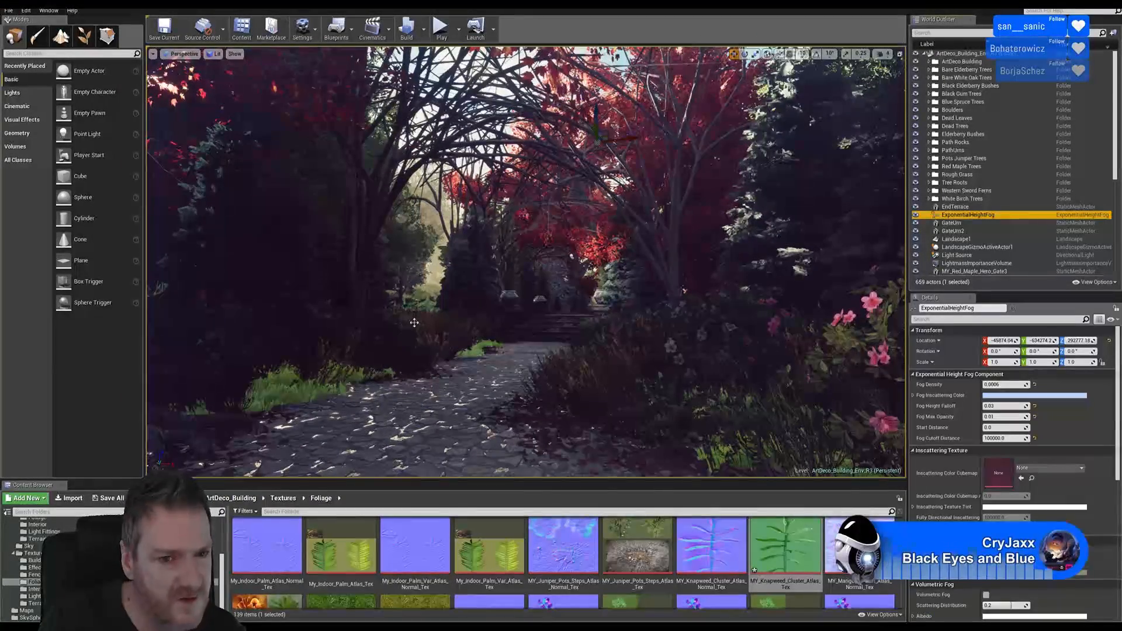
pyautogui.scroll(-1, 1005, 430)
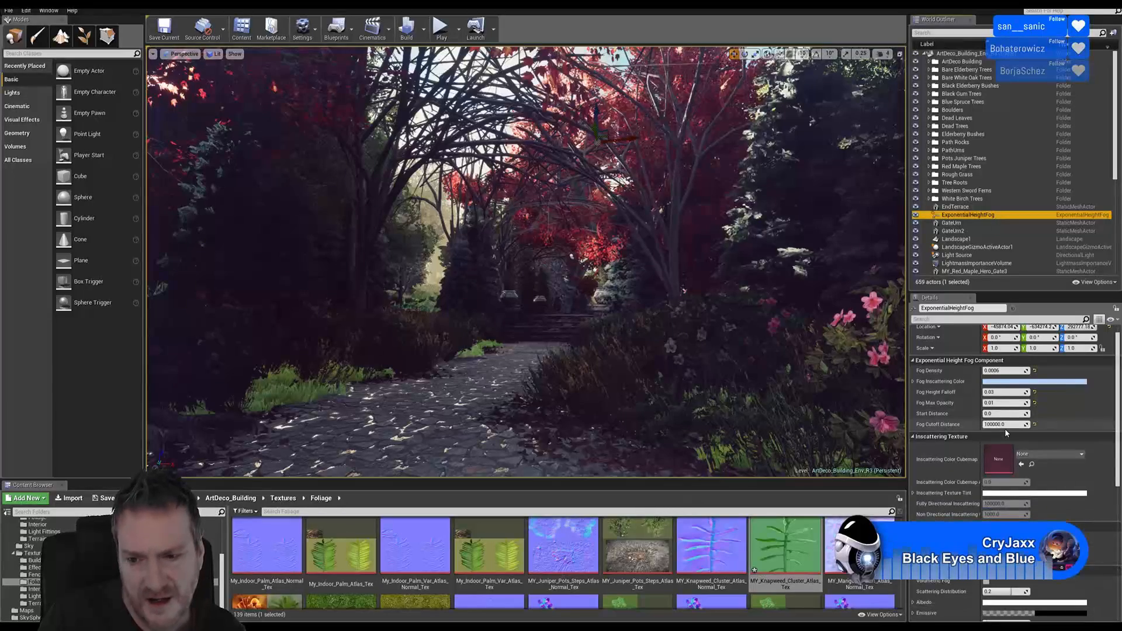
pyautogui.scroll(-1, 1006, 429)
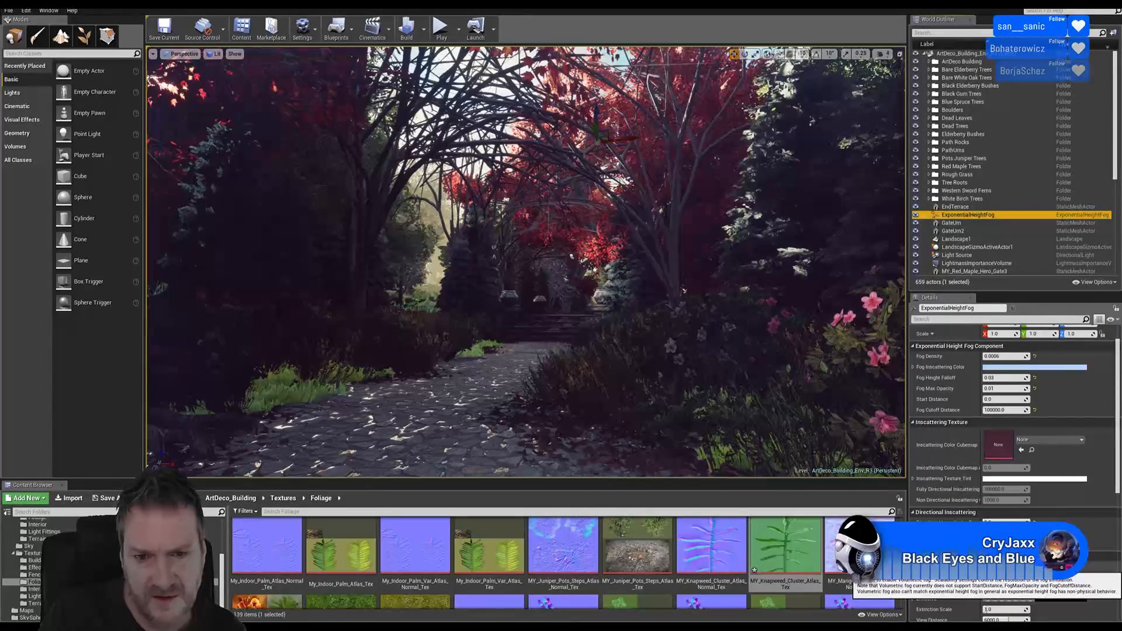
pyautogui.click(986, 567)
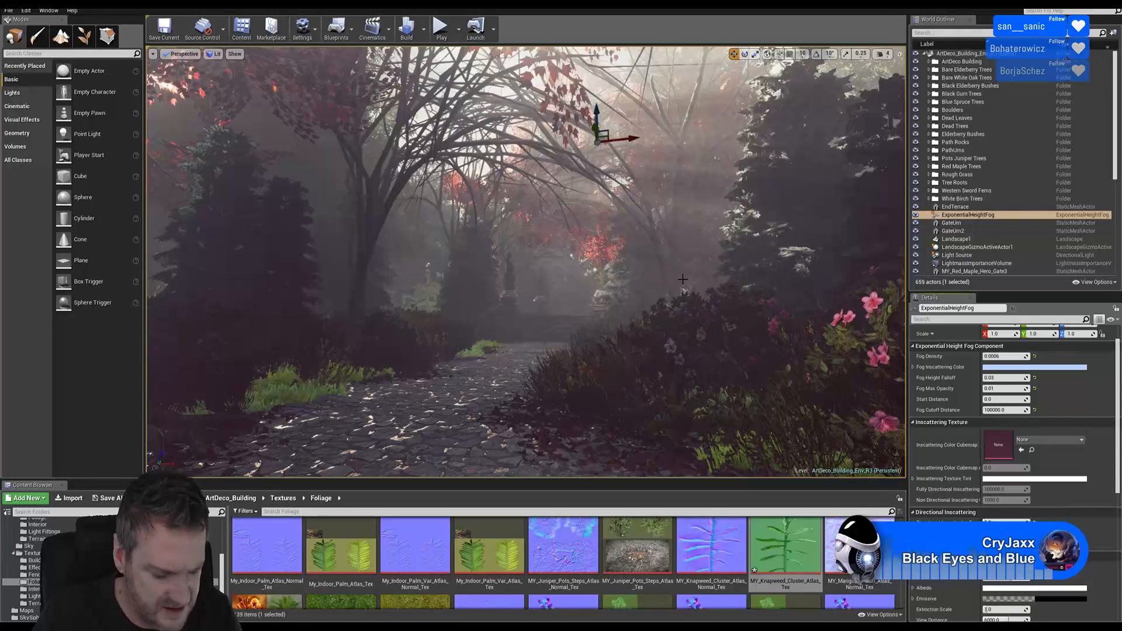
# Inspect the volumetric fog in the immersive viewport along the garden path, past the potted junipers at the steps, to the brick building
pyautogui.moveTo(687, 154); pyautogui.dragTo(683, 146, button='right')
pyautogui.press('F11')
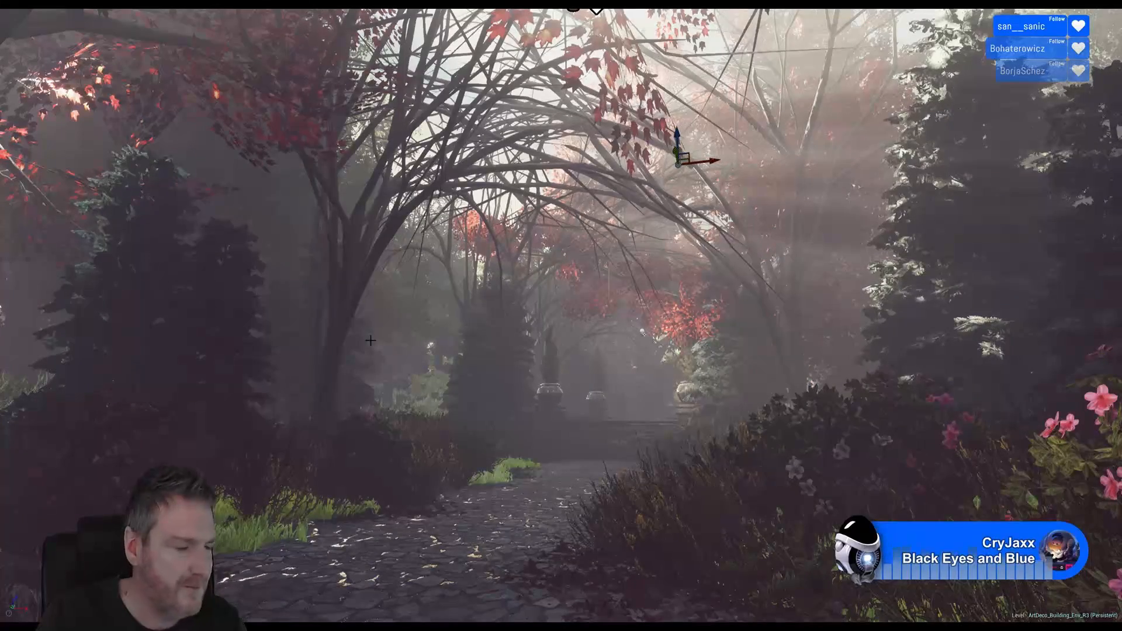
pyautogui.moveTo(743, 260)
pyautogui.mouseDown(button='right')
pyautogui.moveTo(763, 236)
pyautogui.moveTo(726, 245)
pyautogui.moveTo(760, 254)
pyautogui.mouseUp(button='right')
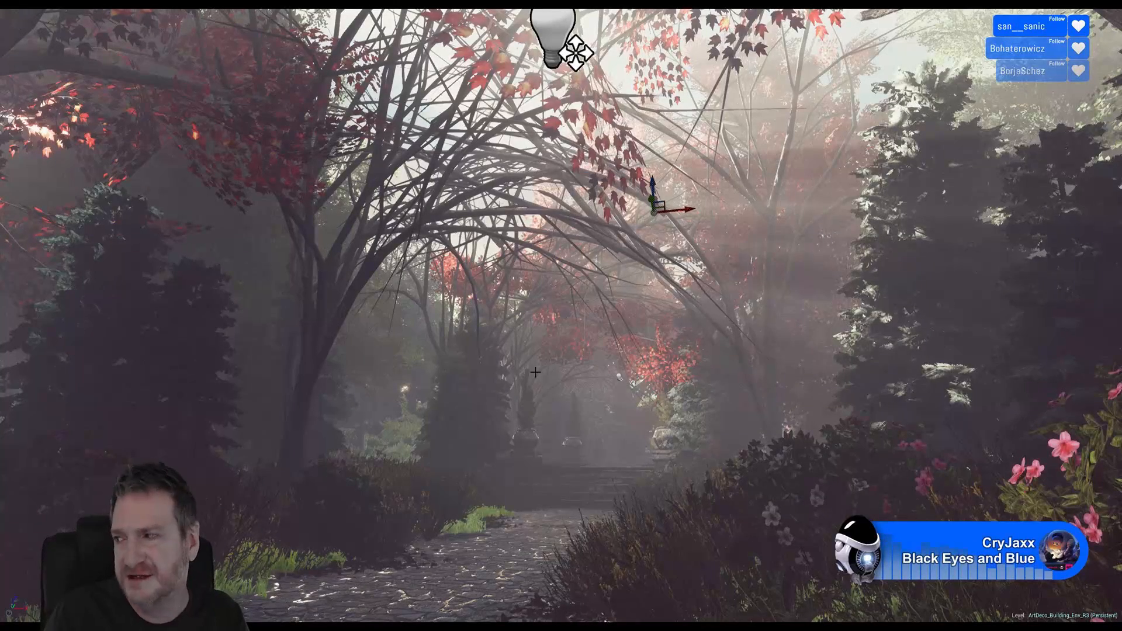
pyautogui.moveTo(488, 440); pyautogui.dragTo(596, 466, button='right')
pyautogui.press('w')
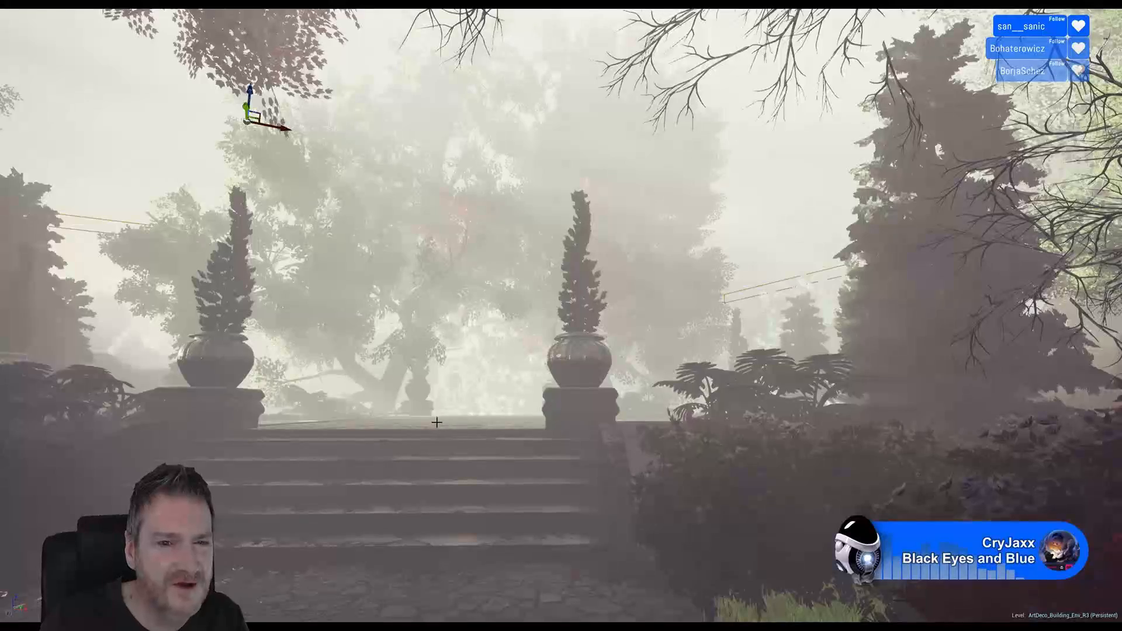
pyautogui.moveTo(436, 422); pyautogui.dragTo(453, 421, button='right')
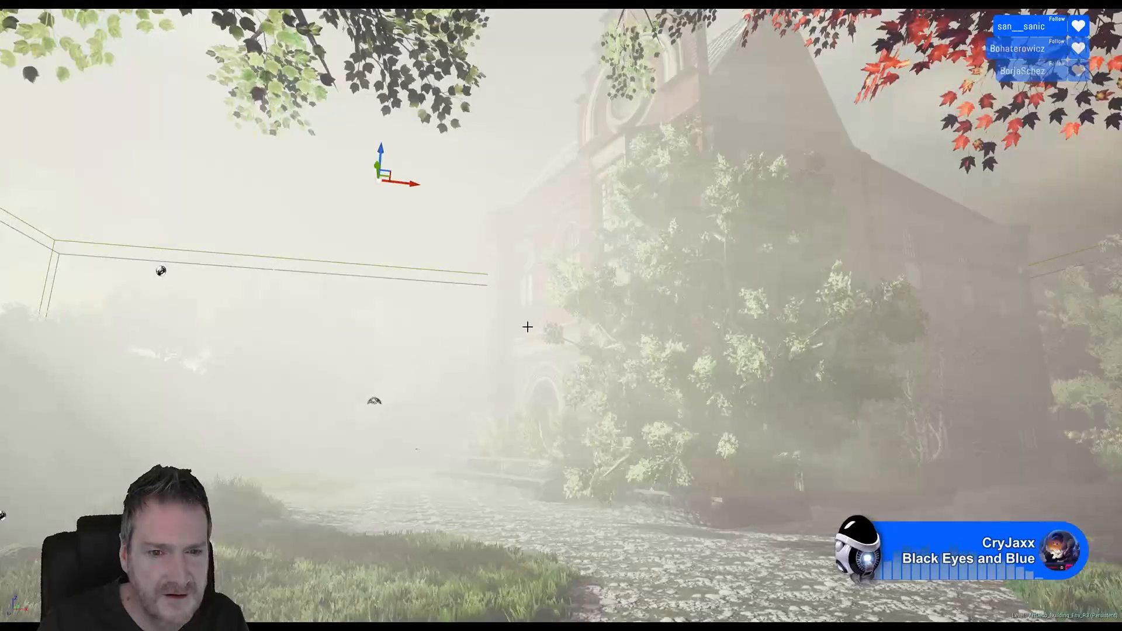
pyautogui.moveTo(527, 327); pyautogui.dragTo(528, 352, button='right')
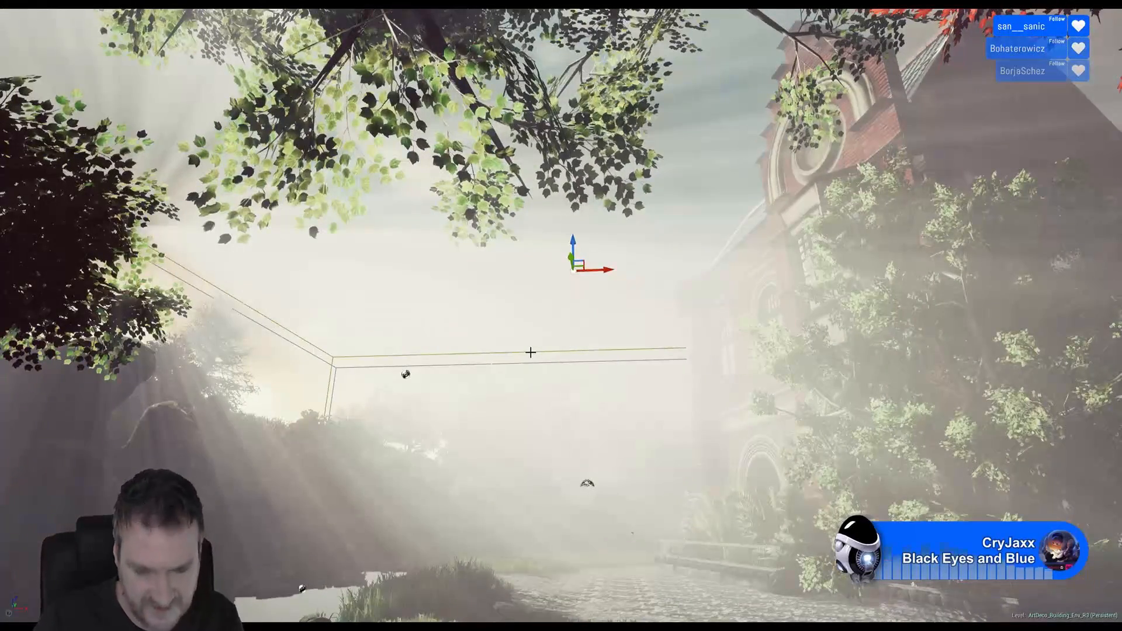
# Disable Volumetric Fog on the ExponentialHeightFog actor and view the building again in the immersive viewport
pyautogui.press('F11')
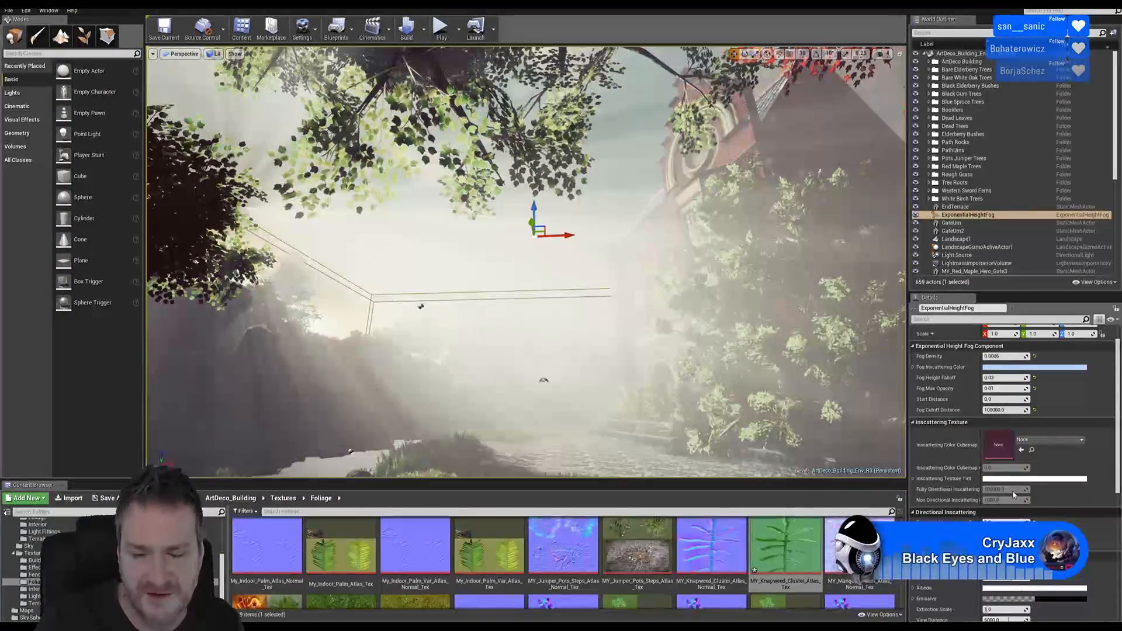
pyautogui.click(986, 566)
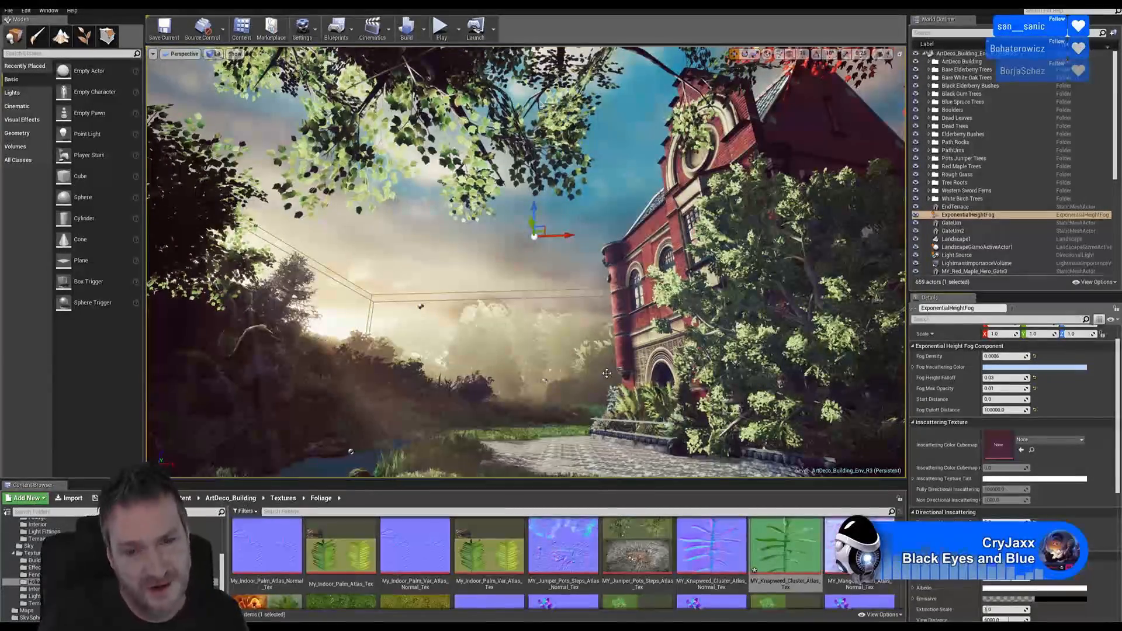
pyautogui.moveTo(568, 363); pyautogui.dragTo(608, 376, button='right')
pyautogui.press('F11')
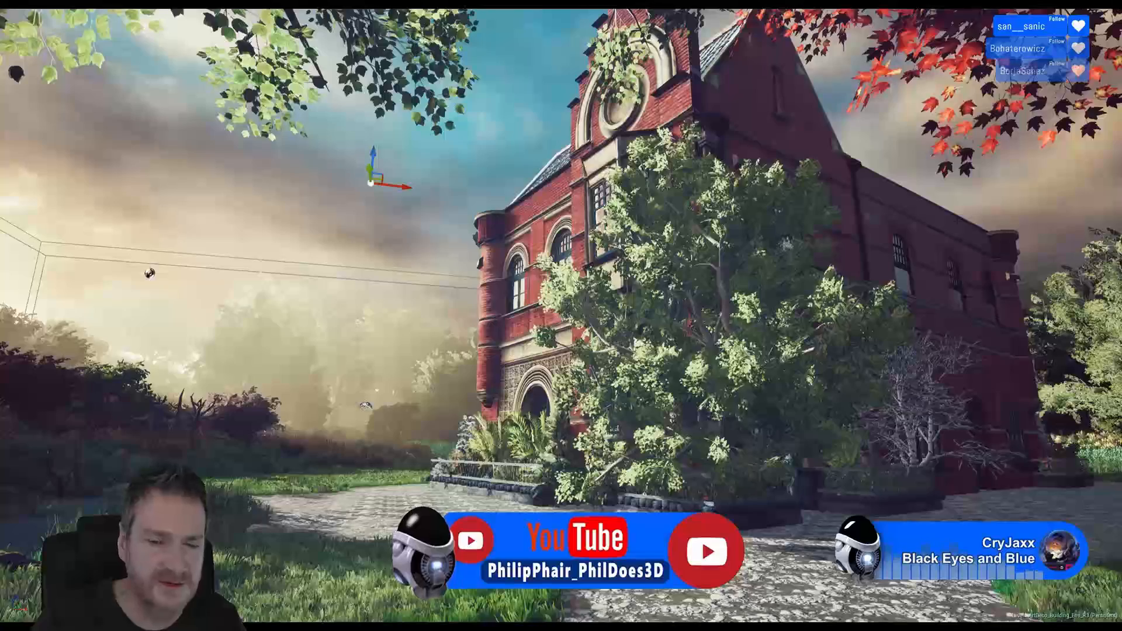
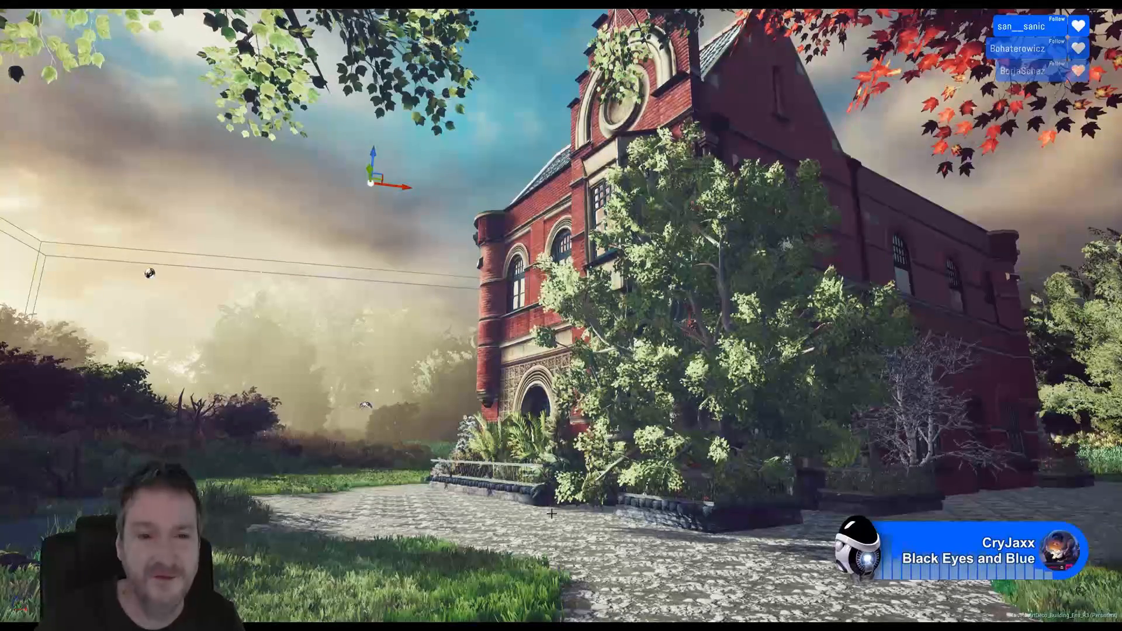
# Review the scene in the immersive viewport from the building's front to the pond-side grass and the tree-arched garden path
pyautogui.moveTo(669, 498); pyautogui.dragTo(593, 472, button='right')
pyautogui.moveTo(549, 346); pyautogui.dragTo(599, 365, button='right')
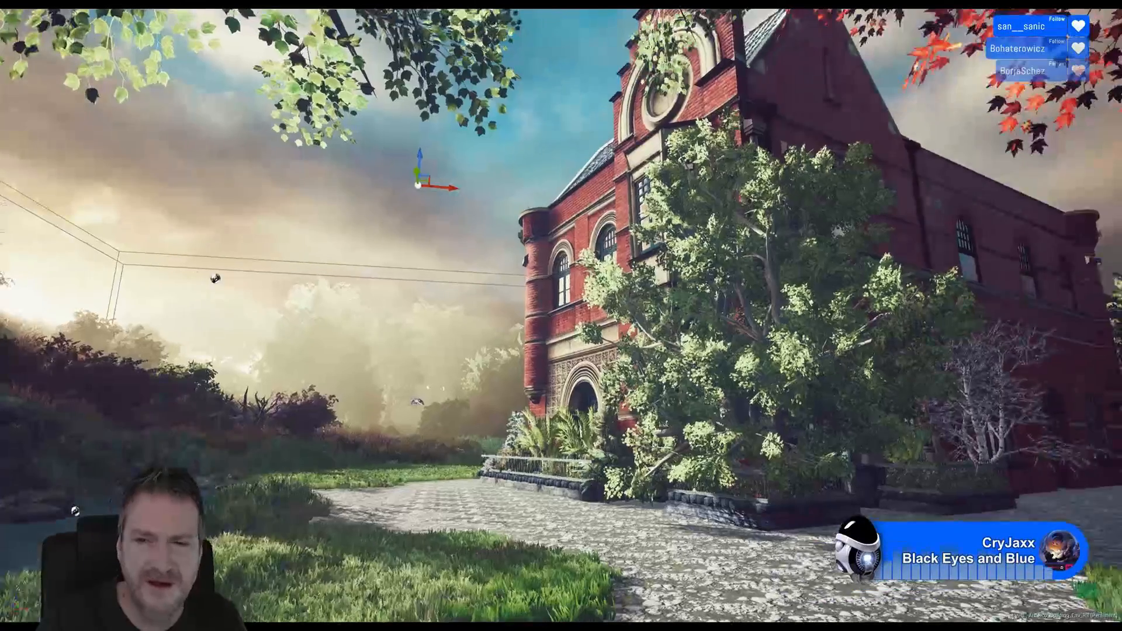
pyautogui.moveTo(509, 349); pyautogui.dragTo(400, 336, button='right')
pyautogui.press('q')
pyautogui.press('d')
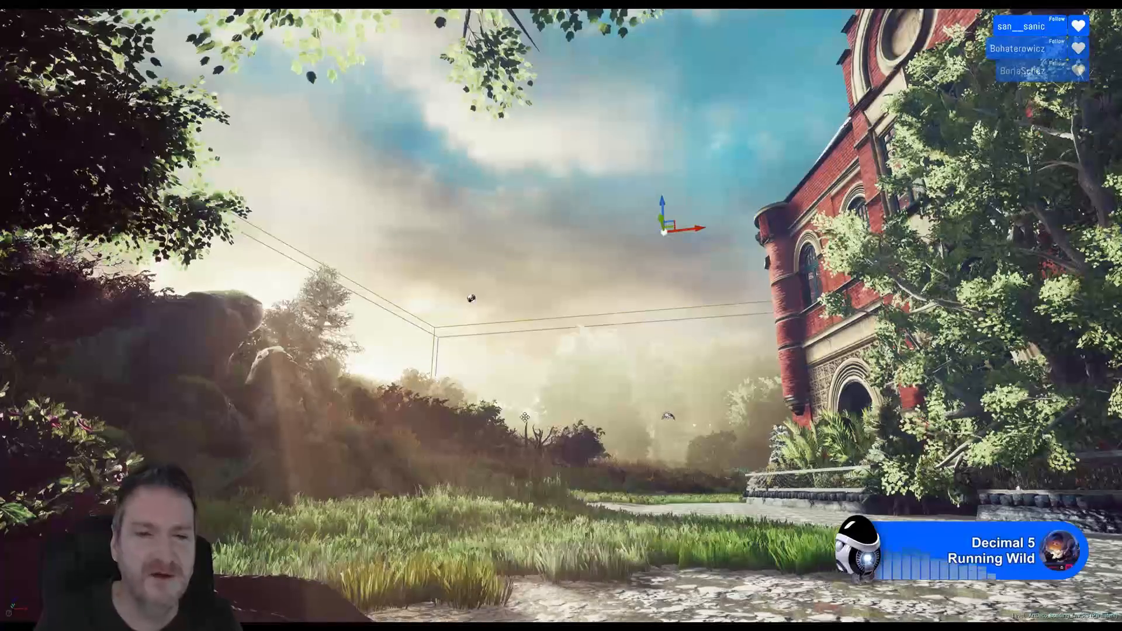
pyautogui.moveTo(525, 418)
pyautogui.mouseDown(button='right')
pyautogui.moveTo(584, 417)
pyautogui.moveTo(595, 401)
pyautogui.moveTo(532, 443)
pyautogui.moveTo(482, 435)
pyautogui.moveTo(524, 425)
pyautogui.mouseUp(button='right')
pyautogui.press('w')
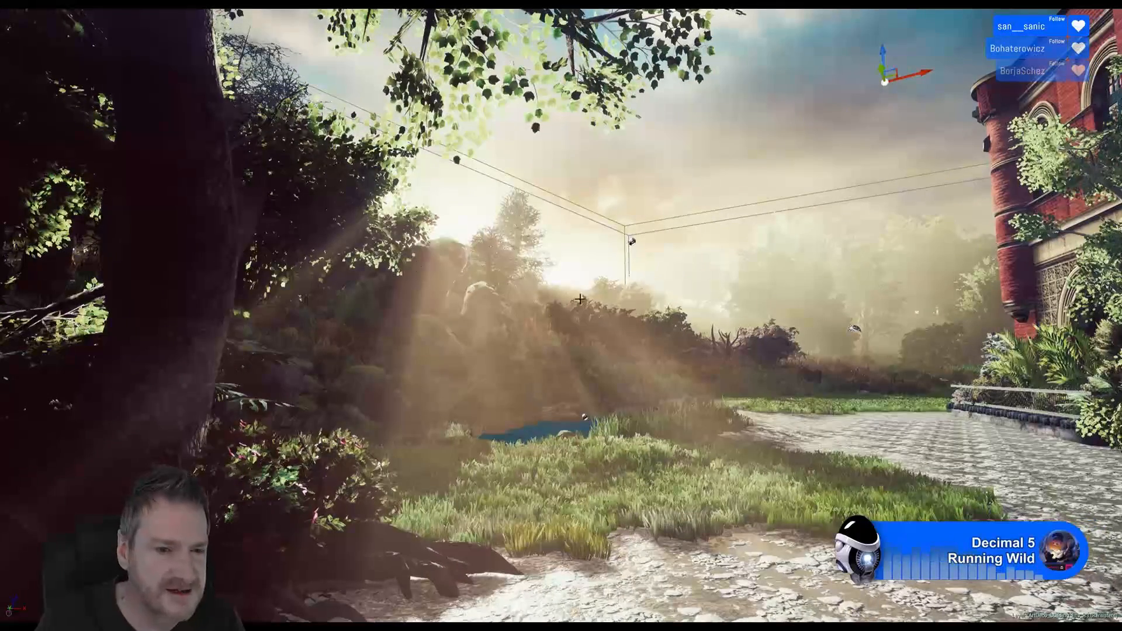
pyautogui.moveTo(542, 415); pyautogui.dragTo(289, 366, button='right')
pyautogui.moveTo(504, 428); pyautogui.dragTo(158, 412, button='right')
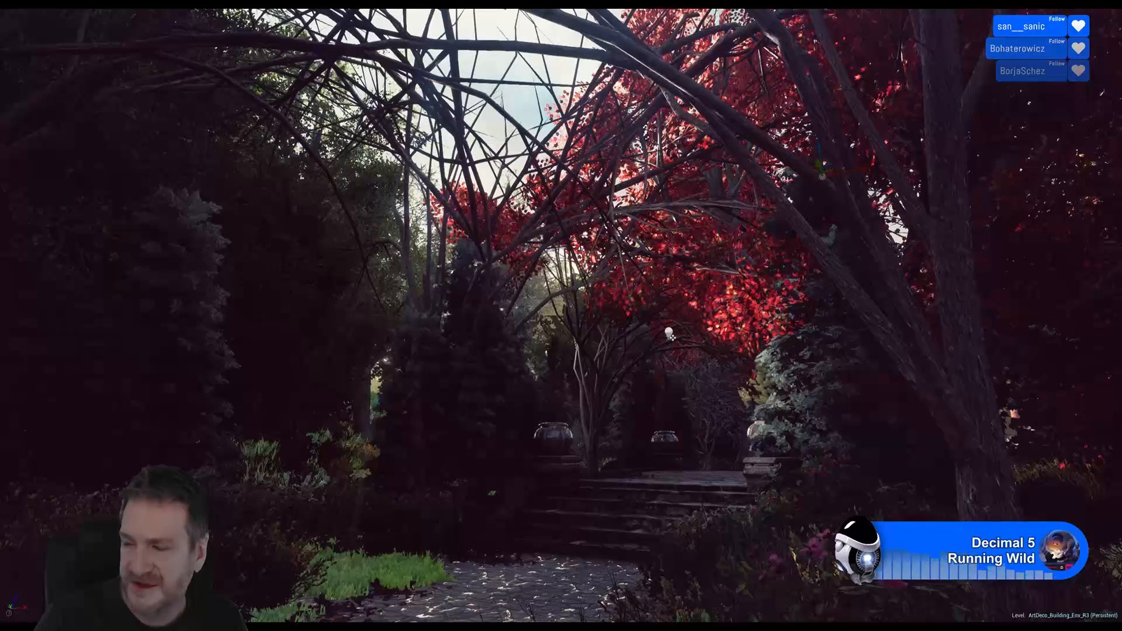
# Toggle realtime rendering for the immersive viewport while viewing the tree-arched garden path
pyautogui.click(8, 9)
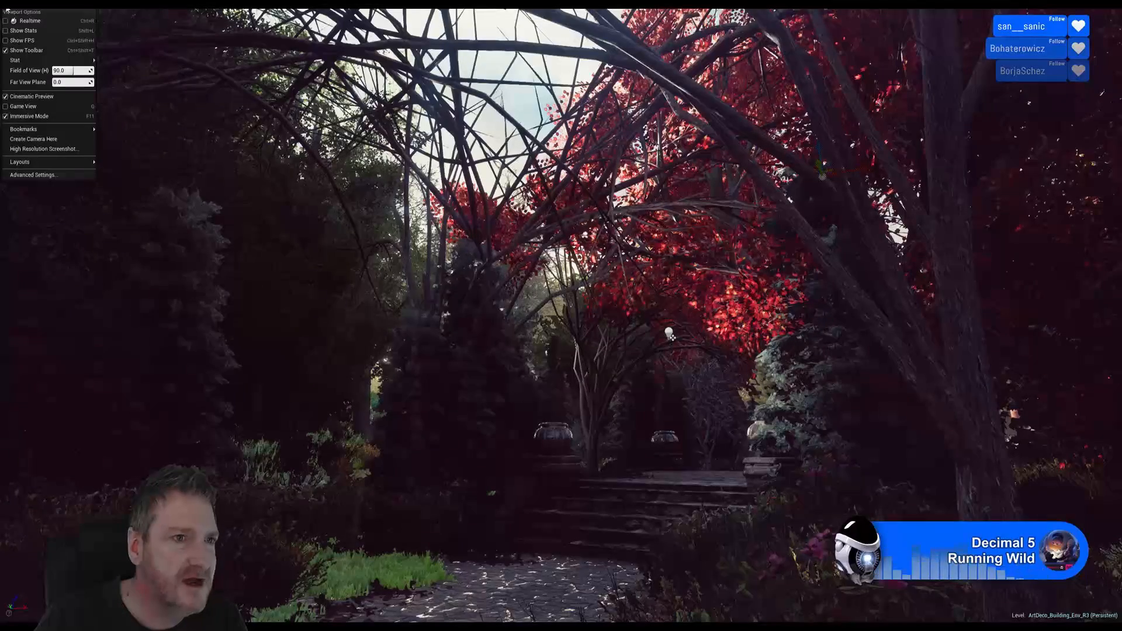
pyautogui.moveTo(396, 256); pyautogui.dragTo(414, 258, button='right')
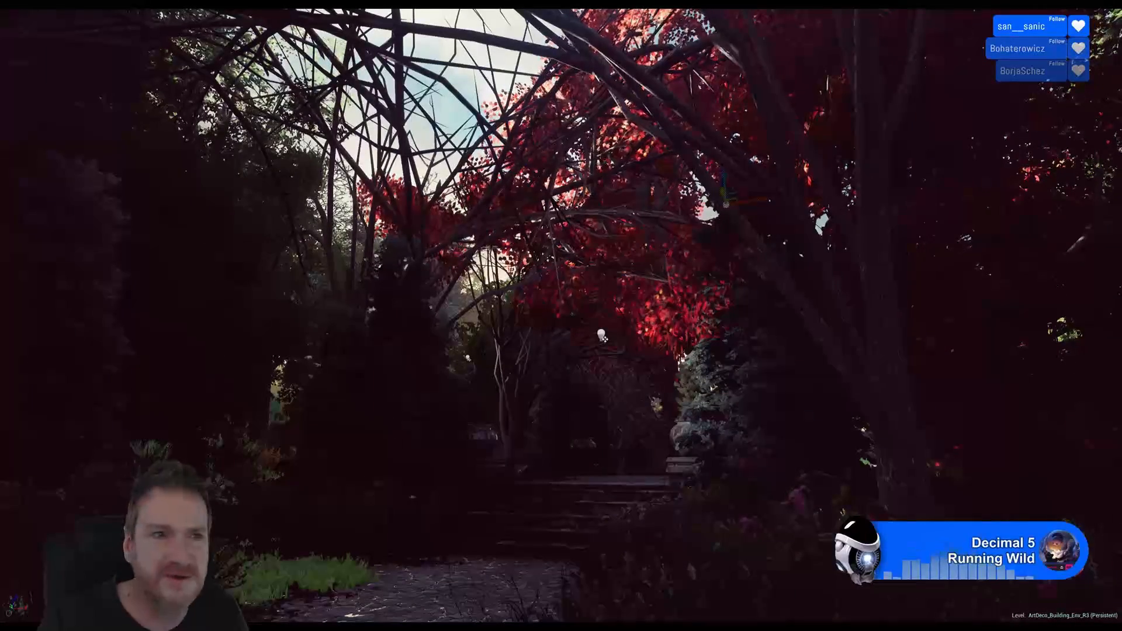
pyautogui.click(8, 6)
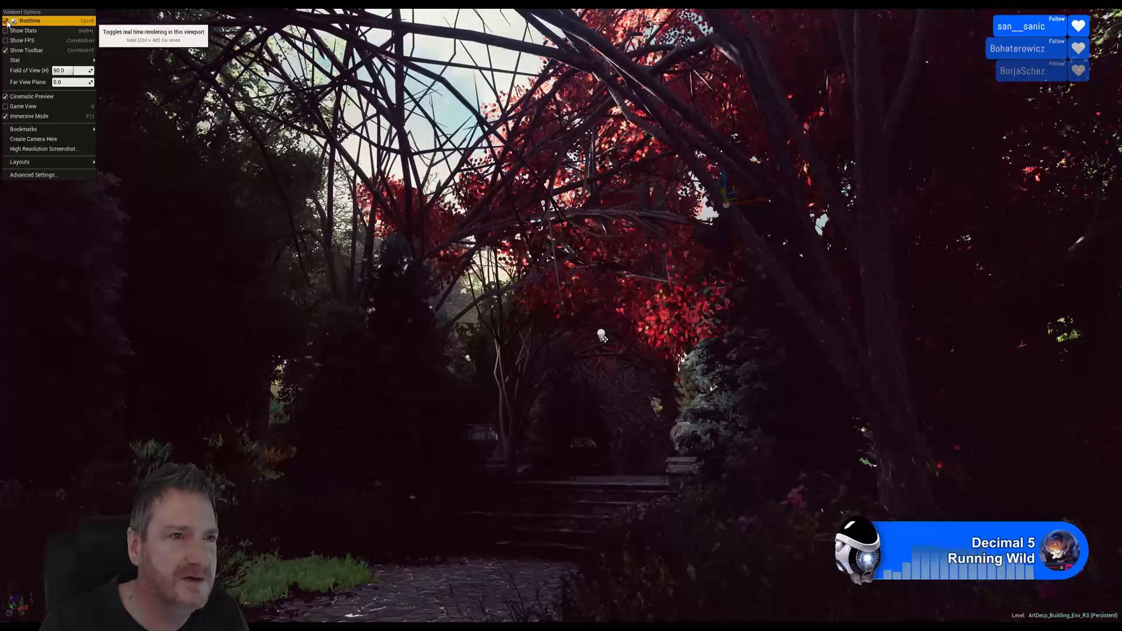
pyautogui.moveTo(561, 315); pyautogui.dragTo(561, 320, button='right')
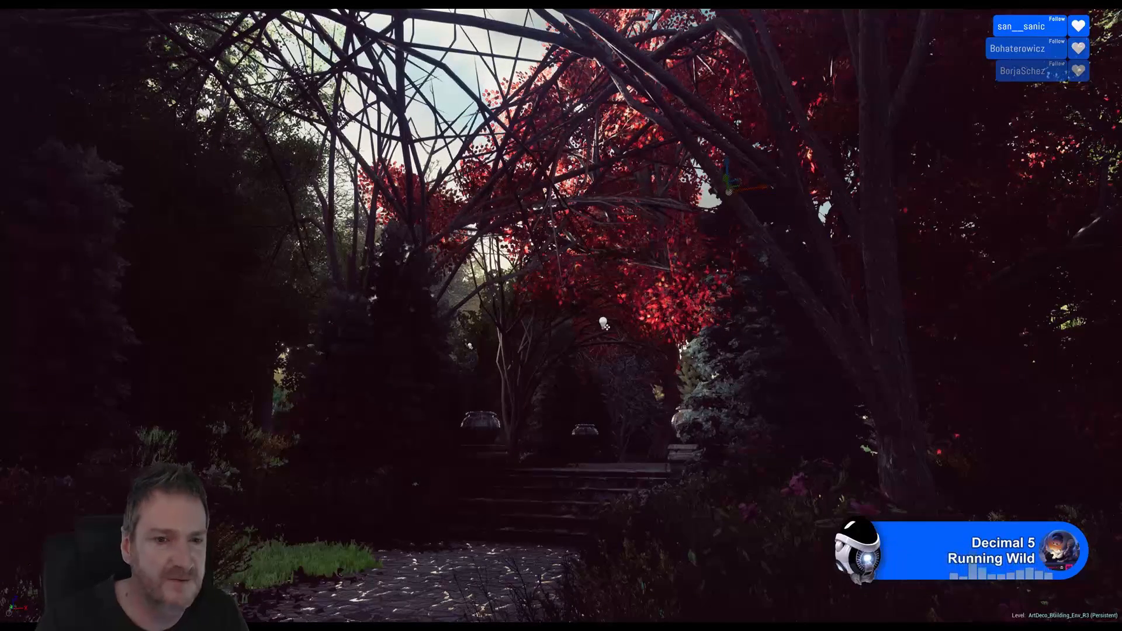
# Examine the stone path, its grass edges, the spruces and the red maples leading to the garden steps
pyautogui.moveTo(561, 316); pyautogui.dragTo(456, 331, button='right')
pyautogui.moveTo(562, 316); pyautogui.dragTo(701, 328, button='right')
pyautogui.moveTo(561, 315); pyautogui.dragTo(385, 369, button='right')
pyautogui.press('a')
pyautogui.press('w')
pyautogui.press('a')
pyautogui.press('d')
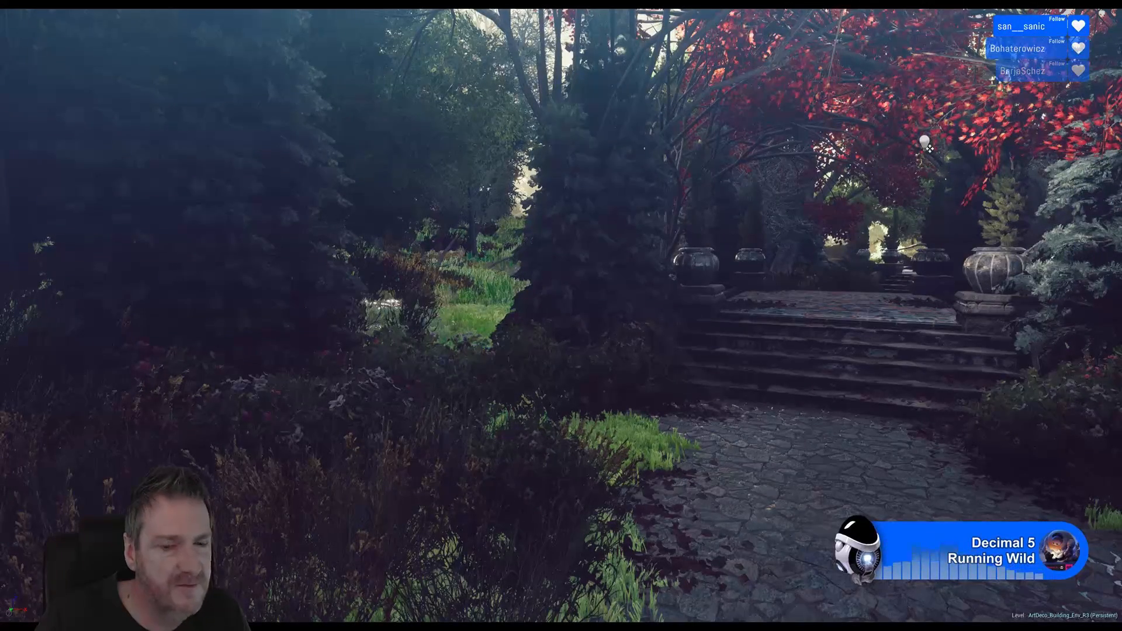
pyautogui.moveTo(562, 316); pyautogui.dragTo(596, 257, button='right')
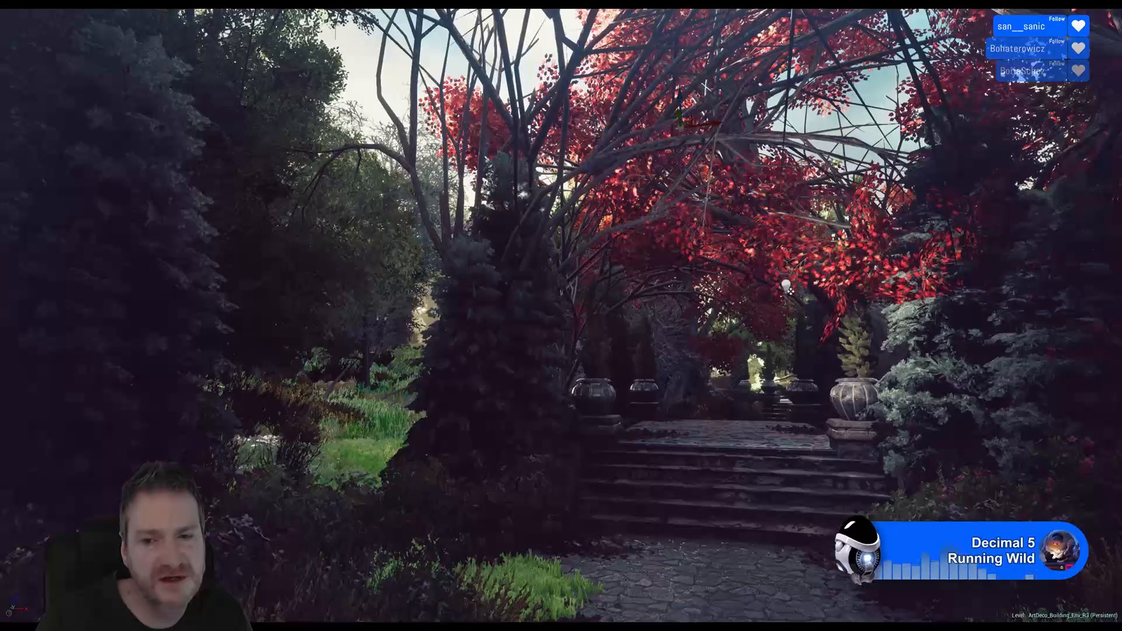
pyautogui.press('s')
pyautogui.moveTo(706, 88); pyautogui.dragTo(702, 128, button='right')
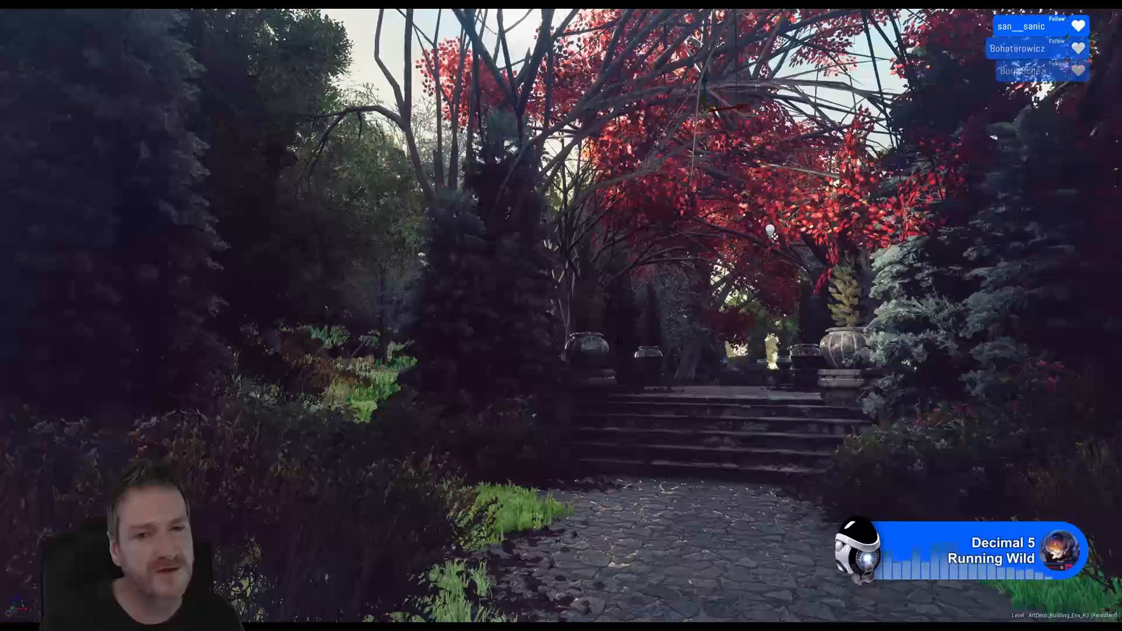
pyautogui.moveTo(561, 316); pyautogui.dragTo(455, 350, button='right')
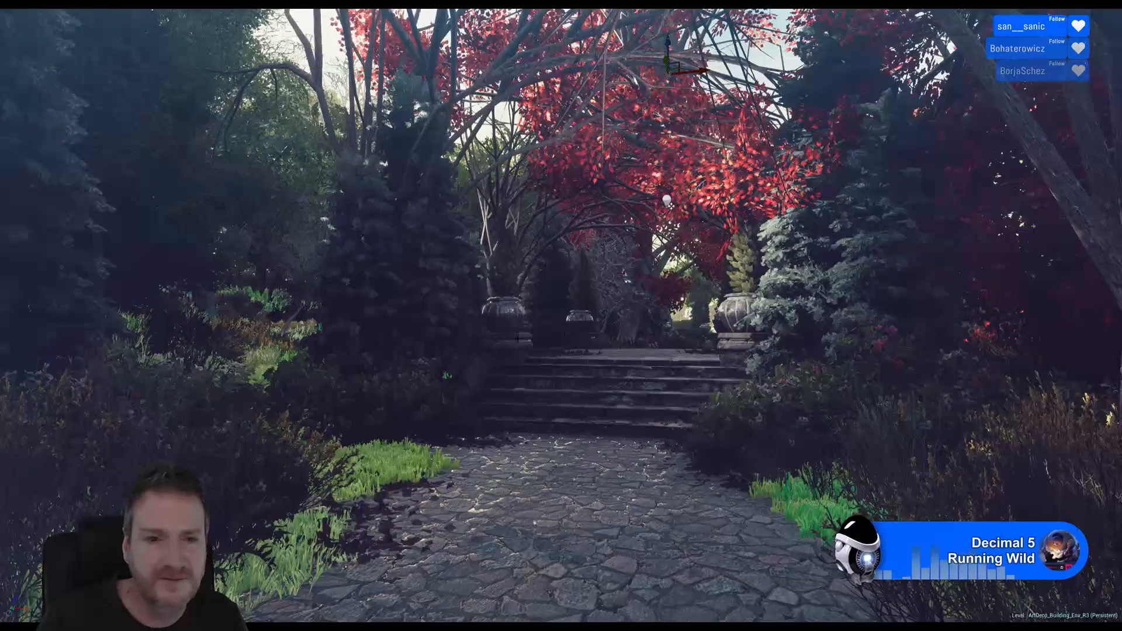
pyautogui.moveTo(610, 361); pyautogui.dragTo(541, 322, button='right')
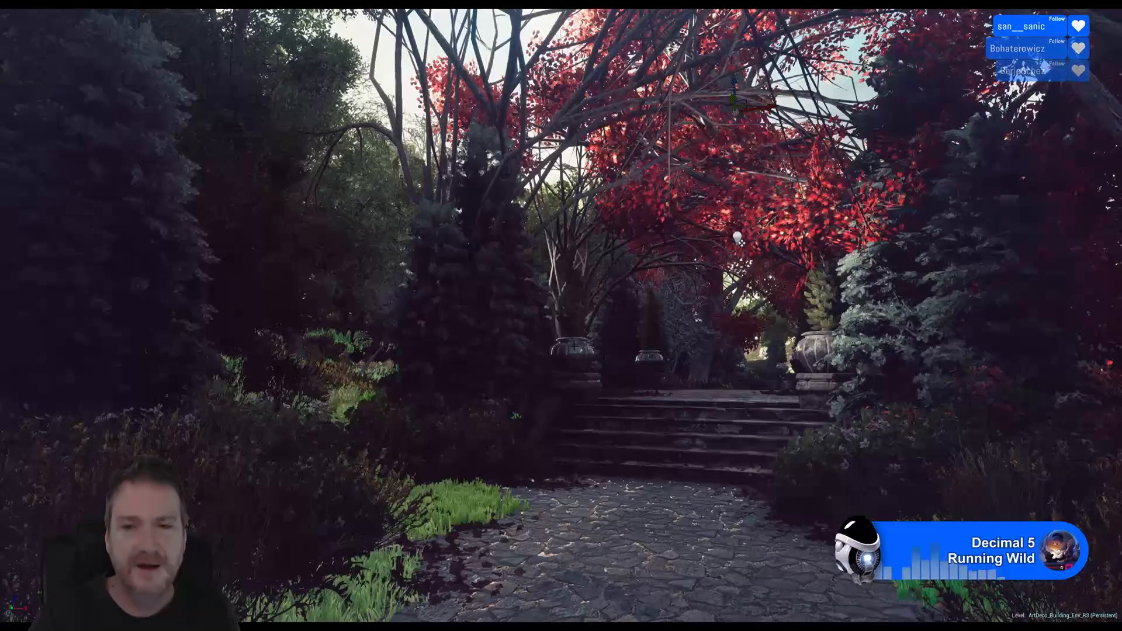
# Travel up the garden steps and across the tiled terrace to review the brick building and its surrounding lawn
pyautogui.moveTo(561, 315); pyautogui.dragTo(616, 310, button='right')
pyautogui.press('w')
pyautogui.press('w')
pyautogui.press('w')
pyautogui.moveTo(573, 368); pyautogui.dragTo(607, 368, button='right')
pyautogui.press('w')
pyautogui.press('w')
pyautogui.press('w')
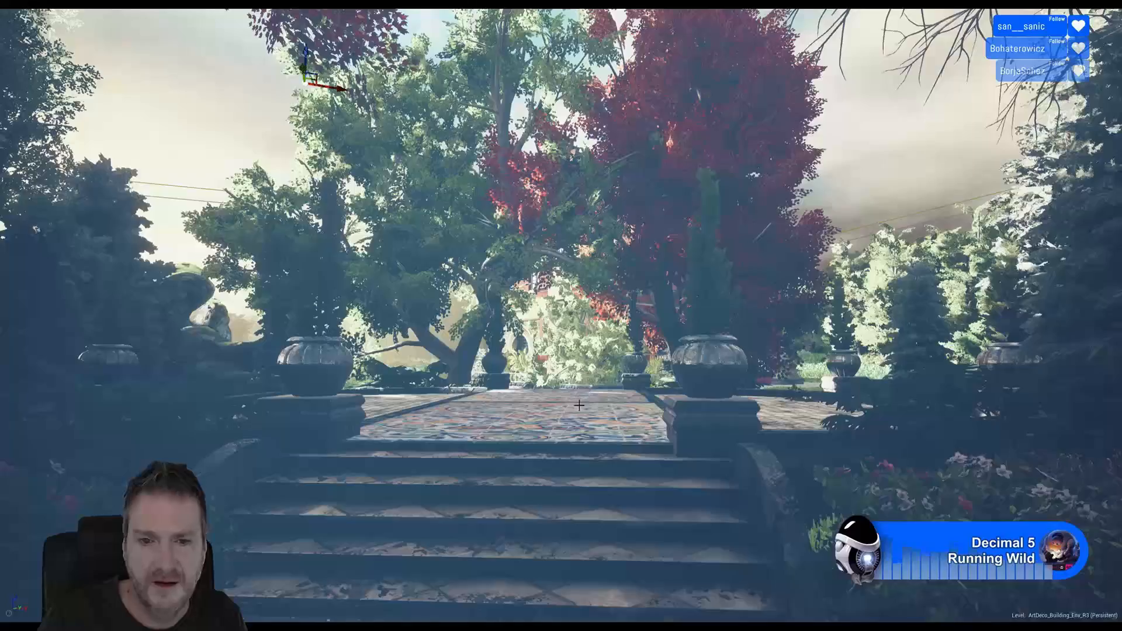
pyautogui.press('w')
pyautogui.moveTo(578, 405); pyautogui.dragTo(585, 405, button='right')
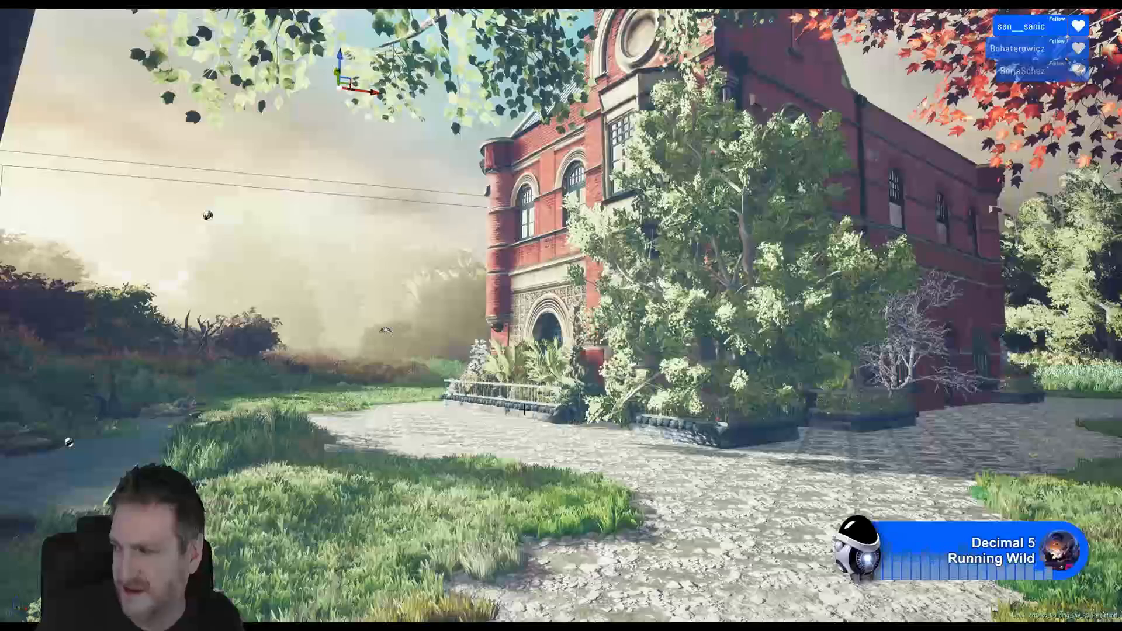
# Leave the immersive viewport and inspect the building's arched entrance and the palms planted along its walls
pyautogui.press('F11')
pyautogui.moveTo(388, 402); pyautogui.dragTo(391, 402, button='right')
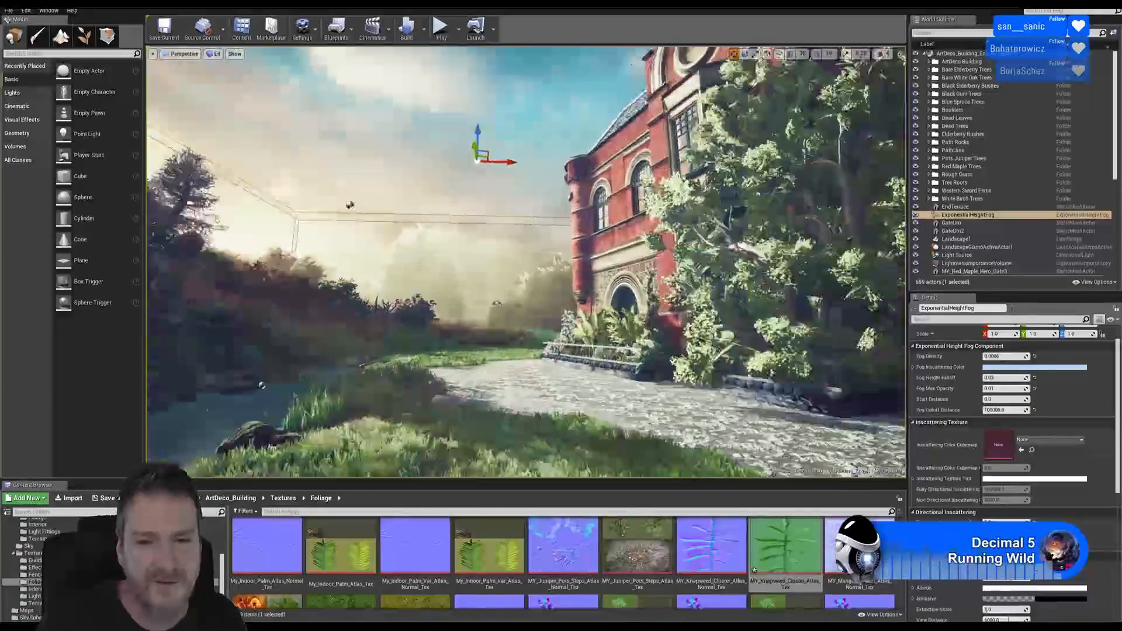
pyautogui.moveTo(350, 204); pyautogui.dragTo(476, 189, button='right')
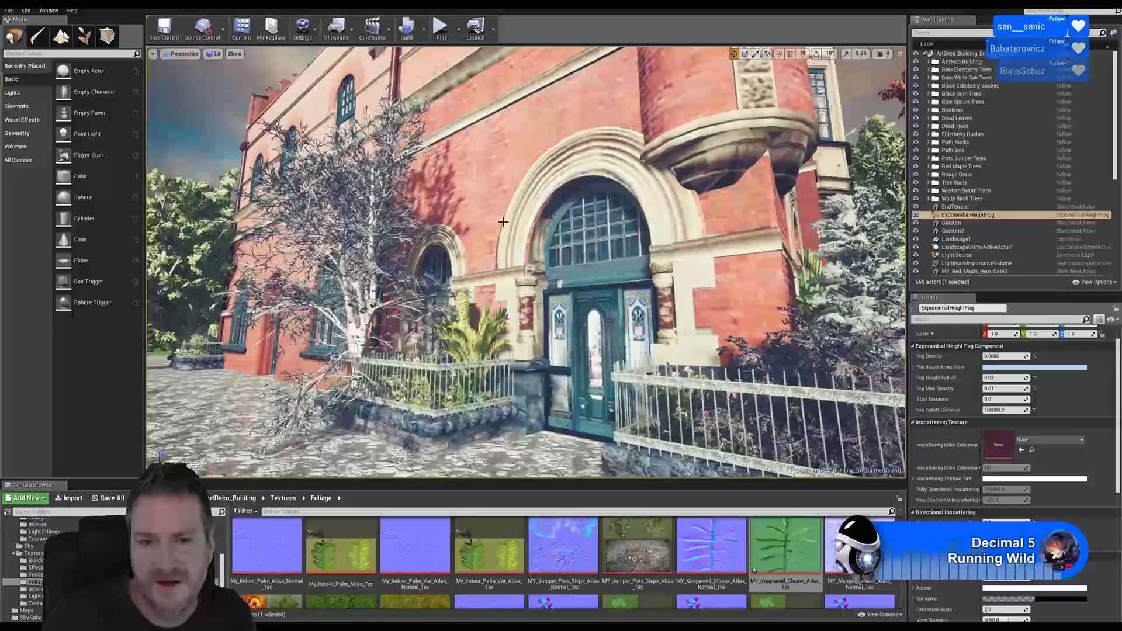
pyautogui.moveTo(502, 222); pyautogui.dragTo(392, 257, button='right')
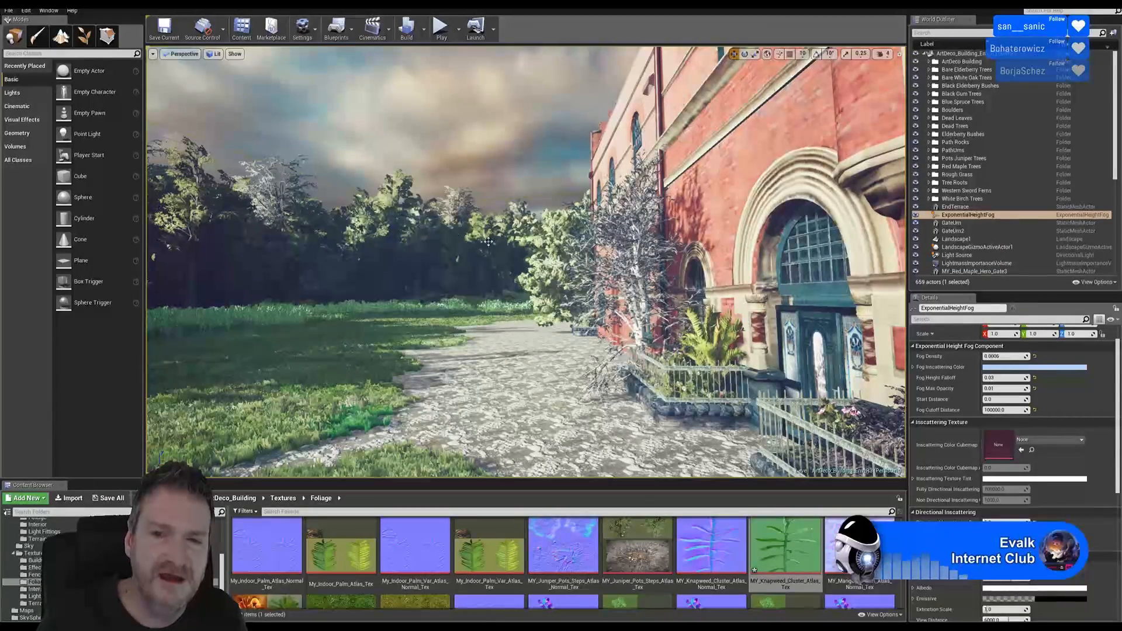
pyautogui.moveTo(489, 242); pyautogui.dragTo(665, 258, button='right')
pyautogui.press('w')
pyautogui.press('w')
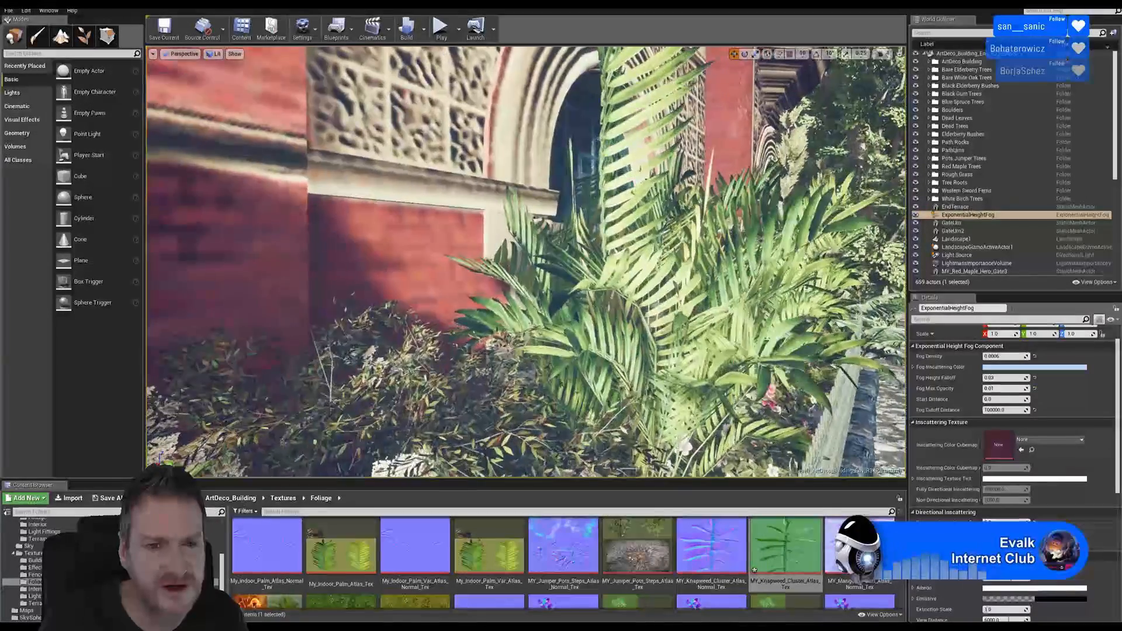
pyautogui.press('w')
pyautogui.moveTo(497, 299); pyautogui.dragTo(592, 283, button='right')
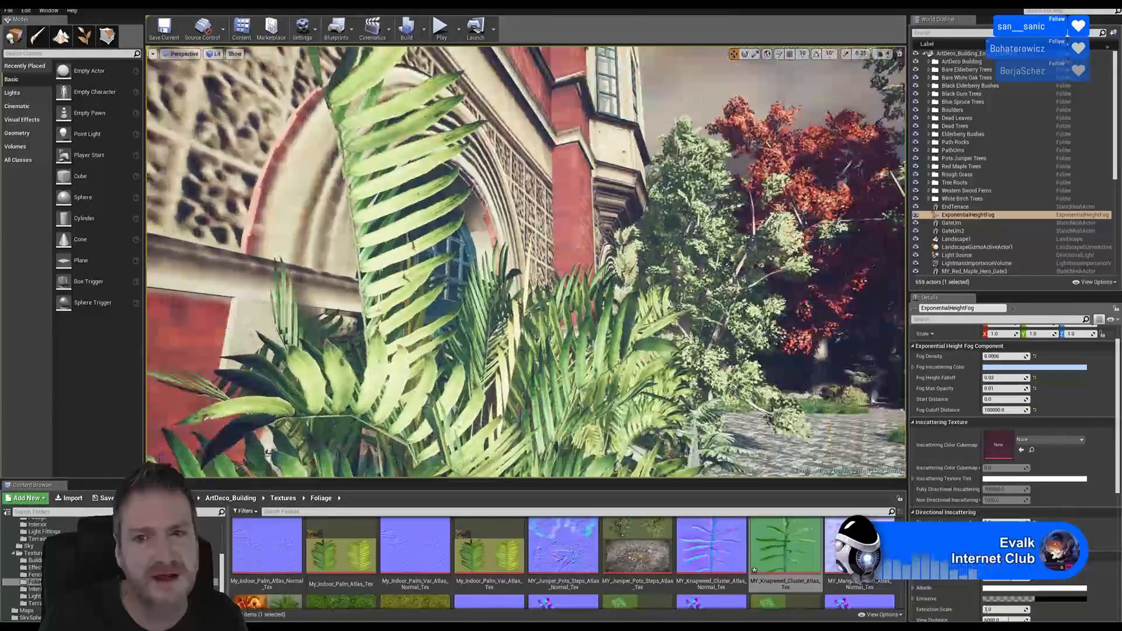
pyautogui.press('d')
# Inspect the teal arched door, the bare birch beside it and the building's corner tower and planted facade
pyautogui.moveTo(592, 275); pyautogui.dragTo(698, 239, button='right')
pyautogui.press('a')
pyautogui.press('a')
pyautogui.press('w')
pyautogui.press('w')
pyautogui.press('s')
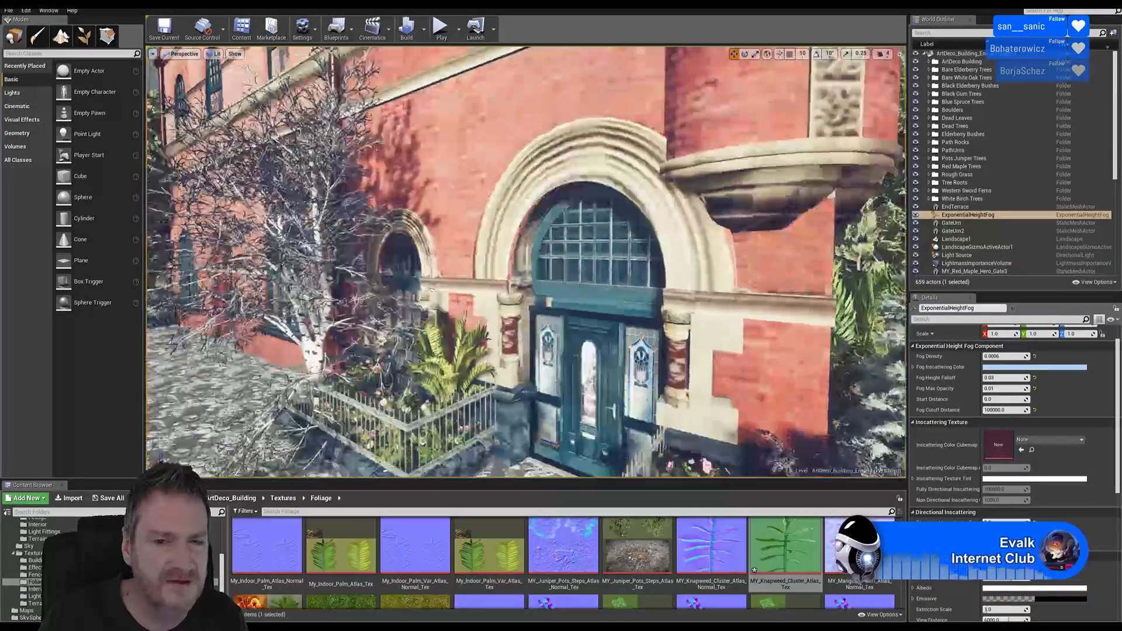
pyautogui.moveTo(550, 239)
pyautogui.mouseDown(button='right')
pyautogui.moveTo(497, 239)
pyautogui.moveTo(550, 239)
pyautogui.mouseUp(button='right')
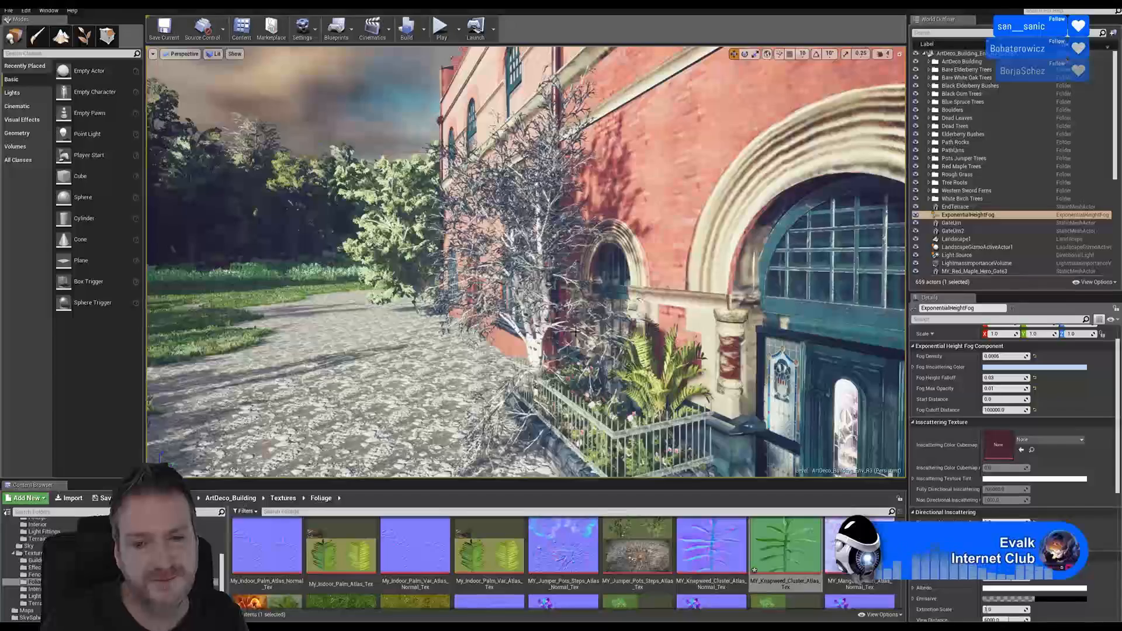
pyautogui.moveTo(448, 216); pyautogui.dragTo(575, 329, button='right')
pyautogui.press('s')
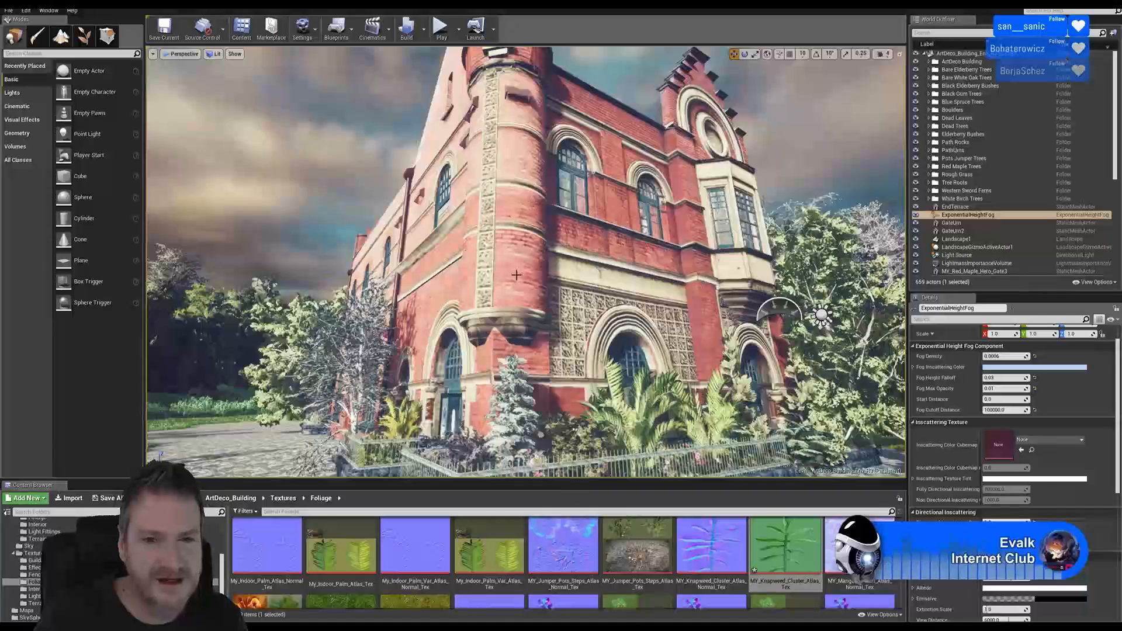
pyautogui.moveTo(516, 274)
pyautogui.mouseDown(button='right')
pyautogui.moveTo(561, 291)
pyautogui.moveTo(508, 277)
pyautogui.moveTo(517, 273)
pyautogui.mouseUp(button='right')
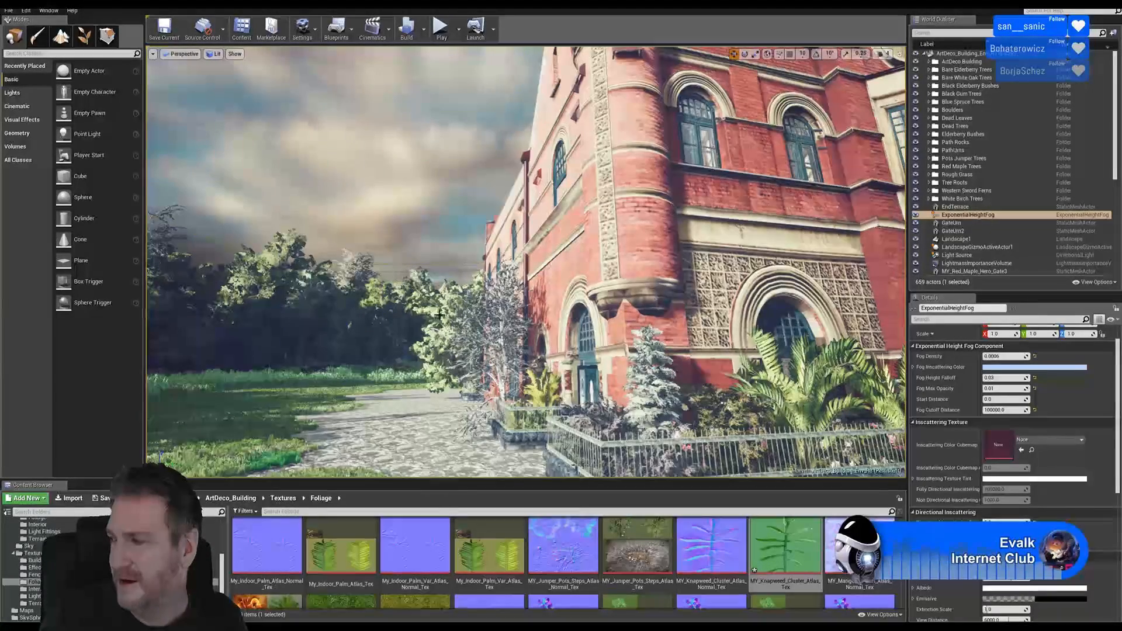
# Review the light rays over the pond, the misty background trees and the building's front with its large leafy tree
pyautogui.moveTo(336, 288); pyautogui.dragTo(275, 276, button='right')
pyautogui.moveTo(471, 382); pyautogui.dragTo(260, 412, button='right')
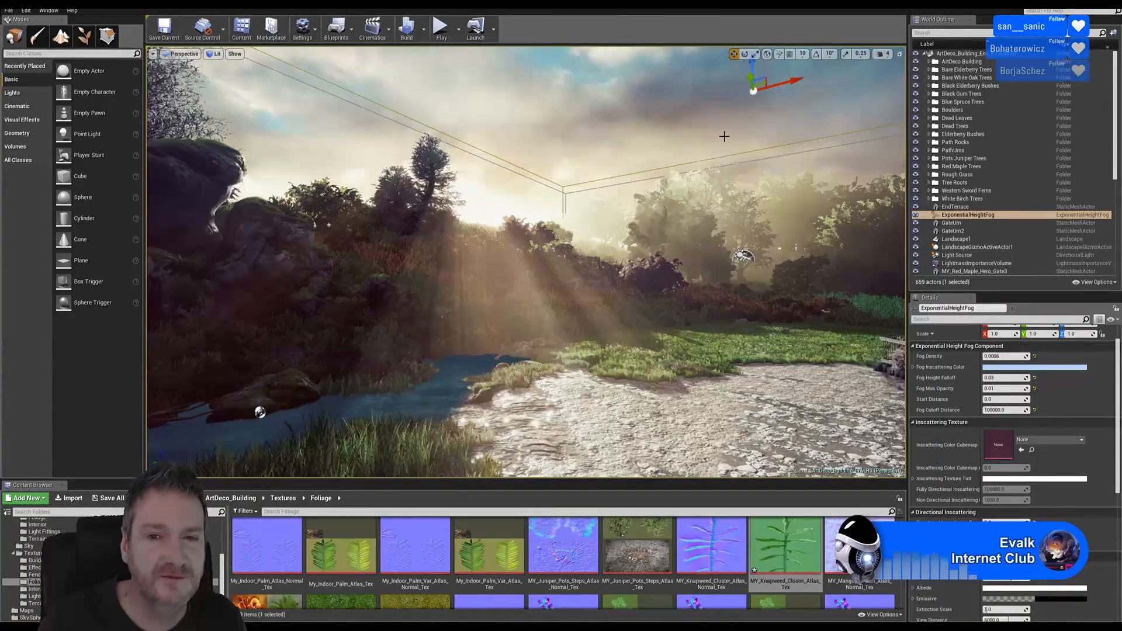
pyautogui.moveTo(528, 233)
pyautogui.mouseDown(button='right')
pyautogui.moveTo(663, 214)
pyautogui.moveTo(441, 221)
pyautogui.moveTo(711, 216)
pyautogui.moveTo(533, 222)
pyautogui.mouseUp(button='right')
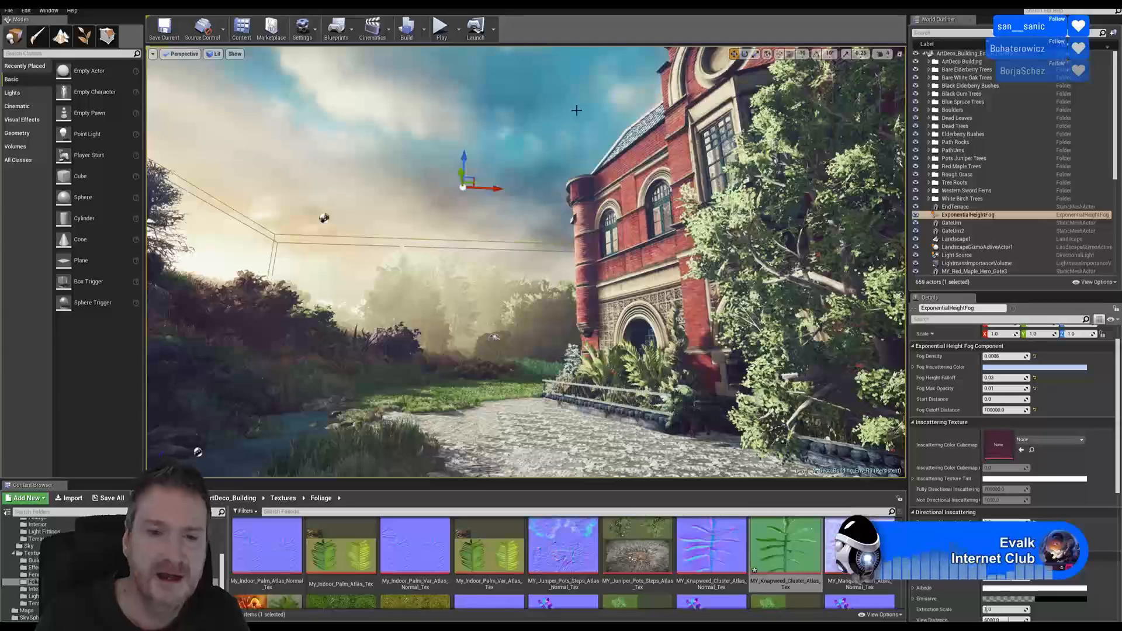
pyautogui.moveTo(672, 298); pyautogui.dragTo(707, 289, button='right')
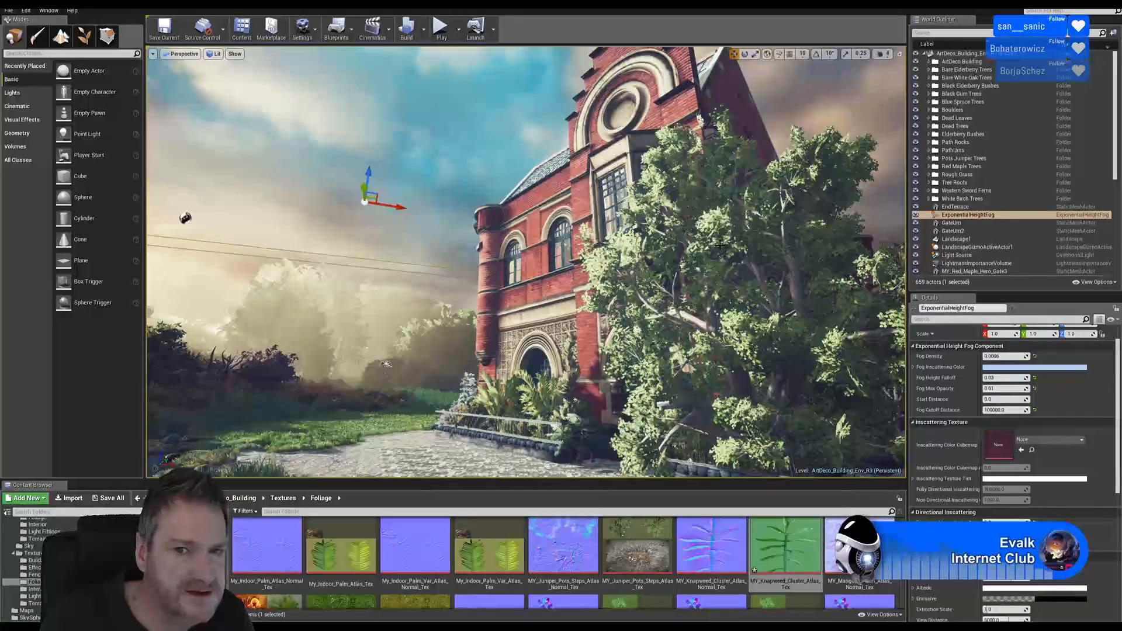
pyautogui.moveTo(719, 244); pyautogui.dragTo(706, 262, button='right')
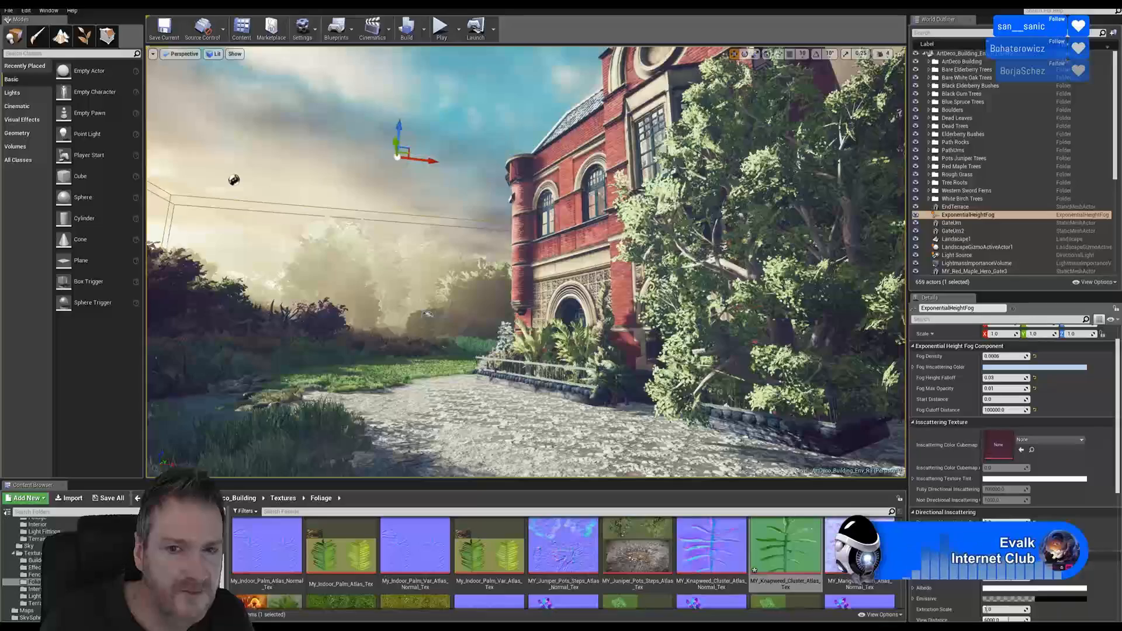
pyautogui.moveTo(689, 183); pyautogui.dragTo(706, 179, button='right')
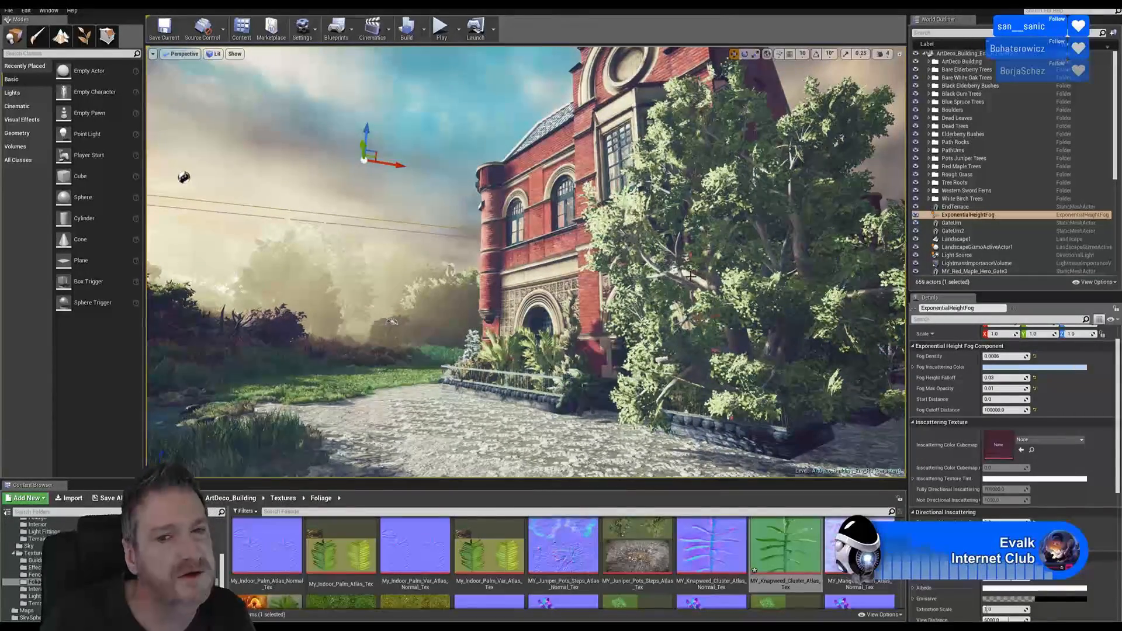
pyautogui.moveTo(691, 276); pyautogui.dragTo(570, 277, button='right')
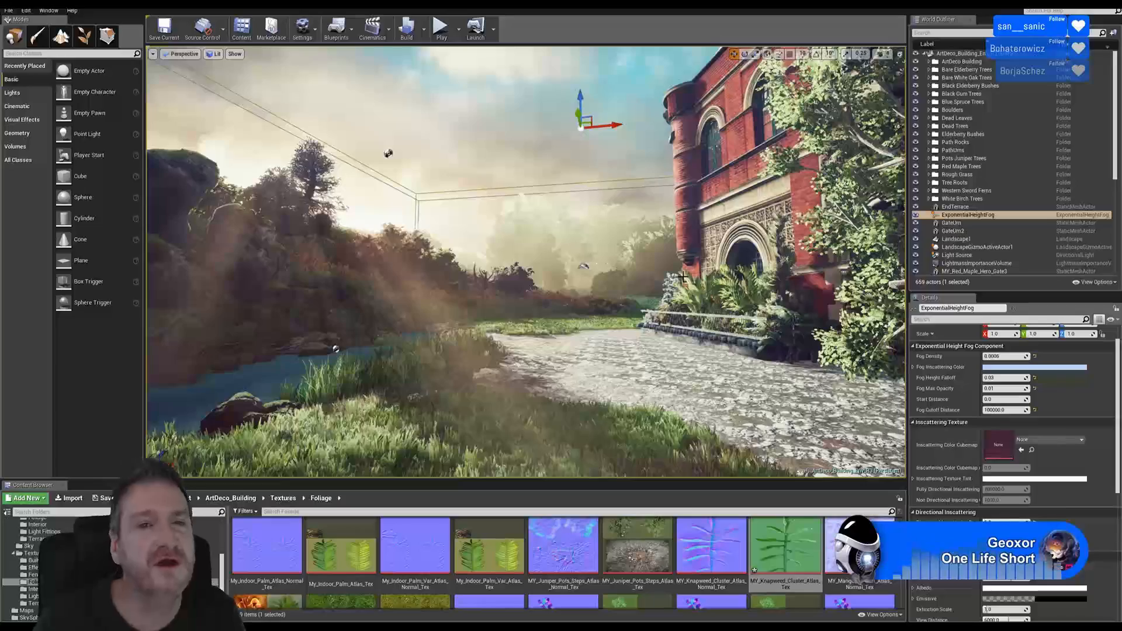
pyautogui.moveTo(556, 285); pyautogui.dragTo(555, 286, button='right')
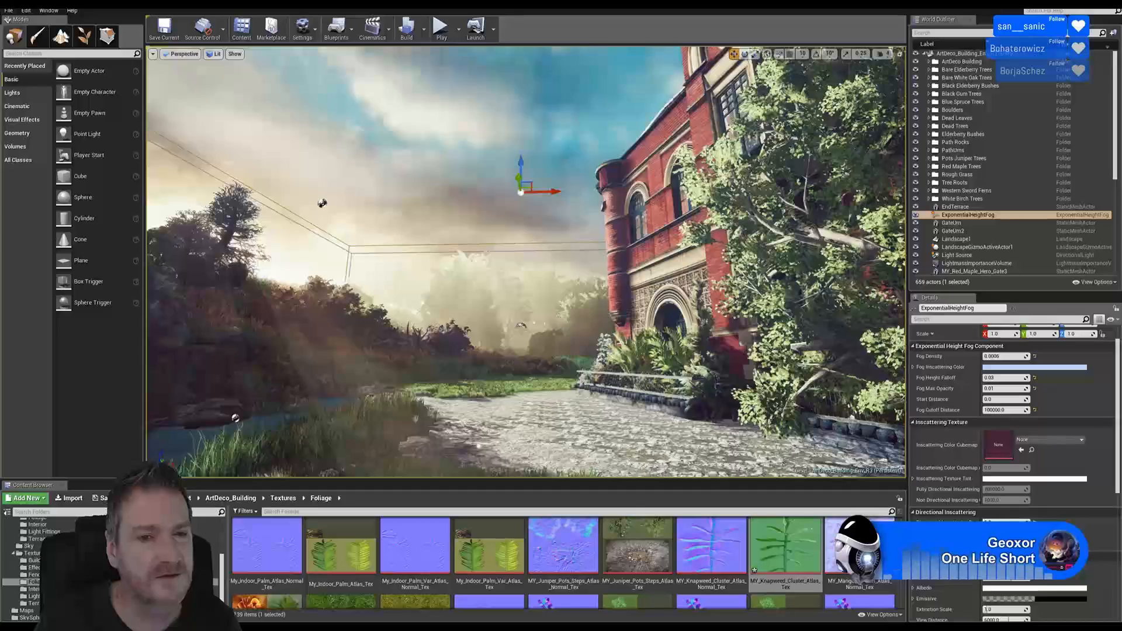
pyautogui.moveTo(567, 305); pyautogui.dragTo(457, 325, button='right')
pyautogui.press('s')
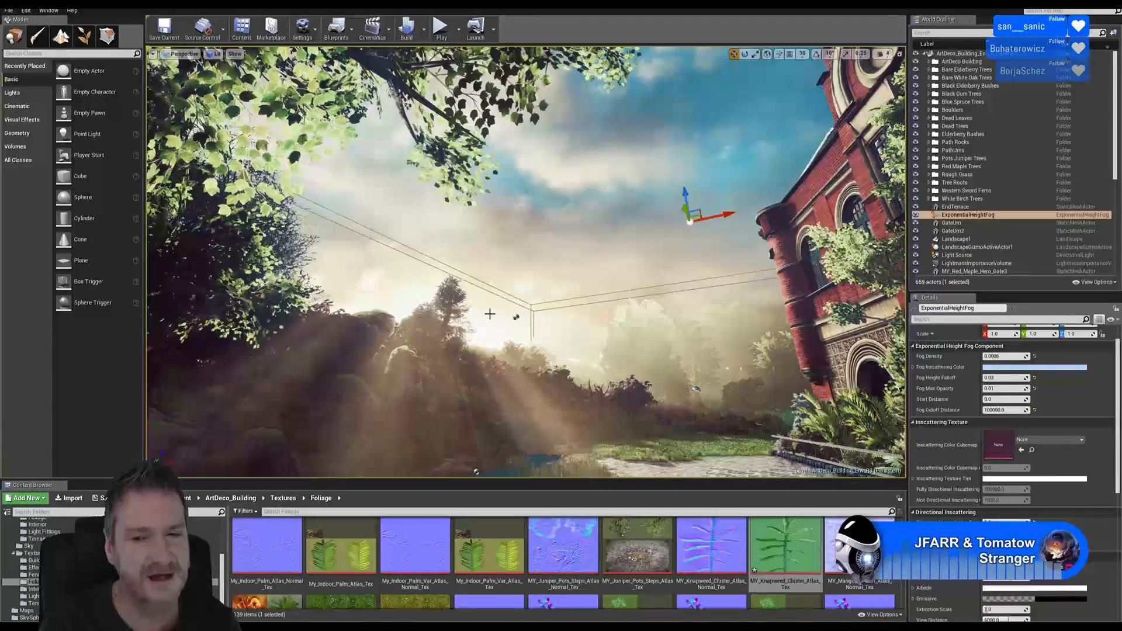
pyautogui.moveTo(558, 296); pyautogui.dragTo(642, 316, button='right')
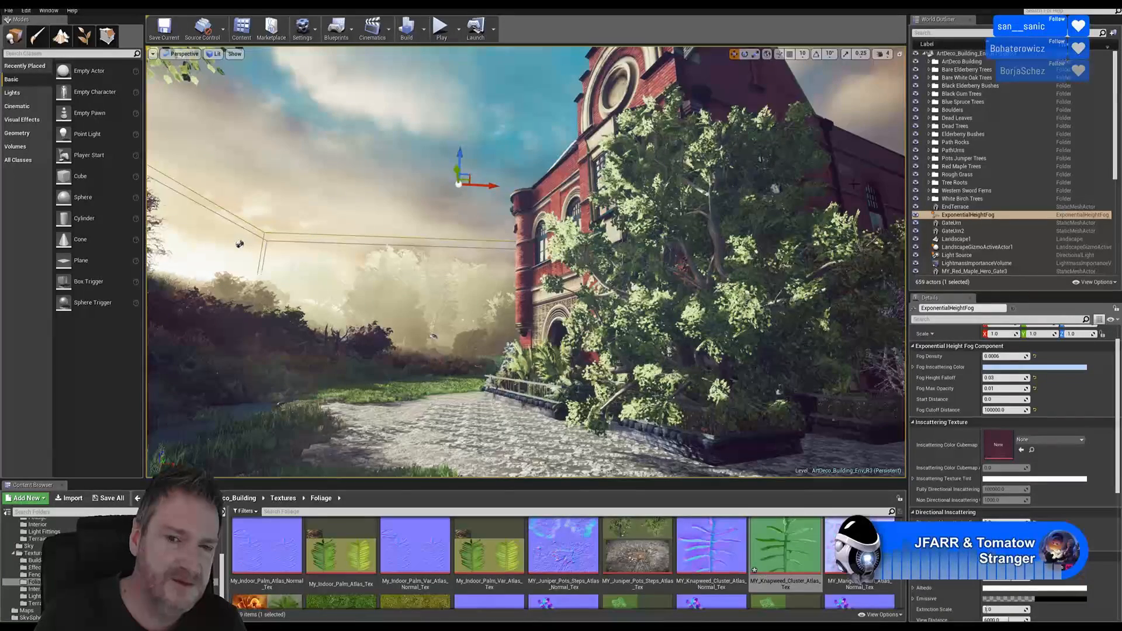
# Open the Models > Building folder in the Content Browser and look through its static meshes
pyautogui.scroll(3, 38, 544)
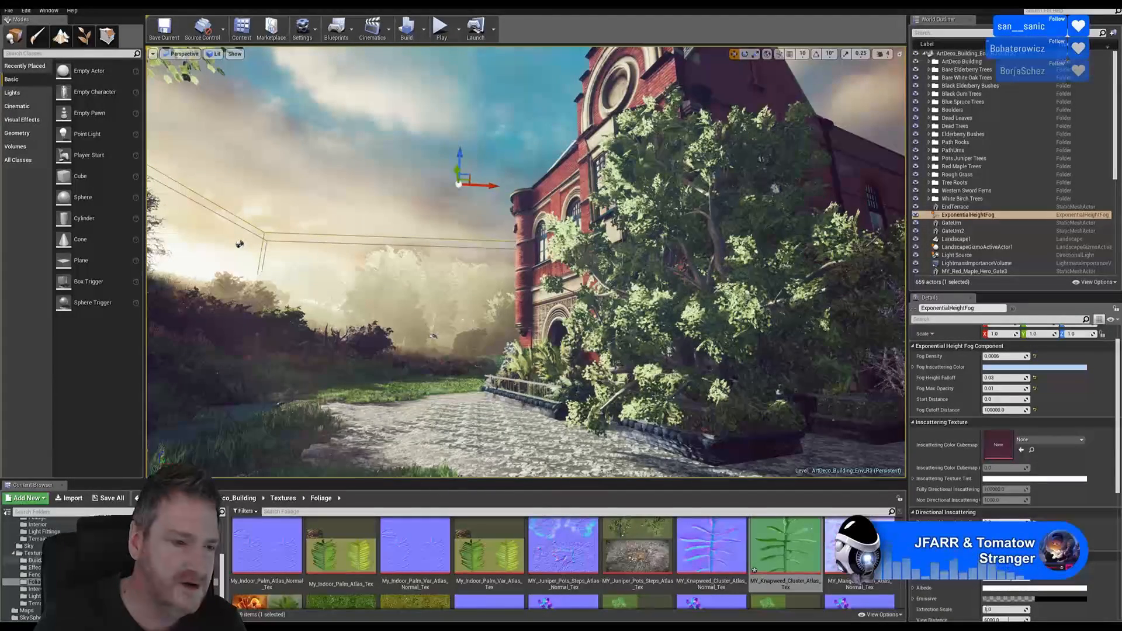
pyautogui.click(36, 540)
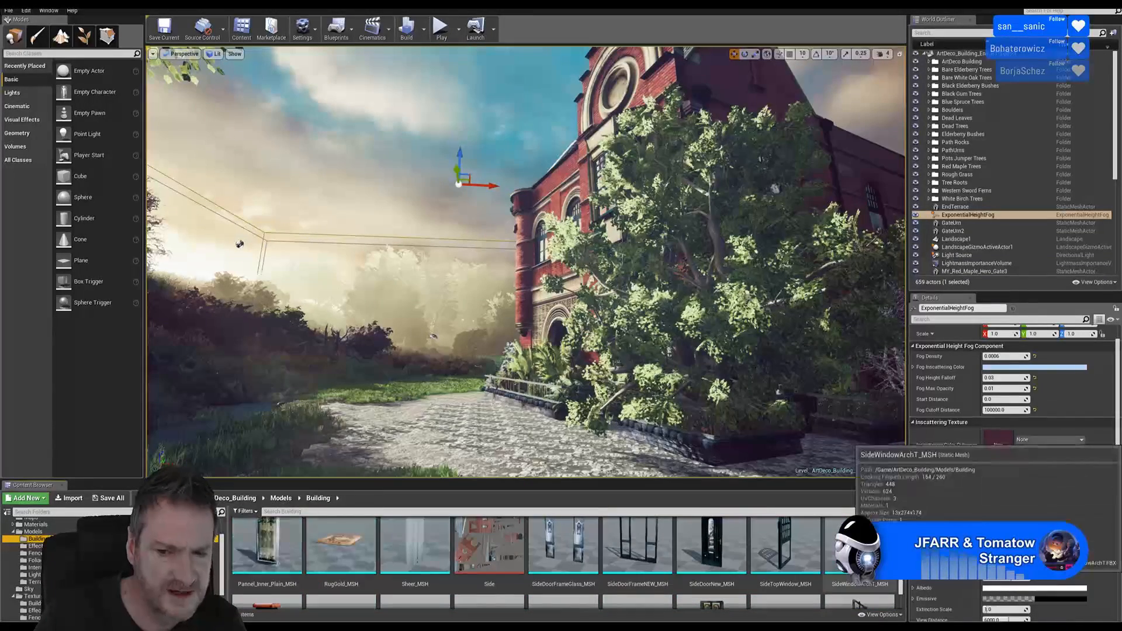
pyautogui.moveTo(901, 587); pyautogui.dragTo(896, 528)
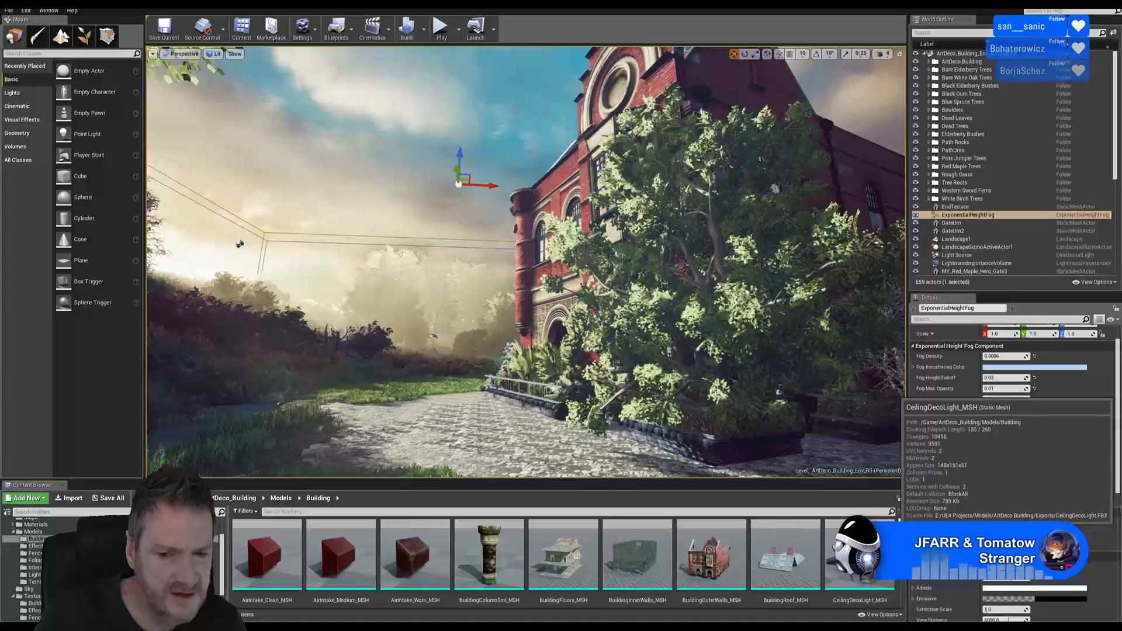
pyautogui.scroll(-15, 894, 530)
pyautogui.scroll(-15, 899, 590)
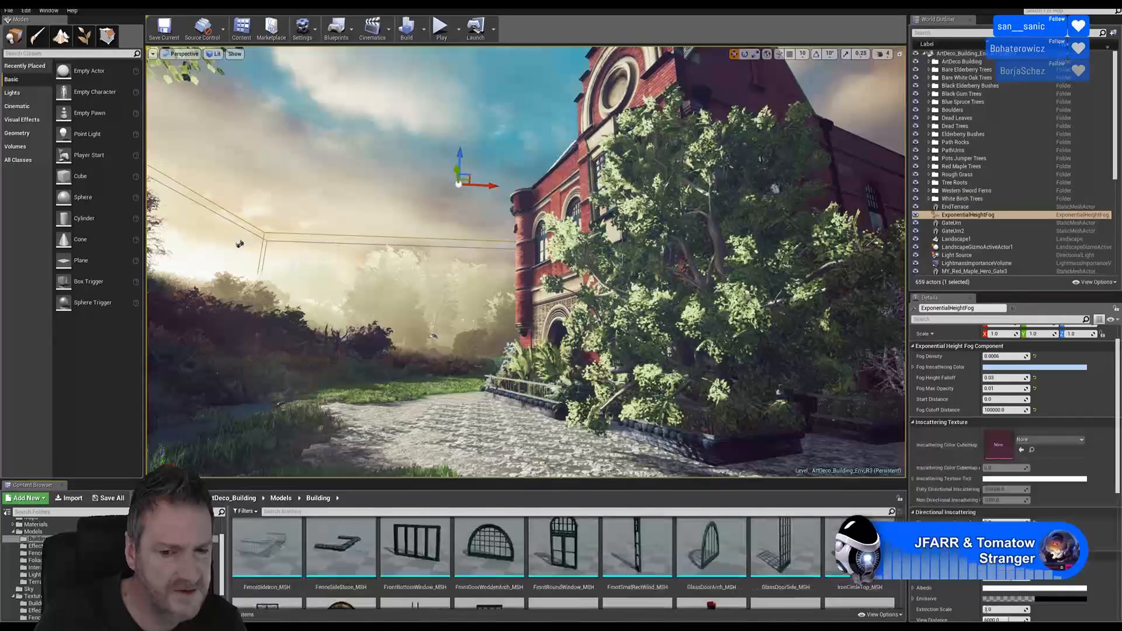
pyautogui.scroll(-5, 900, 590)
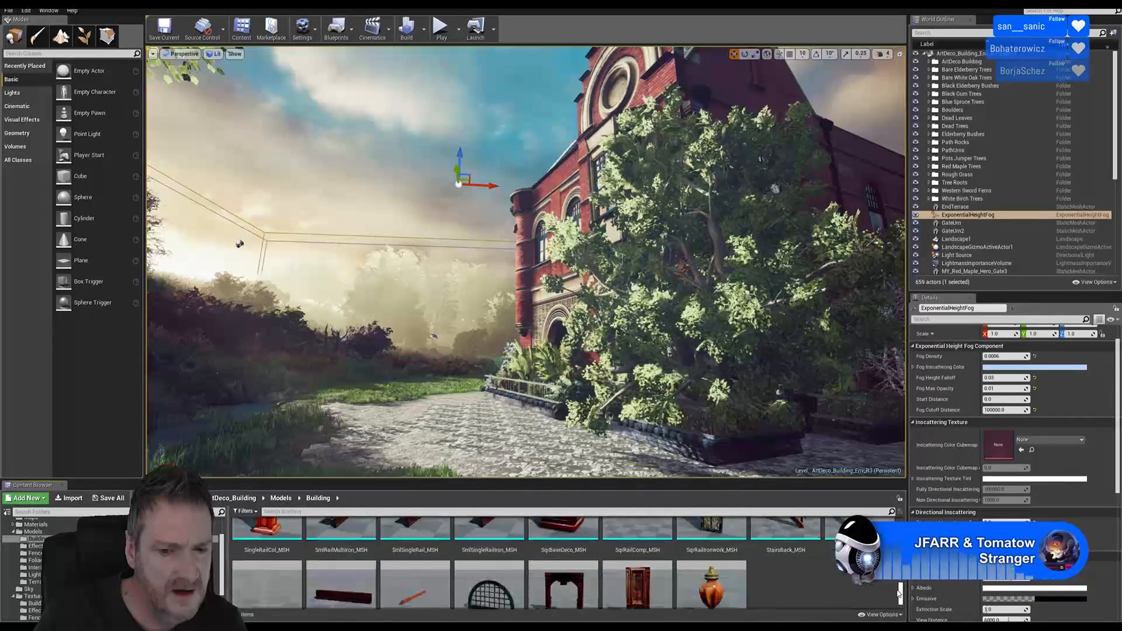